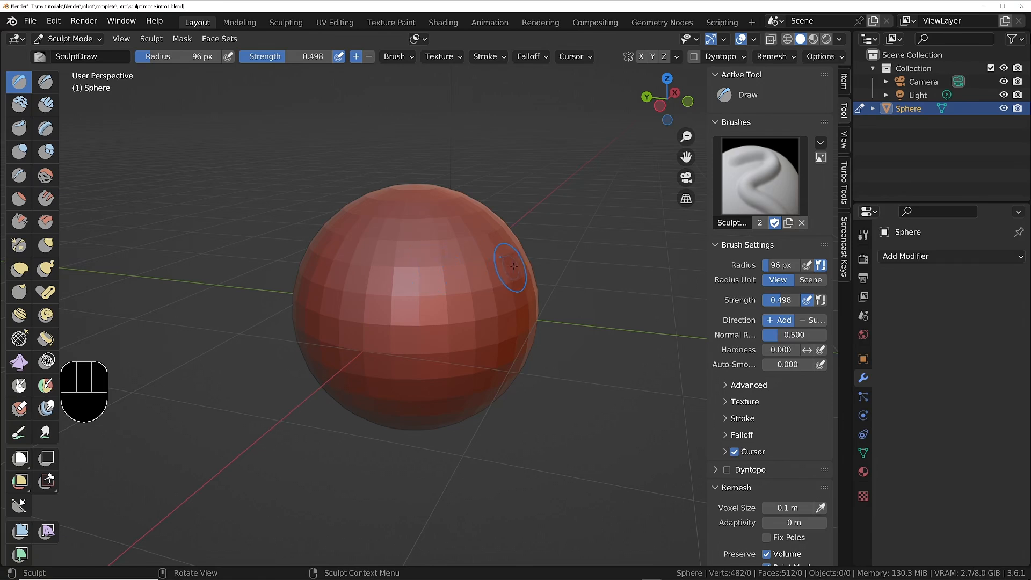
Check the original sphere's low-density mesh in wireframe shading and return to solid shading.
{"action": "key", "text": "z"}
{"action": "scroll", "coordinate": [396, 237], "scroll_direction": "up", "scroll_amount": 3}
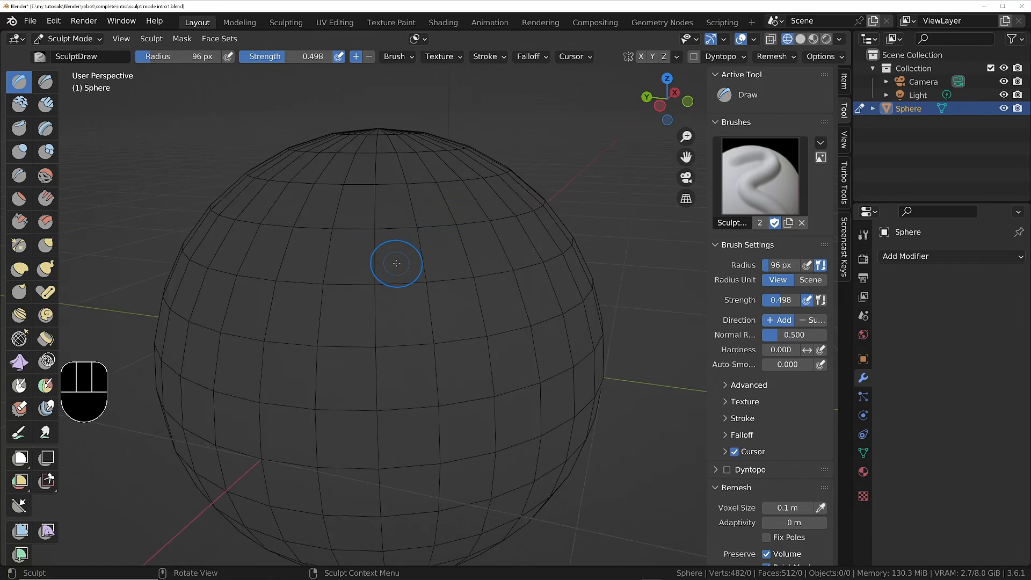
{"action": "key", "text": "z"}
{"action": "left_click", "coordinate": [424, 263]}
{"action": "scroll", "coordinate": [426, 265], "scroll_direction": "down", "scroll_amount": 2}
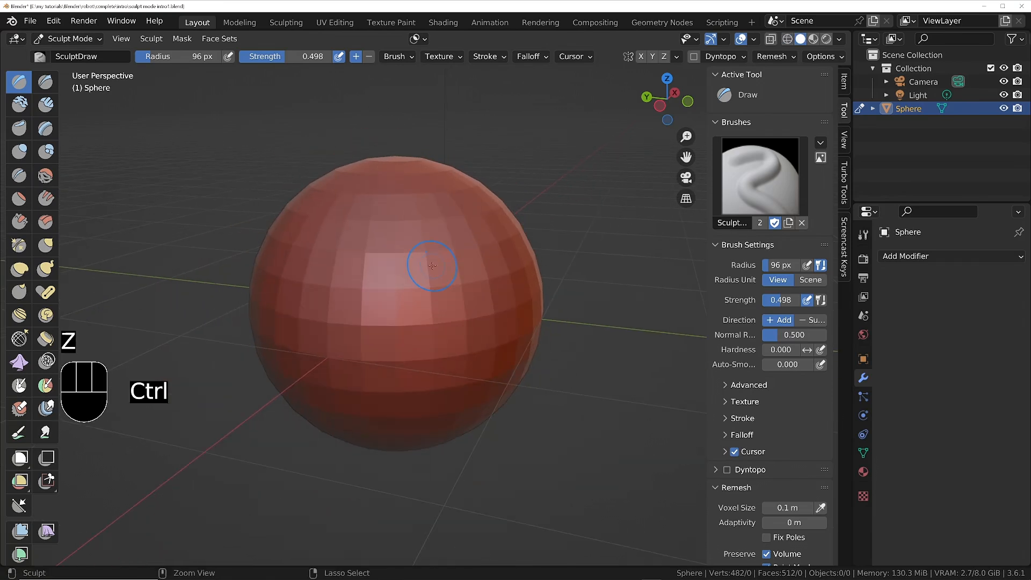
Set the remesh voxel size to 0.016 m and voxel-remesh the sphere.
{"action": "key", "text": "r"}
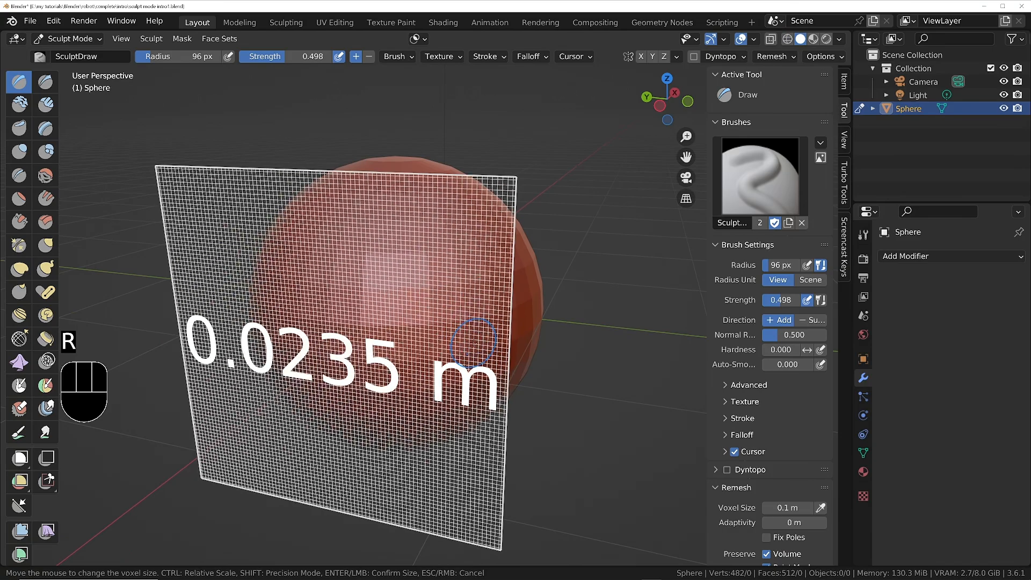
{"action": "right_click", "coordinate": [477, 350]}
{"action": "mouse_move", "coordinate": [444, 245]}
{"action": "middle_mouse_down"}
{"action": "mouse_move", "coordinate": [431, 249]}
{"action": "mouse_move", "coordinate": [466, 260]}
{"action": "mouse_move", "coordinate": [442, 258]}
{"action": "middle_mouse_up"}
{"action": "key", "text": "ctrl+r"}
Examine the remeshed sphere's topology in wireframe and its faceted surface up close in solid shading.
{"action": "key", "text": "z"}
{"action": "left_click", "coordinate": [375, 261]}
{"action": "scroll", "coordinate": [395, 261], "scroll_direction": "up", "scroll_amount": 3}
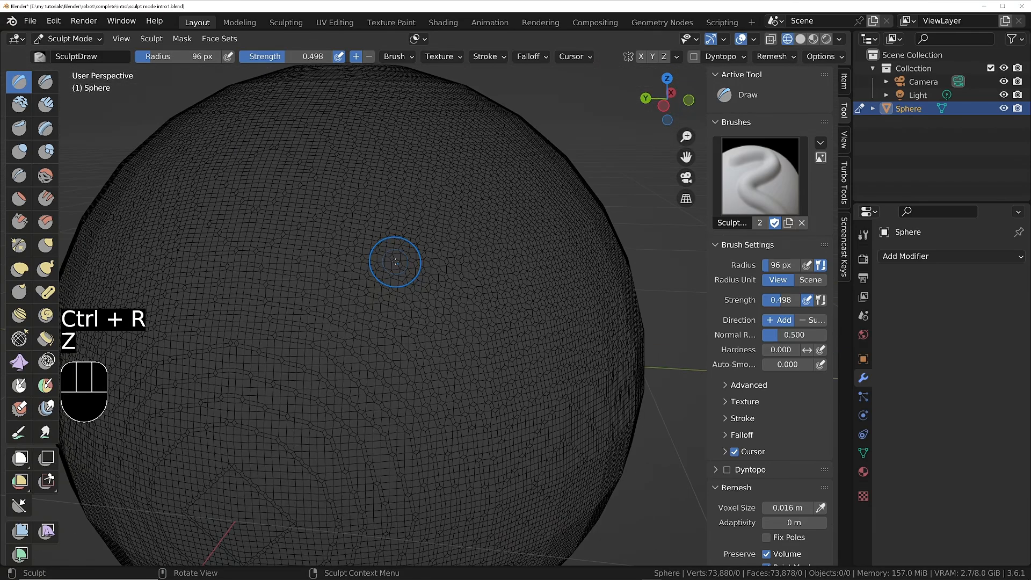
{"action": "scroll", "coordinate": [395, 262], "scroll_direction": "down", "scroll_amount": 2}
{"action": "key", "text": "z"}
{"action": "middle_click_drag", "start_coordinate": [374, 225], "coordinate": [392, 242], "text": "ctrl"}
{"action": "middle_click_drag", "start_coordinate": [392, 242], "coordinate": [417, 236], "text": "shift"}
{"action": "scroll", "coordinate": [432, 236], "scroll_direction": "up", "scroll_amount": 3}
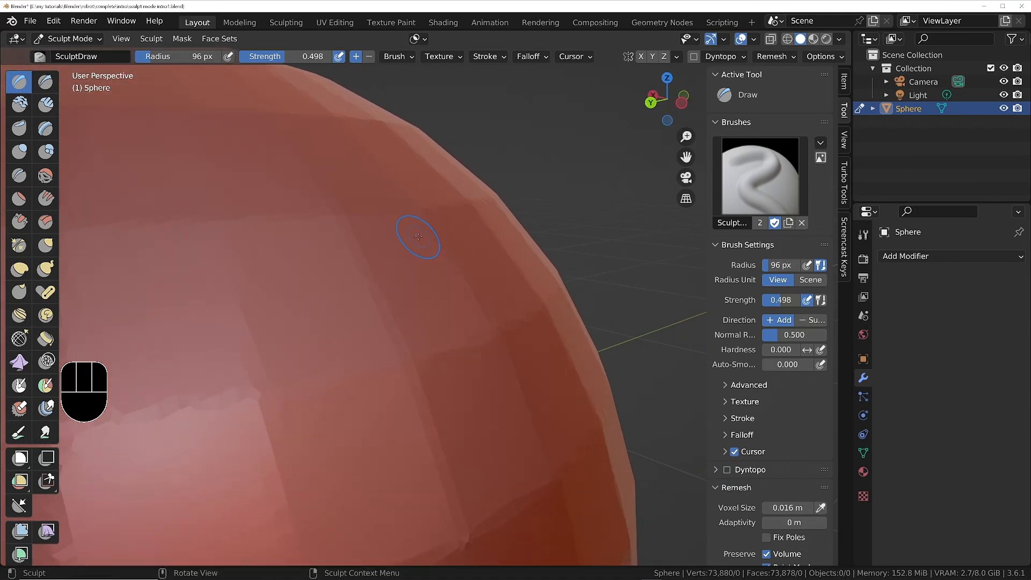
{"action": "middle_click_drag", "start_coordinate": [418, 196], "coordinate": [358, 259], "text": "ctrl"}
{"action": "middle_click_drag", "start_coordinate": [358, 258], "coordinate": [433, 248], "text": "shift"}
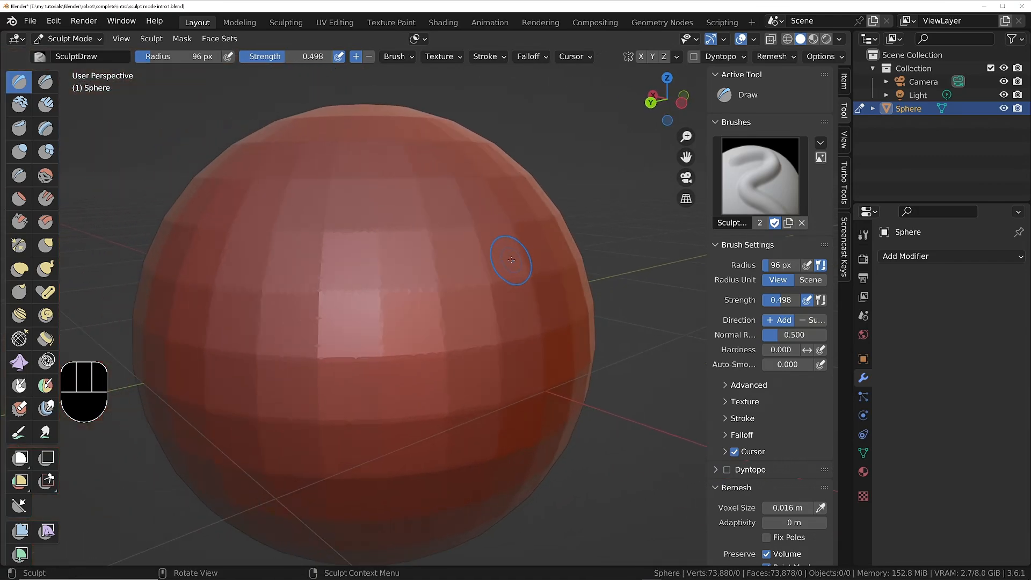
{"action": "middle_click_drag", "start_coordinate": [511, 259], "coordinate": [456, 267]}
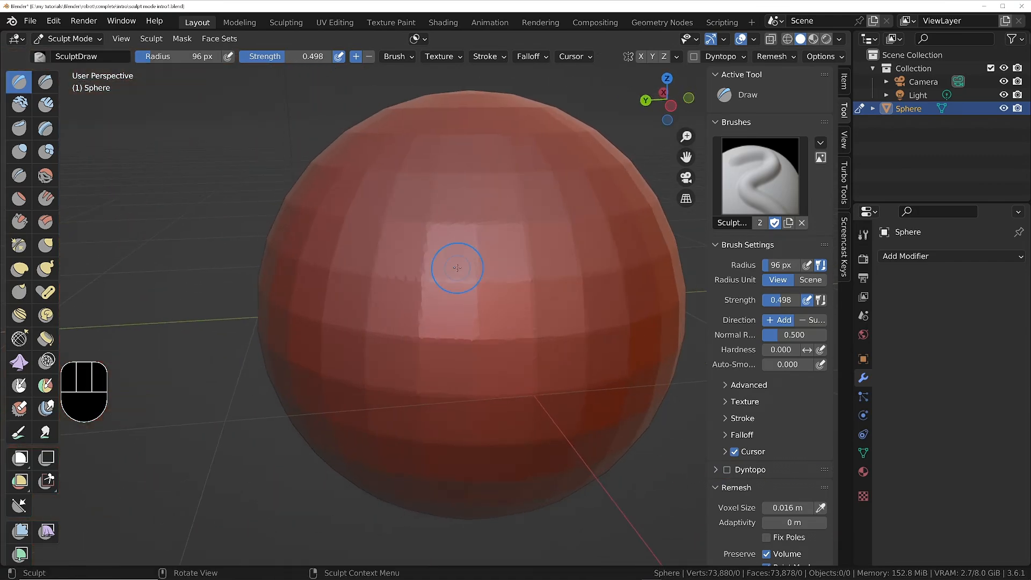
Try softening the facets on the sphere's upper front with the Smooth brush, and undo the strokes.
{"action": "left_click", "coordinate": [45, 175]}
{"action": "left_click_drag", "start_coordinate": [545, 198], "coordinate": [522, 221]}
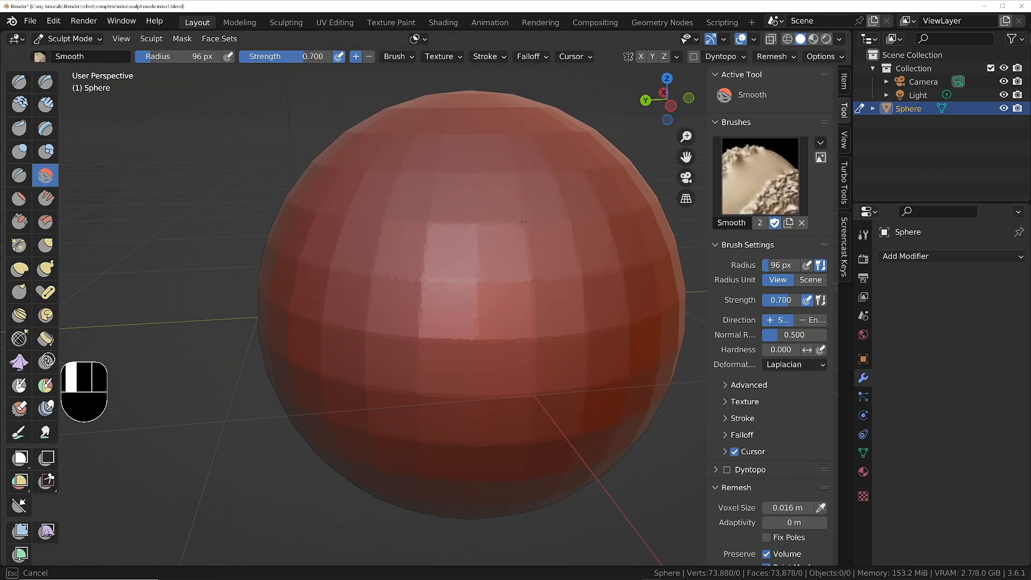
{"action": "left_click_drag", "start_coordinate": [611, 203], "coordinate": [508, 219]}
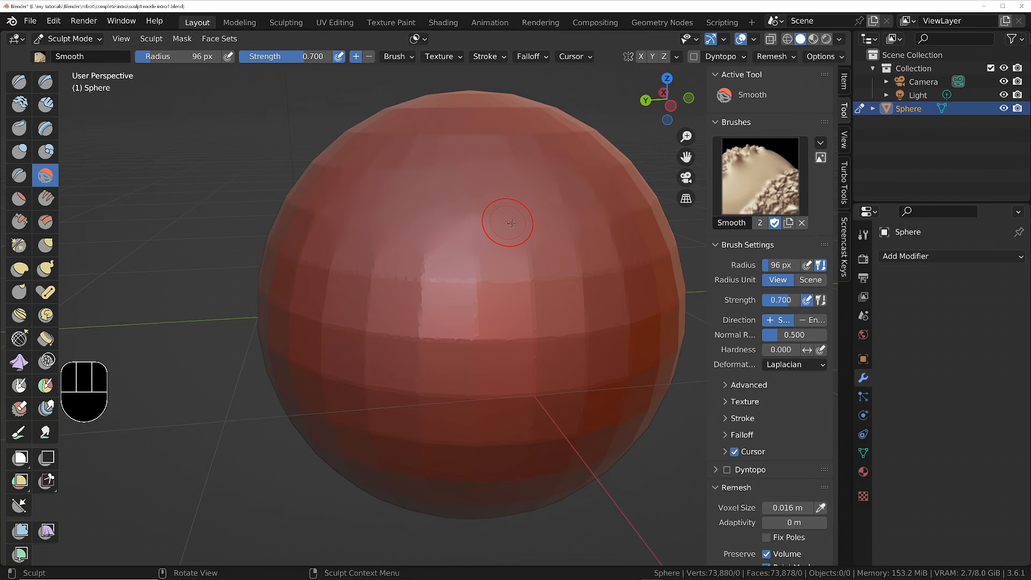
{"action": "key", "text": "ctrl+z"}
Smooth the whole sphere at once using the Mesh Filter with the Smooth filter type.
{"action": "scroll", "coordinate": [453, 201], "scroll_direction": "down", "scroll_amount": 2}
{"action": "middle_click_drag", "start_coordinate": [477, 249], "coordinate": [425, 249], "text": "shift"}
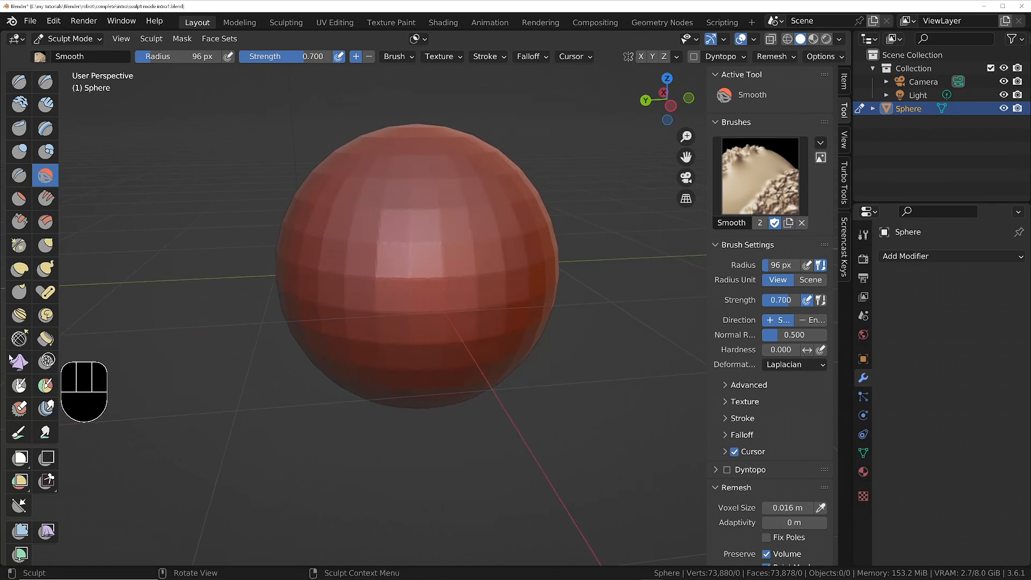
{"action": "scroll", "coordinate": [9, 400], "scroll_direction": "down", "scroll_amount": 4}
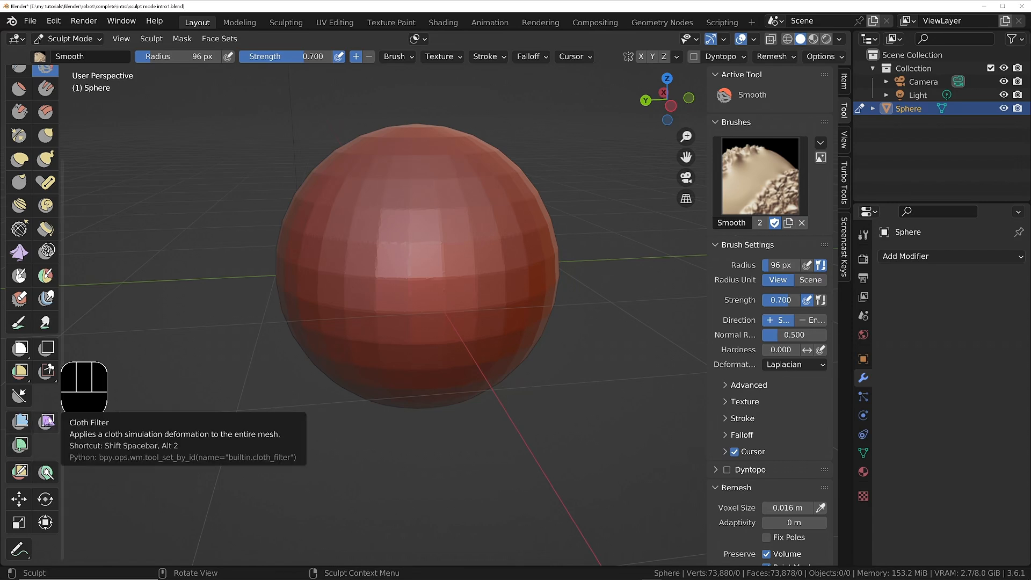
{"action": "left_click", "coordinate": [20, 421]}
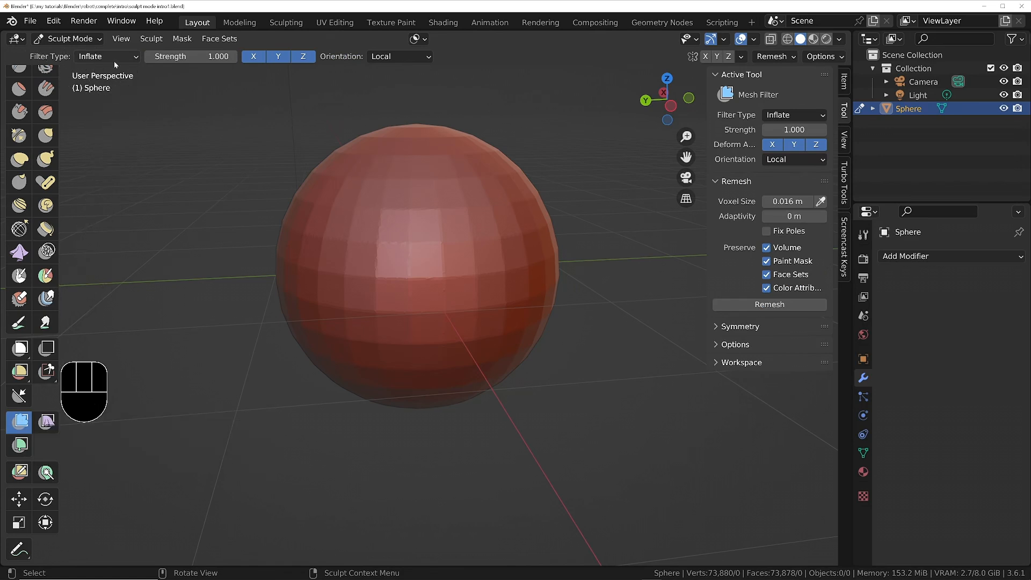
{"action": "left_click", "coordinate": [133, 56]}
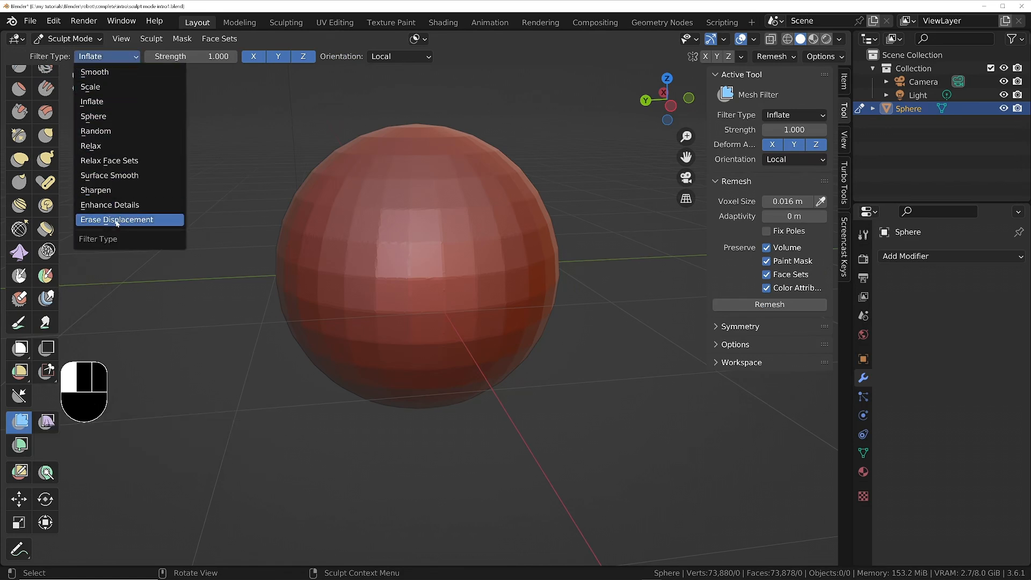
{"action": "left_click", "coordinate": [95, 71]}
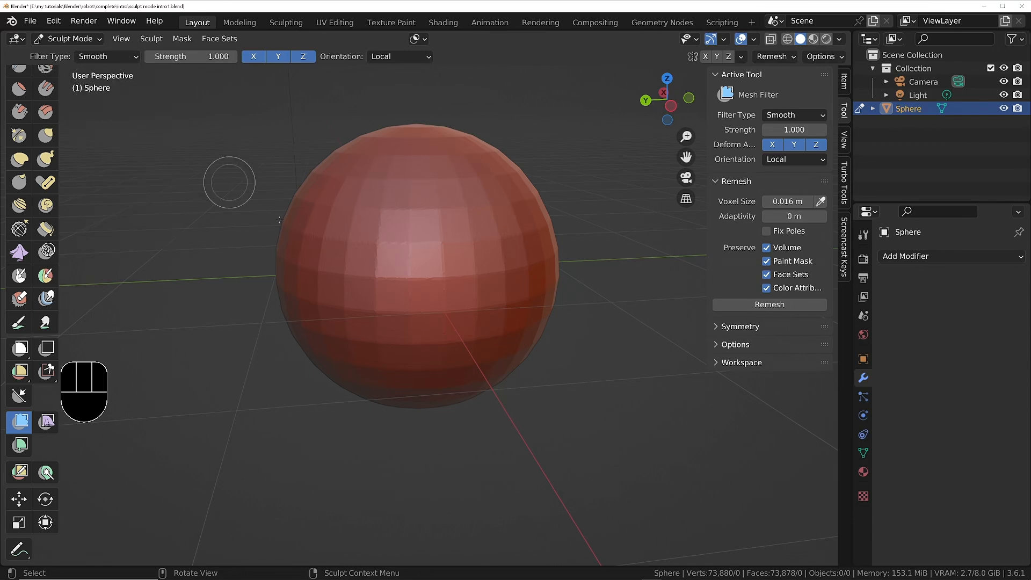
{"action": "left_click_drag", "start_coordinate": [388, 241], "coordinate": [555, 245]}
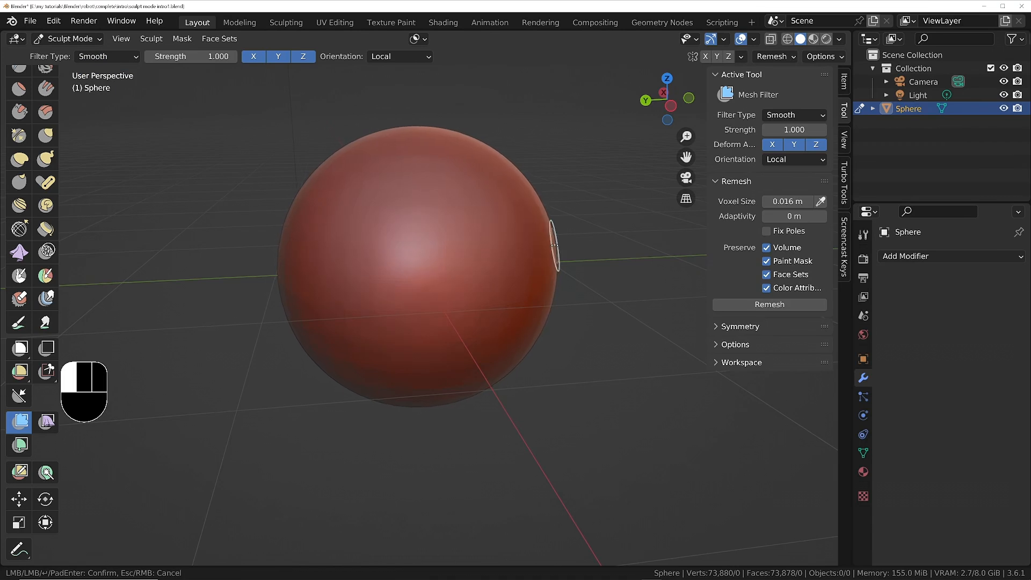
{"action": "left_click_drag", "start_coordinate": [555, 245], "coordinate": [515, 260]}
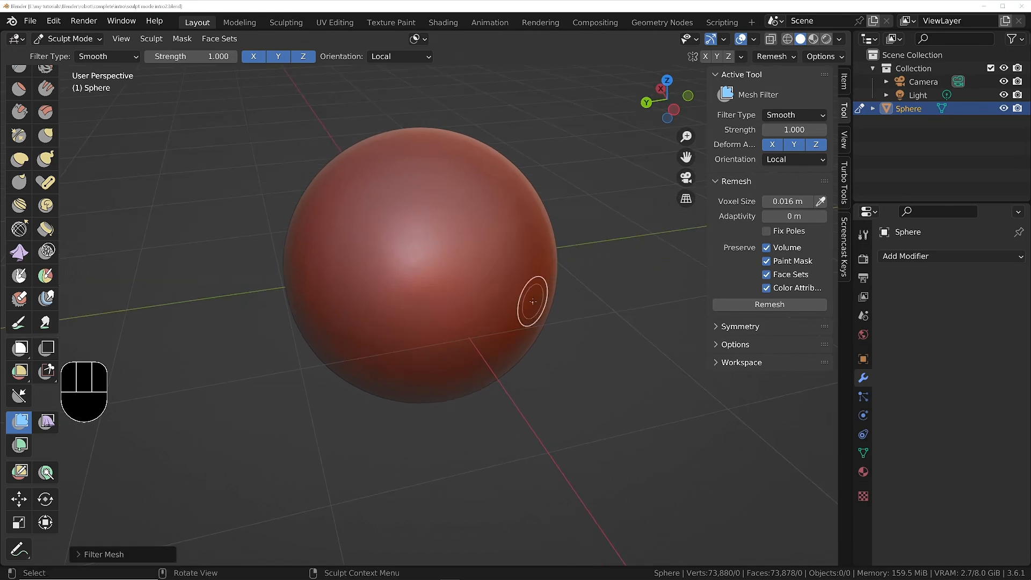
Expand the Symmetry settings and enable mirroring on the X axis.
{"action": "middle_click_drag", "start_coordinate": [435, 253], "coordinate": [419, 253]}
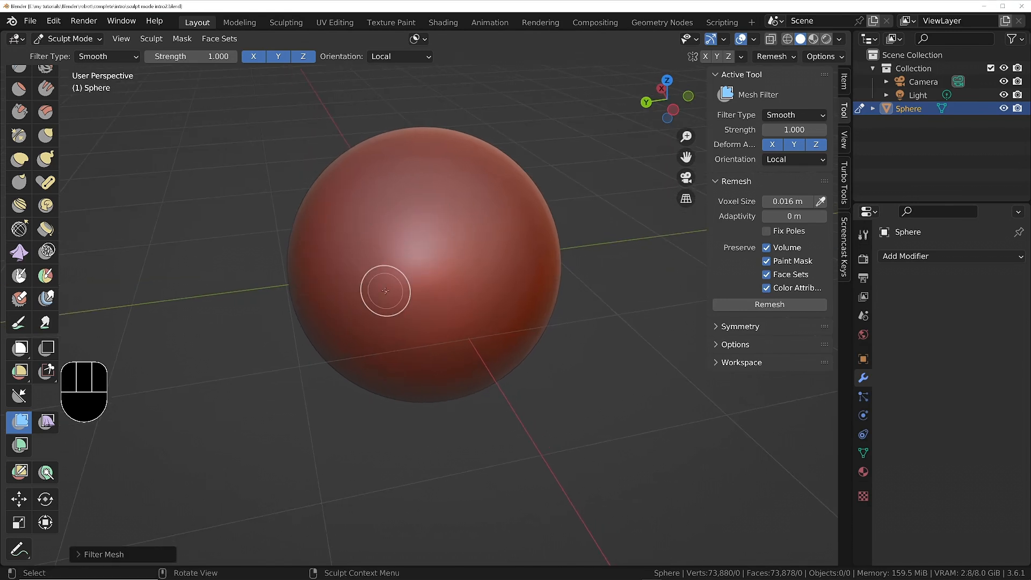
{"action": "middle_click_drag", "start_coordinate": [492, 297], "coordinate": [484, 276]}
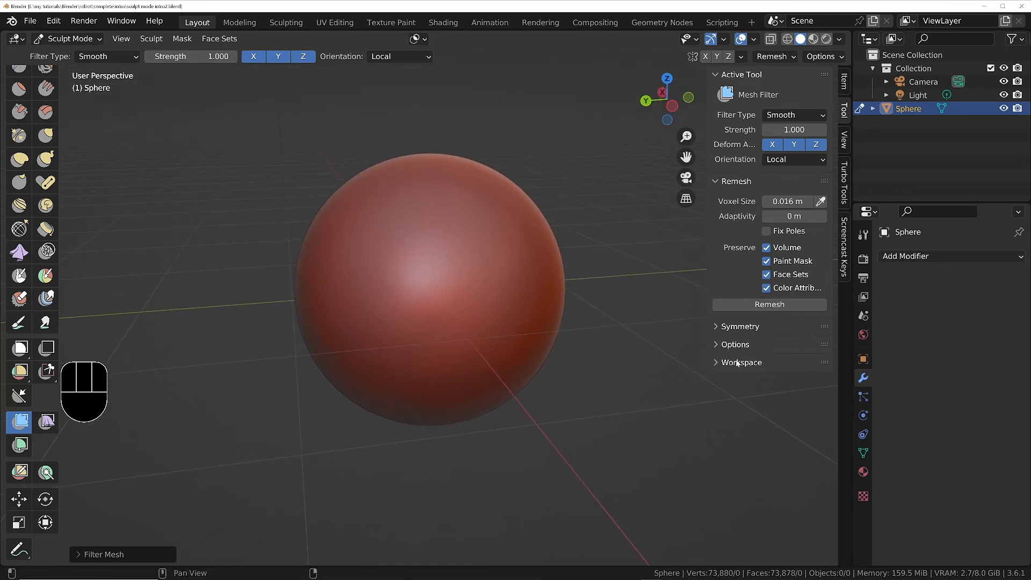
{"action": "left_click", "coordinate": [722, 329]}
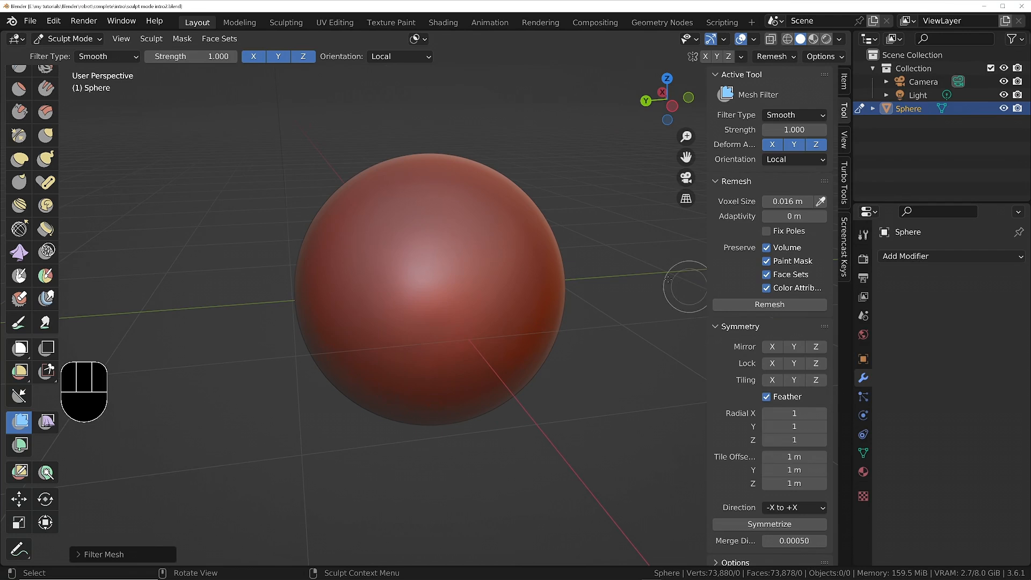
{"action": "mouse_move", "coordinate": [375, 235]}
{"action": "middle_mouse_down"}
{"action": "mouse_move", "coordinate": [440, 247]}
{"action": "mouse_move", "coordinate": [480, 229]}
{"action": "middle_mouse_up"}
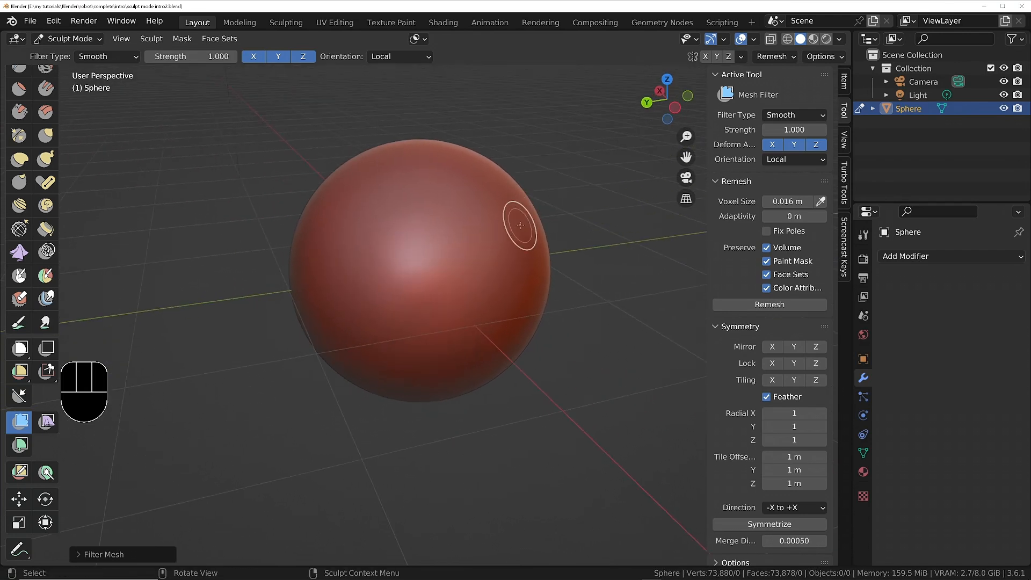
{"action": "middle_click_drag", "start_coordinate": [457, 299], "coordinate": [447, 292]}
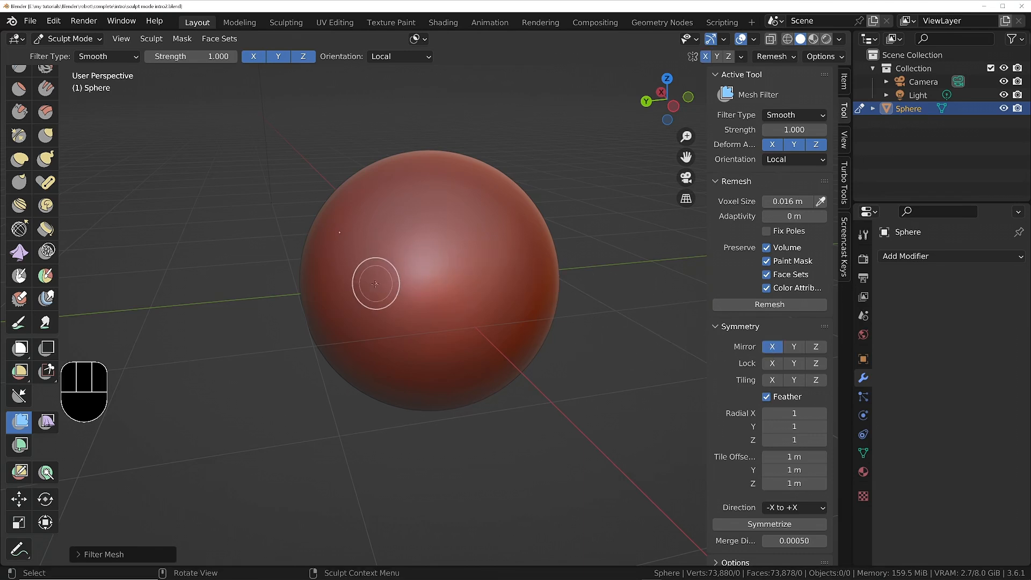
Switch to the Draw brush, try a curved X-mirrored stroke on the sphere's front, and undo it.
{"action": "mouse_move", "coordinate": [374, 281]}
{"action": "middle_mouse_down"}
{"action": "mouse_move", "coordinate": [525, 305]}
{"action": "mouse_move", "coordinate": [311, 288]}
{"action": "mouse_move", "coordinate": [454, 251]}
{"action": "mouse_move", "coordinate": [451, 182]}
{"action": "middle_mouse_up"}
{"action": "scroll", "coordinate": [33, 268], "scroll_direction": "up", "scroll_amount": 5}
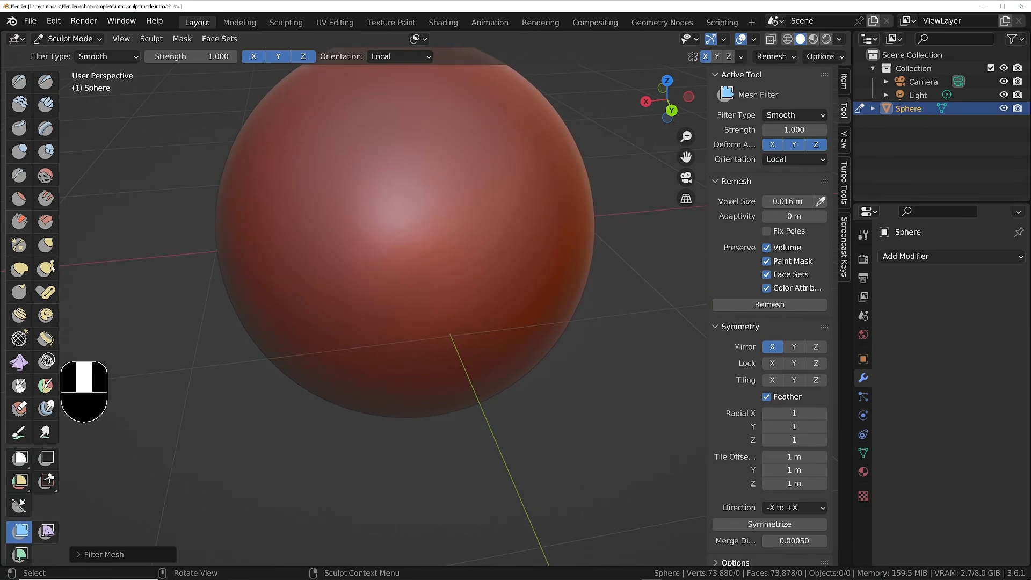
{"action": "left_click", "coordinate": [19, 85]}
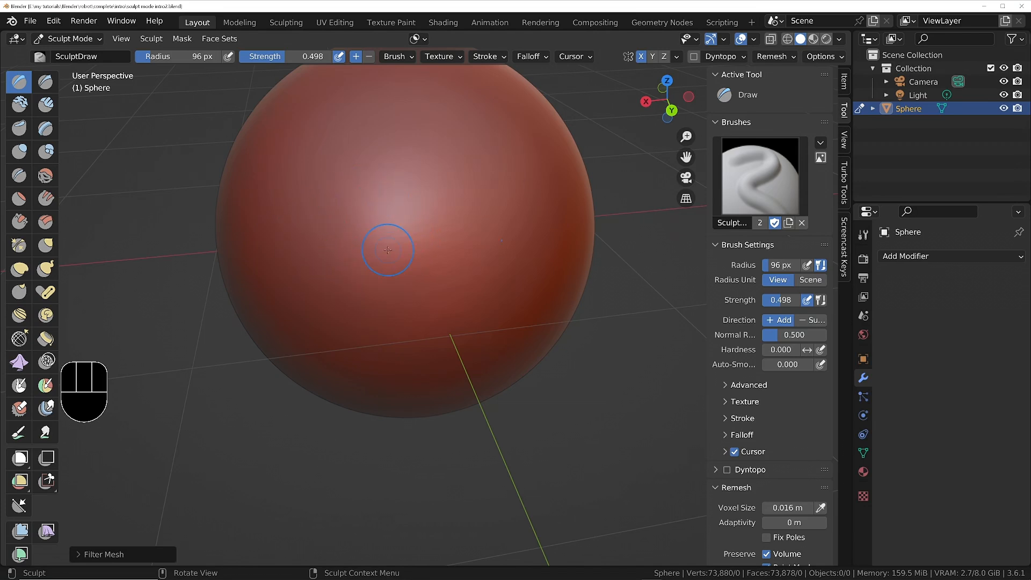
{"action": "mouse_move", "coordinate": [388, 249]}
{"action": "left_mouse_down"}
{"action": "mouse_move", "coordinate": [395, 257]}
{"action": "mouse_move", "coordinate": [322, 182]}
{"action": "mouse_move", "coordinate": [315, 192]}
{"action": "left_mouse_up"}
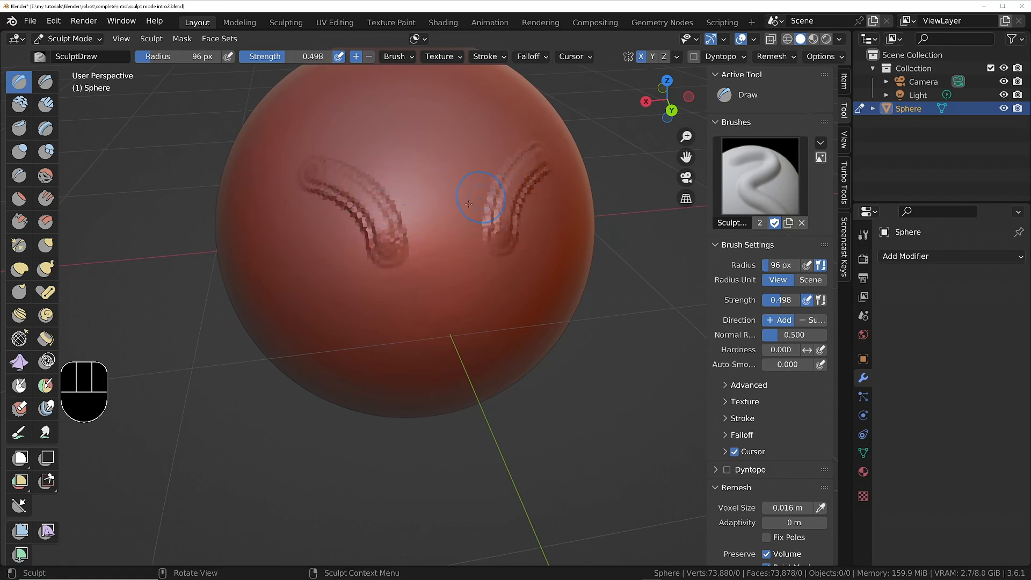
{"action": "key", "text": "ctrl+z"}
Collapse the Brush Settings and Remesh sections and set mirroring to the Y axis only.
{"action": "mouse_move", "coordinate": [750, 471]}
{"action": "middle_mouse_down"}
{"action": "mouse_move", "coordinate": [751, 370]}
{"action": "mouse_move", "coordinate": [752, 409]}
{"action": "middle_mouse_up"}
{"action": "left_click", "coordinate": [719, 185]}
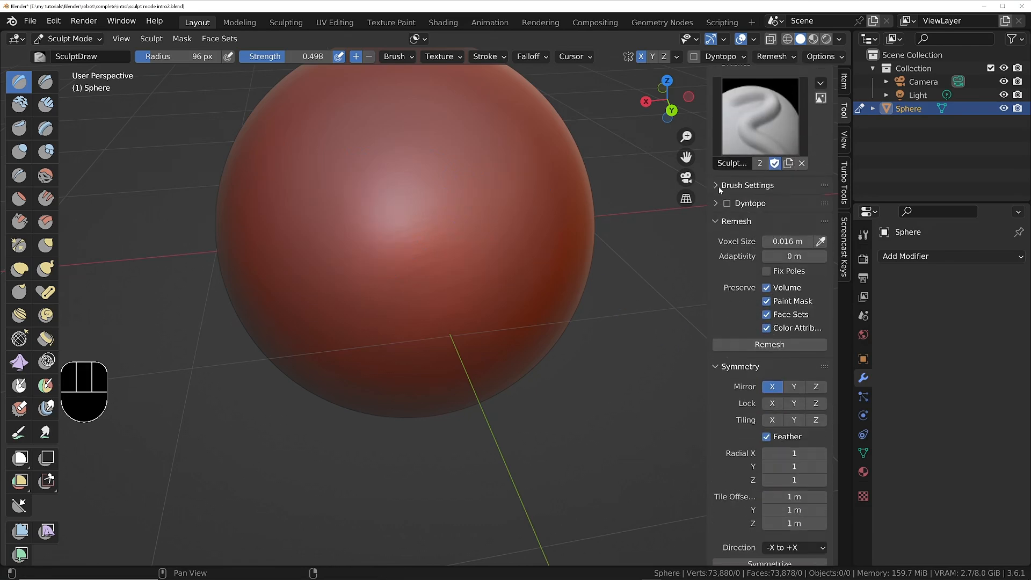
{"action": "left_click", "coordinate": [720, 221]}
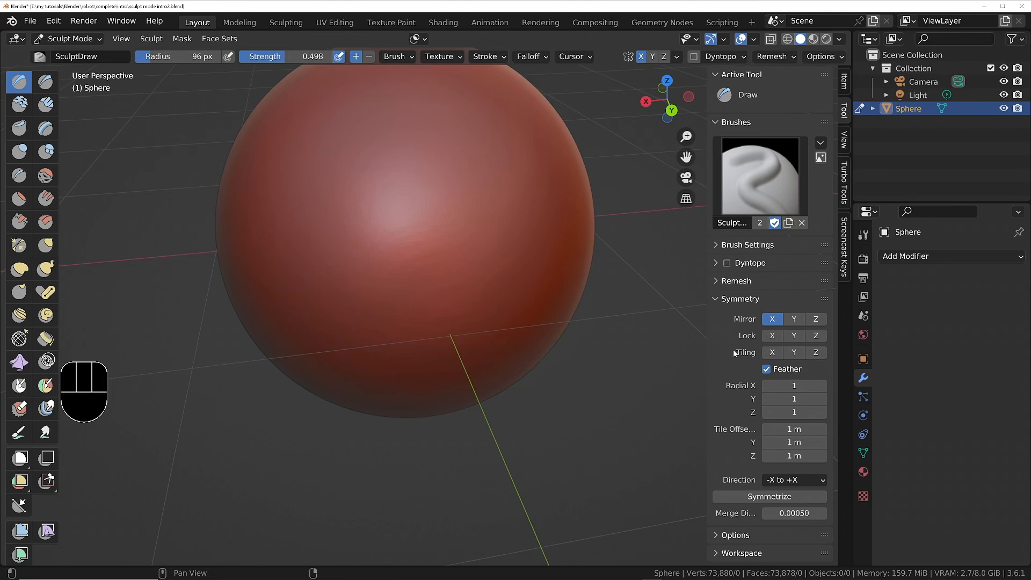
{"action": "left_click", "coordinate": [793, 319]}
Try a curved Y-mirrored Draw stroke across the sphere's surface, and undo it.
{"action": "middle_click_drag", "start_coordinate": [494, 242], "coordinate": [471, 279]}
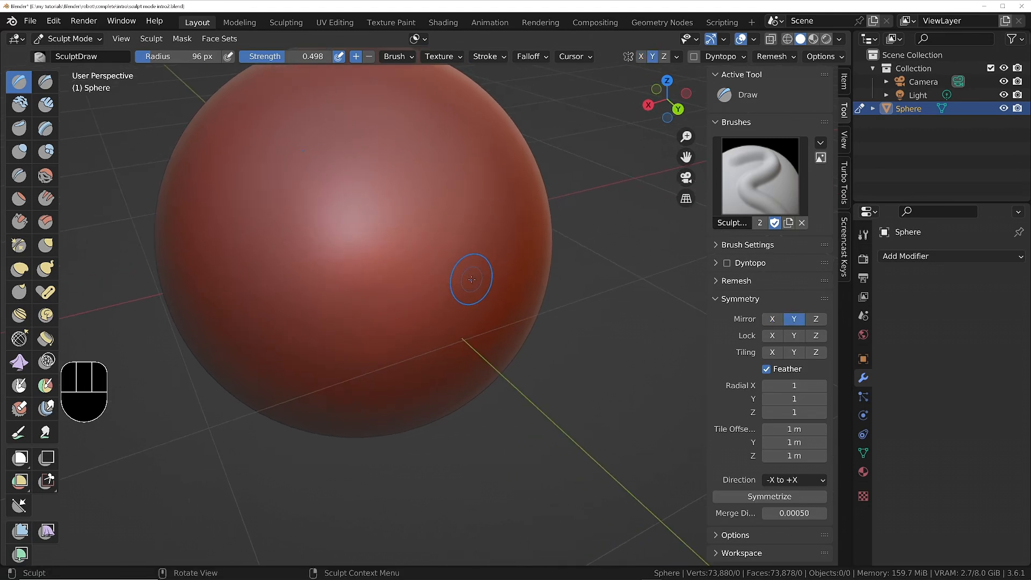
{"action": "mouse_move", "coordinate": [201, 204]}
{"action": "left_mouse_down"}
{"action": "mouse_move", "coordinate": [217, 269]}
{"action": "mouse_move", "coordinate": [430, 258]}
{"action": "mouse_move", "coordinate": [467, 177]}
{"action": "left_mouse_up"}
{"action": "mouse_move", "coordinate": [467, 177]}
{"action": "middle_mouse_down"}
{"action": "mouse_move", "coordinate": [285, 220]}
{"action": "mouse_move", "coordinate": [285, 252]}
{"action": "middle_mouse_up"}
{"action": "middle_click_drag", "start_coordinate": [285, 253], "coordinate": [437, 299], "text": "shift"}
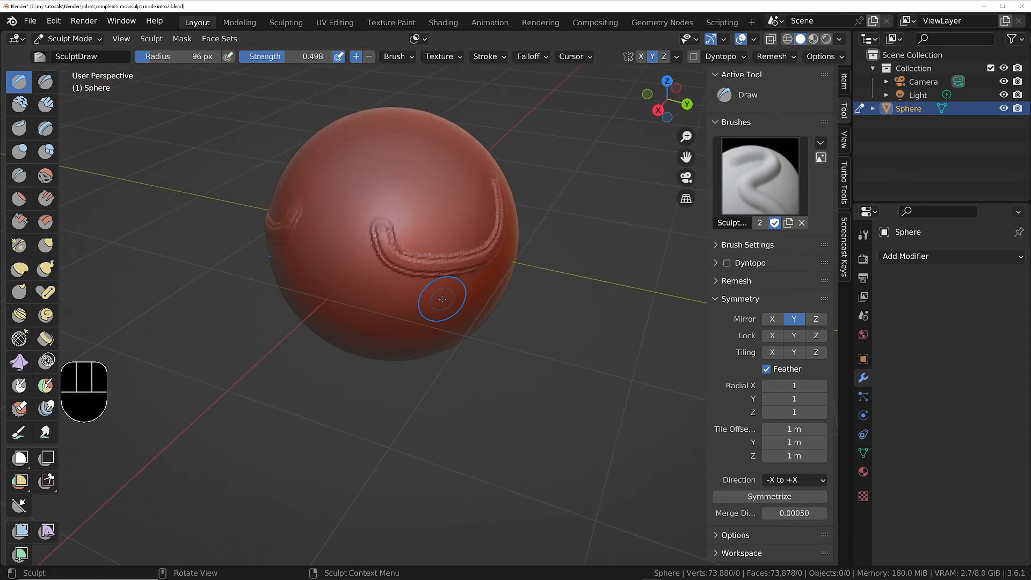
{"action": "key", "text": "ctrl+z"}
Set mirroring to the Z axis only.
{"action": "left_click", "coordinate": [807, 319]}
{"action": "middle_click_drag", "start_coordinate": [429, 236], "coordinate": [457, 217]}
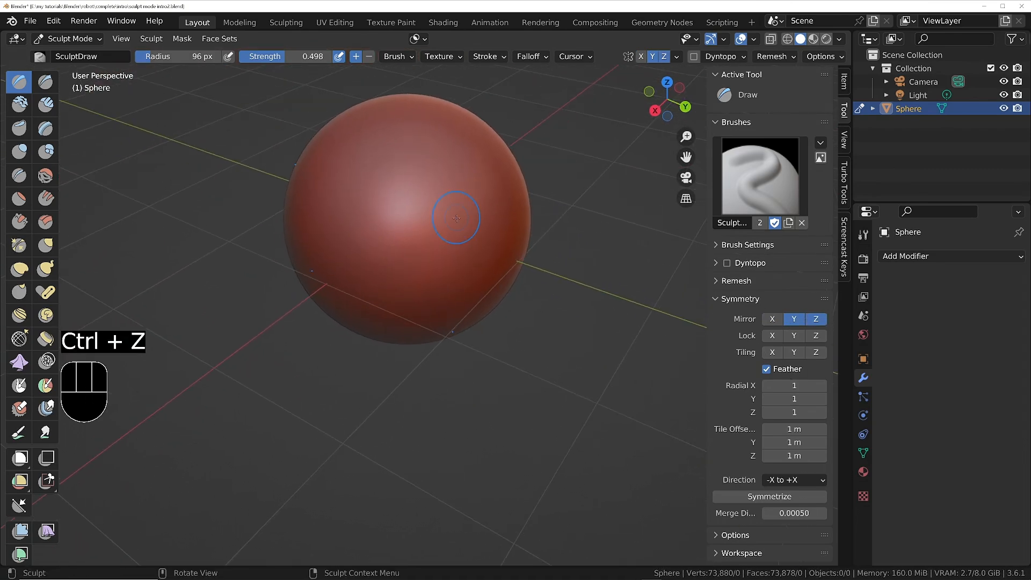
{"action": "left_click", "coordinate": [794, 319]}
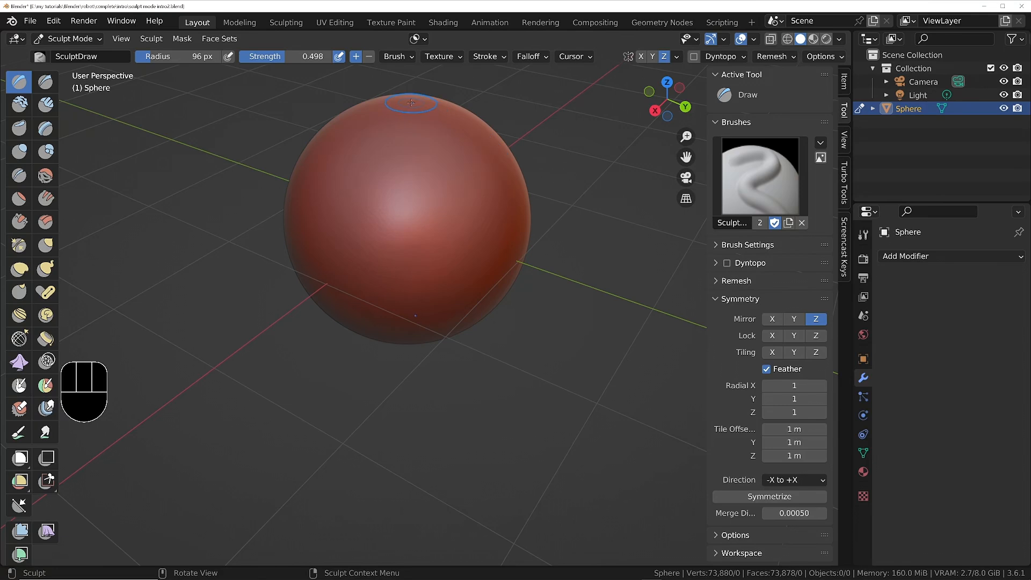
Try Z-mirrored Draw strokes on the sphere's top and around its upper half, and undo them.
{"action": "left_click_drag", "start_coordinate": [405, 109], "coordinate": [380, 141]}
{"action": "left_click_drag", "start_coordinate": [541, 213], "coordinate": [287, 207]}
{"action": "mouse_move", "coordinate": [383, 223]}
{"action": "middle_mouse_down"}
{"action": "mouse_move", "coordinate": [444, 79]}
{"action": "mouse_move", "coordinate": [419, 242]}
{"action": "middle_mouse_up"}
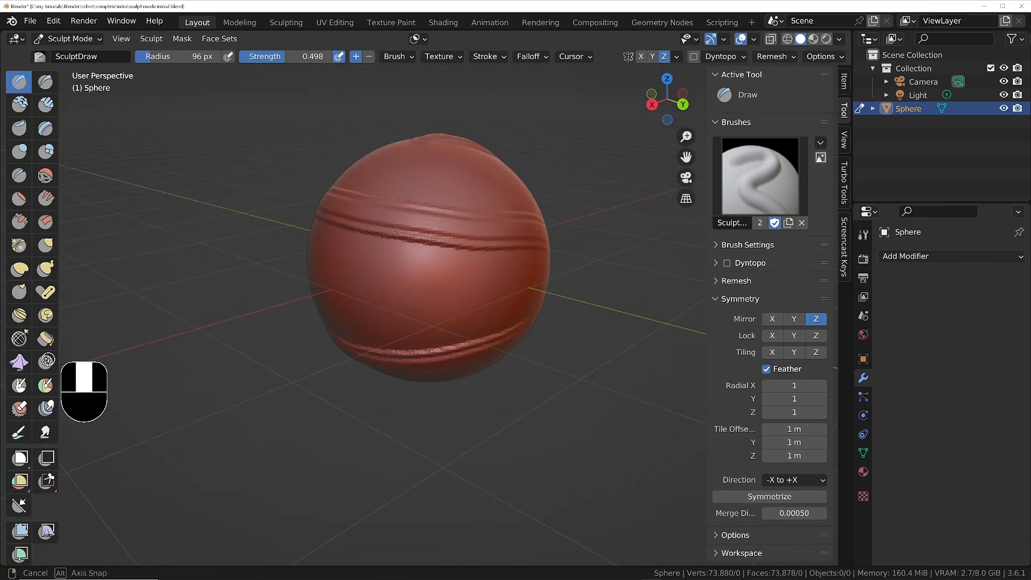
{"action": "key", "text": "ctrl+z"}
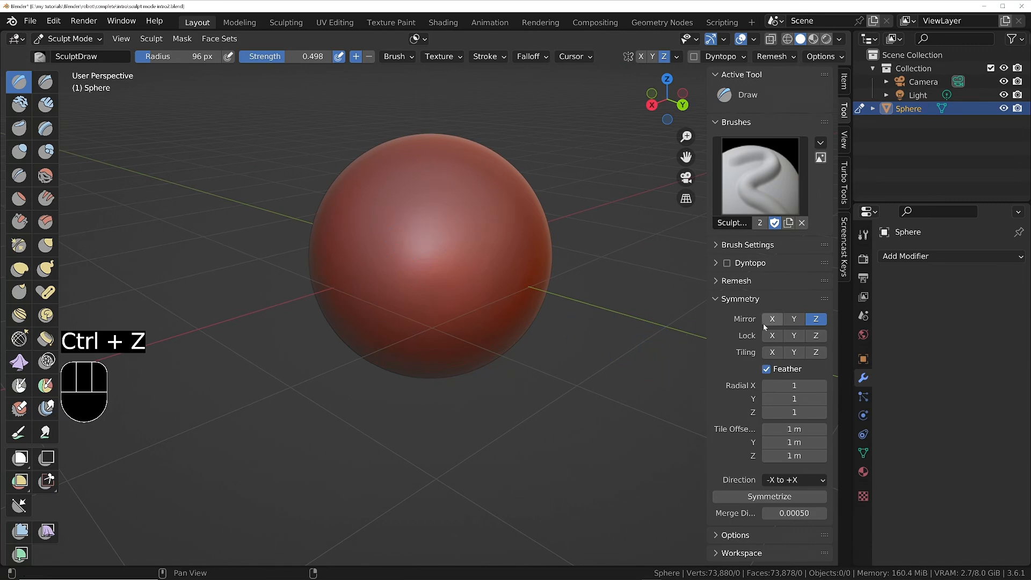
Enable mirroring on X, Y and Z together, try a long vertical Draw stroke down the sphere, and undo it.
{"action": "middle_click_drag", "start_coordinate": [422, 148], "coordinate": [445, 214], "text": "shift"}
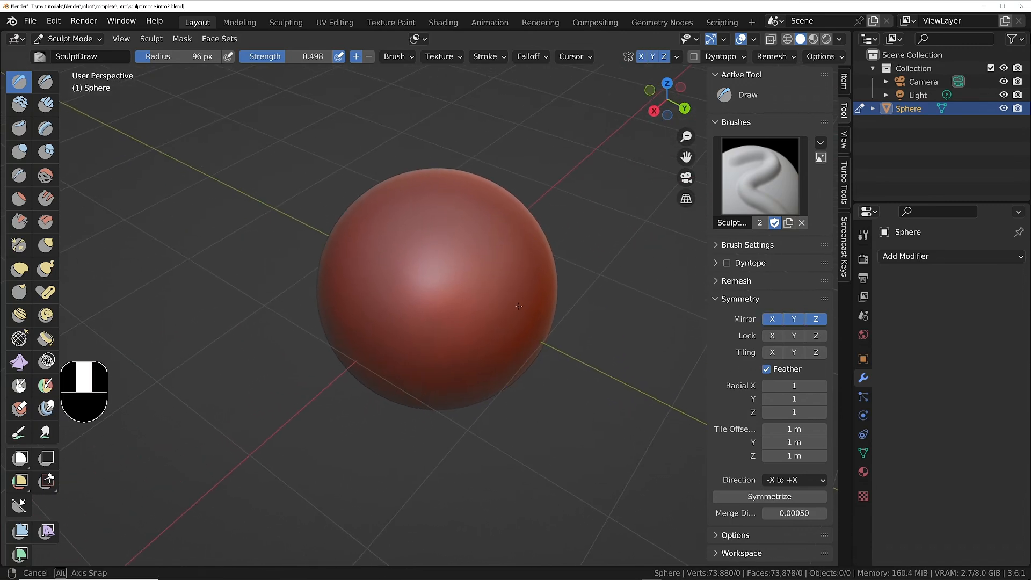
{"action": "mouse_move", "coordinate": [443, 224]}
{"action": "left_mouse_down"}
{"action": "mouse_move", "coordinate": [416, 330]}
{"action": "mouse_move", "coordinate": [434, 410]}
{"action": "mouse_move", "coordinate": [404, 425]}
{"action": "left_mouse_up"}
{"action": "mouse_move", "coordinate": [479, 349]}
{"action": "middle_mouse_down"}
{"action": "mouse_move", "coordinate": [406, 294]}
{"action": "mouse_move", "coordinate": [464, 228]}
{"action": "mouse_move", "coordinate": [475, 306]}
{"action": "middle_mouse_up"}
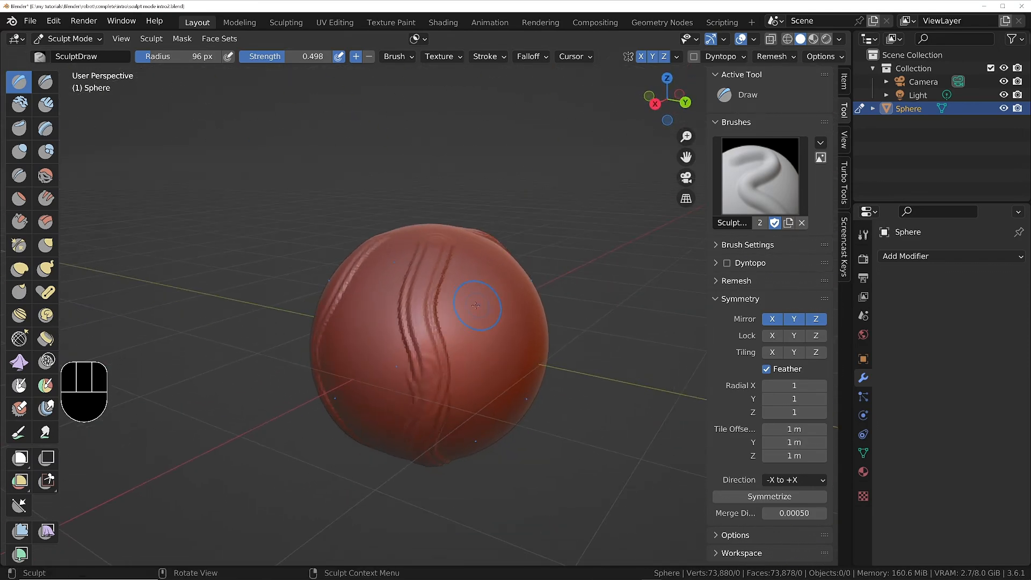
{"action": "key", "text": "ctrl+z"}
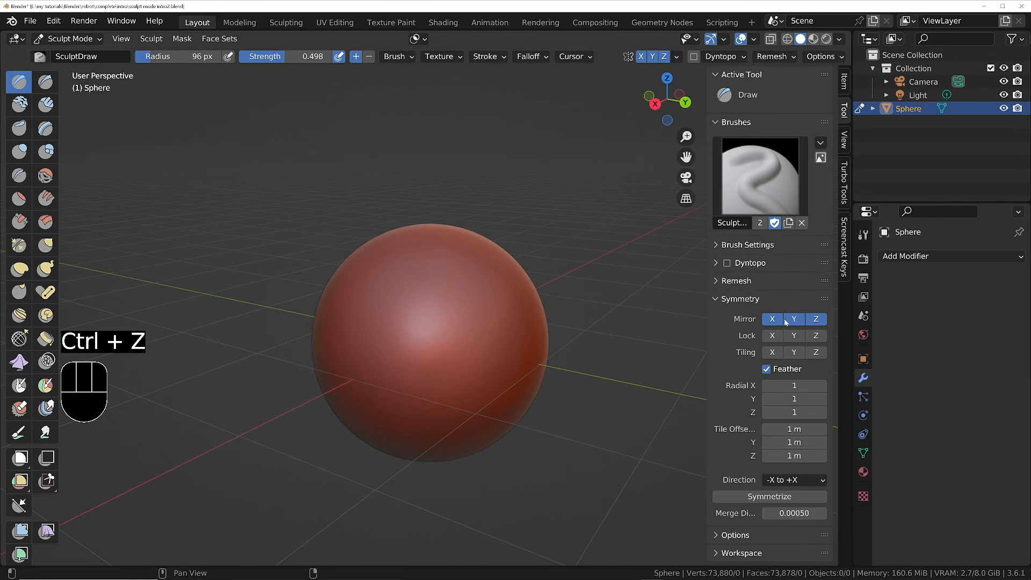
Limit the sculpt mirroring to the X axis only.
{"action": "left_click", "coordinate": [806, 320]}
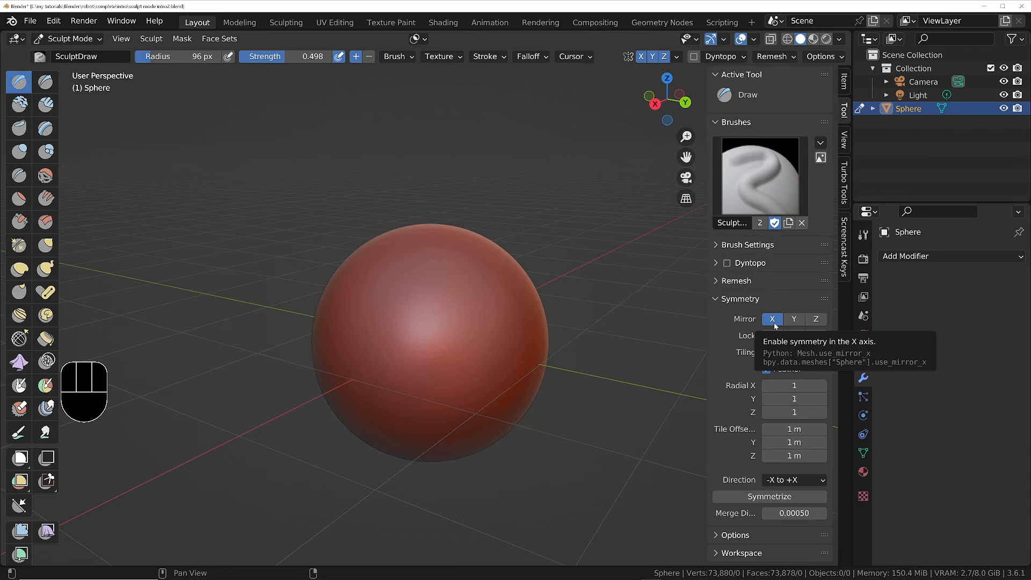
{"action": "middle_click_drag", "start_coordinate": [294, 264], "coordinate": [494, 252]}
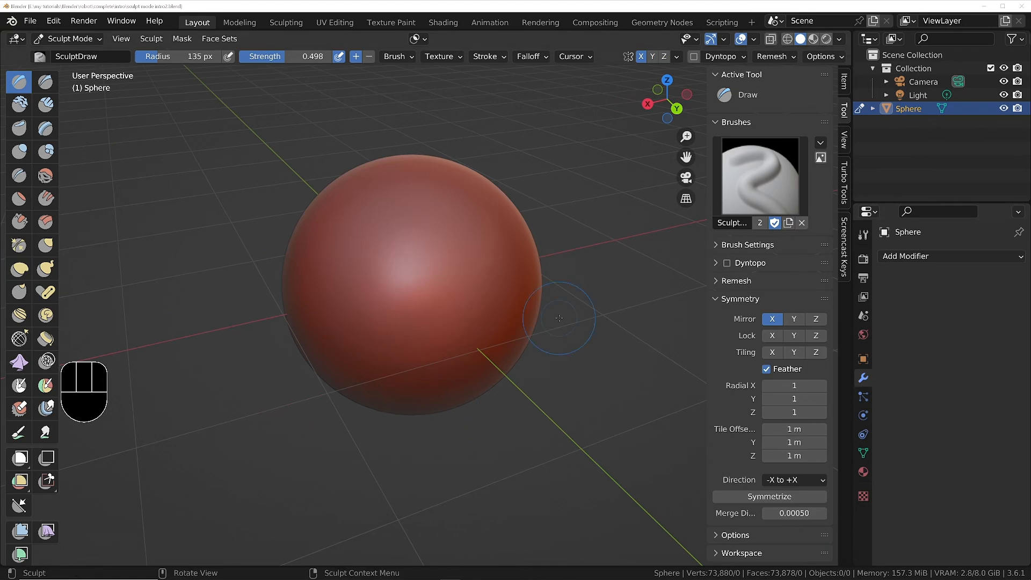
{"action": "middle_click_drag", "start_coordinate": [552, 326], "coordinate": [542, 326]}
{"action": "mouse_move", "coordinate": [464, 333]}
{"action": "middle_mouse_down"}
{"action": "mouse_move", "coordinate": [424, 310]}
{"action": "mouse_move", "coordinate": [451, 329]}
{"action": "mouse_move", "coordinate": [483, 309]}
{"action": "middle_mouse_up"}
{"action": "middle_click_drag", "start_coordinate": [543, 334], "coordinate": [483, 318], "text": "shift"}
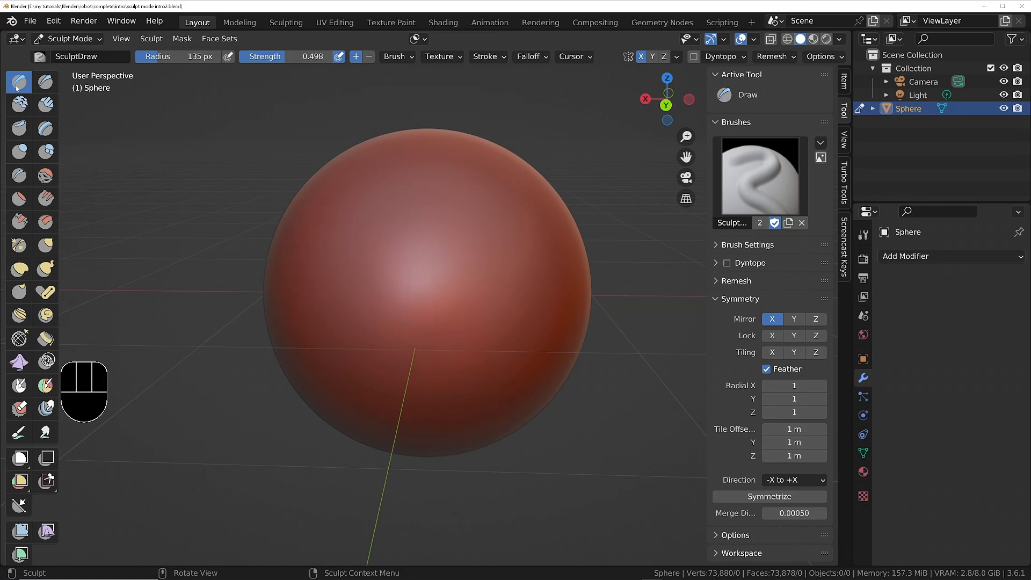
{"action": "mouse_move", "coordinate": [418, 356]}
{"action": "middle_mouse_down", "text": "shift"}
{"action": "mouse_move", "coordinate": [449, 352]}
{"action": "mouse_move", "coordinate": [462, 306]}
{"action": "mouse_move", "coordinate": [455, 324]}
{"action": "middle_mouse_up", "text": "shift"}
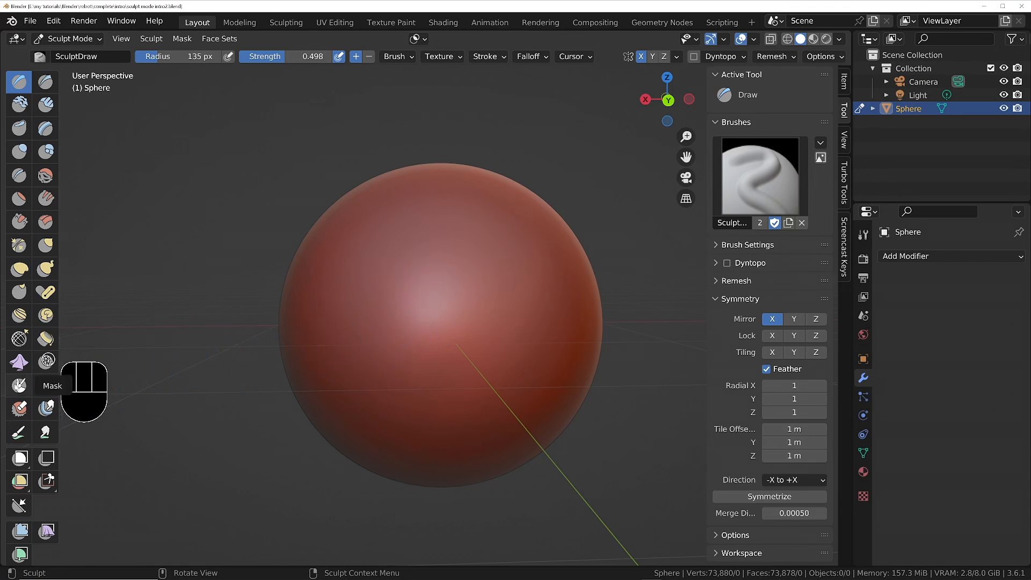
Try painting an X-mirrored mask patch on the sphere's upper front with the Mask brush, and undo it.
{"action": "left_click", "coordinate": [19, 384]}
{"action": "scroll", "coordinate": [368, 263], "scroll_direction": "up", "scroll_amount": 3}
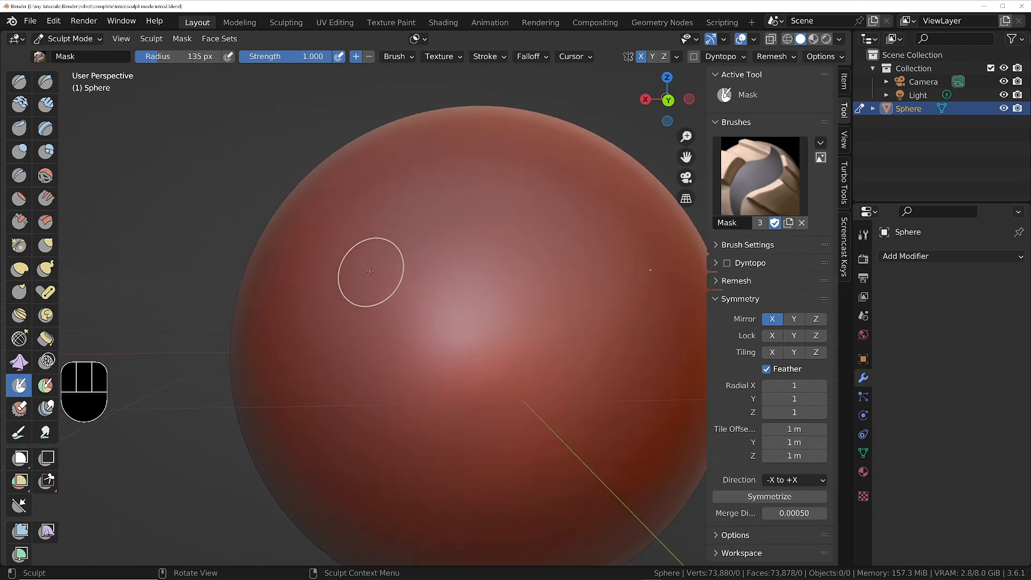
{"action": "mouse_move", "coordinate": [334, 245]}
{"action": "left_mouse_down"}
{"action": "mouse_move", "coordinate": [424, 317]}
{"action": "mouse_move", "coordinate": [343, 333]}
{"action": "mouse_move", "coordinate": [351, 277]}
{"action": "left_mouse_up"}
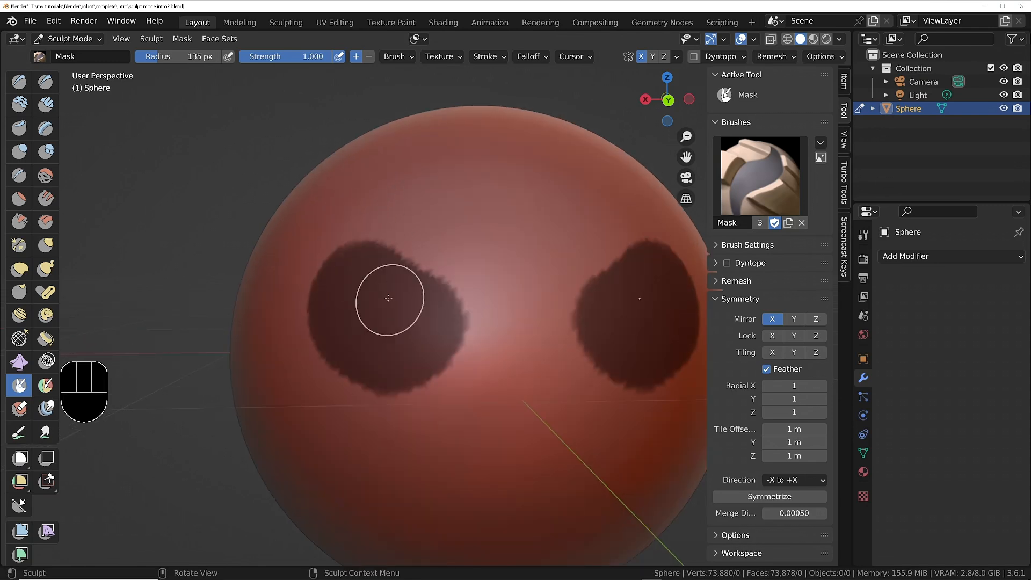
{"action": "key", "text": "ctrl+z"}
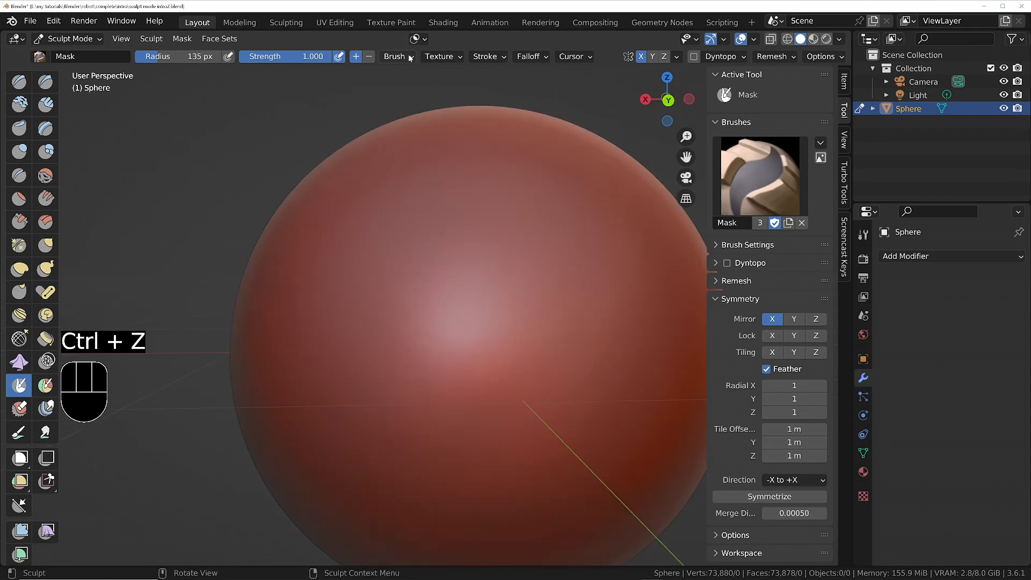
Set the Mask brush's strength to 0.583 and its falloff to Constant.
{"action": "left_click_drag", "start_coordinate": [326, 57], "coordinate": [287, 57]}
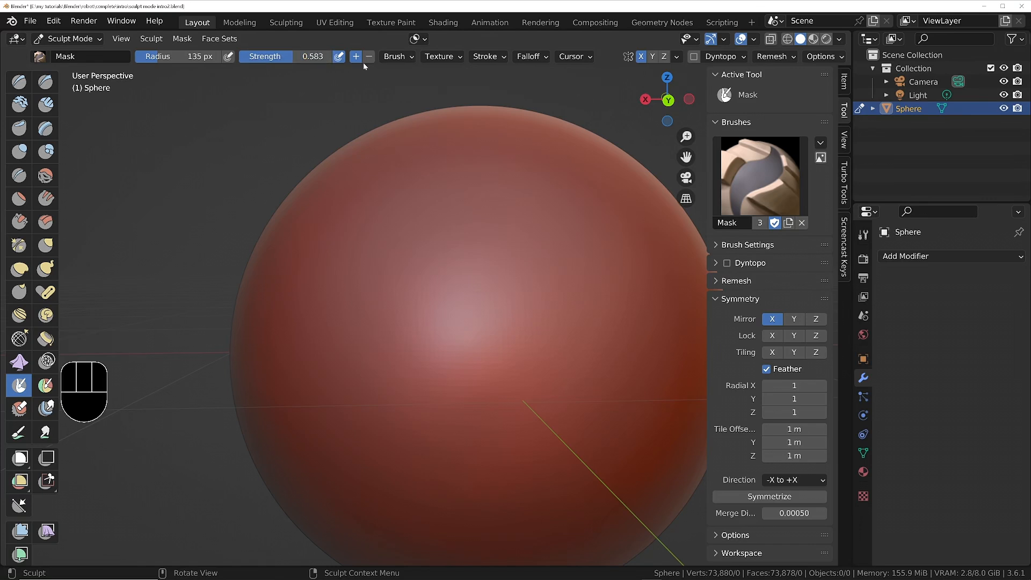
{"action": "left_click", "coordinate": [532, 56]}
{"action": "left_click", "coordinate": [519, 83]}
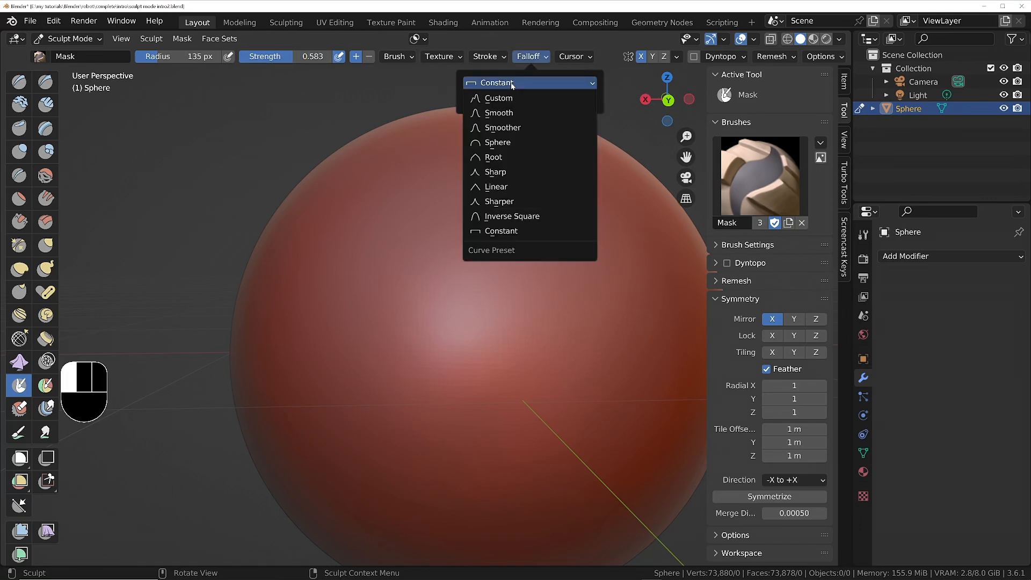
{"action": "left_click", "coordinate": [502, 232]}
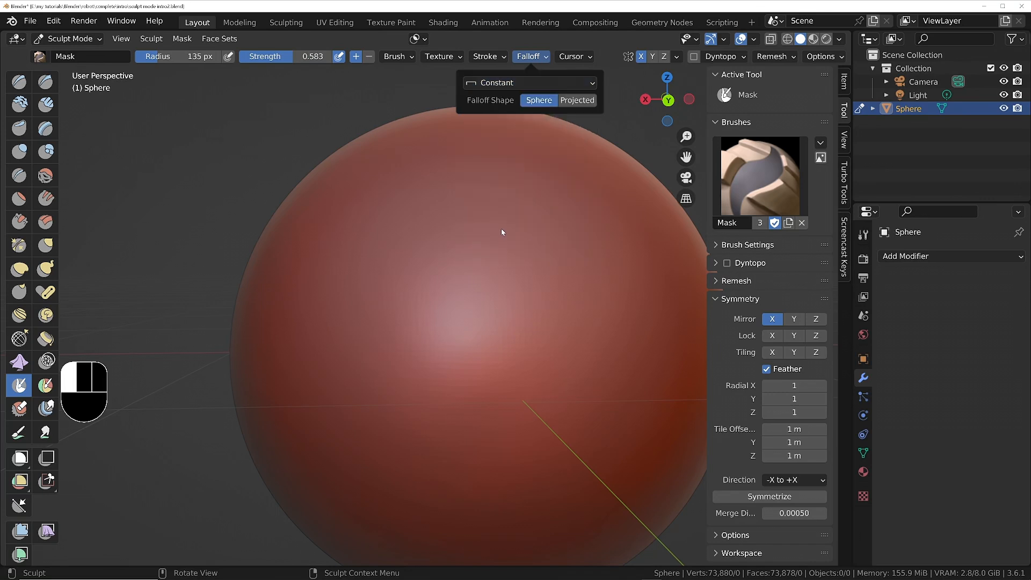
Paint a curved X-mirrored mask down the sphere's front, then raise the Mask strength to 1.000 and widen the masked area.
{"action": "mouse_move", "coordinate": [380, 202]}
{"action": "left_mouse_down"}
{"action": "mouse_move", "coordinate": [335, 279]}
{"action": "mouse_move", "coordinate": [366, 403]}
{"action": "mouse_move", "coordinate": [336, 386]}
{"action": "mouse_move", "coordinate": [344, 207]}
{"action": "left_mouse_up"}
{"action": "left_click_drag", "start_coordinate": [299, 57], "coordinate": [340, 65]}
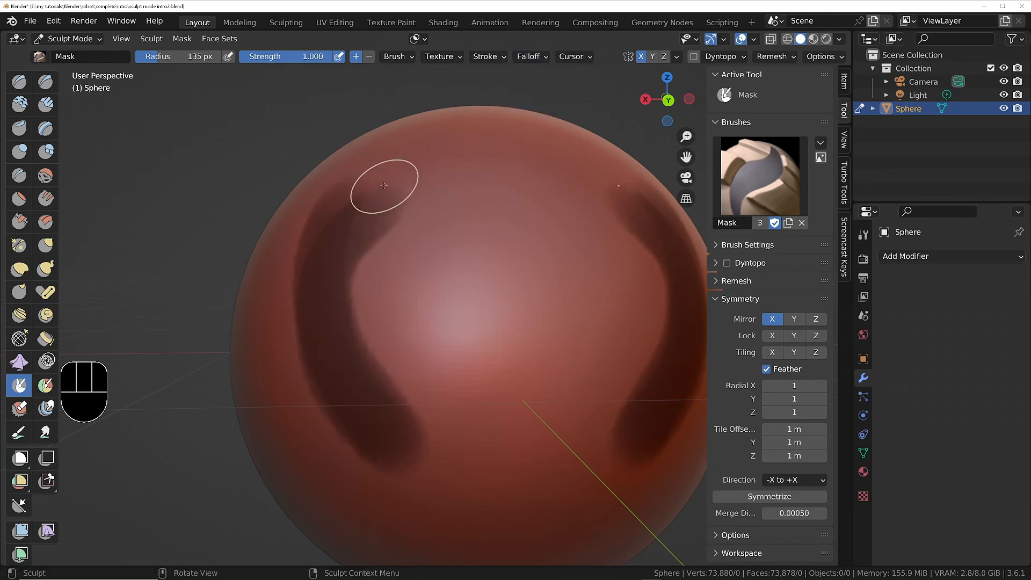
{"action": "mouse_move", "coordinate": [384, 184]}
{"action": "left_mouse_down"}
{"action": "mouse_move", "coordinate": [358, 277]}
{"action": "mouse_move", "coordinate": [359, 357]}
{"action": "mouse_move", "coordinate": [402, 461]}
{"action": "mouse_move", "coordinate": [322, 263]}
{"action": "mouse_move", "coordinate": [392, 190]}
{"action": "mouse_move", "coordinate": [413, 220]}
{"action": "mouse_move", "coordinate": [373, 322]}
{"action": "mouse_move", "coordinate": [385, 359]}
{"action": "left_mouse_up"}
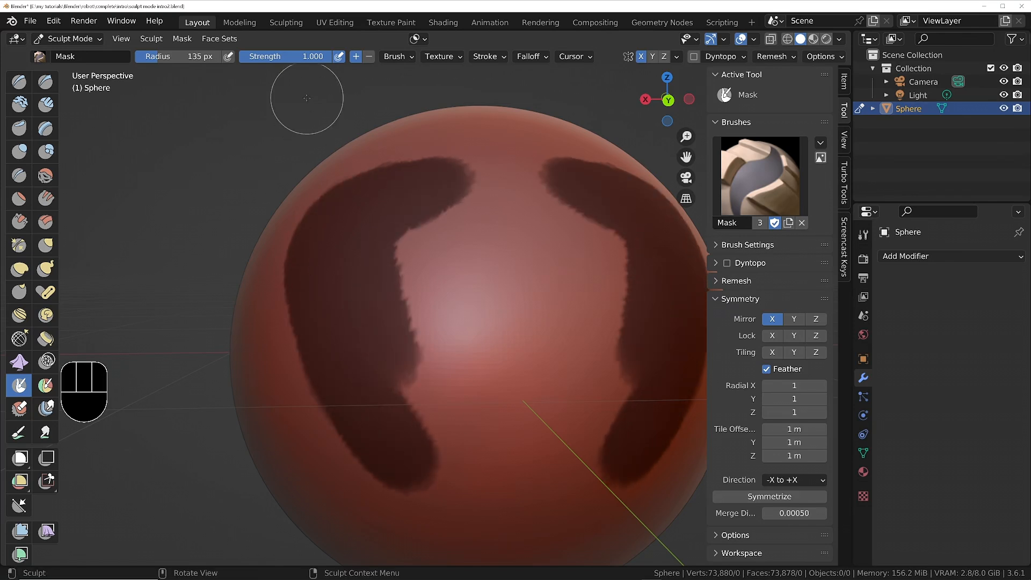
Try the Smooth Mask filter on the painted mask, and undo it.
{"action": "left_click", "coordinate": [182, 38]}
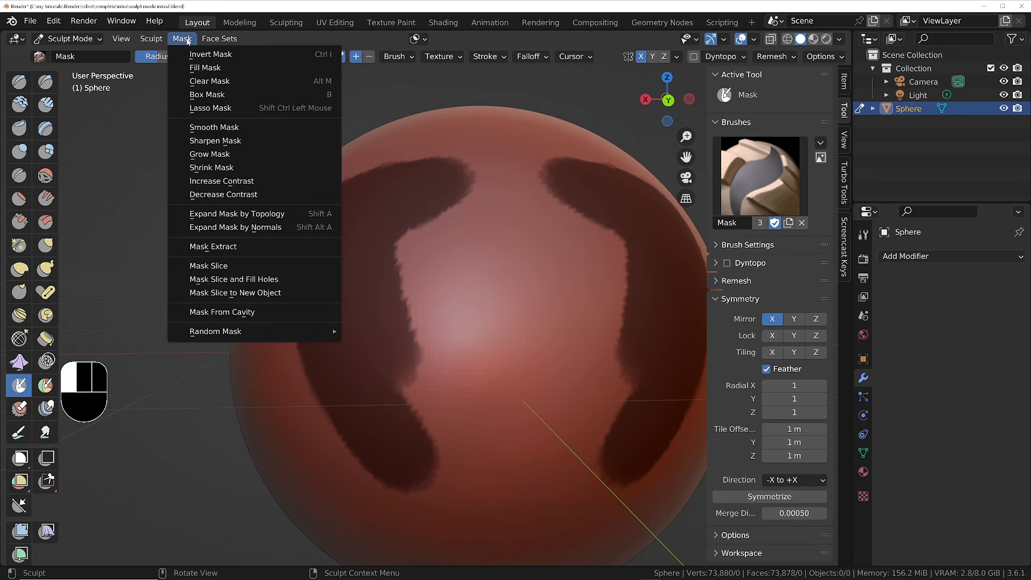
{"action": "left_click", "coordinate": [215, 126]}
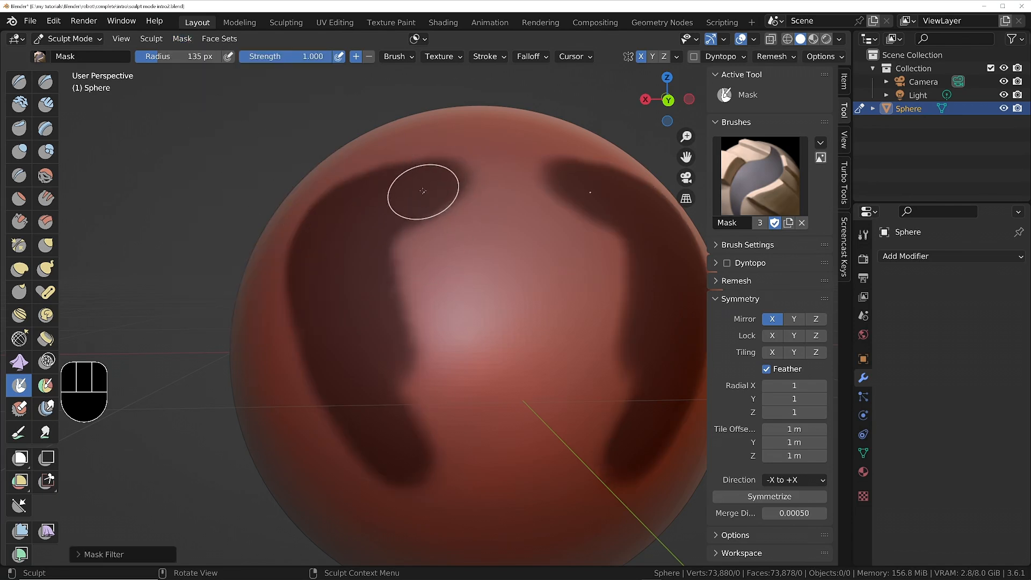
{"action": "key", "text": "ctrl+z"}
Switch to the Draw brush and set its radius to 179 px.
{"action": "left_click", "coordinate": [19, 82]}
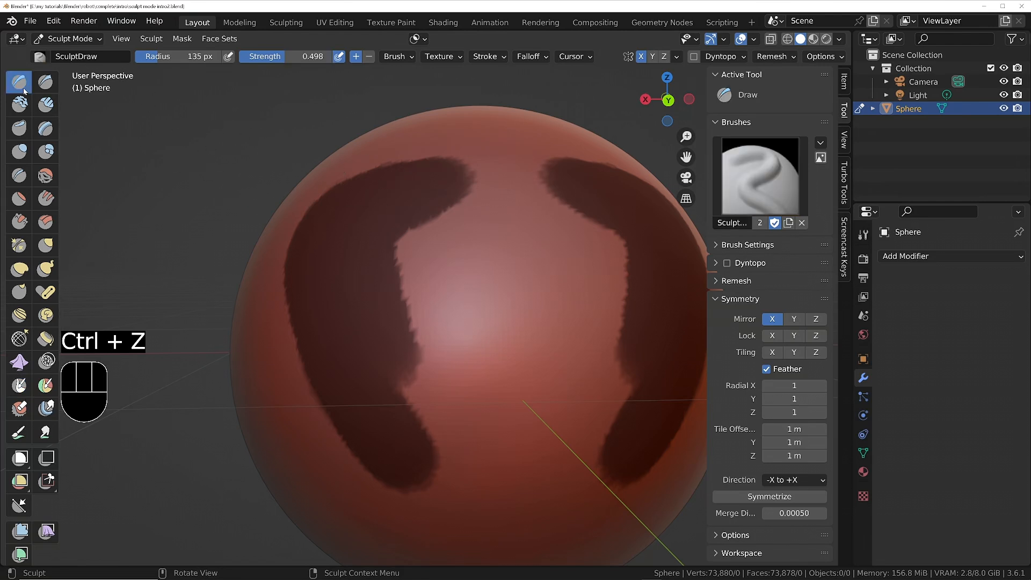
{"action": "mouse_move", "coordinate": [509, 168]}
{"action": "middle_mouse_down", "text": "ctrl"}
{"action": "mouse_move", "coordinate": [499, 260]}
{"action": "mouse_move", "coordinate": [480, 209]}
{"action": "middle_mouse_up", "text": "ctrl"}
{"action": "key", "text": "f"}
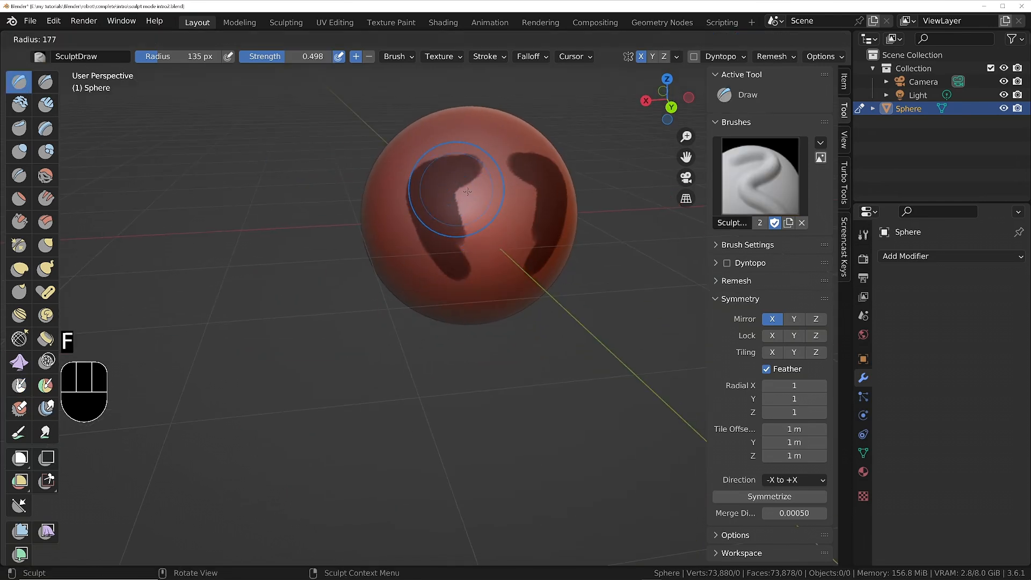
{"action": "left_click", "coordinate": [501, 199]}
Try Draw strokes along the edges of the sharp-edged mask, inspect the relief, and undo the strokes.
{"action": "mouse_move", "coordinate": [473, 166]}
{"action": "left_mouse_down"}
{"action": "mouse_move", "coordinate": [445, 225]}
{"action": "mouse_move", "coordinate": [448, 252]}
{"action": "mouse_move", "coordinate": [467, 210]}
{"action": "left_mouse_up"}
{"action": "scroll", "coordinate": [467, 209], "scroll_direction": "up", "scroll_amount": 4}
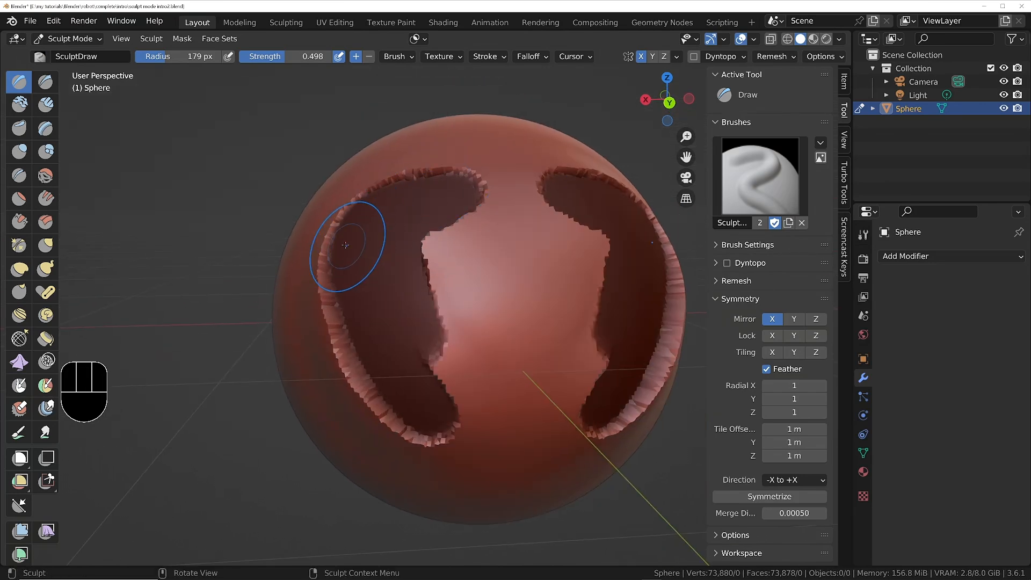
{"action": "scroll", "coordinate": [346, 241], "scroll_direction": "up", "scroll_amount": 5}
{"action": "middle_click_drag", "start_coordinate": [331, 208], "coordinate": [428, 234], "text": "ctrl"}
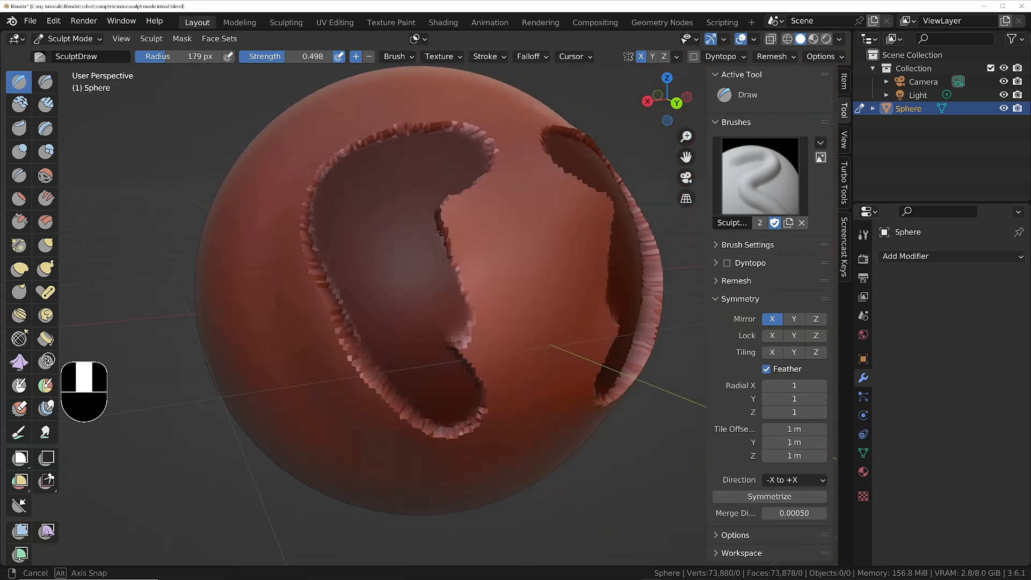
{"action": "key", "text": "ctrl+z"}
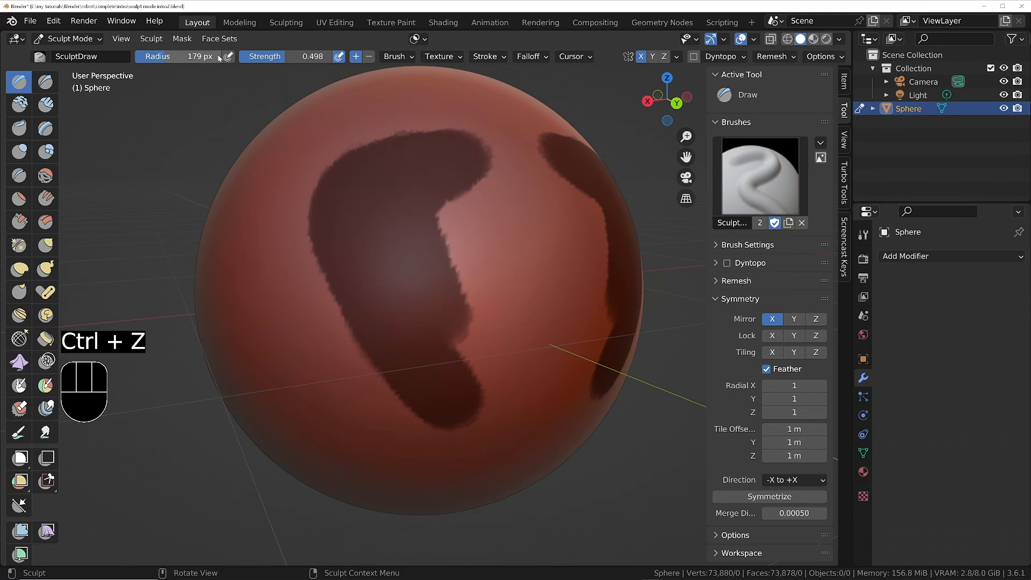
Smooth the mask and sculpt around its softened edges with the Draw brush.
{"action": "left_click", "coordinate": [182, 39]}
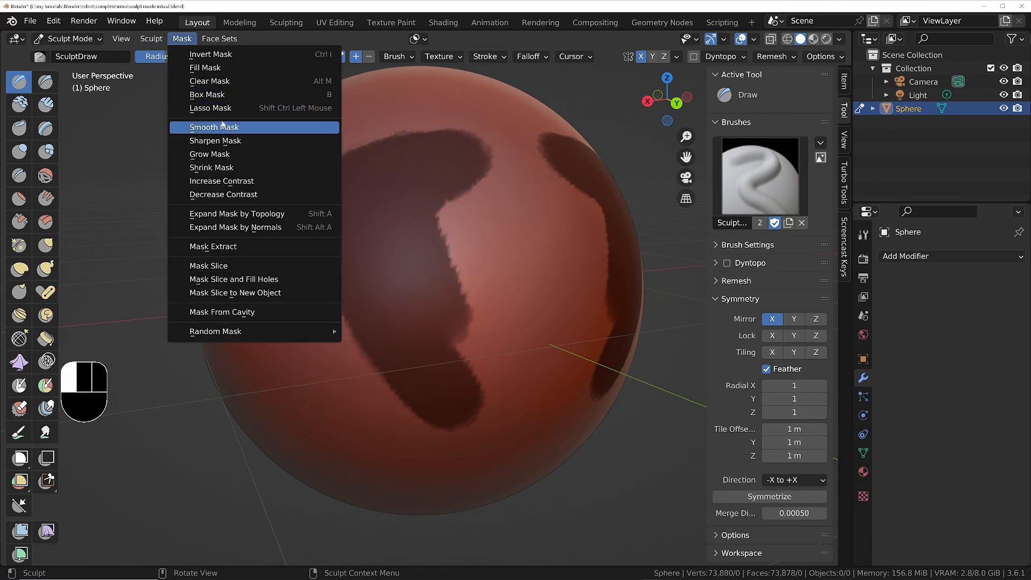
{"action": "left_click", "coordinate": [185, 128]}
{"action": "left_click_drag", "start_coordinate": [468, 145], "coordinate": [447, 134]}
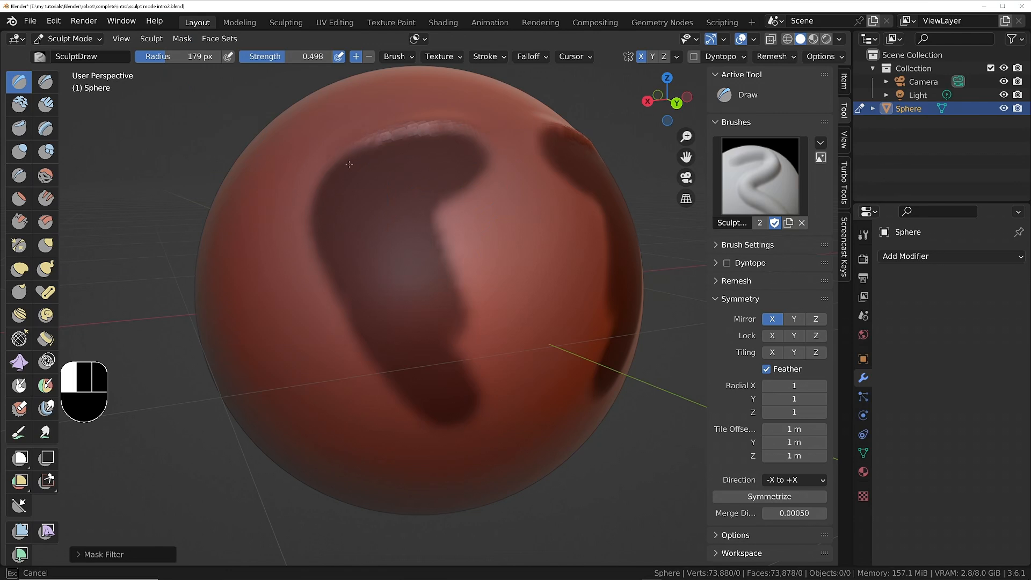
{"action": "mouse_move", "coordinate": [348, 164]}
{"action": "left_mouse_down"}
{"action": "mouse_move", "coordinate": [303, 215]}
{"action": "mouse_move", "coordinate": [308, 274]}
{"action": "mouse_move", "coordinate": [335, 327]}
{"action": "mouse_move", "coordinate": [401, 407]}
{"action": "left_mouse_up"}
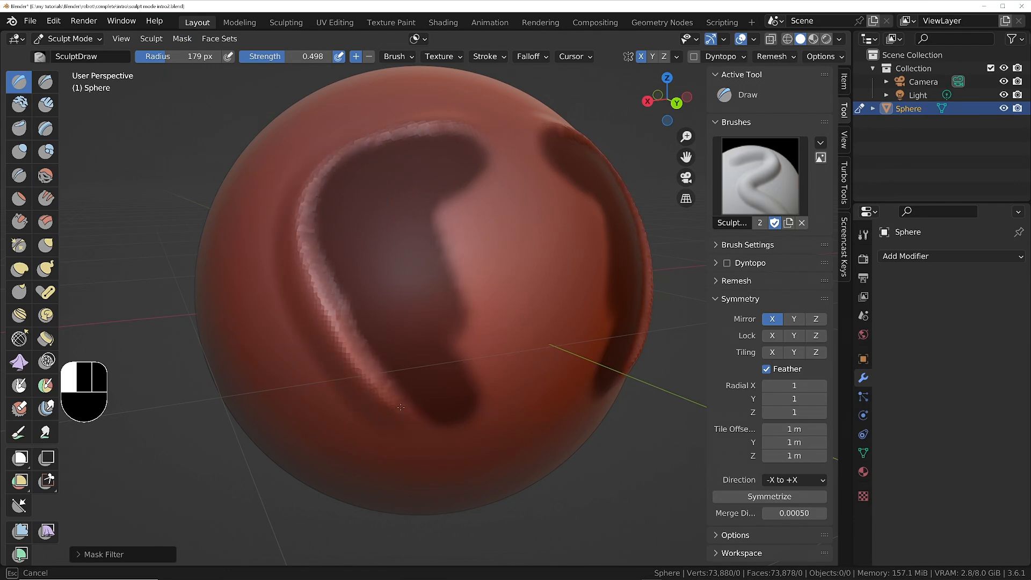
{"action": "mouse_move", "coordinate": [477, 378]}
{"action": "left_mouse_down"}
{"action": "mouse_move", "coordinate": [479, 322]}
{"action": "mouse_move", "coordinate": [456, 236]}
{"action": "mouse_move", "coordinate": [484, 194]}
{"action": "left_mouse_up"}
{"action": "mouse_move", "coordinate": [478, 135]}
{"action": "left_mouse_down"}
{"action": "mouse_move", "coordinate": [412, 167]}
{"action": "mouse_move", "coordinate": [317, 171]}
{"action": "mouse_move", "coordinate": [327, 349]}
{"action": "mouse_move", "coordinate": [378, 402]}
{"action": "left_mouse_up"}
{"action": "mouse_move", "coordinate": [532, 359]}
{"action": "middle_mouse_down"}
{"action": "mouse_move", "coordinate": [451, 288]}
{"action": "mouse_move", "coordinate": [508, 297]}
{"action": "middle_mouse_up"}
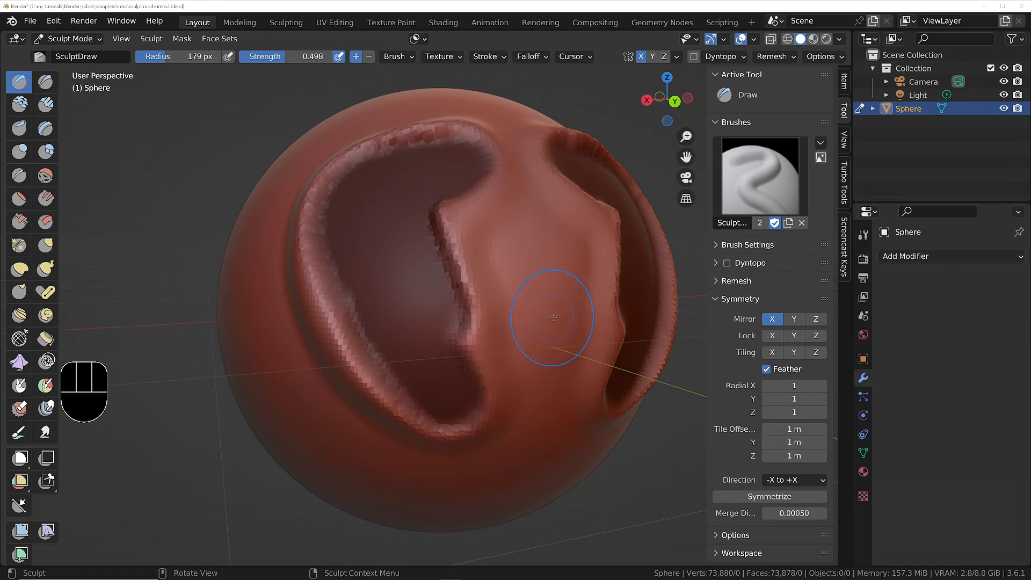
Undo the Draw strokes, the mask smoothing and the mask painting to get back to the clean, unmasked sphere.
{"action": "key", "text": "ctrl+z"}
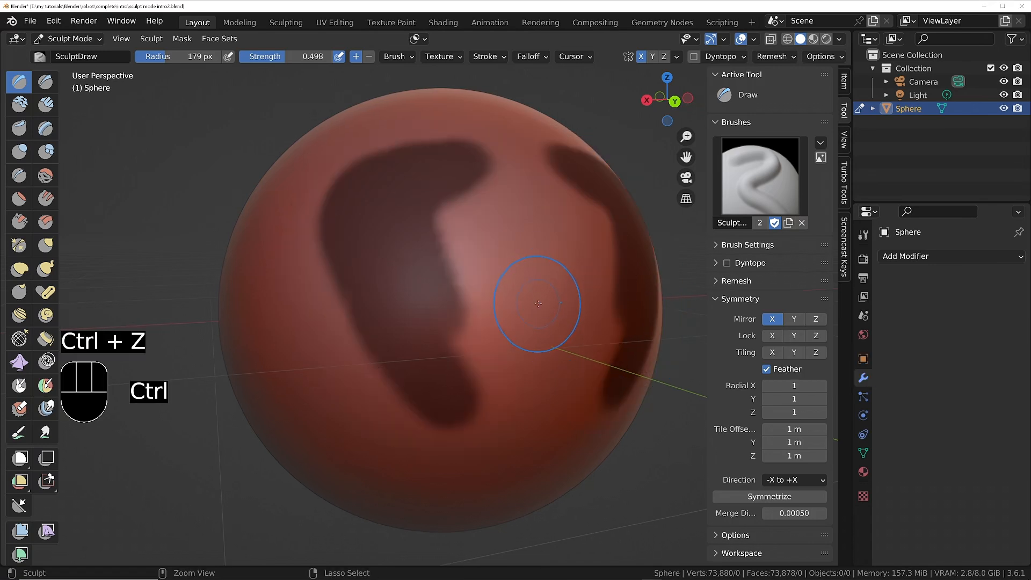
{"action": "key", "text": "ctrl+z"}
{"action": "key", "text": "ctrl+z"}
{"action": "key", "text": "ctrl+z"}
{"action": "middle_click_drag", "start_coordinate": [538, 304], "coordinate": [465, 239]}
{"action": "middle_click_drag", "start_coordinate": [511, 201], "coordinate": [537, 228], "text": "ctrl"}
{"action": "middle_click_drag", "start_coordinate": [588, 280], "coordinate": [328, 254], "text": "shift"}
{"action": "middle_click_drag", "start_coordinate": [327, 253], "coordinate": [406, 246], "text": "shift"}
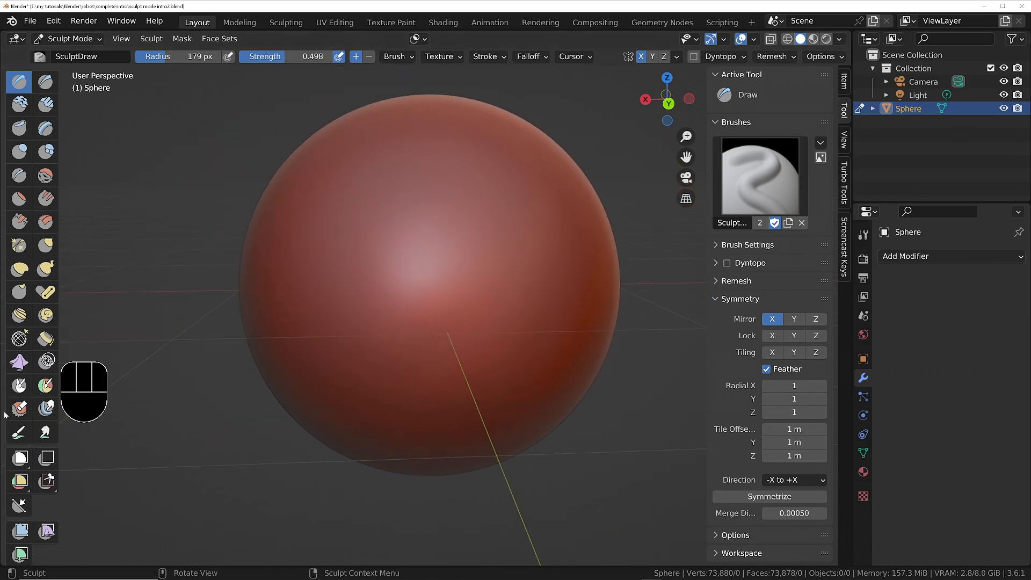
Paint large X-mirrored mask patches on the sphere's front with the Mask brush at strength 1.000 and radius 179 px.
{"action": "left_click", "coordinate": [19, 385]}
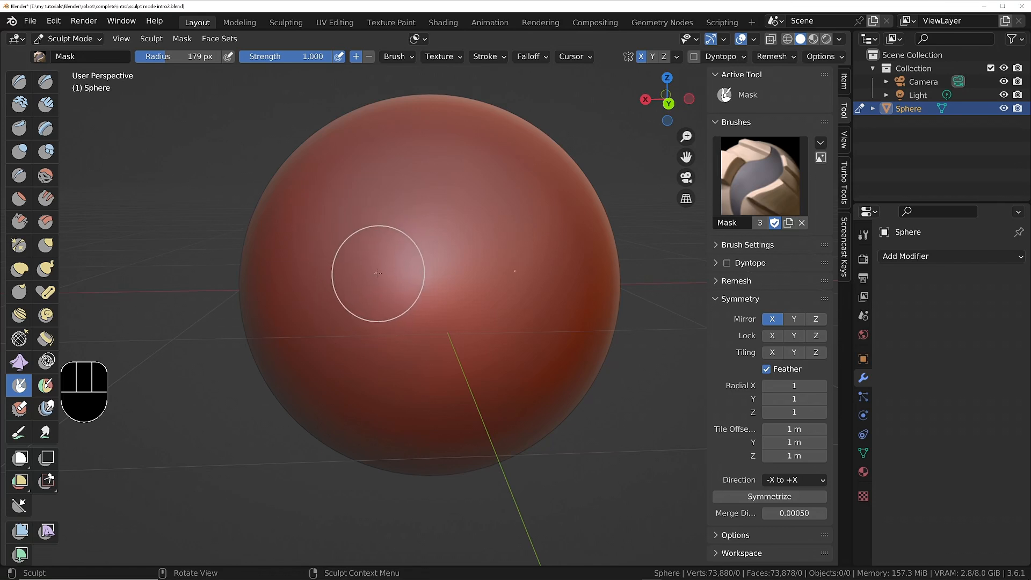
{"action": "mouse_move", "coordinate": [378, 262]}
{"action": "left_mouse_down"}
{"action": "mouse_move", "coordinate": [375, 221]}
{"action": "mouse_move", "coordinate": [323, 232]}
{"action": "mouse_move", "coordinate": [337, 290]}
{"action": "mouse_move", "coordinate": [376, 268]}
{"action": "left_mouse_up"}
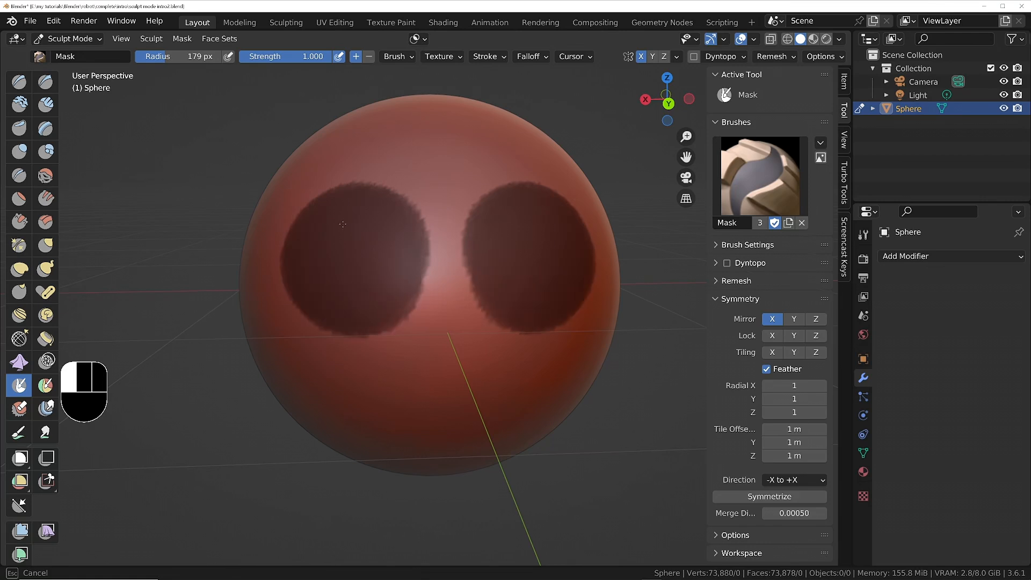
{"action": "mouse_move", "coordinate": [342, 224]}
{"action": "left_mouse_down"}
{"action": "mouse_move", "coordinate": [301, 211]}
{"action": "mouse_move", "coordinate": [280, 239]}
{"action": "mouse_move", "coordinate": [289, 265]}
{"action": "left_mouse_up"}
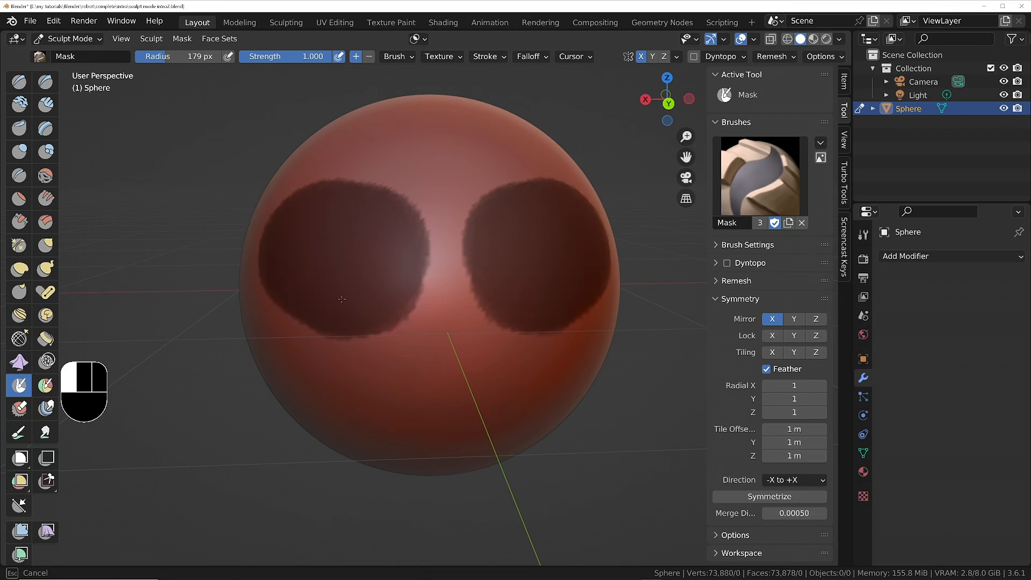
{"action": "mouse_move", "coordinate": [341, 299]}
{"action": "left_mouse_down"}
{"action": "mouse_move", "coordinate": [392, 331]}
{"action": "mouse_move", "coordinate": [377, 280]}
{"action": "left_mouse_up"}
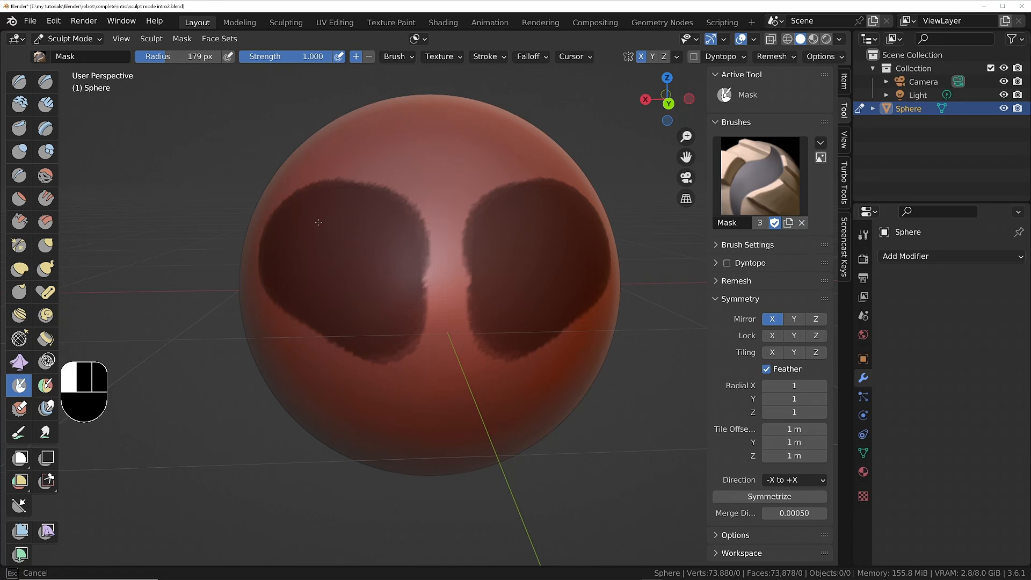
{"action": "left_click_drag", "start_coordinate": [318, 222], "coordinate": [376, 292]}
{"action": "middle_click_drag", "start_coordinate": [376, 292], "coordinate": [362, 230]}
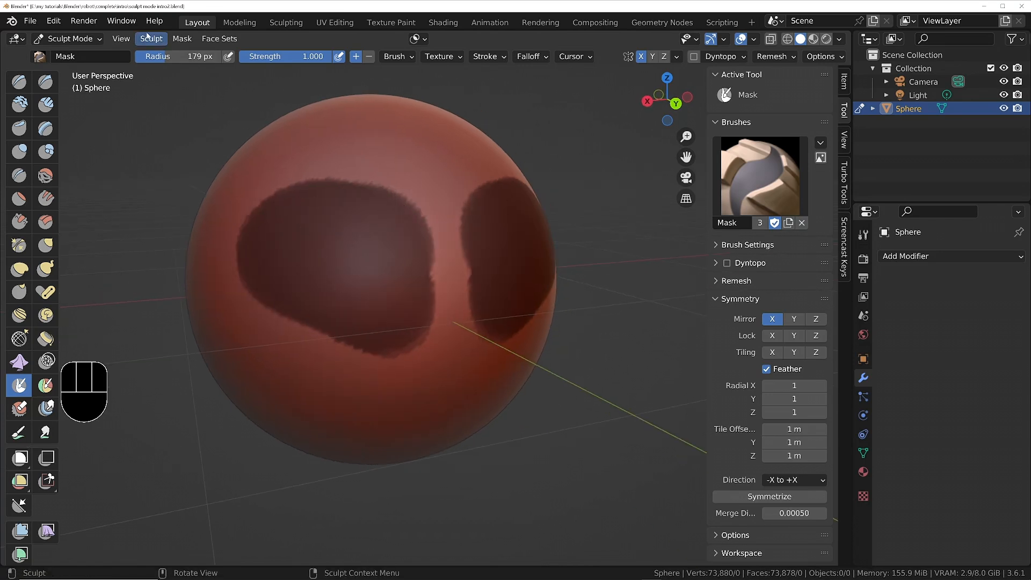
Smooth the edges of the mask and invert it so only the two front patches are left unmasked.
{"action": "left_click", "coordinate": [182, 39]}
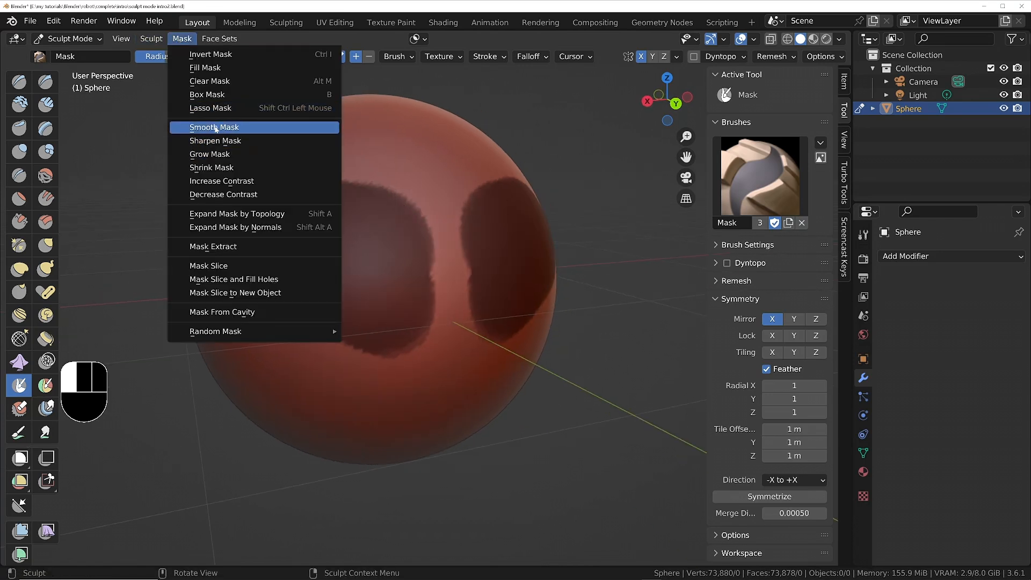
{"action": "left_click", "coordinate": [216, 129]}
{"action": "middle_click_drag", "start_coordinate": [346, 248], "coordinate": [406, 284], "text": "shift"}
{"action": "mouse_move", "coordinate": [510, 310]}
{"action": "middle_mouse_down"}
{"action": "mouse_move", "coordinate": [566, 293]}
{"action": "mouse_move", "coordinate": [488, 302]}
{"action": "middle_mouse_up"}
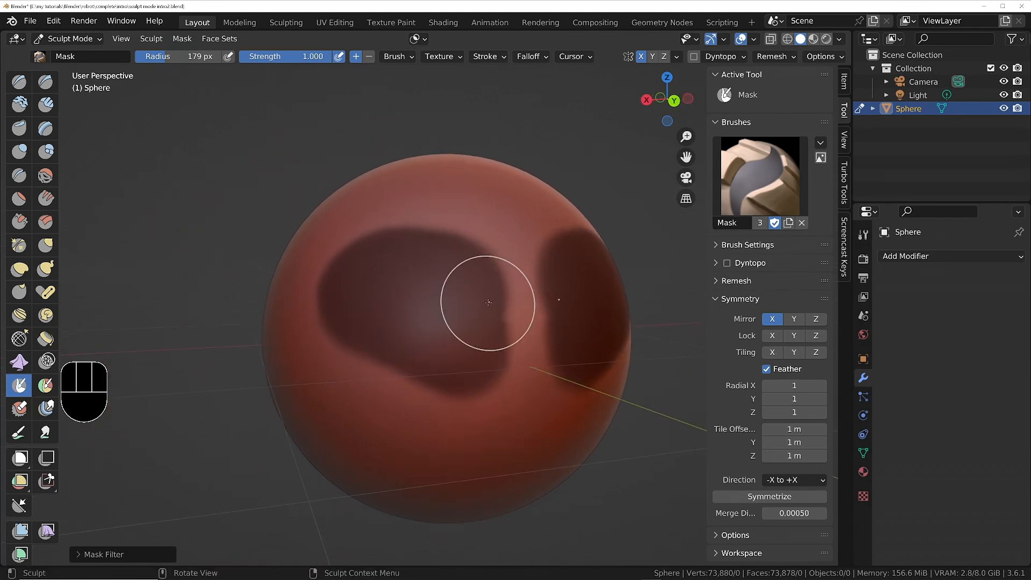
{"action": "key", "text": "ctrl+i"}
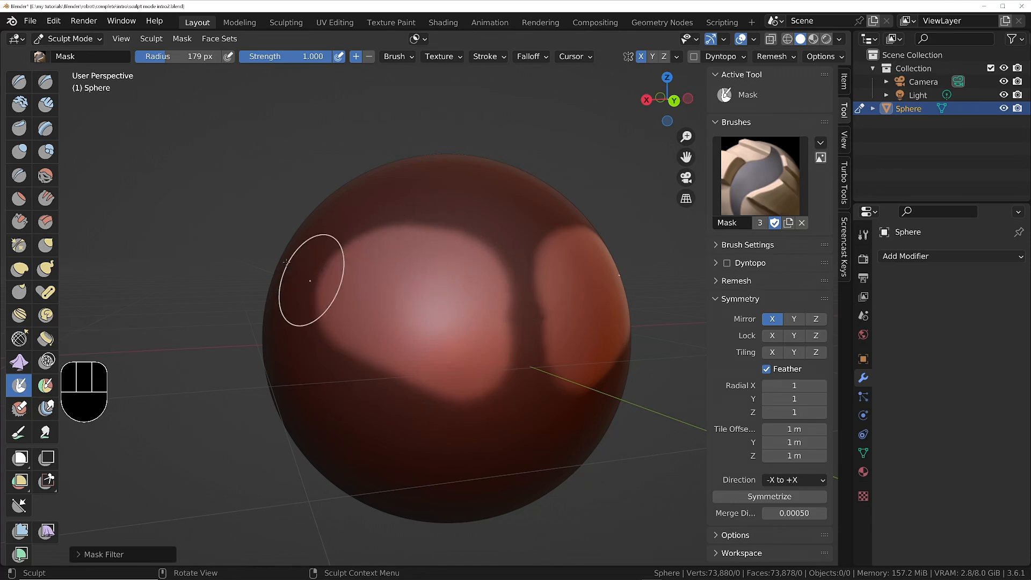
Carve deep hollows into the two unmasked patches with the Draw brush, raising first and then inverting the strokes to push inward.
{"action": "left_click", "coordinate": [16, 84]}
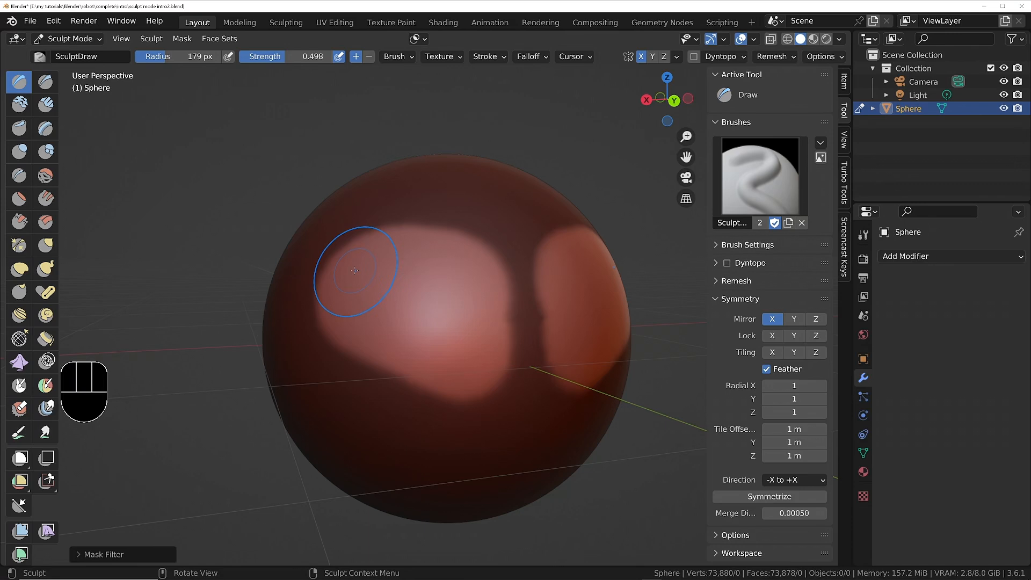
{"action": "mouse_move", "coordinate": [354, 270]}
{"action": "left_mouse_down", "text": "ctrl"}
{"action": "mouse_move", "coordinate": [389, 245]}
{"action": "mouse_move", "coordinate": [483, 255]}
{"action": "mouse_move", "coordinate": [462, 387]}
{"action": "mouse_move", "coordinate": [380, 256]}
{"action": "mouse_move", "coordinate": [486, 333]}
{"action": "mouse_move", "coordinate": [349, 301]}
{"action": "mouse_move", "coordinate": [456, 268]}
{"action": "mouse_move", "coordinate": [436, 296]}
{"action": "mouse_move", "coordinate": [424, 285]}
{"action": "mouse_move", "coordinate": [404, 296]}
{"action": "mouse_move", "coordinate": [416, 295]}
{"action": "left_mouse_up", "text": "ctrl"}
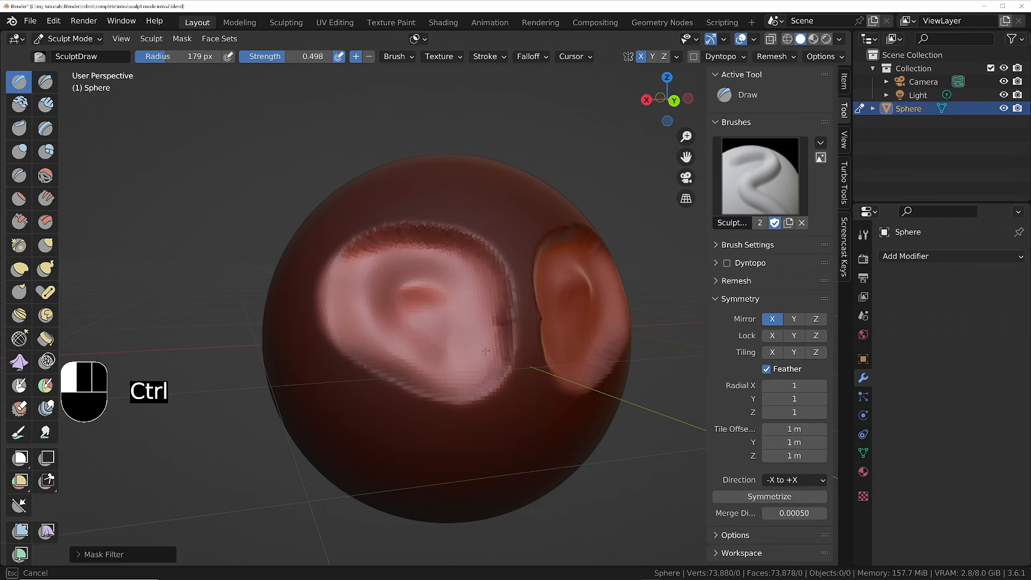
{"action": "mouse_move", "coordinate": [394, 300]}
{"action": "left_mouse_down", "text": "ctrl"}
{"action": "mouse_move", "coordinate": [408, 284]}
{"action": "mouse_move", "coordinate": [446, 311]}
{"action": "mouse_move", "coordinate": [436, 308]}
{"action": "left_mouse_up", "text": "ctrl"}
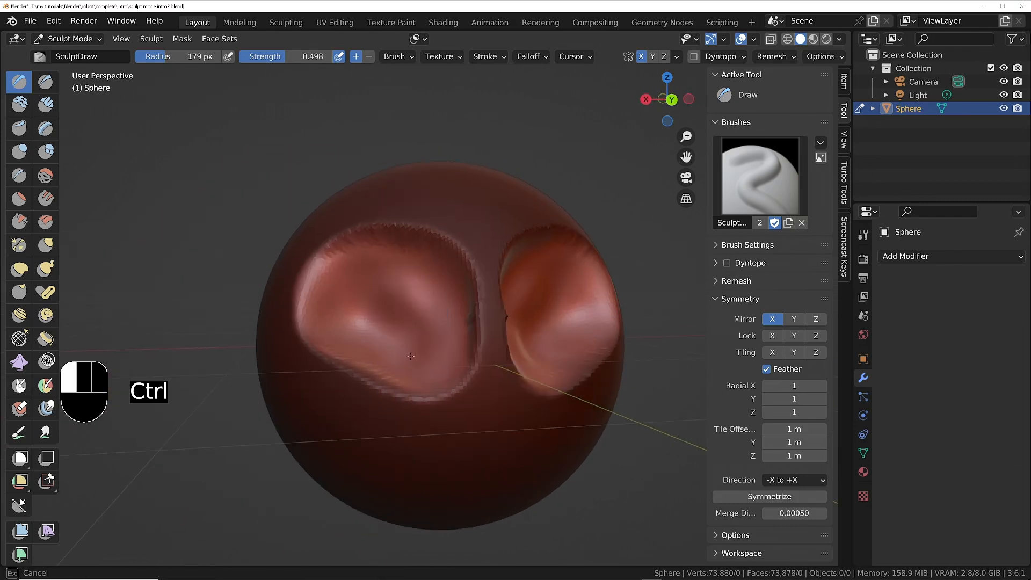
{"action": "mouse_move", "coordinate": [376, 322]}
{"action": "left_mouse_down", "text": "ctrl"}
{"action": "mouse_move", "coordinate": [397, 290]}
{"action": "mouse_move", "coordinate": [461, 317]}
{"action": "left_mouse_up", "text": "ctrl"}
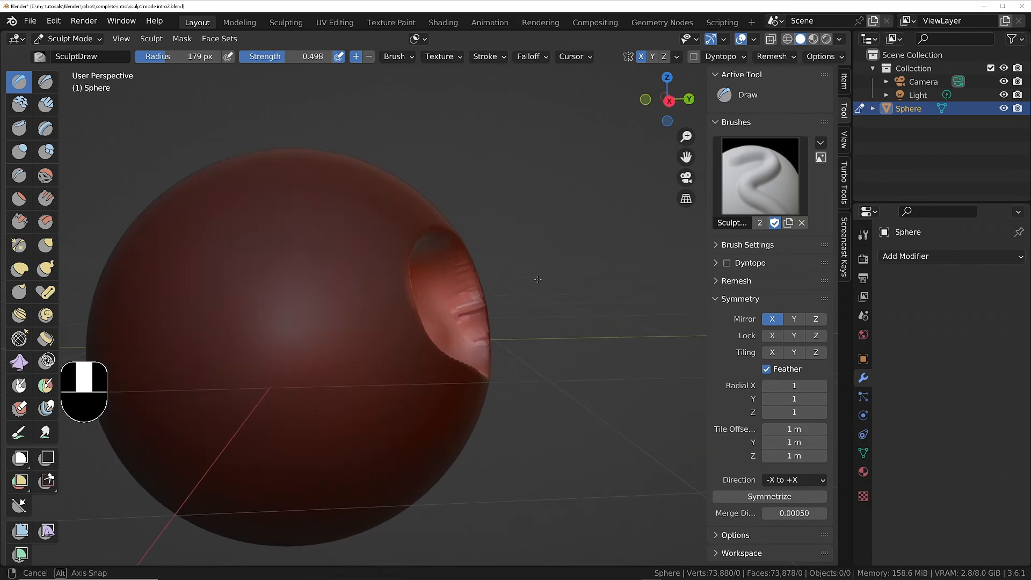
{"action": "left_click_drag", "start_coordinate": [473, 290], "coordinate": [480, 282], "text": "ctrl"}
{"action": "left_click_drag", "start_coordinate": [480, 281], "coordinate": [480, 281], "text": "ctrl"}
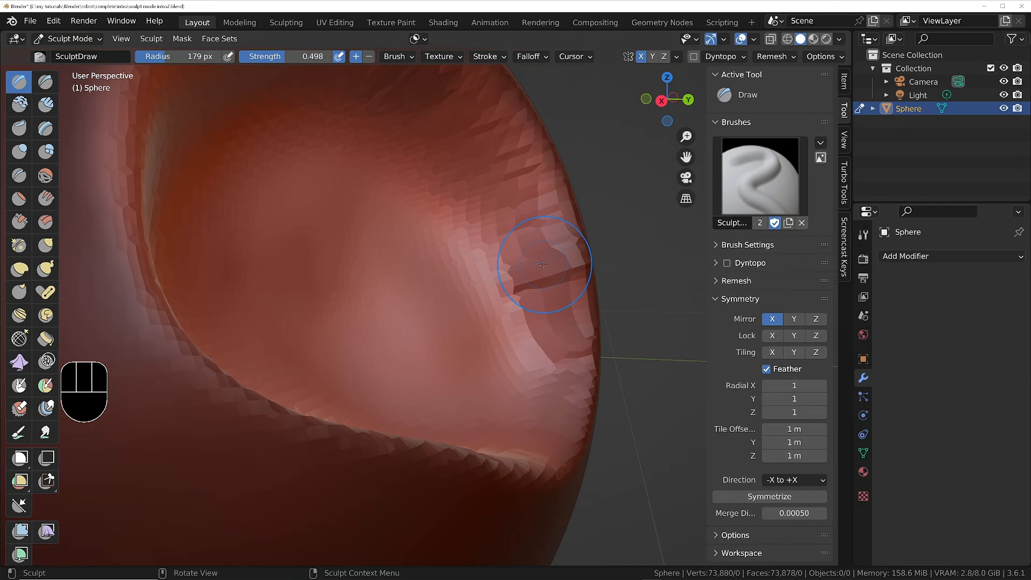
Set a finer voxel size on the sphere and voxel-remesh it to even out the stretched faces.
{"action": "key", "text": "r"}
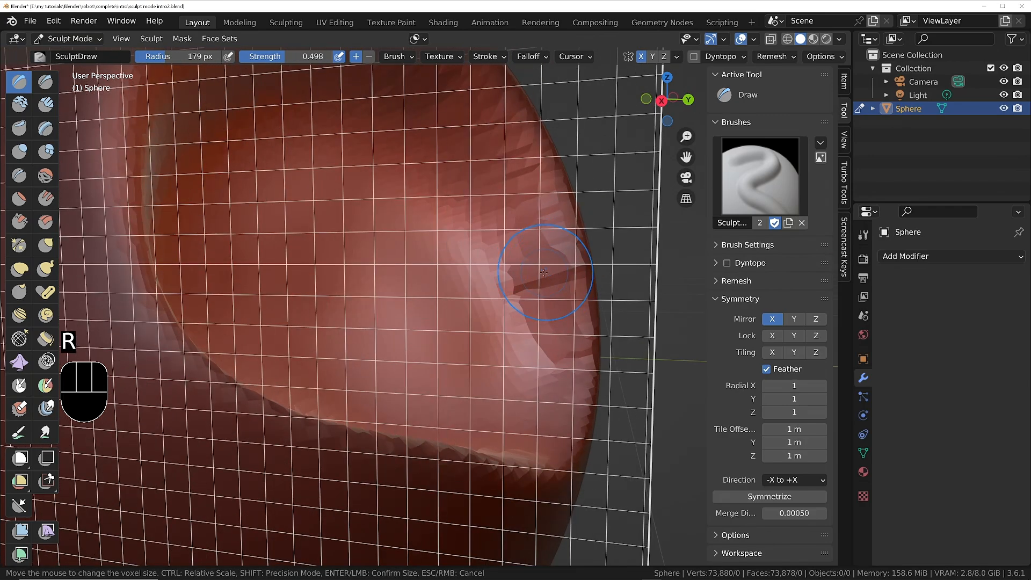
{"action": "left_click", "coordinate": [545, 275]}
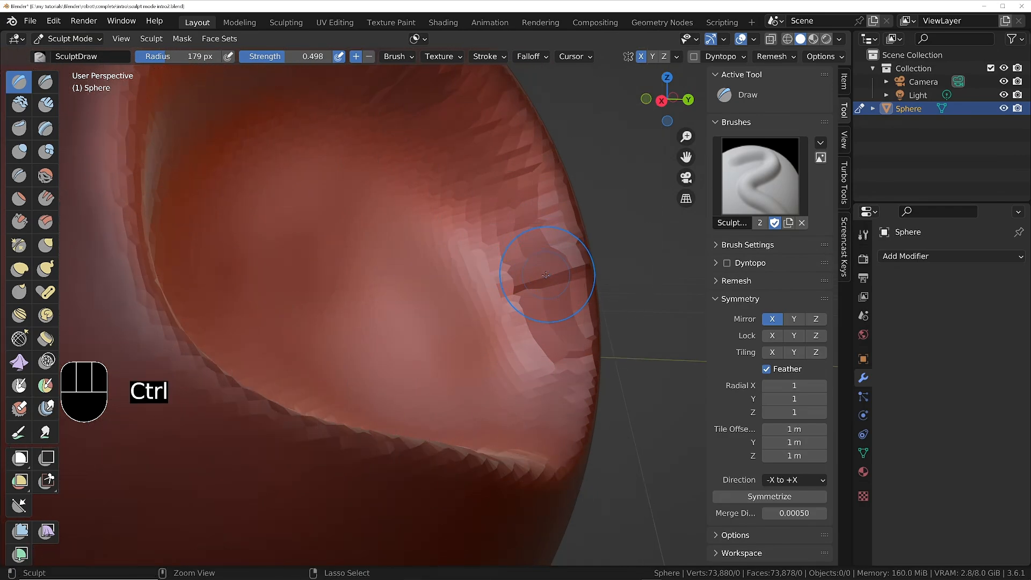
{"action": "key", "text": "ctrl+r"}
Smooth out the stretched, creased walls inside the two carved hollows.
{"action": "mouse_move", "coordinate": [475, 257]}
{"action": "middle_mouse_down"}
{"action": "mouse_move", "coordinate": [479, 287]}
{"action": "mouse_move", "coordinate": [490, 266]}
{"action": "middle_mouse_up"}
{"action": "scroll", "coordinate": [496, 267], "scroll_direction": "up", "scroll_amount": 1}
{"action": "left_click_drag", "start_coordinate": [518, 285], "coordinate": [546, 343], "text": "shift"}
{"action": "mouse_move", "coordinate": [580, 264]}
{"action": "left_mouse_down", "text": "shift"}
{"action": "mouse_move", "coordinate": [529, 357]}
{"action": "mouse_move", "coordinate": [468, 263]}
{"action": "left_mouse_up", "text": "shift"}
{"action": "middle_click_drag", "start_coordinate": [454, 237], "coordinate": [410, 322], "text": "ctrl"}
{"action": "middle_click_drag", "start_coordinate": [397, 290], "coordinate": [370, 283]}
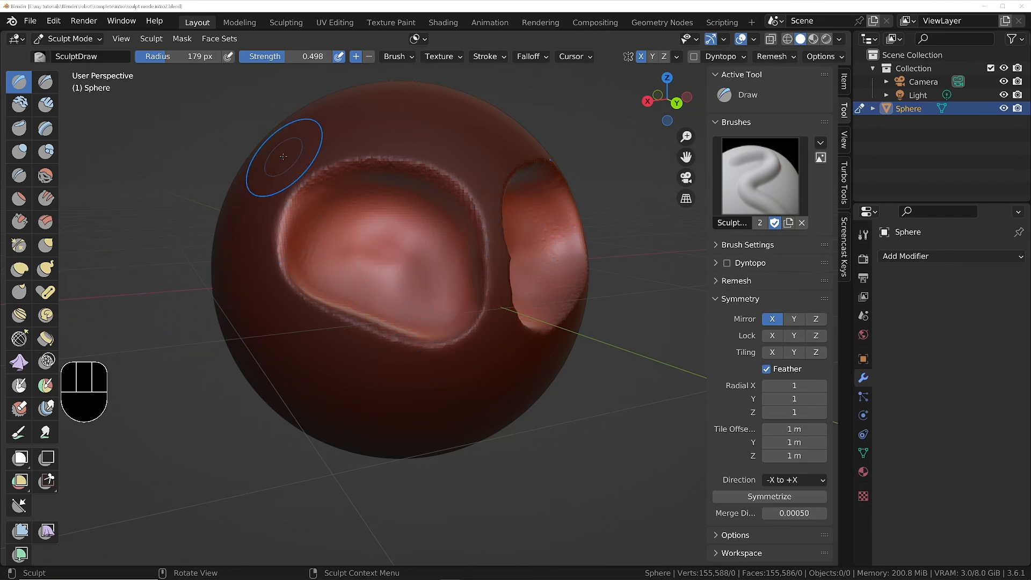
Clear the mask from the whole sphere and face the two hollows from the front.
{"action": "left_click", "coordinate": [184, 40]}
{"action": "left_click", "coordinate": [216, 81]}
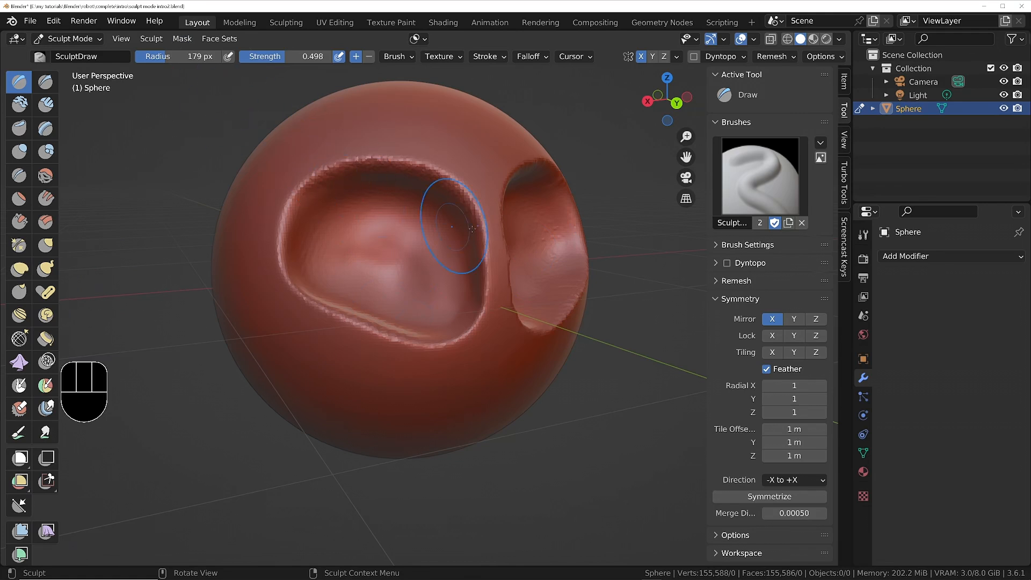
{"action": "mouse_move", "coordinate": [471, 229]}
{"action": "middle_mouse_down"}
{"action": "mouse_move", "coordinate": [516, 236]}
{"action": "mouse_move", "coordinate": [470, 244]}
{"action": "middle_mouse_up"}
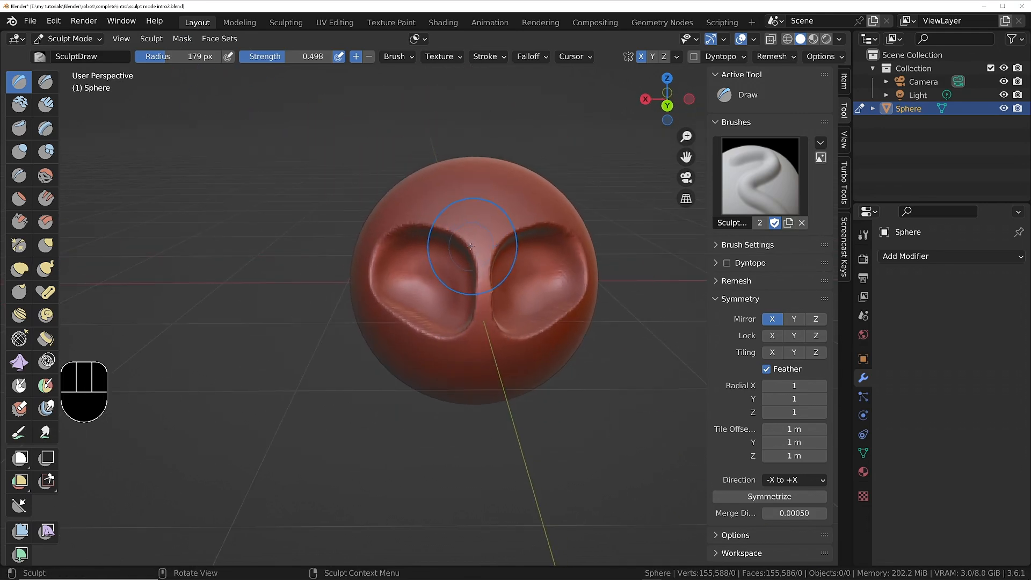
{"action": "scroll", "coordinate": [468, 237], "scroll_direction": "up", "scroll_amount": 2}
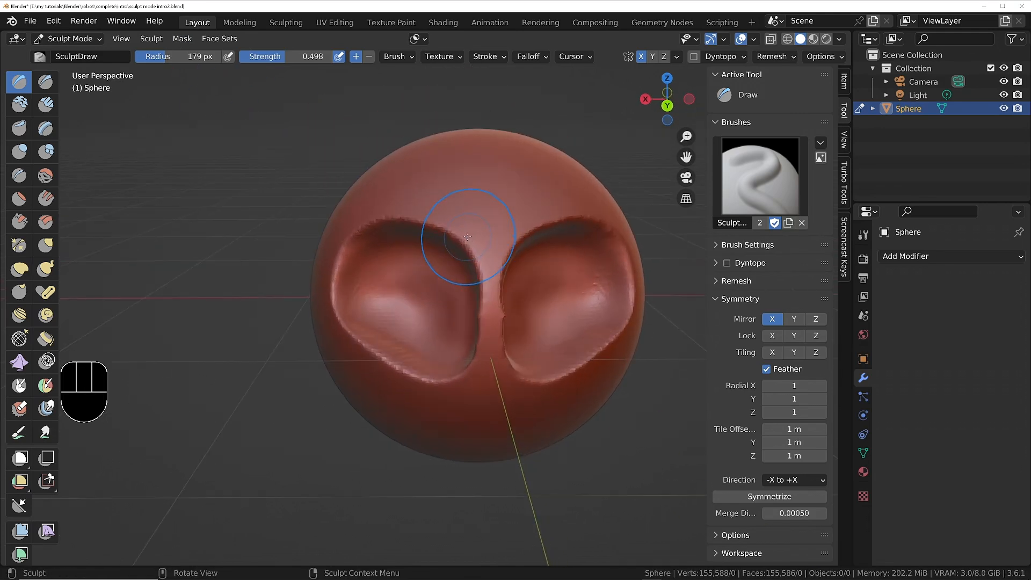
Pull the upper rims of the hollows down with the Grab brush, redoing it with the radius enlarged to 500 px.
{"action": "left_click", "coordinate": [46, 245]}
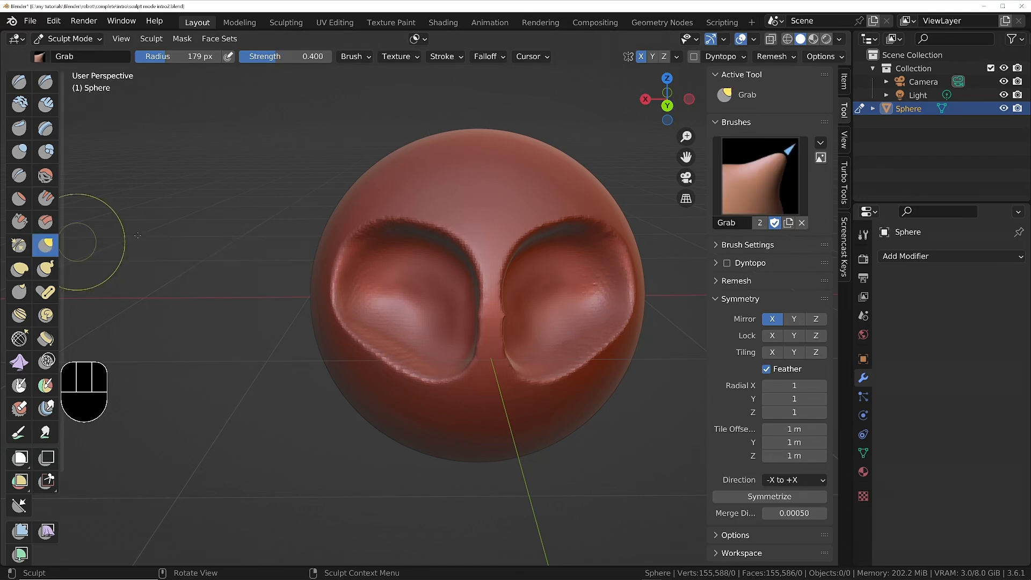
{"action": "key", "text": "f"}
{"action": "left_click", "coordinate": [433, 215]}
{"action": "mouse_move", "coordinate": [432, 213]}
{"action": "left_mouse_down"}
{"action": "mouse_move", "coordinate": [416, 235]}
{"action": "mouse_move", "coordinate": [425, 195]}
{"action": "mouse_move", "coordinate": [418, 243]}
{"action": "left_mouse_up"}
{"action": "key", "text": "ctrl+z"}
{"action": "key", "text": "f"}
{"action": "left_click", "coordinate": [545, 212]}
{"action": "key", "text": "Escape"}
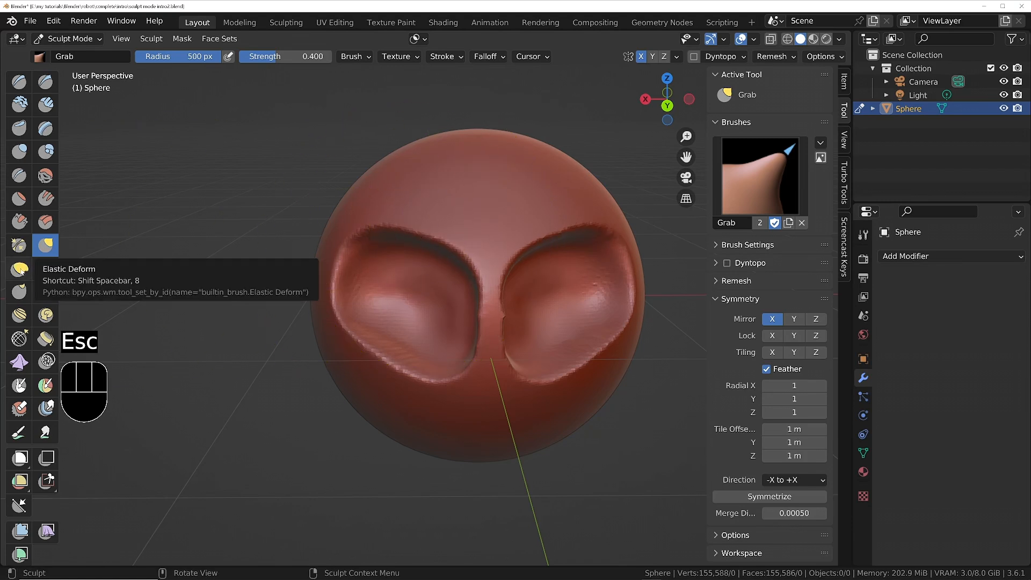
Push the brow over both hollows downward with the Elastic Deform brush, using radii of 237 px and 280 px.
{"action": "left_click", "coordinate": [20, 270]}
{"action": "key", "text": "f"}
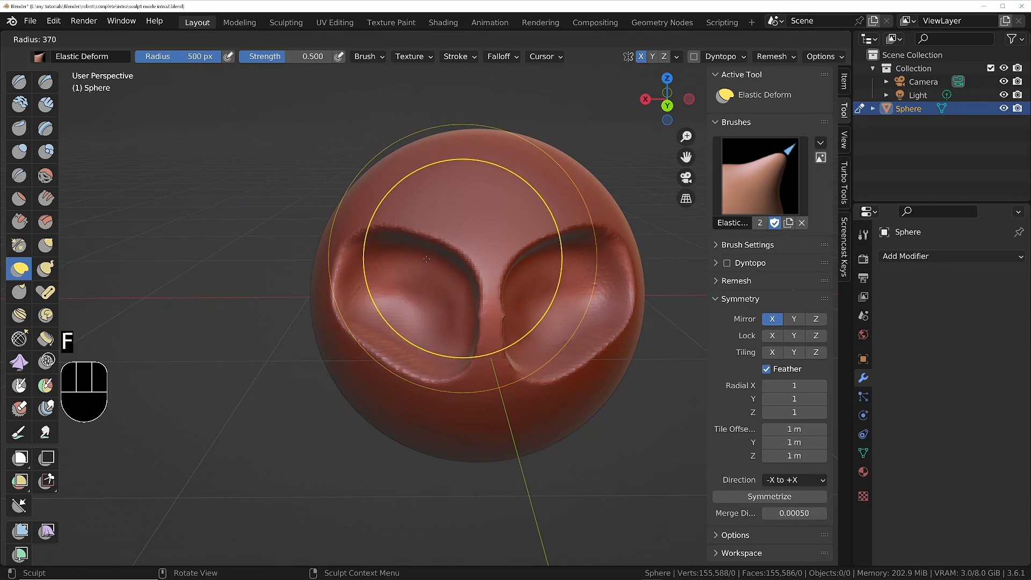
{"action": "left_click", "coordinate": [412, 256]}
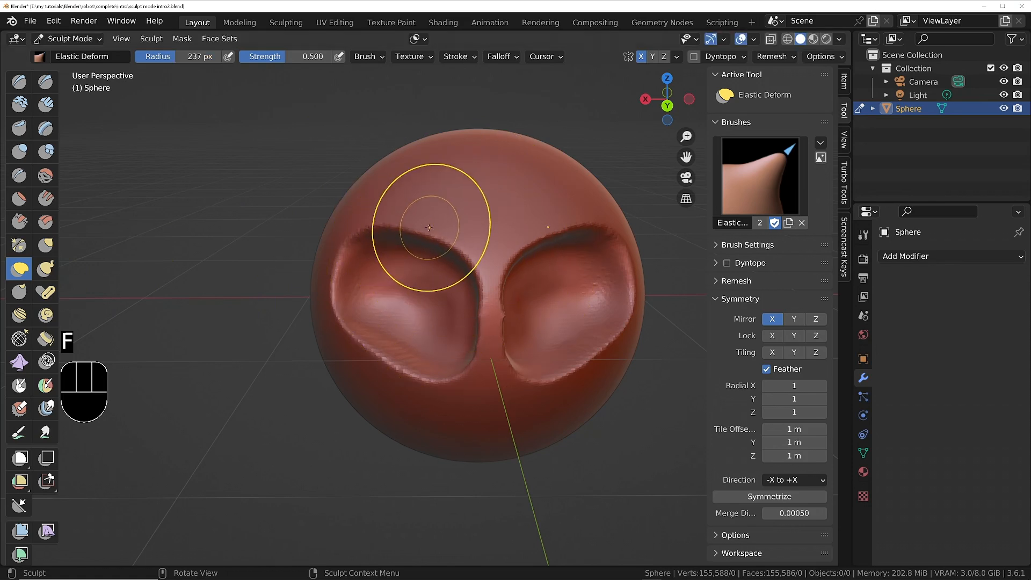
{"action": "mouse_move", "coordinate": [428, 227]}
{"action": "left_mouse_down"}
{"action": "mouse_move", "coordinate": [425, 201]}
{"action": "mouse_move", "coordinate": [418, 253]}
{"action": "mouse_move", "coordinate": [412, 205]}
{"action": "mouse_move", "coordinate": [451, 4]}
{"action": "mouse_move", "coordinate": [419, 279]}
{"action": "left_mouse_up"}
{"action": "key", "text": "f"}
{"action": "left_click", "coordinate": [421, 223]}
{"action": "mouse_move", "coordinate": [409, 242]}
{"action": "middle_mouse_down"}
{"action": "mouse_move", "coordinate": [483, 252]}
{"action": "mouse_move", "coordinate": [426, 272]}
{"action": "middle_mouse_up"}
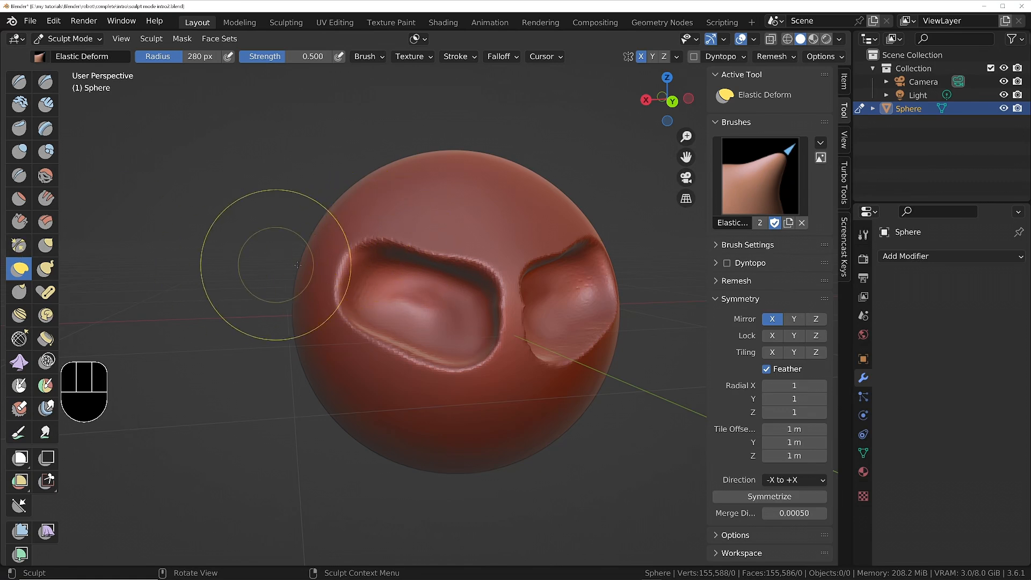
Drag the brow between the hollows down toward the nose bridge with the Grab brush at radius 280 px.
{"action": "left_click", "coordinate": [45, 245]}
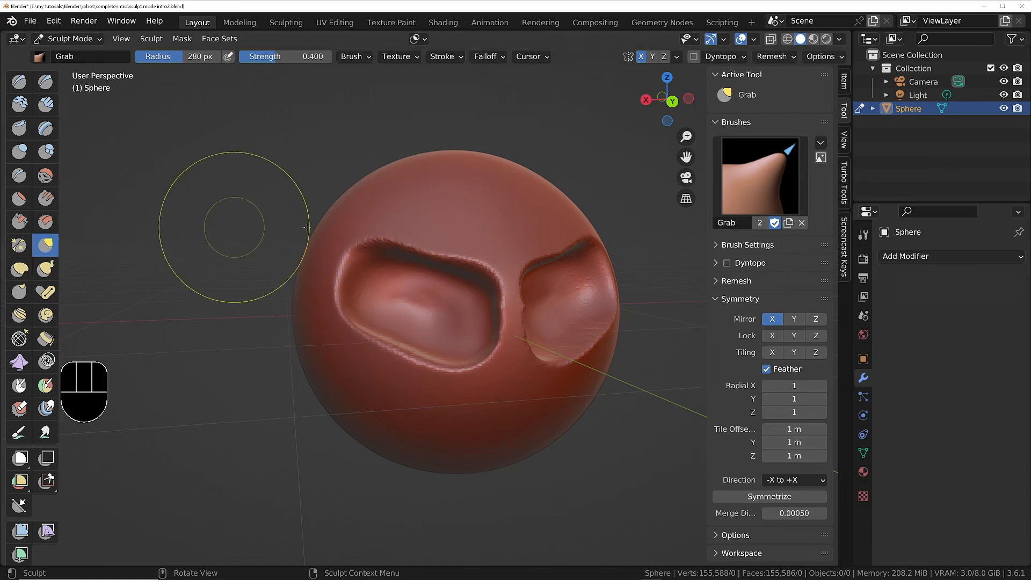
{"action": "middle_click_drag", "start_coordinate": [307, 227], "coordinate": [465, 263]}
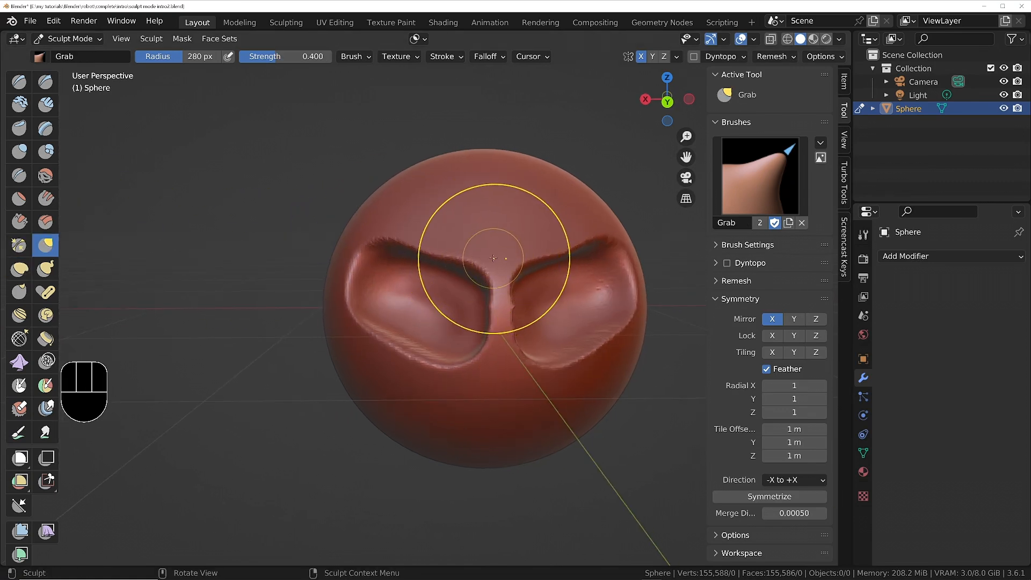
{"action": "left_click_drag", "start_coordinate": [493, 258], "coordinate": [481, 298]}
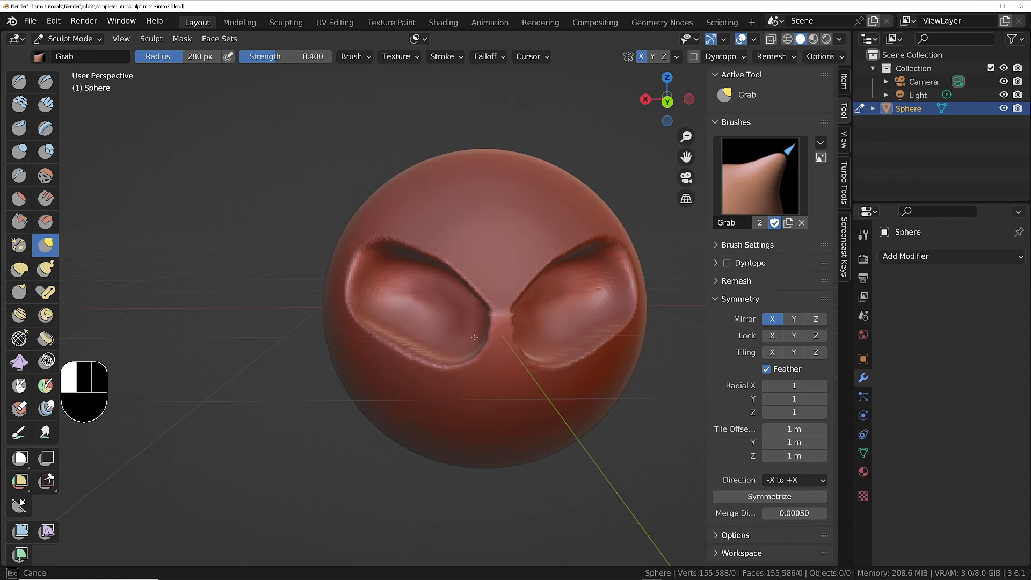
{"action": "left_click_drag", "start_coordinate": [474, 336], "coordinate": [473, 336]}
{"action": "mouse_move", "coordinate": [391, 229]}
{"action": "left_mouse_down"}
{"action": "mouse_move", "coordinate": [394, 176]}
{"action": "mouse_move", "coordinate": [395, 219]}
{"action": "left_mouse_up"}
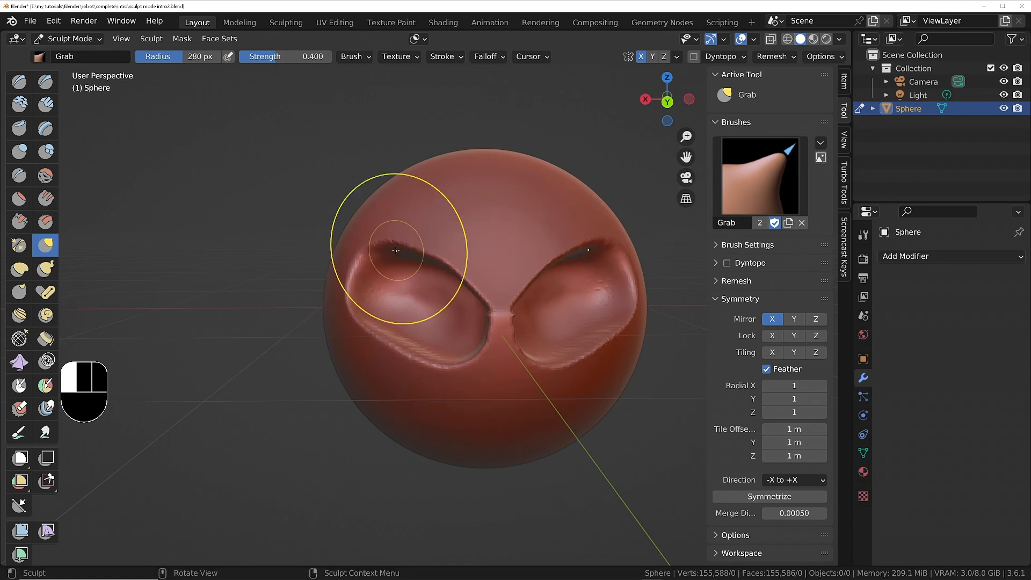
Reshape the upper and lower rims of both eye sockets with the Grab brush.
{"action": "left_click_drag", "start_coordinate": [441, 258], "coordinate": [454, 186]}
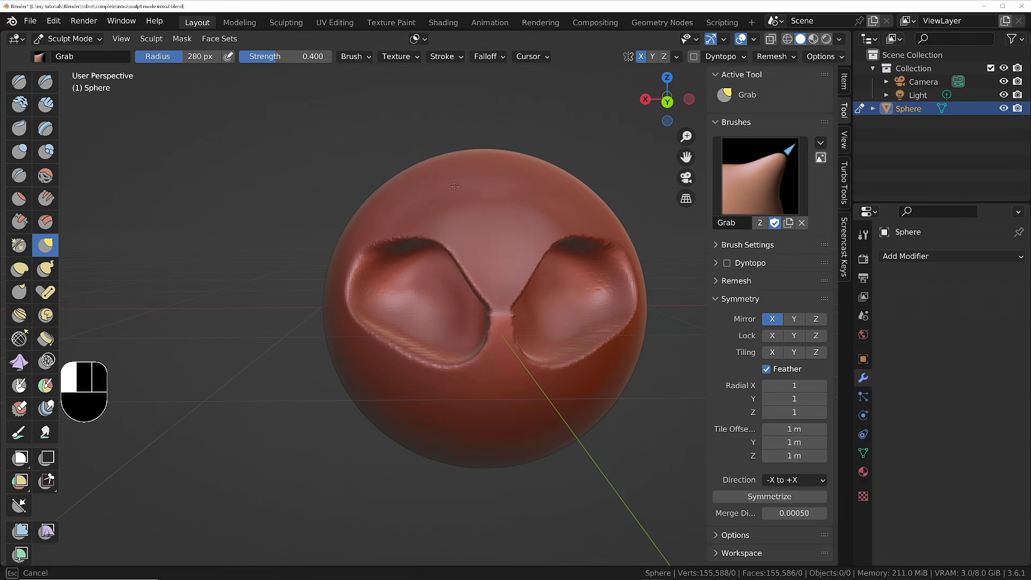
{"action": "left_click_drag", "start_coordinate": [504, 240], "coordinate": [502, 238]}
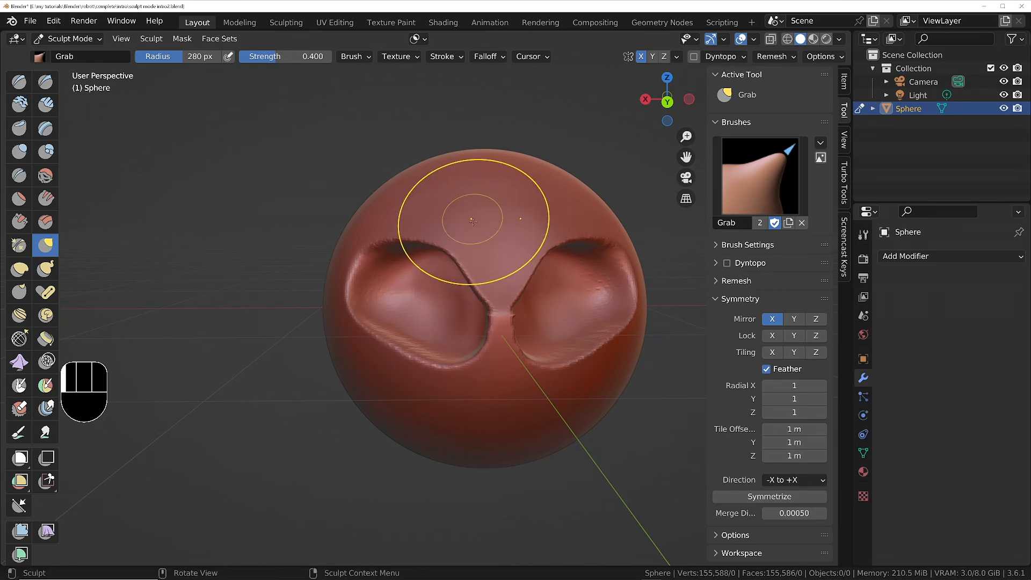
{"action": "left_click_drag", "start_coordinate": [481, 277], "coordinate": [524, 260]}
{"action": "left_click_drag", "start_coordinate": [435, 376], "coordinate": [435, 360]}
{"action": "left_click_drag", "start_coordinate": [355, 334], "coordinate": [365, 325]}
{"action": "left_click_drag", "start_coordinate": [419, 246], "coordinate": [422, 289]}
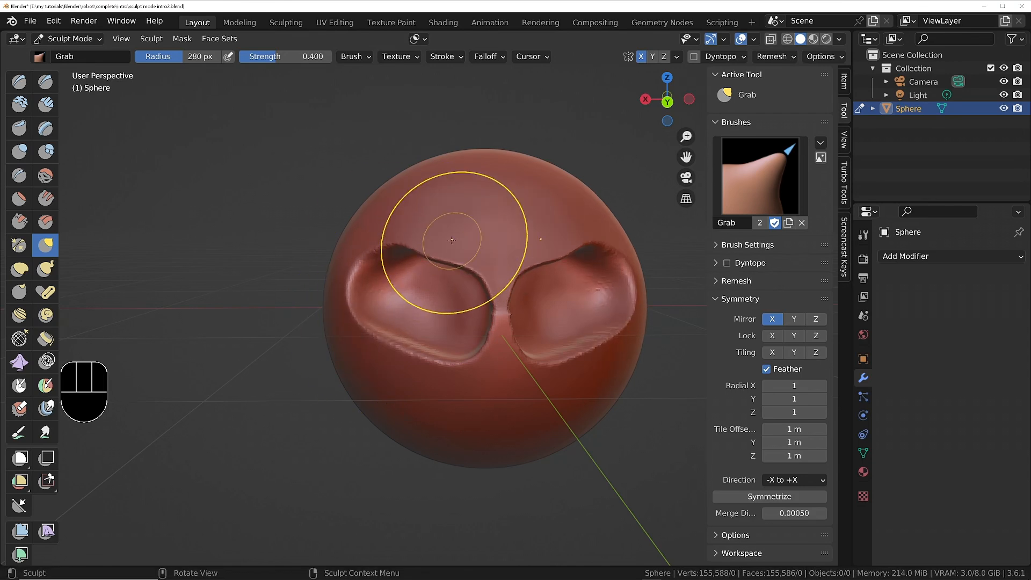
Enlarge the Grab brush radius to 391 px and slant the brows down toward the nose for an angry look.
{"action": "key", "text": "f"}
{"action": "left_click", "coordinate": [358, 261]}
{"action": "left_click_drag", "start_coordinate": [359, 261], "coordinate": [370, 271]}
{"action": "mouse_move", "coordinate": [498, 235]}
{"action": "middle_mouse_down"}
{"action": "mouse_move", "coordinate": [553, 260]}
{"action": "mouse_move", "coordinate": [608, 237]}
{"action": "mouse_move", "coordinate": [513, 268]}
{"action": "middle_mouse_up"}
{"action": "middle_click_drag", "start_coordinate": [562, 321], "coordinate": [459, 288], "text": "shift"}
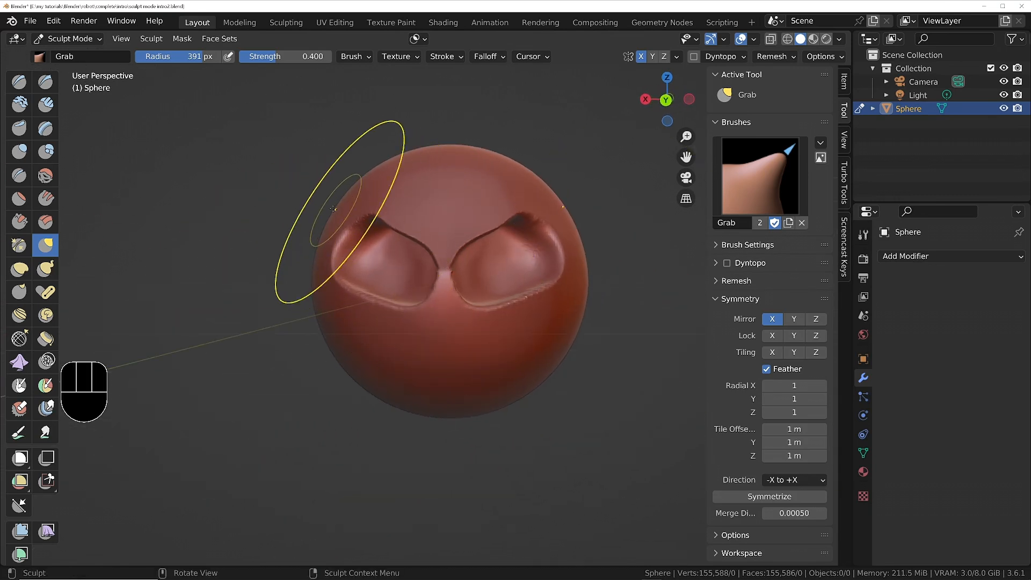
Smooth the entire head with the Mesh Filter set to Smooth at strength 1.000.
{"action": "left_click", "coordinate": [20, 531]}
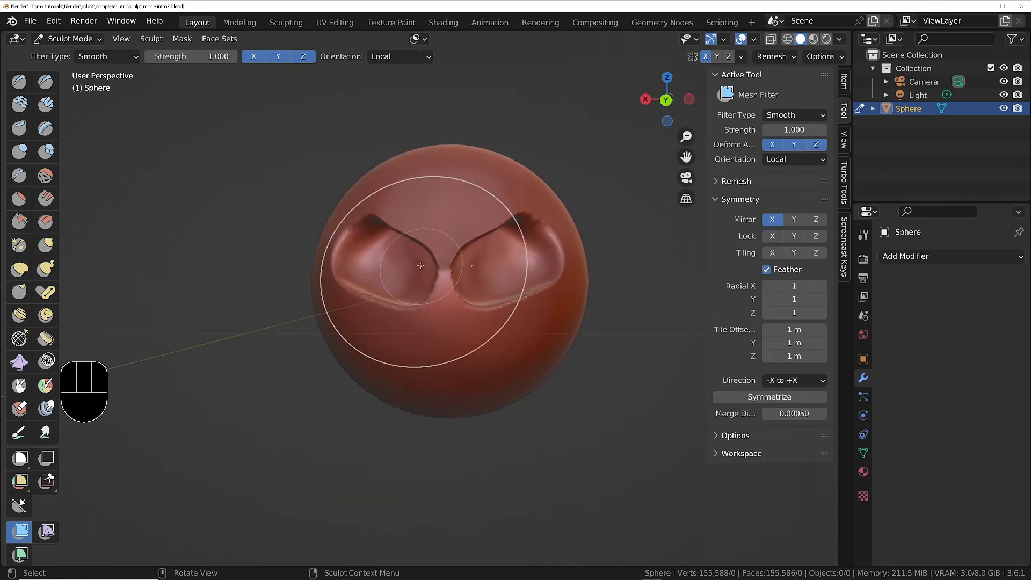
{"action": "left_click_drag", "start_coordinate": [429, 300], "coordinate": [483, 269]}
{"action": "mouse_move", "coordinate": [483, 268]}
{"action": "middle_mouse_down"}
{"action": "mouse_move", "coordinate": [517, 266]}
{"action": "mouse_move", "coordinate": [446, 223]}
{"action": "mouse_move", "coordinate": [472, 223]}
{"action": "mouse_move", "coordinate": [339, 246]}
{"action": "mouse_move", "coordinate": [388, 239]}
{"action": "mouse_move", "coordinate": [423, 256]}
{"action": "mouse_move", "coordinate": [369, 247]}
{"action": "middle_mouse_up"}
Switch to Object Mode, place the 3D cursor inside one eye socket and add a UV sphere there.
{"action": "key", "text": "Tab"}
{"action": "right_click", "coordinate": [381, 248], "text": "shift"}
{"action": "right_click", "coordinate": [386, 245], "text": "shift"}
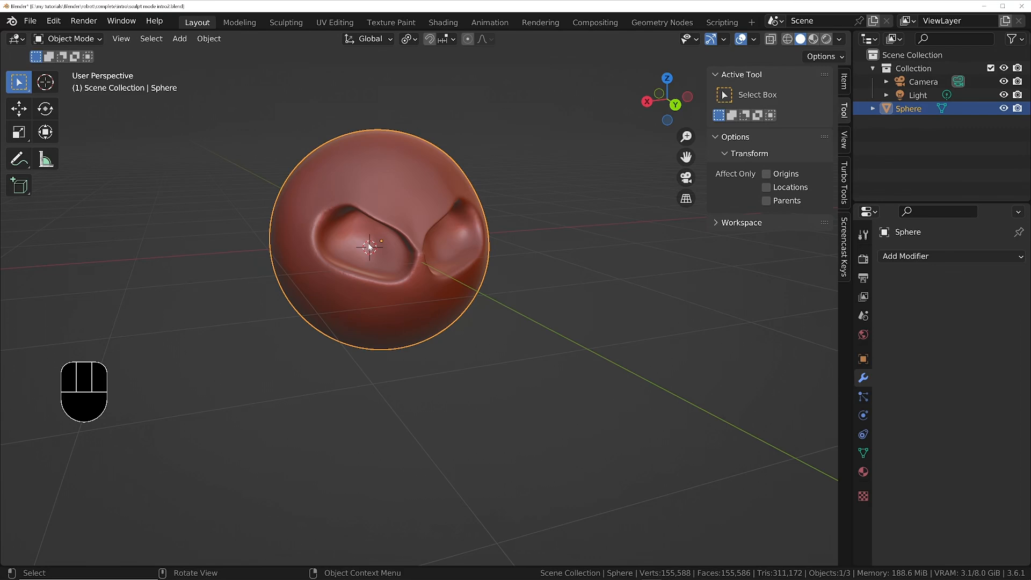
{"action": "key", "text": "shift+a"}
{"action": "mouse_move", "coordinate": [369, 247]}
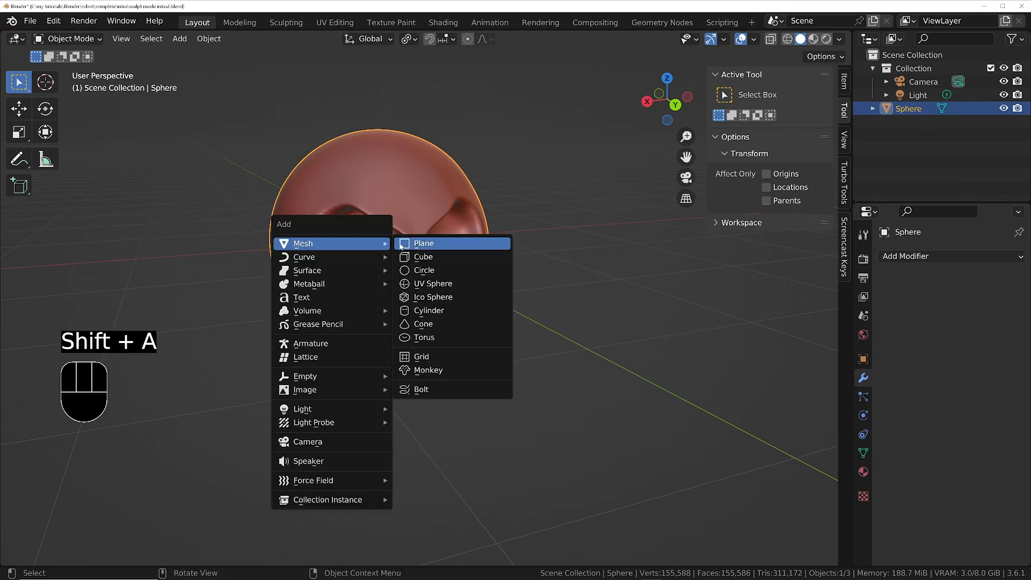
{"action": "left_click", "coordinate": [427, 282]}
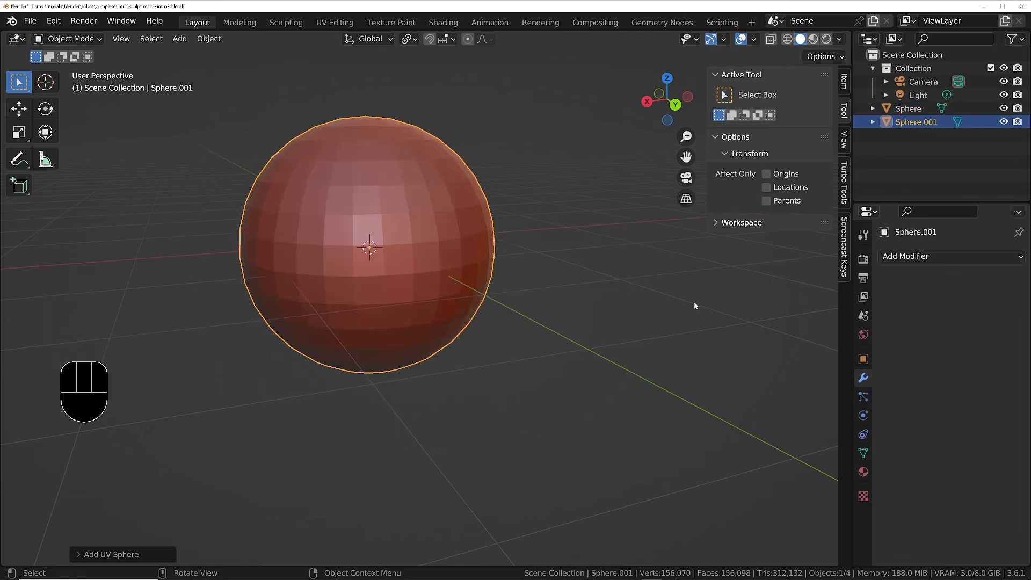
Scale the new UV sphere down to eyeball size and rotate it about the X axis so its pole faces forward.
{"action": "key", "text": "s"}
{"action": "left_click", "coordinate": [433, 280]}
{"action": "middle_click_drag", "start_coordinate": [432, 280], "coordinate": [540, 213]}
{"action": "key", "text": "r"}
{"action": "key", "text": "x"}
{"action": "key", "text": "9"}
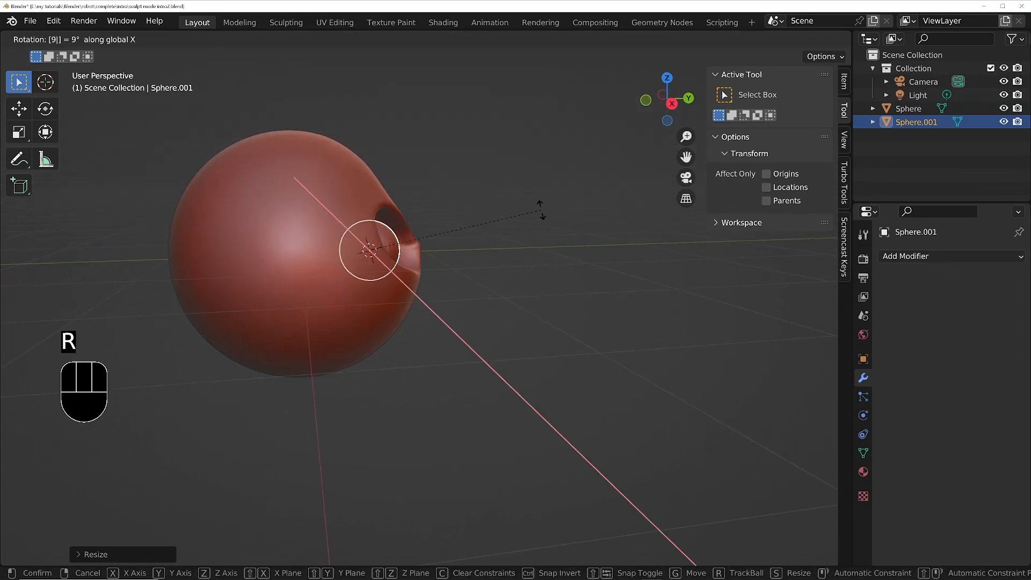
{"action": "left_click", "coordinate": [540, 210]}
{"action": "middle_click_drag", "start_coordinate": [540, 210], "coordinate": [457, 229]}
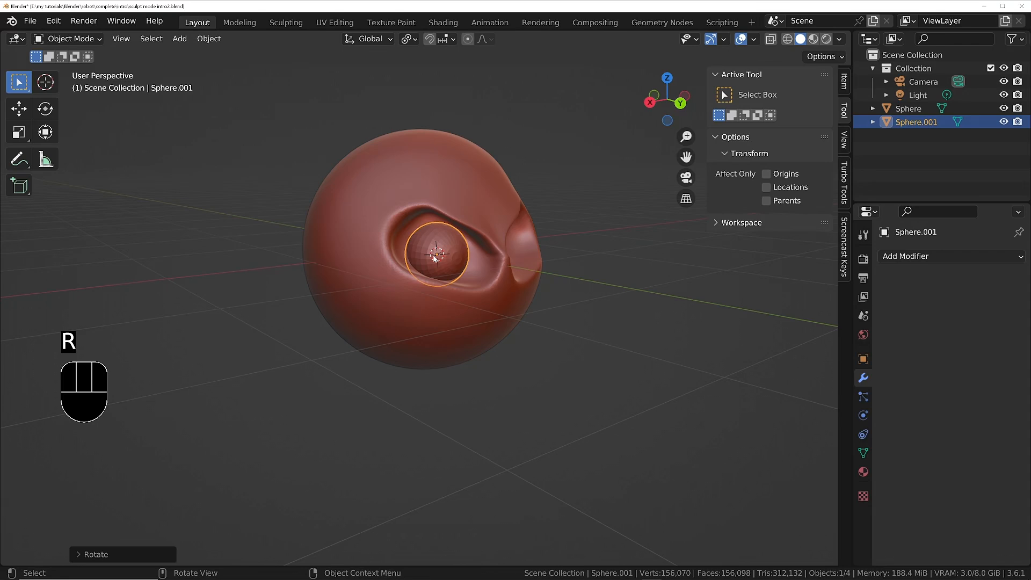
Move the eyeball sphere forward so it bulges out of the eye socket.
{"action": "scroll", "coordinate": [459, 262], "scroll_direction": "up", "scroll_amount": 4}
{"action": "scroll", "coordinate": [458, 263], "scroll_direction": "up", "scroll_amount": 3}
{"action": "middle_click_drag", "start_coordinate": [459, 263], "coordinate": [360, 246]}
{"action": "middle_click_drag", "start_coordinate": [441, 214], "coordinate": [447, 279], "text": "ctrl"}
{"action": "middle_click_drag", "start_coordinate": [446, 248], "coordinate": [593, 258]}
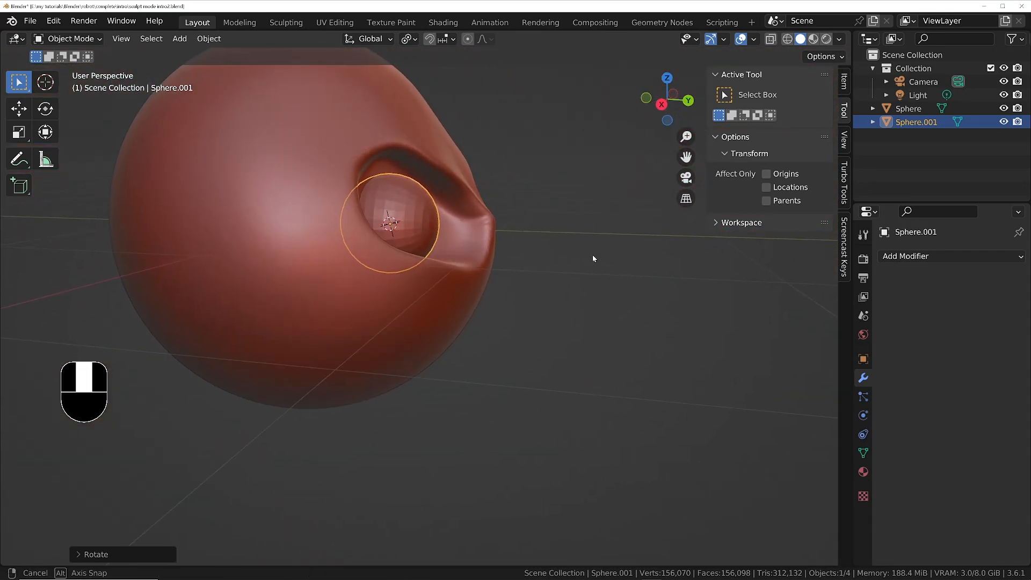
{"action": "left_click", "coordinate": [524, 237]}
{"action": "middle_click_drag", "start_coordinate": [524, 236], "coordinate": [357, 231]}
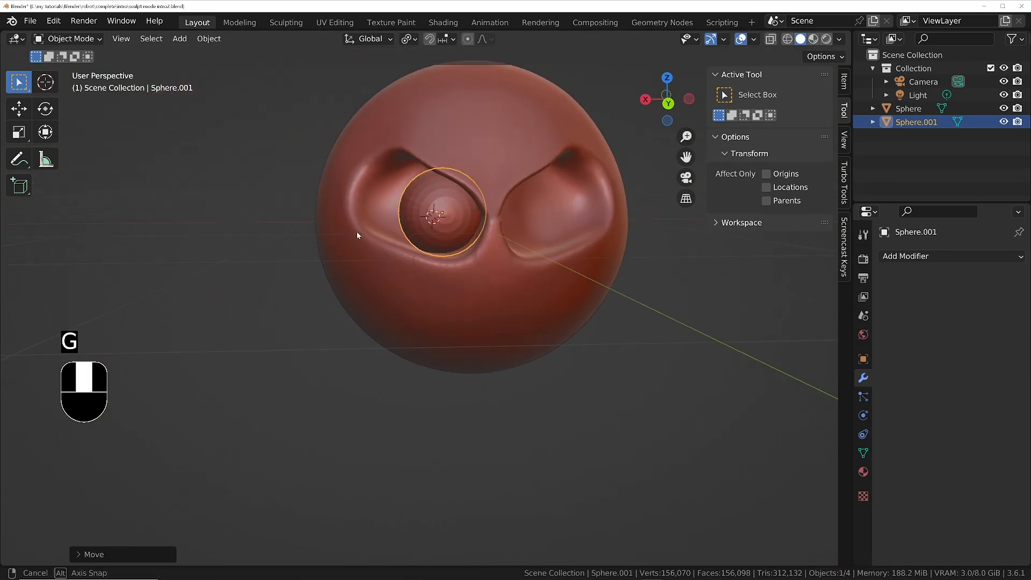
Enlarge the eyeball sphere slightly and reposition it to fill the eye socket.
{"action": "key", "text": "g"}
{"action": "key", "text": "s"}
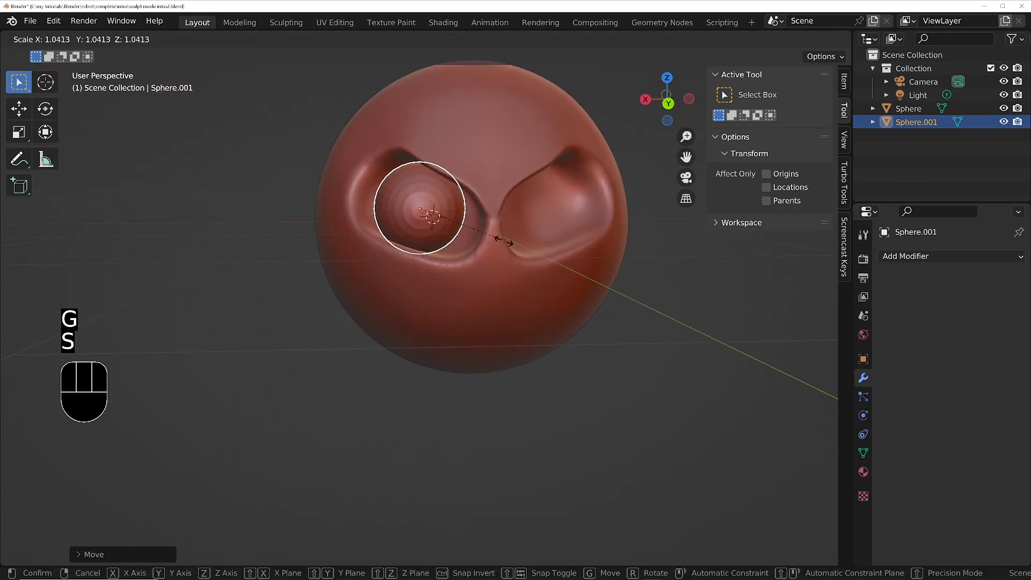
{"action": "left_click", "coordinate": [524, 242]}
{"action": "middle_click_drag", "start_coordinate": [524, 241], "coordinate": [497, 236]}
{"action": "key", "text": "g"}
{"action": "left_click", "coordinate": [473, 228]}
{"action": "middle_click_drag", "start_coordinate": [497, 236], "coordinate": [496, 249], "text": "ctrl"}
{"action": "middle_click_drag", "start_coordinate": [496, 250], "coordinate": [495, 261]}
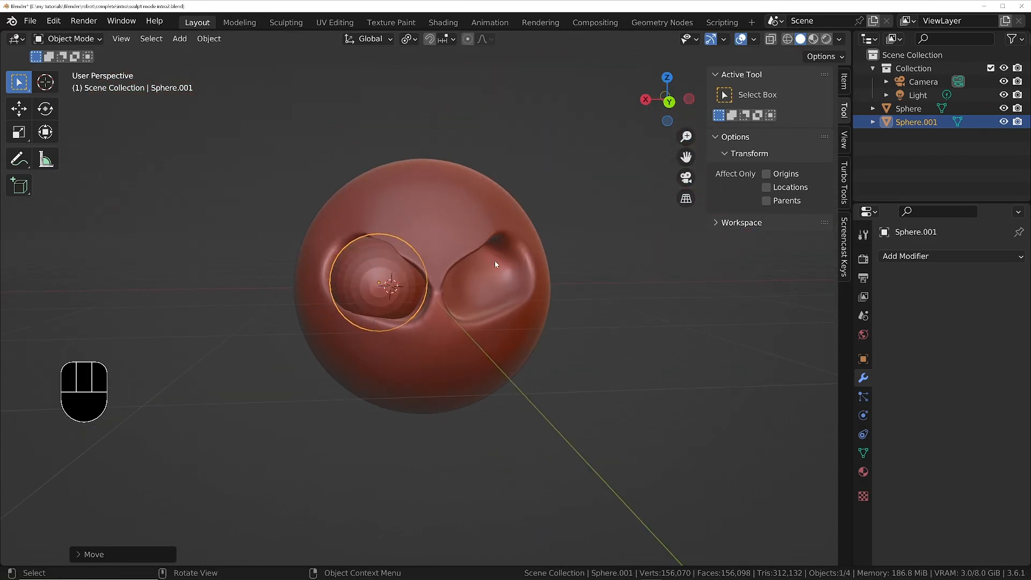
Add a Mirror modifier to the eyeball sphere and set its mirror axis to Y only.
{"action": "left_click", "coordinate": [896, 257]}
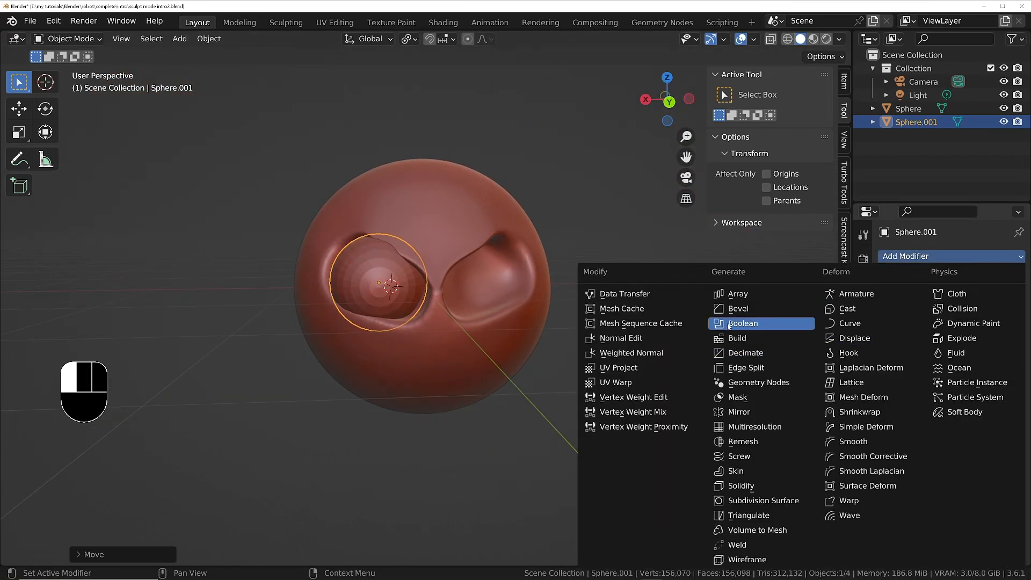
{"action": "left_click", "coordinate": [741, 412]}
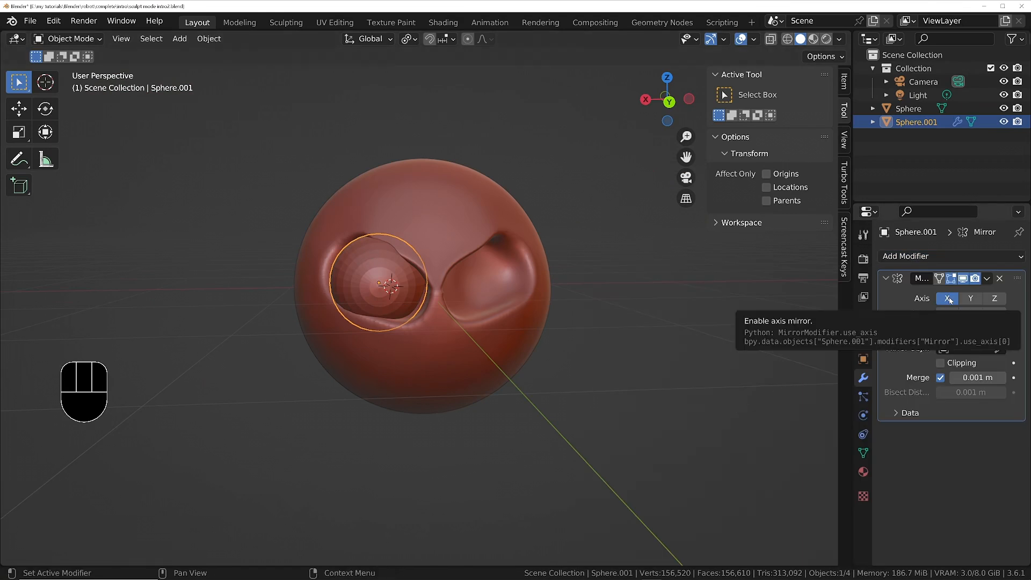
{"action": "middle_click_drag", "start_coordinate": [483, 290], "coordinate": [512, 288]}
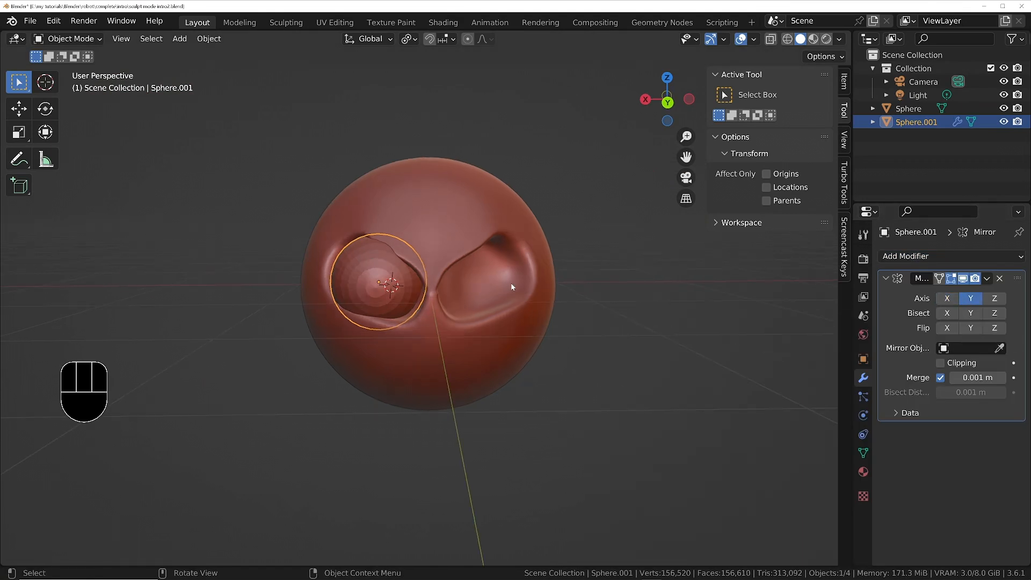
Select the head sphere and snap the 3D cursor to its centre.
{"action": "left_click", "coordinate": [459, 218]}
{"action": "right_click", "coordinate": [450, 236]}
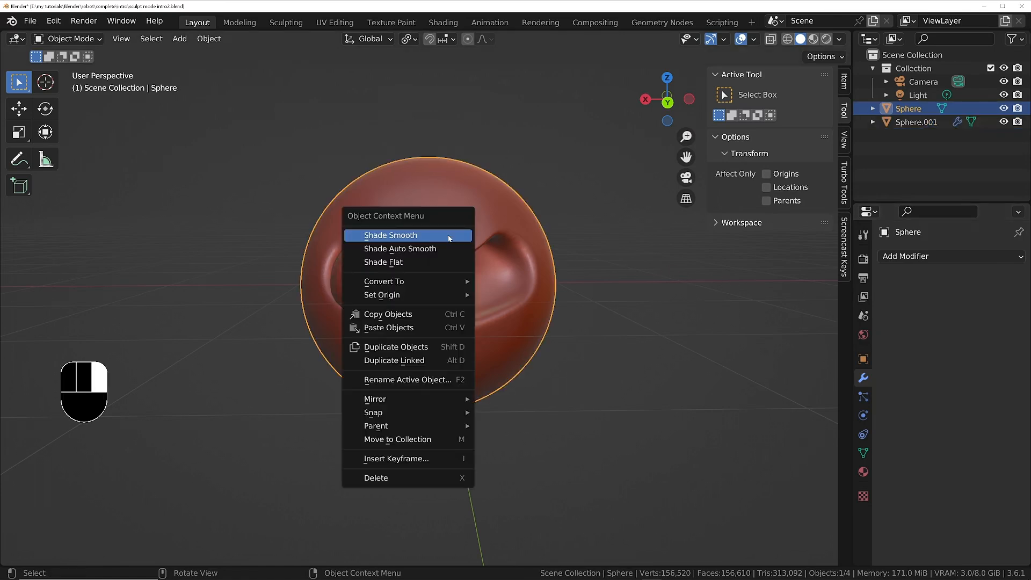
{"action": "key", "text": "Escape"}
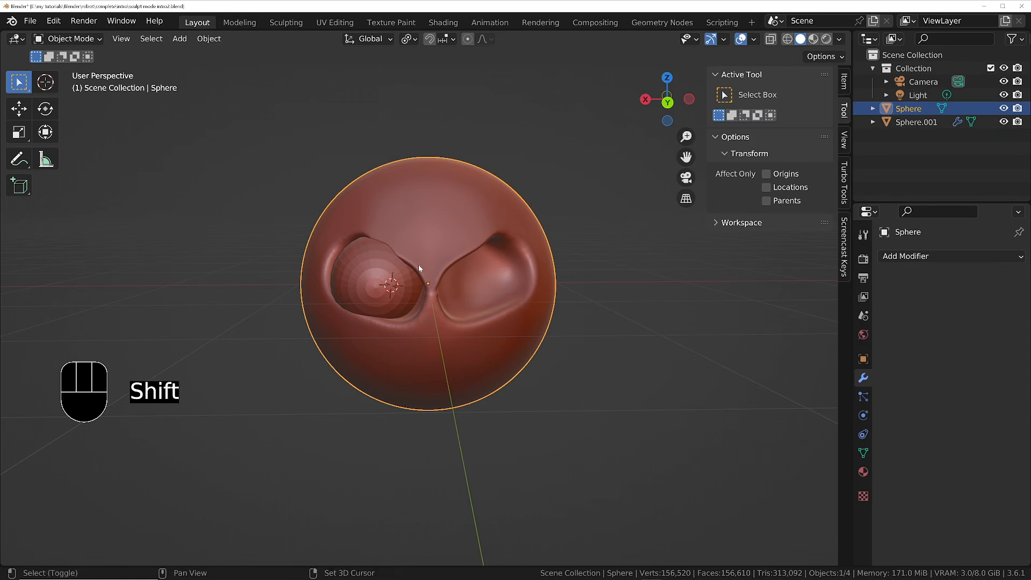
{"action": "key", "text": "shift+s"}
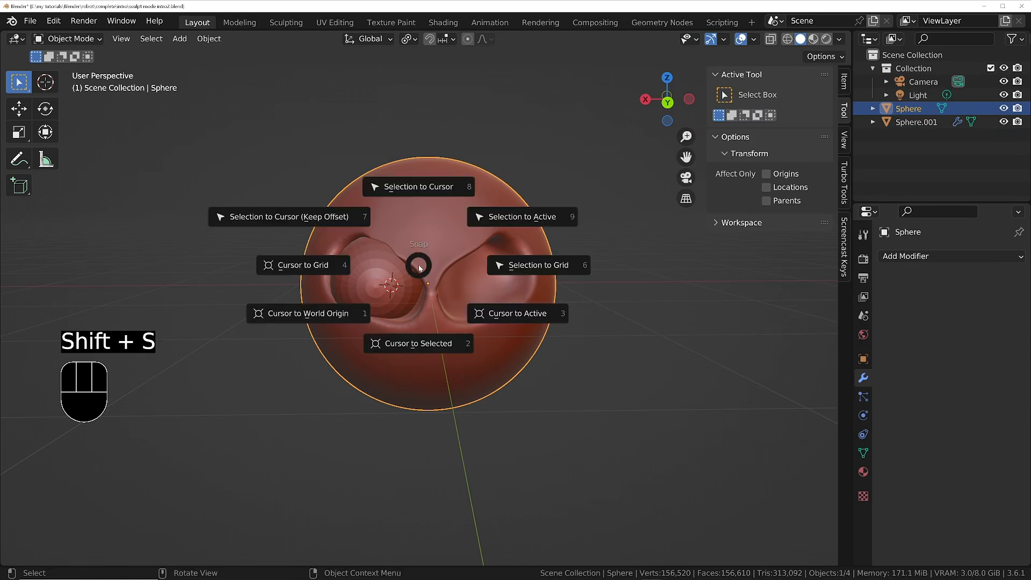
{"action": "left_click", "coordinate": [418, 346]}
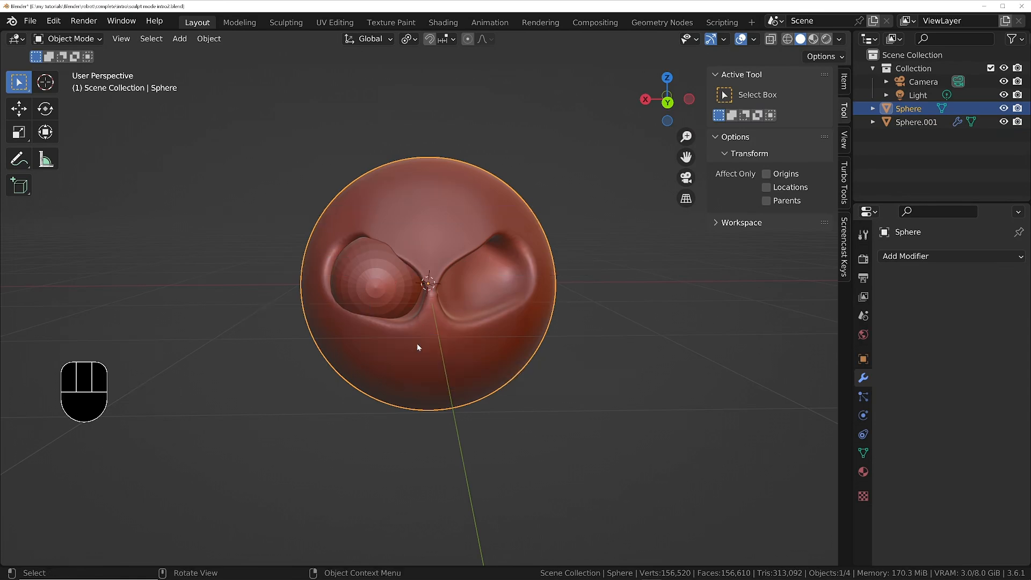
Select the eyeball sphere and set its origin to the 3D cursor at the head's centre.
{"action": "middle_click_drag", "start_coordinate": [417, 343], "coordinate": [392, 285]}
{"action": "left_click", "coordinate": [385, 271]}
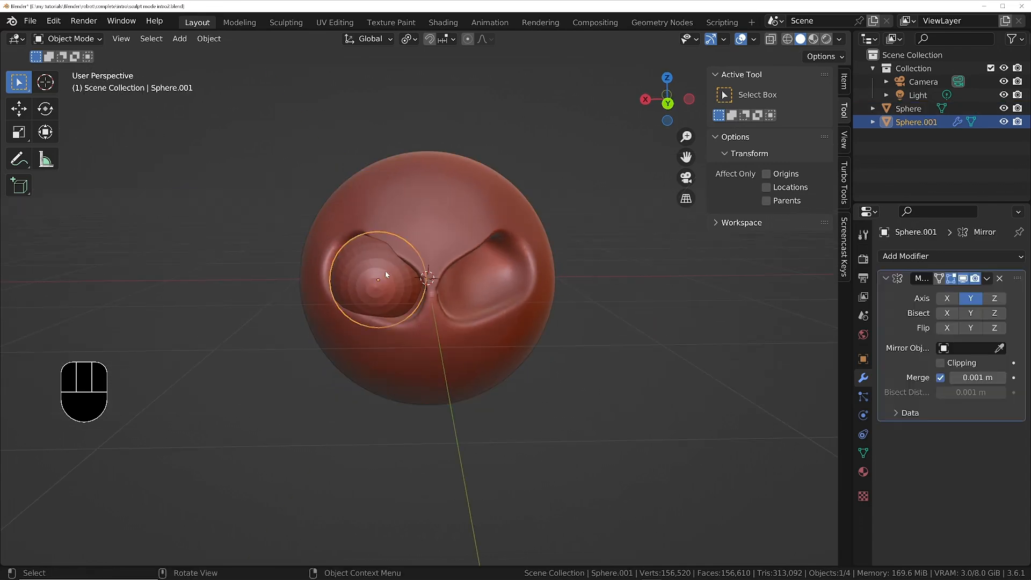
{"action": "right_click", "coordinate": [385, 272]}
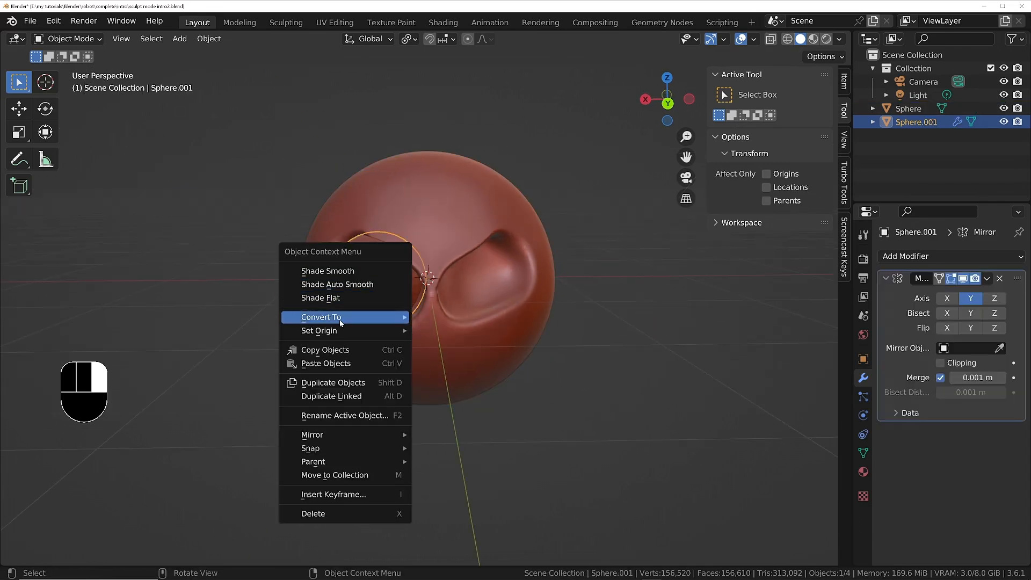
{"action": "mouse_move", "coordinate": [341, 329]}
{"action": "key", "text": "Escape"}
{"action": "scroll", "coordinate": [382, 279], "scroll_direction": "up", "scroll_amount": 3}
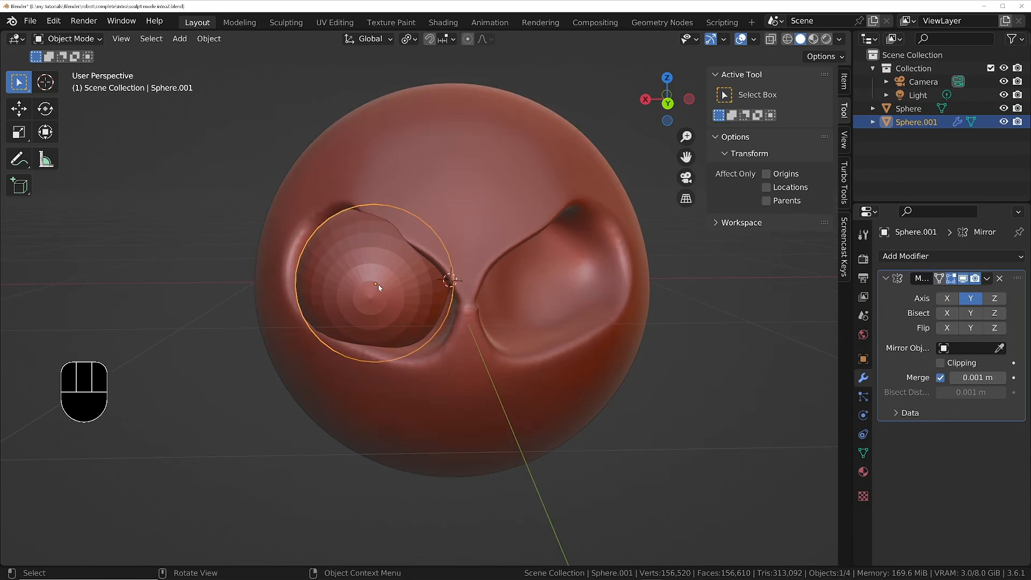
{"action": "scroll", "coordinate": [426, 283], "scroll_direction": "down", "scroll_amount": 4}
{"action": "right_click", "coordinate": [390, 286]}
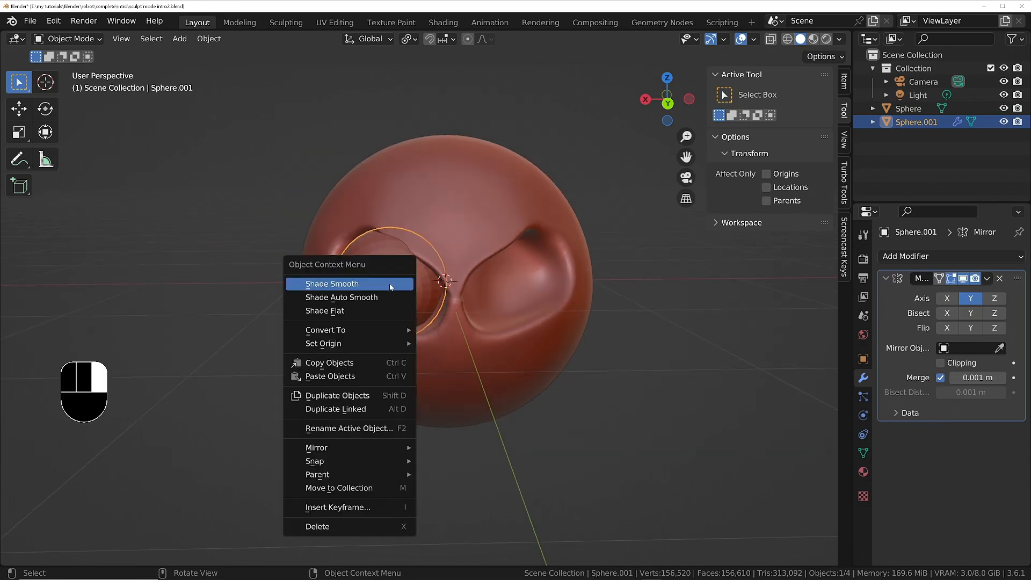
{"action": "mouse_move", "coordinate": [331, 343]}
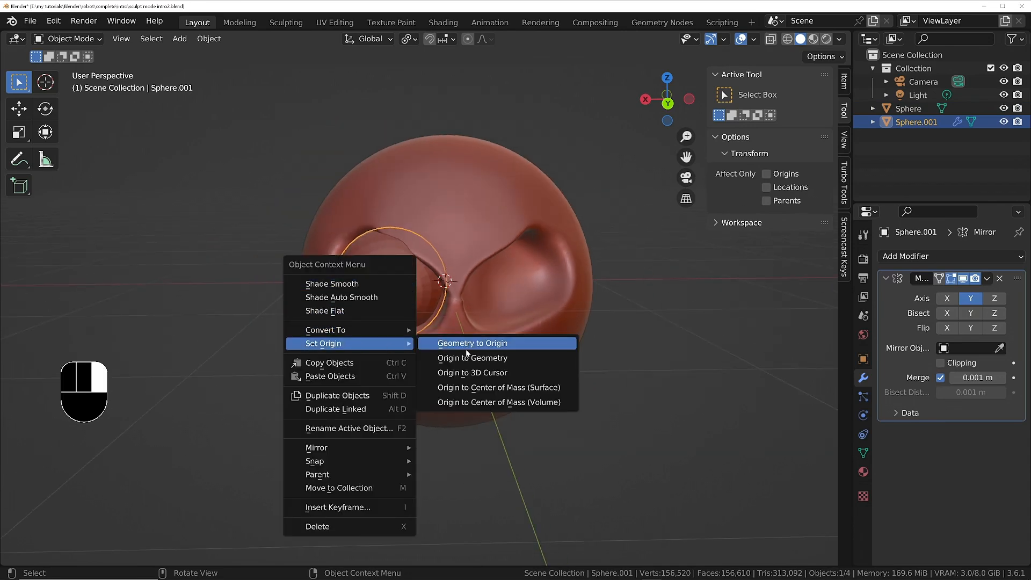
{"action": "left_click", "coordinate": [468, 374]}
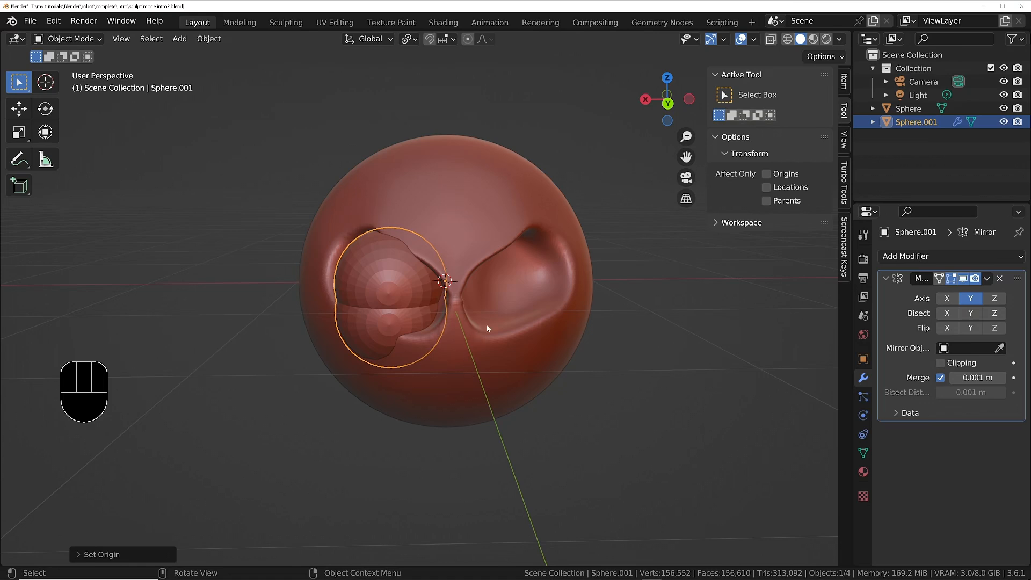
Change the Mirror modifier's axis to X only so the eyeball is mirrored into the other eye socket.
{"action": "left_click", "coordinate": [971, 298]}
{"action": "left_click", "coordinate": [946, 298]}
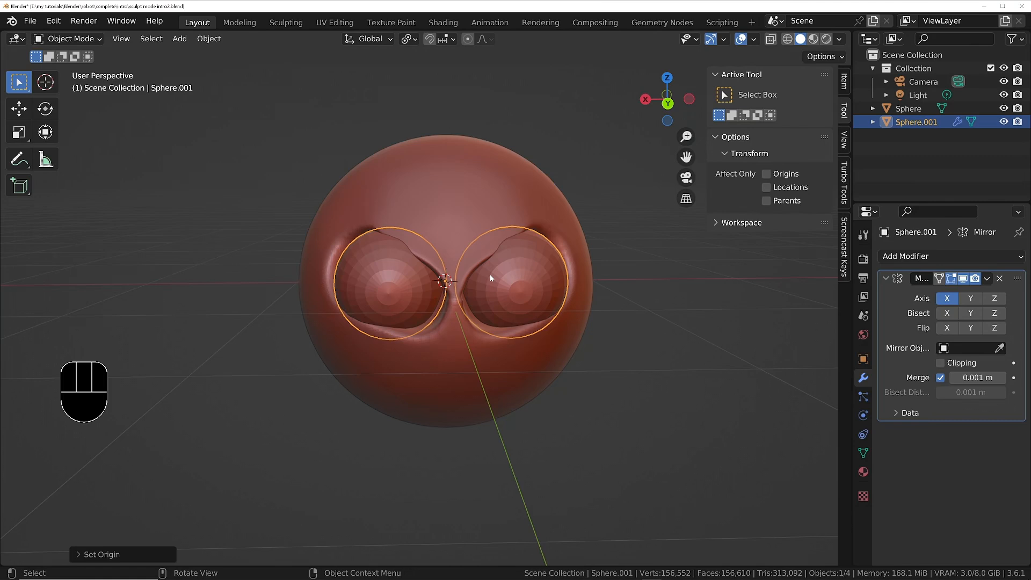
{"action": "mouse_move", "coordinate": [491, 277]}
{"action": "middle_mouse_down"}
{"action": "mouse_move", "coordinate": [453, 226]}
{"action": "mouse_move", "coordinate": [484, 271]}
{"action": "middle_mouse_up"}
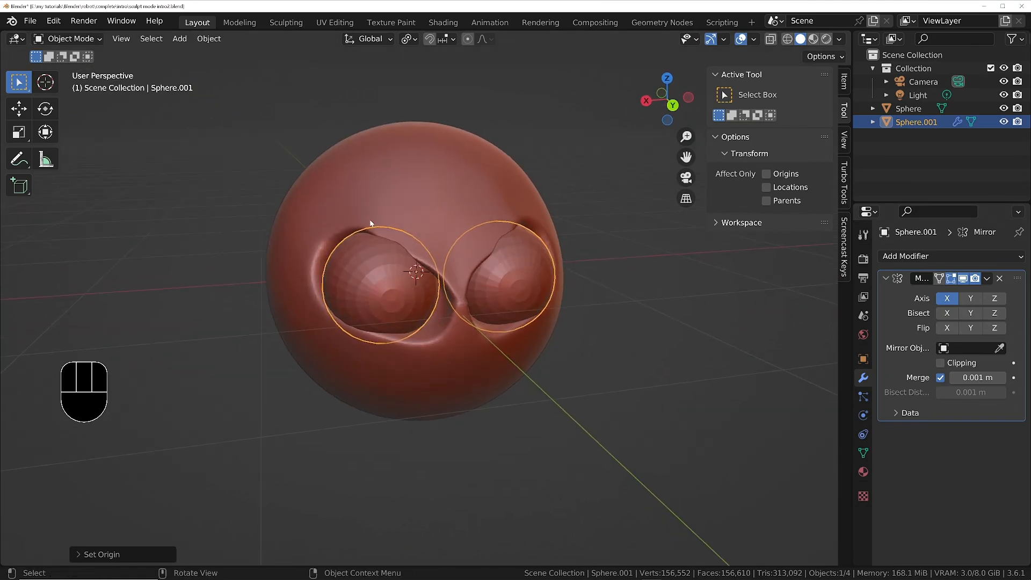
{"action": "middle_click_drag", "start_coordinate": [371, 223], "coordinate": [777, 260]}
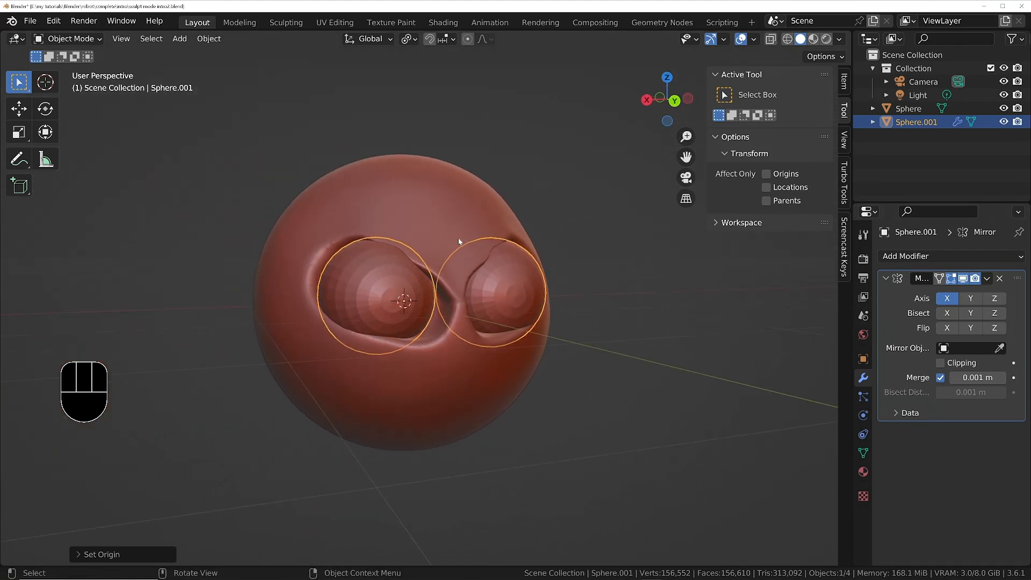
Select the head sphere and switch it to Sculpt Mode.
{"action": "middle_click_drag", "start_coordinate": [459, 241], "coordinate": [420, 194]}
{"action": "left_click", "coordinate": [423, 169]}
{"action": "key", "text": "Tab"}
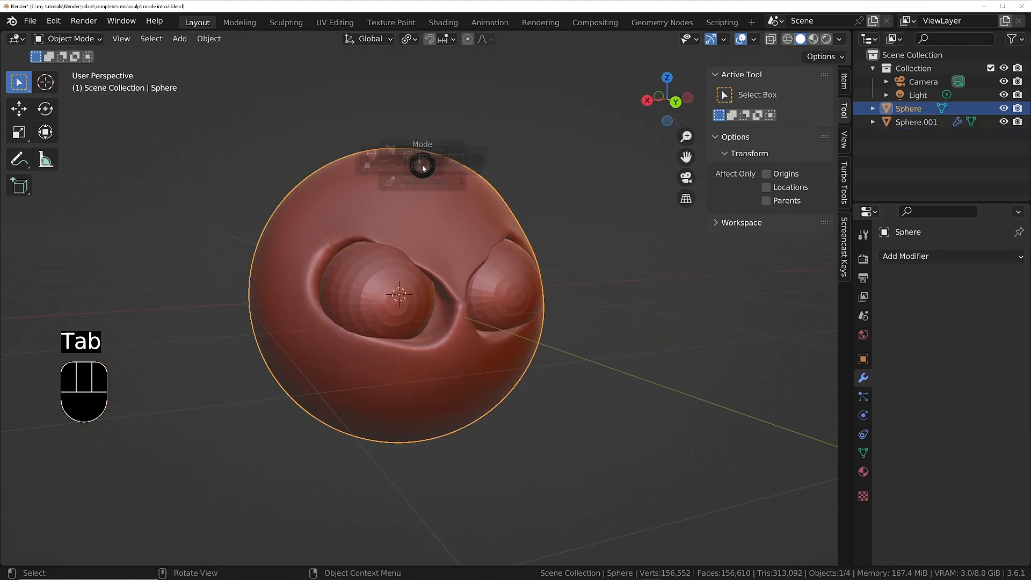
{"action": "left_click", "coordinate": [420, 205]}
{"action": "middle_click_drag", "start_coordinate": [419, 204], "coordinate": [470, 408]}
{"action": "mouse_move", "coordinate": [401, 288]}
{"action": "middle_mouse_down"}
{"action": "mouse_move", "coordinate": [300, 225]}
{"action": "mouse_move", "coordinate": [138, 92]}
{"action": "middle_mouse_up"}
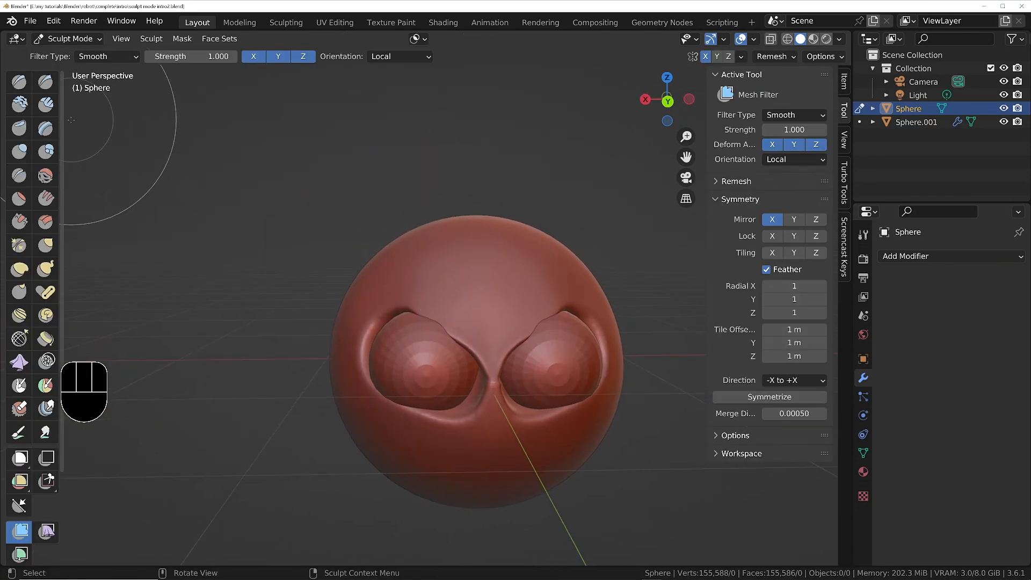
Choose the Draw brush and reduce the brush radius to 258 px.
{"action": "left_click", "coordinate": [18, 82]}
{"action": "scroll", "coordinate": [494, 343], "scroll_direction": "up", "scroll_amount": 3}
{"action": "key", "text": "f"}
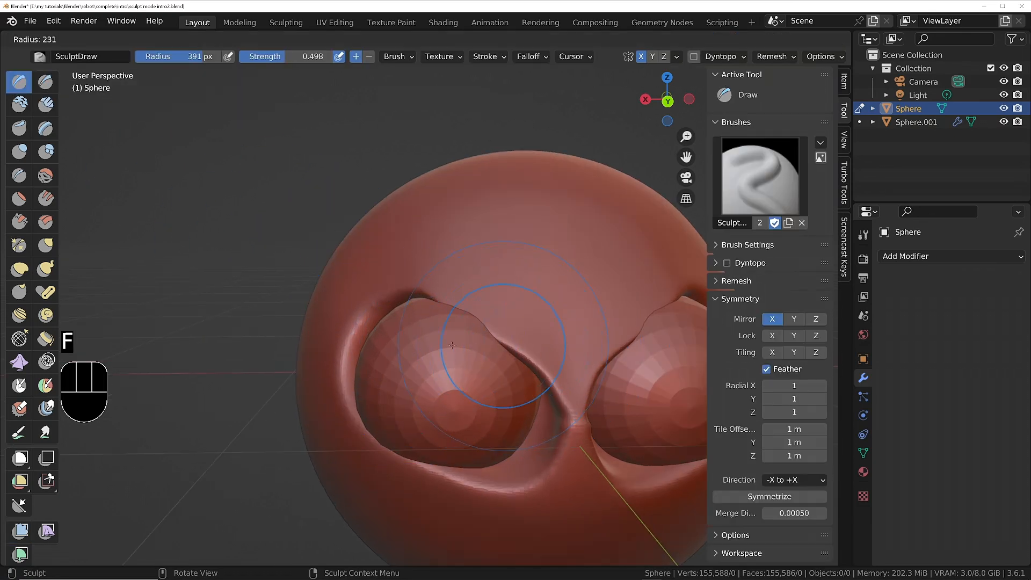
{"action": "left_click", "coordinate": [454, 345]}
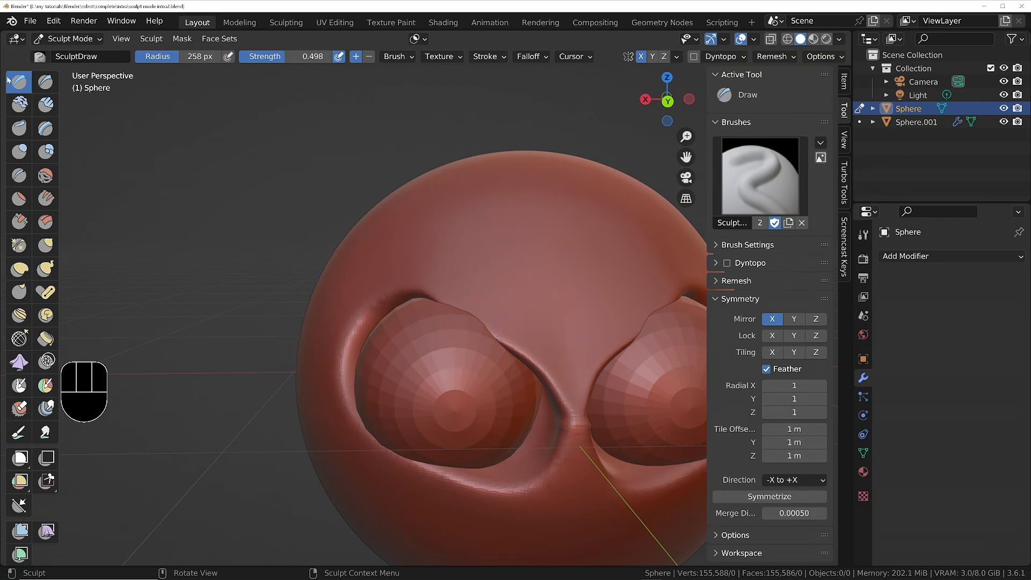
Build up the brow ridges and the rims around both eye sockets with the Inflate brush, raising its strength to 0.600.
{"action": "left_click", "coordinate": [20, 152]}
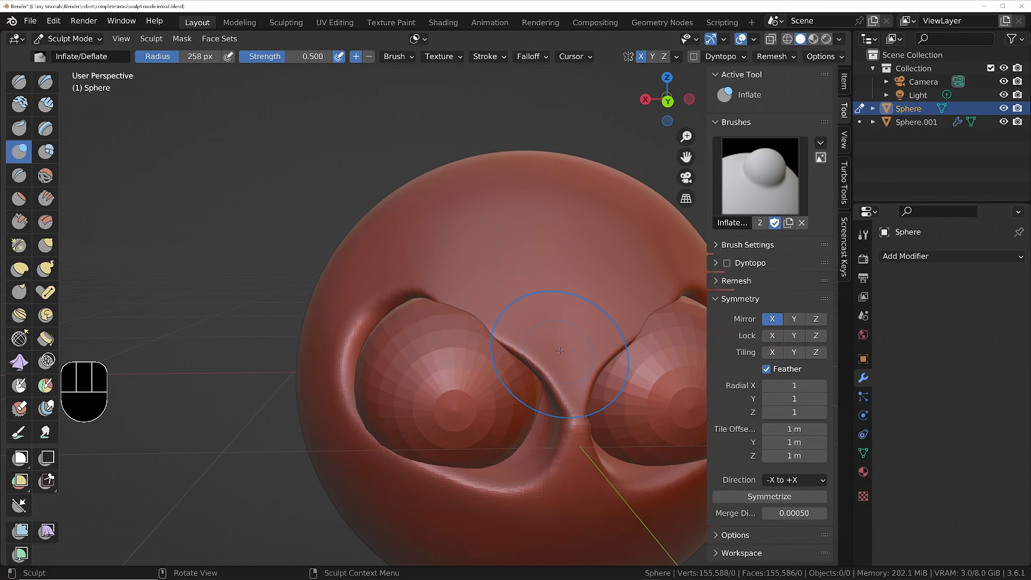
{"action": "left_click_drag", "start_coordinate": [559, 350], "coordinate": [531, 328]}
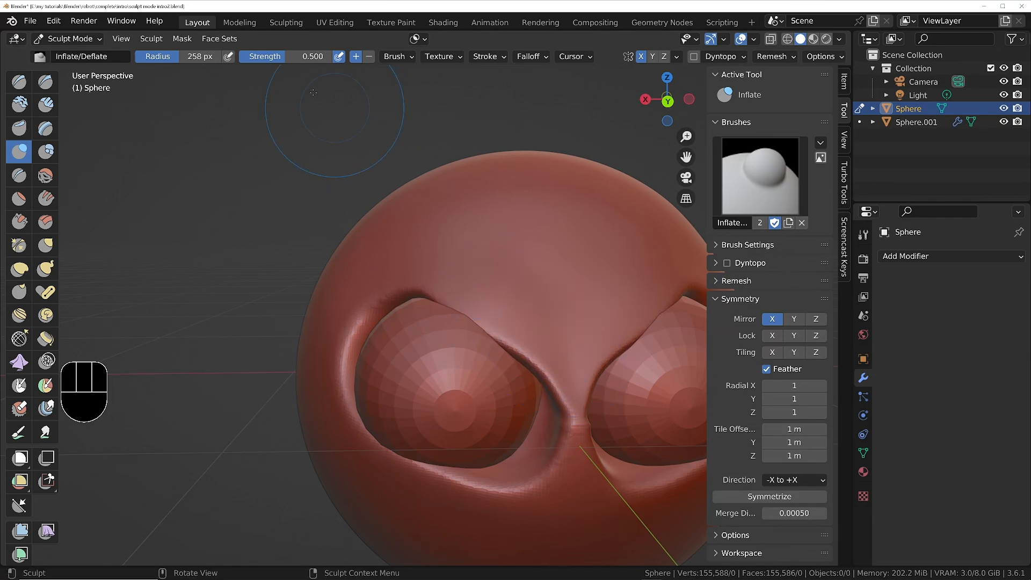
{"action": "mouse_move", "coordinate": [597, 350]}
{"action": "left_mouse_down"}
{"action": "mouse_move", "coordinate": [510, 303]}
{"action": "mouse_move", "coordinate": [390, 278]}
{"action": "mouse_move", "coordinate": [351, 349]}
{"action": "left_mouse_up"}
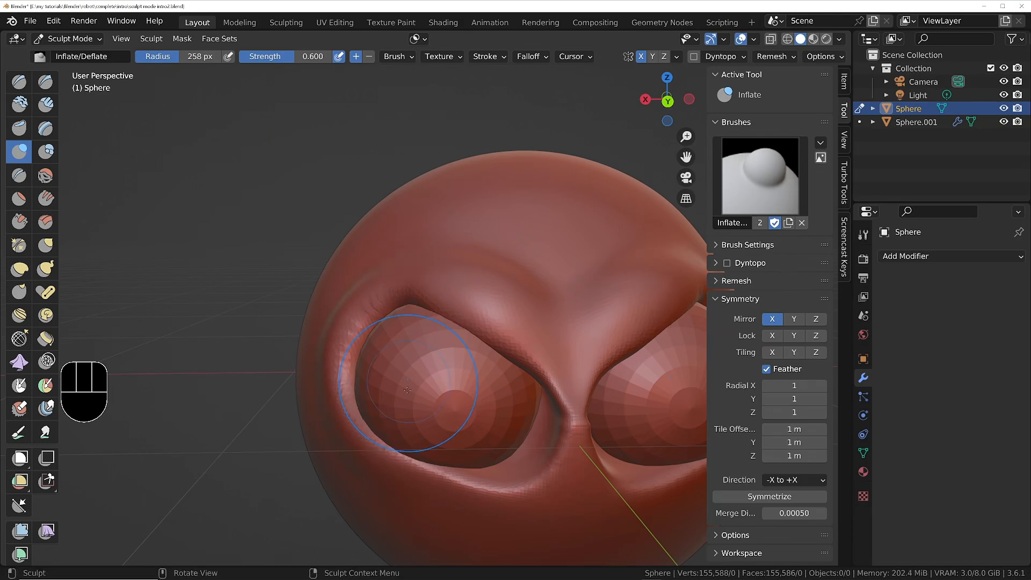
{"action": "mouse_move", "coordinate": [416, 380]}
{"action": "middle_mouse_down"}
{"action": "mouse_move", "coordinate": [442, 382]}
{"action": "mouse_move", "coordinate": [414, 343]}
{"action": "mouse_move", "coordinate": [458, 376]}
{"action": "middle_mouse_up"}
{"action": "left_click_drag", "start_coordinate": [466, 349], "coordinate": [460, 380]}
{"action": "middle_click_drag", "start_coordinate": [456, 370], "coordinate": [399, 365]}
{"action": "middle_click_drag", "start_coordinate": [290, 344], "coordinate": [392, 335]}
{"action": "mouse_move", "coordinate": [394, 339]}
{"action": "middle_mouse_down", "text": "shift"}
{"action": "mouse_move", "coordinate": [249, 283]}
{"action": "mouse_move", "coordinate": [376, 241]}
{"action": "middle_mouse_up", "text": "shift"}
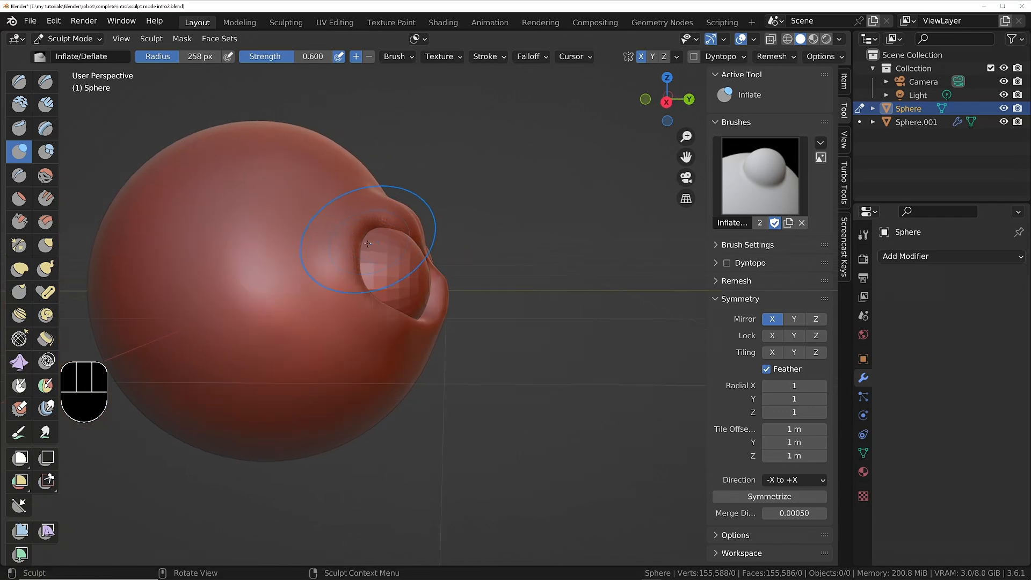
Pull the outer rim of the eye socket forward over the eyeball with the Elastic Deform brush, enlarging its radius to 500 px.
{"action": "scroll", "coordinate": [356, 245], "scroll_direction": "up", "scroll_amount": 3}
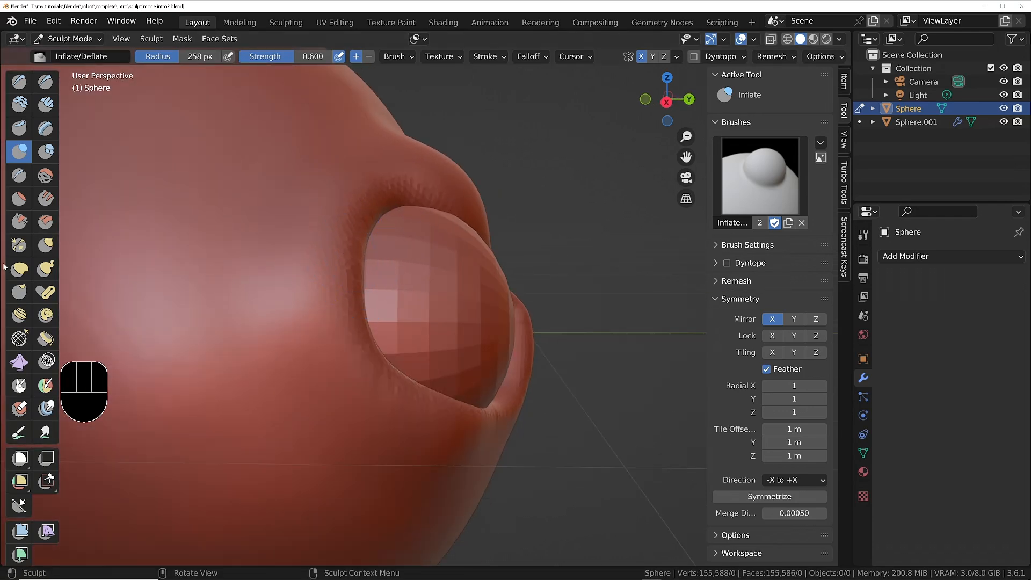
{"action": "left_click", "coordinate": [20, 270]}
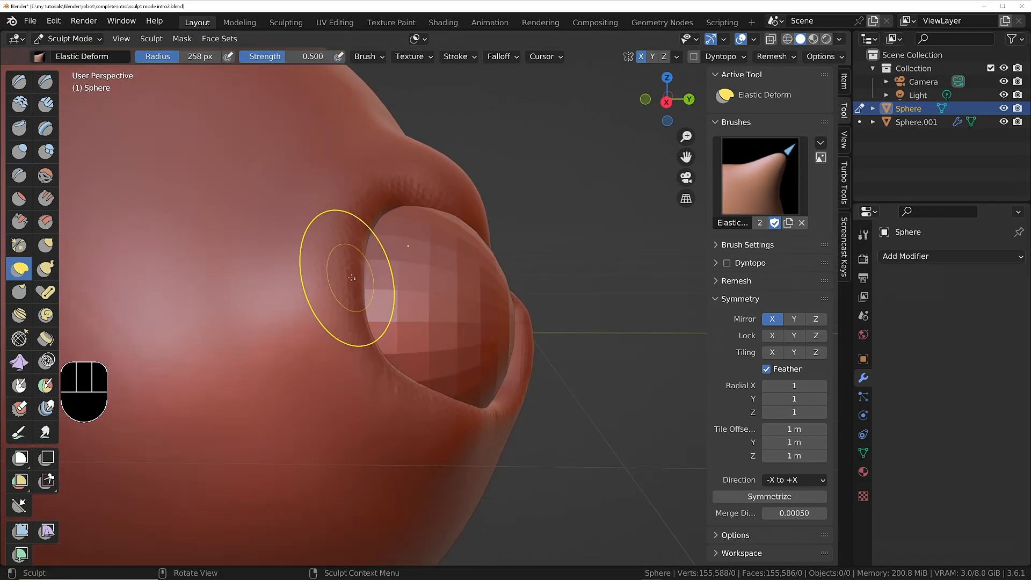
{"action": "left_click_drag", "start_coordinate": [403, 267], "coordinate": [413, 295]}
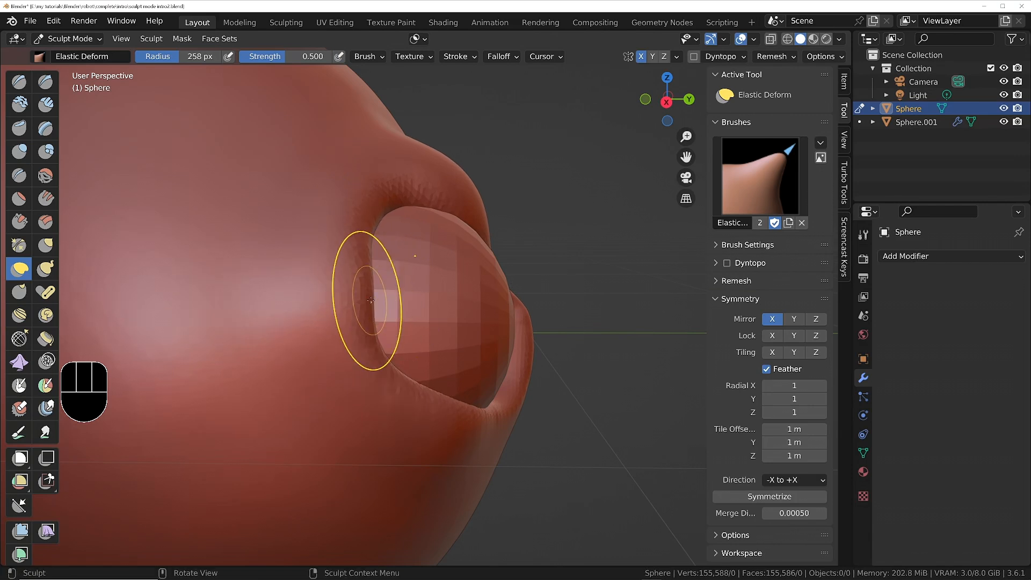
{"action": "key", "text": "f"}
{"action": "mouse_move", "coordinate": [338, 299]}
{"action": "left_mouse_down"}
{"action": "mouse_move", "coordinate": [405, 231]}
{"action": "mouse_move", "coordinate": [437, 228]}
{"action": "left_mouse_up"}
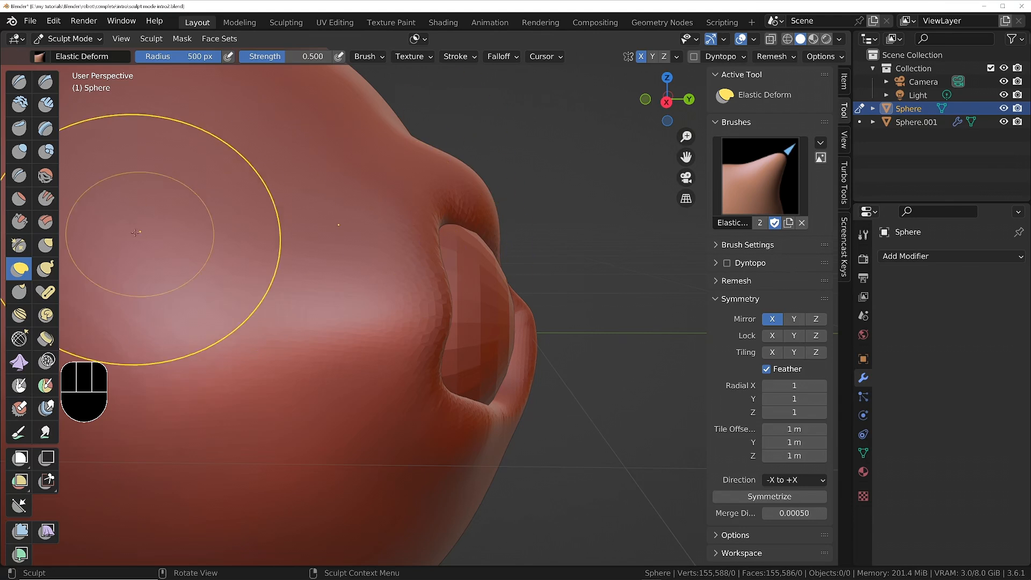
Adjust the eye rim from the side with the Grab brush at strength 0.400, moving it to wrap around the eyeball.
{"action": "left_click", "coordinate": [45, 245]}
{"action": "key", "text": "f"}
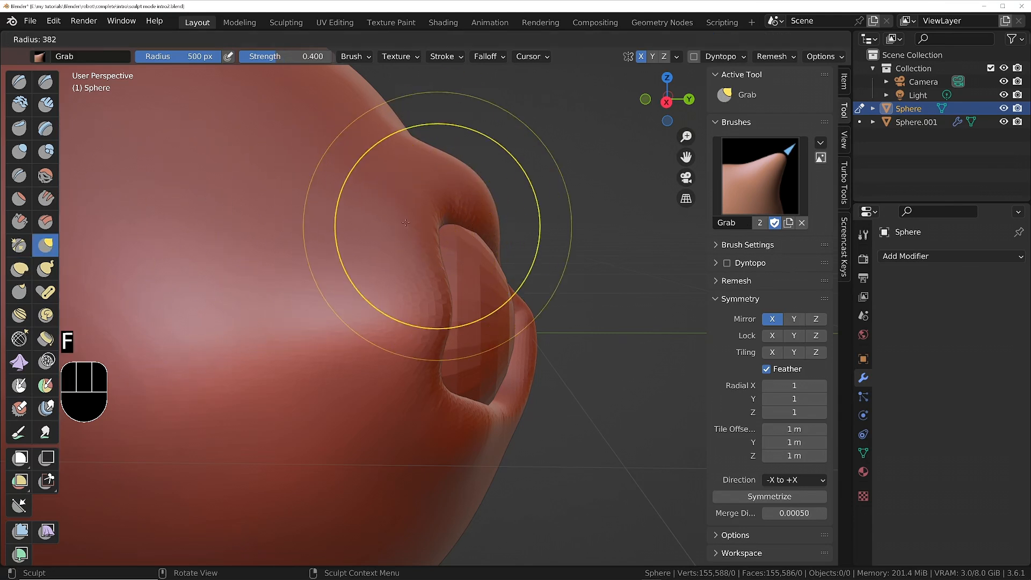
{"action": "left_click", "coordinate": [412, 214]}
{"action": "left_click_drag", "start_coordinate": [413, 214], "coordinate": [548, 253]}
{"action": "key", "text": "f"}
{"action": "left_click", "coordinate": [577, 226]}
{"action": "left_click_drag", "start_coordinate": [487, 405], "coordinate": [478, 412]}
{"action": "middle_click_drag", "start_coordinate": [498, 370], "coordinate": [372, 367]}
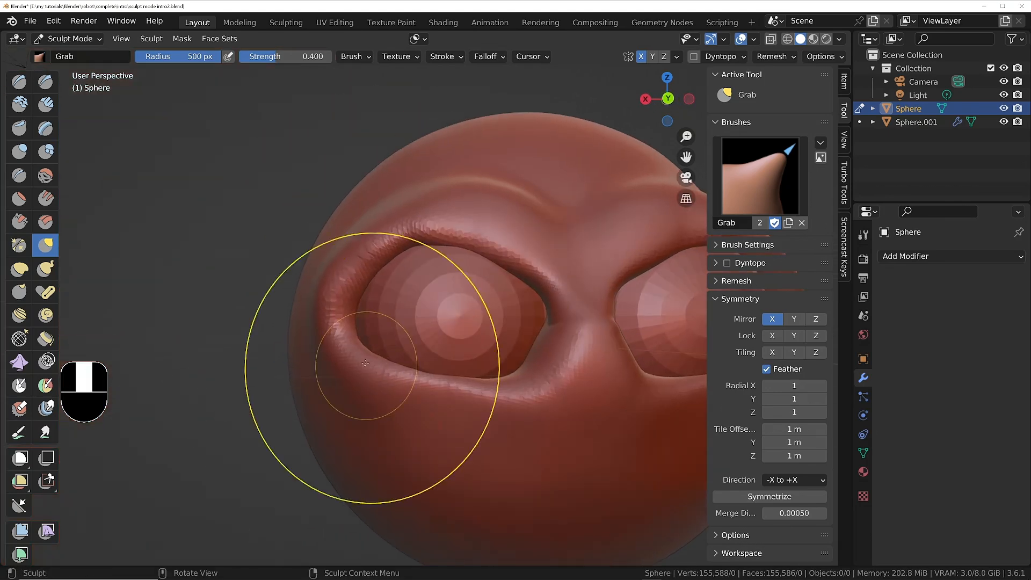
Reshape the upper and lower eyelids and the brow from the front to fit the eyeballs and deepen the angry expression.
{"action": "left_click_drag", "start_coordinate": [509, 395], "coordinate": [507, 368]}
{"action": "middle_click_drag", "start_coordinate": [460, 231], "coordinate": [443, 260], "text": "ctrl"}
{"action": "mouse_move", "coordinate": [443, 260]}
{"action": "middle_mouse_down", "text": "shift"}
{"action": "mouse_move", "coordinate": [481, 268]}
{"action": "mouse_move", "coordinate": [459, 249]}
{"action": "middle_mouse_up", "text": "shift"}
{"action": "left_click_drag", "start_coordinate": [458, 269], "coordinate": [479, 277]}
{"action": "mouse_move", "coordinate": [478, 274]}
{"action": "middle_mouse_down", "text": "ctrl"}
{"action": "mouse_move", "coordinate": [658, 311]}
{"action": "mouse_move", "coordinate": [603, 328]}
{"action": "middle_mouse_up", "text": "ctrl"}
{"action": "mouse_move", "coordinate": [546, 368]}
{"action": "middle_mouse_down"}
{"action": "mouse_move", "coordinate": [580, 344]}
{"action": "mouse_move", "coordinate": [558, 322]}
{"action": "mouse_move", "coordinate": [526, 365]}
{"action": "mouse_move", "coordinate": [548, 391]}
{"action": "mouse_move", "coordinate": [536, 379]}
{"action": "middle_mouse_up"}
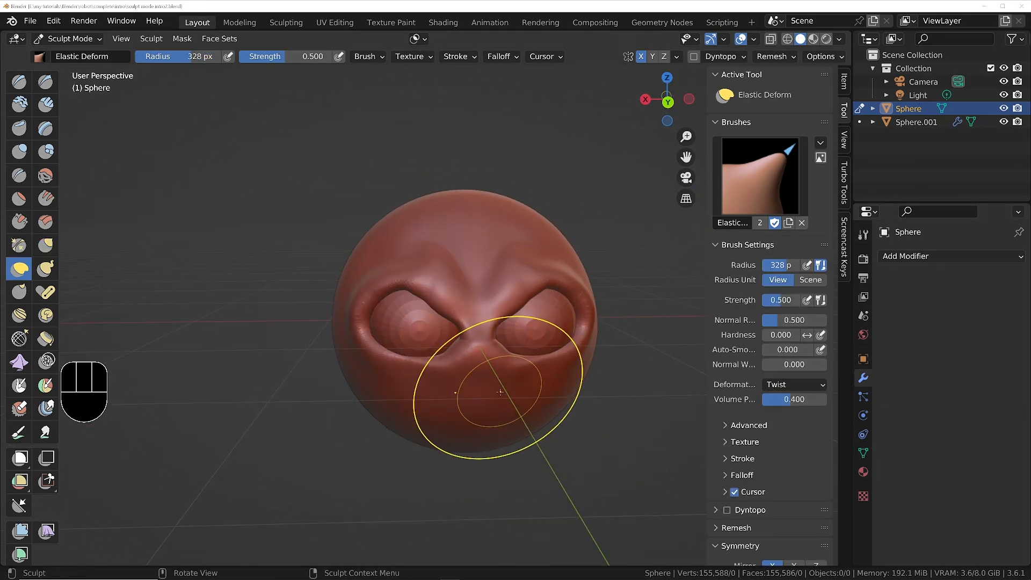
Paint a wide, symmetrical mouth-shaped mask below the eyes with the Mask brush at a 152 px radius and strength 1.000.
{"action": "middle_click_drag", "start_coordinate": [475, 399], "coordinate": [472, 398]}
{"action": "middle_click_drag", "start_coordinate": [540, 381], "coordinate": [447, 327], "text": "shift"}
{"action": "middle_click_drag", "start_coordinate": [370, 348], "coordinate": [382, 327]}
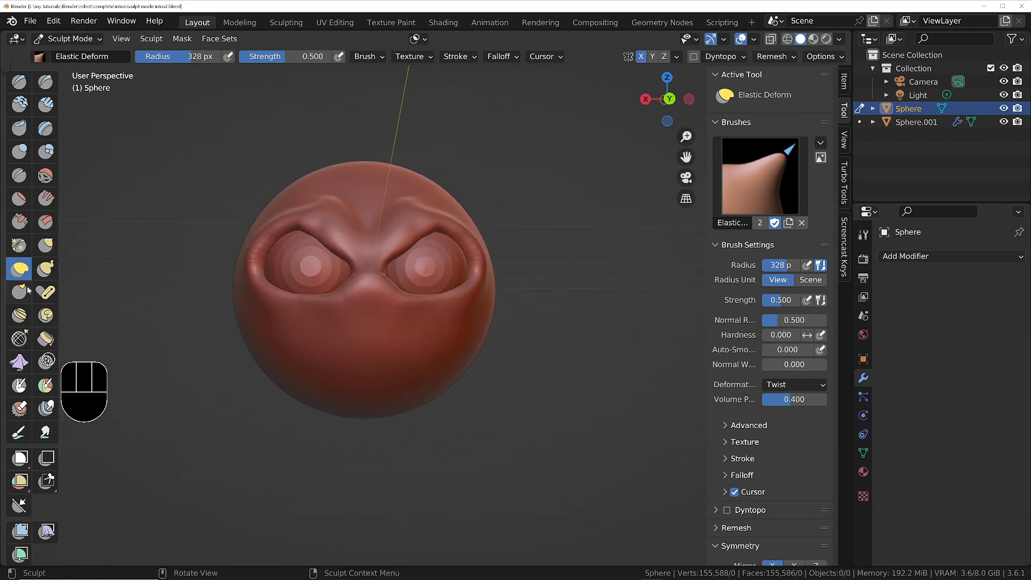
{"action": "left_click", "coordinate": [19, 385]}
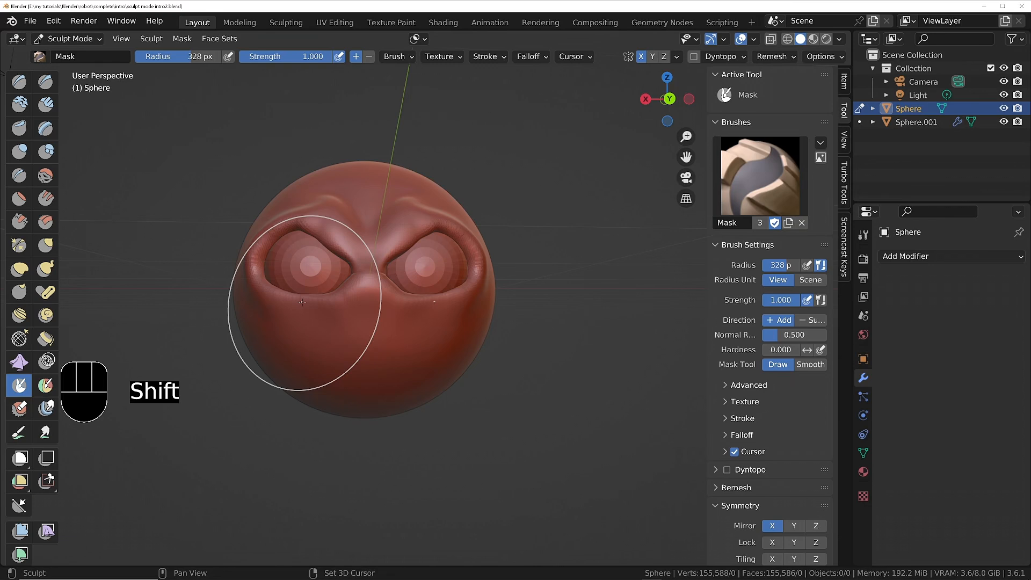
{"action": "mouse_move", "coordinate": [299, 322]}
{"action": "middle_mouse_down", "text": "shift"}
{"action": "mouse_move", "coordinate": [410, 449]}
{"action": "mouse_move", "coordinate": [413, 290]}
{"action": "middle_mouse_up", "text": "shift"}
{"action": "middle_click_drag", "start_coordinate": [452, 381], "coordinate": [399, 379], "text": "shift"}
{"action": "key", "text": "f"}
{"action": "left_click", "coordinate": [361, 379]}
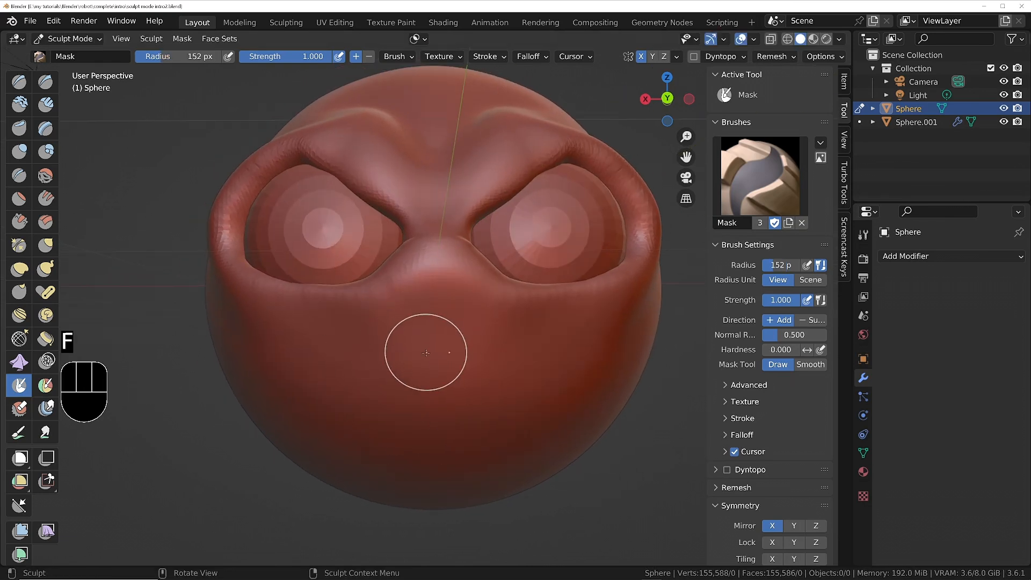
{"action": "mouse_move", "coordinate": [425, 352]}
{"action": "left_mouse_down"}
{"action": "mouse_move", "coordinate": [306, 344]}
{"action": "mouse_move", "coordinate": [246, 354]}
{"action": "mouse_move", "coordinate": [376, 419]}
{"action": "mouse_move", "coordinate": [330, 406]}
{"action": "mouse_move", "coordinate": [303, 390]}
{"action": "mouse_move", "coordinate": [400, 421]}
{"action": "left_mouse_up"}
{"action": "mouse_move", "coordinate": [394, 328]}
{"action": "middle_mouse_down"}
{"action": "mouse_move", "coordinate": [475, 326]}
{"action": "mouse_move", "coordinate": [386, 322]}
{"action": "mouse_move", "coordinate": [425, 386]}
{"action": "mouse_move", "coordinate": [432, 368]}
{"action": "mouse_move", "coordinate": [468, 359]}
{"action": "middle_mouse_up"}
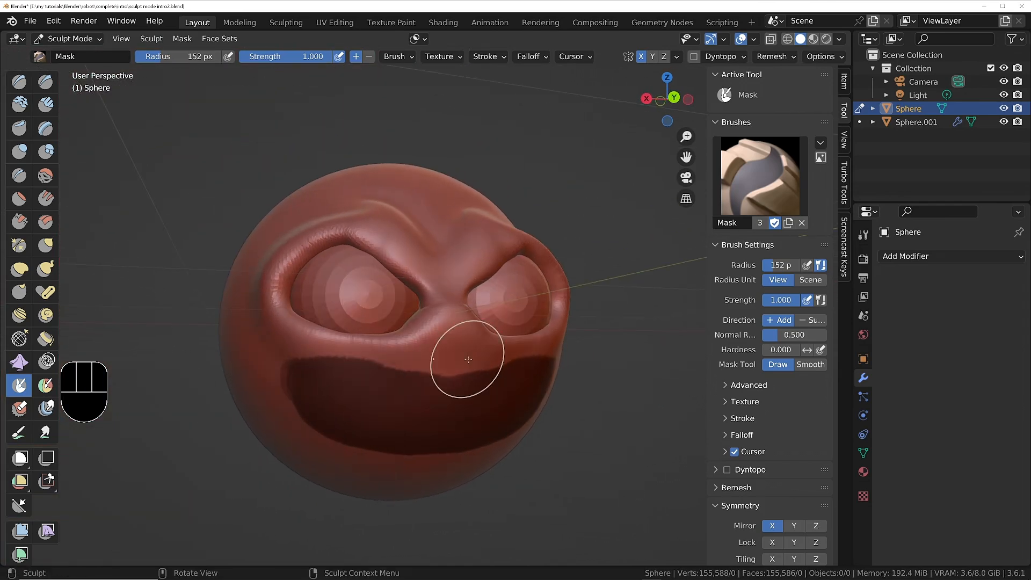
Invert the mask so only the mouth area is editable, and soften its border with Smooth Mask.
{"action": "key", "text": "ctrl+i"}
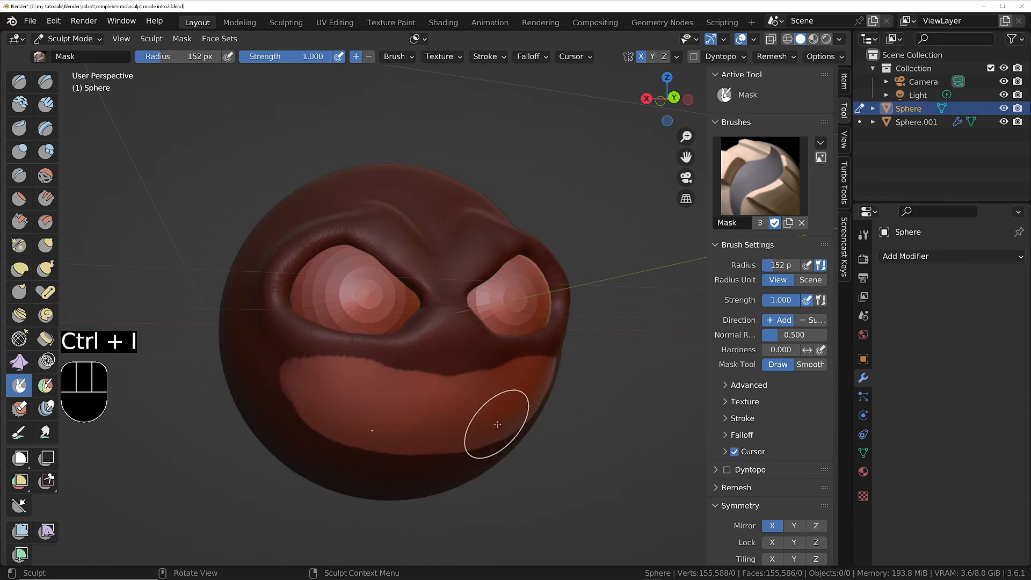
{"action": "middle_click_drag", "start_coordinate": [497, 424], "coordinate": [506, 347]}
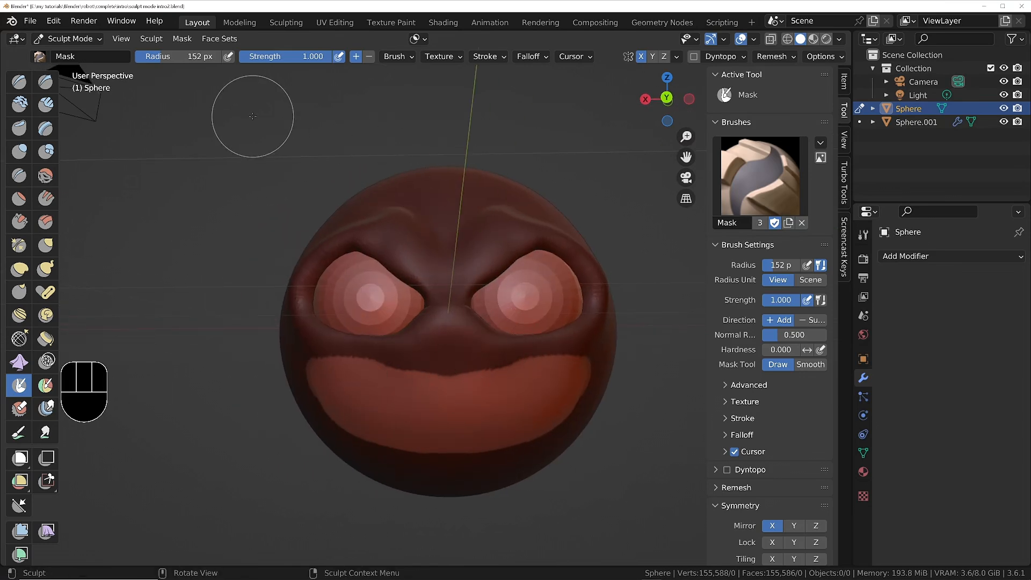
{"action": "left_click", "coordinate": [151, 39]}
{"action": "mouse_move", "coordinate": [182, 39]}
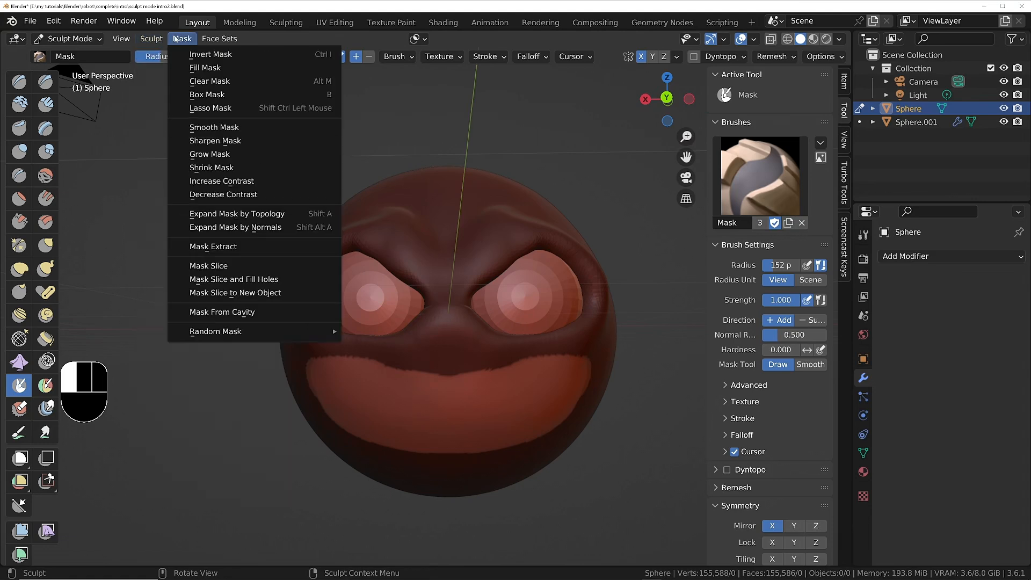
{"action": "left_click", "coordinate": [206, 128]}
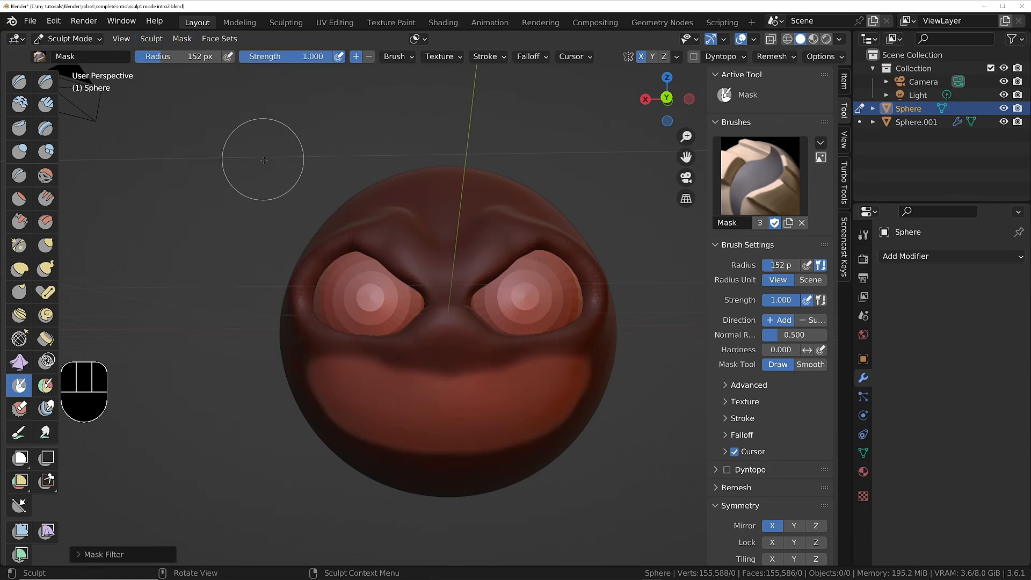
{"action": "middle_click_drag", "start_coordinate": [449, 379], "coordinate": [285, 229]}
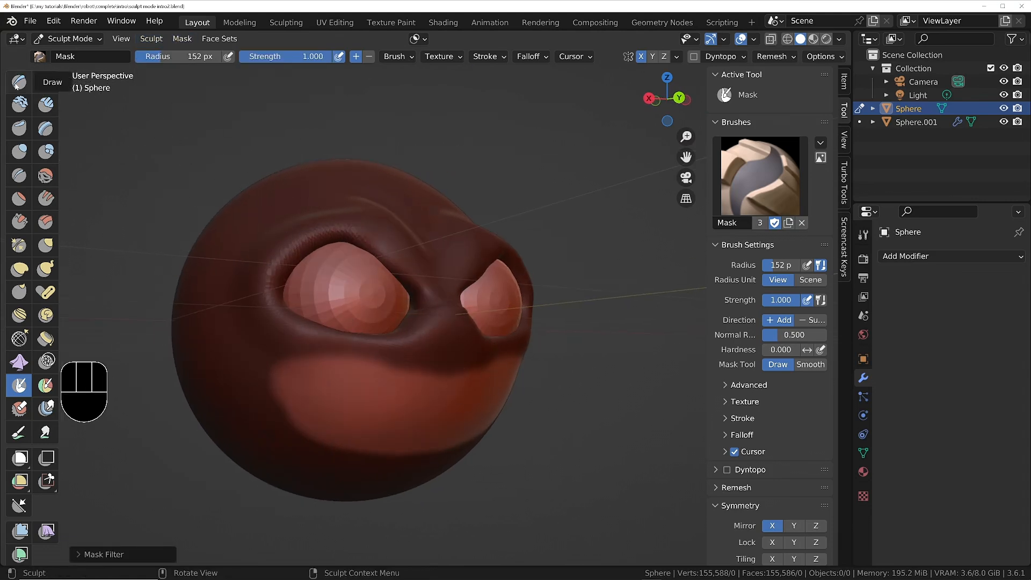
{"action": "middle_click_drag", "start_coordinate": [528, 386], "coordinate": [515, 367]}
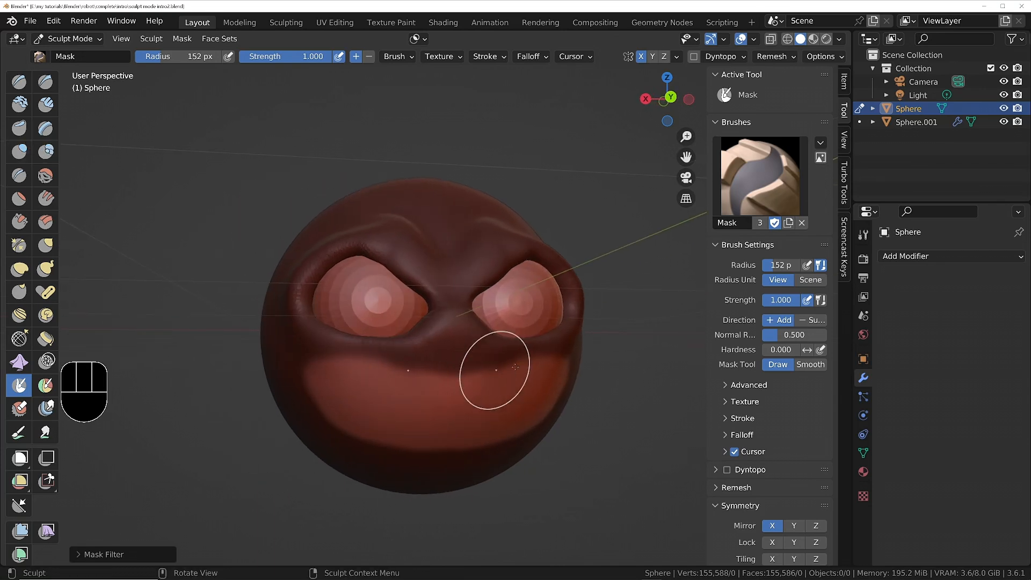
Carve the unmasked mouth area deep into the head with the Draw brush at a 414 px radius and strength 0.498.
{"action": "left_click", "coordinate": [19, 81]}
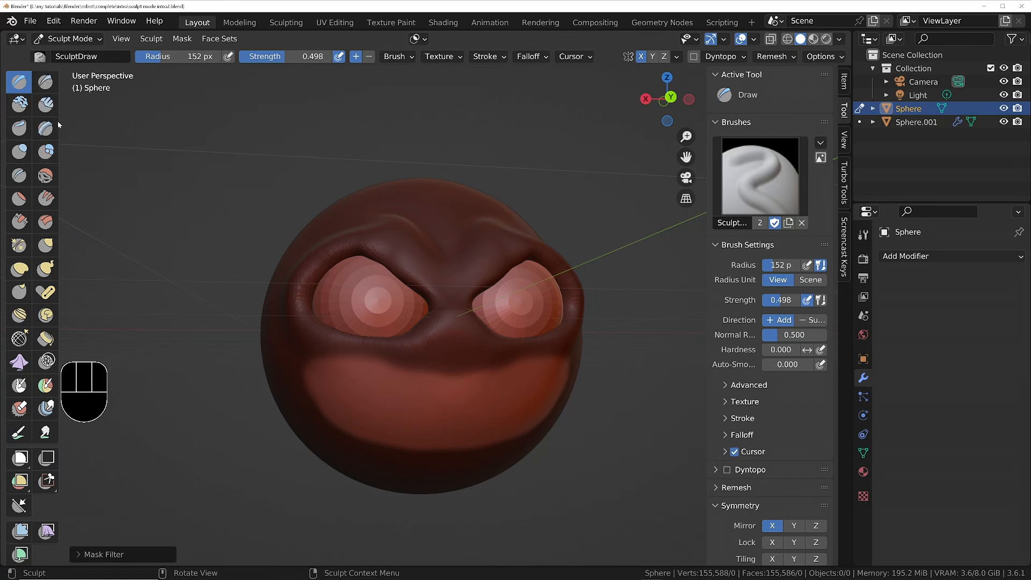
{"action": "middle_click_drag", "start_coordinate": [471, 371], "coordinate": [451, 375]}
{"action": "key", "text": "f"}
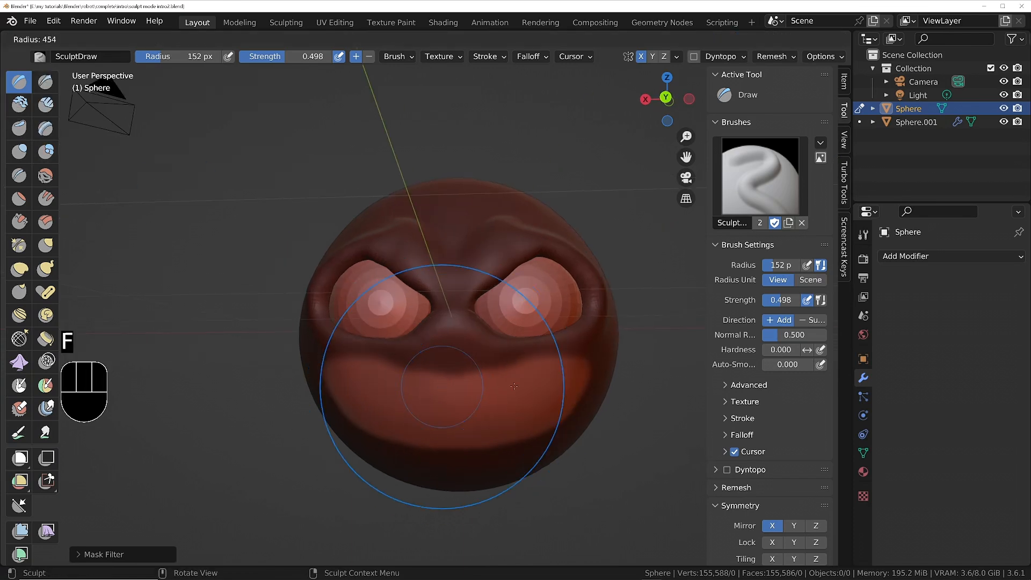
{"action": "left_click", "coordinate": [552, 385]}
{"action": "scroll", "coordinate": [491, 367], "scroll_direction": "down", "scroll_amount": 4}
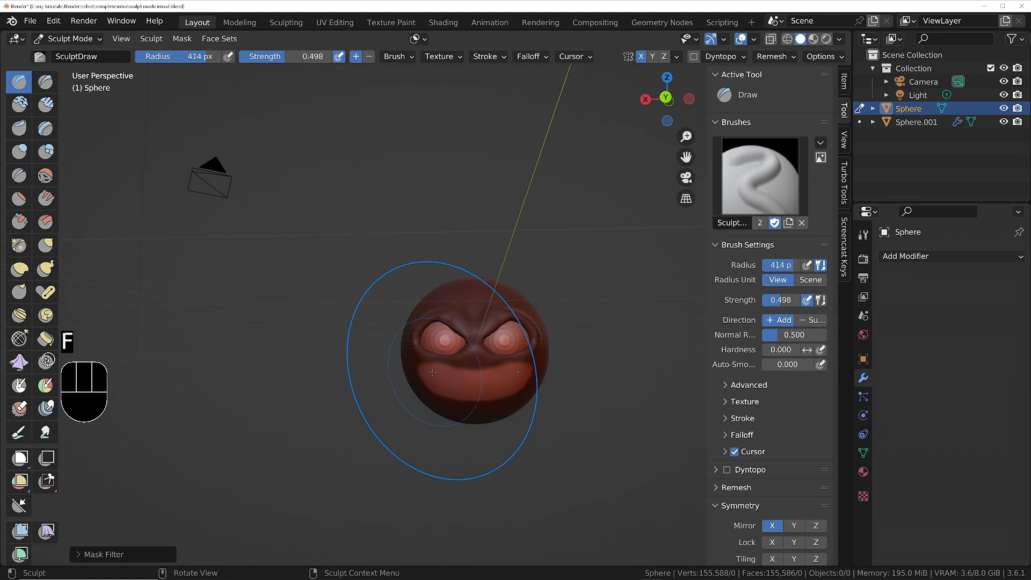
{"action": "mouse_move", "coordinate": [528, 370]}
{"action": "left_mouse_down"}
{"action": "mouse_move", "coordinate": [465, 376]}
{"action": "mouse_move", "coordinate": [514, 374]}
{"action": "left_mouse_up"}
{"action": "key", "text": "ctrl+z"}
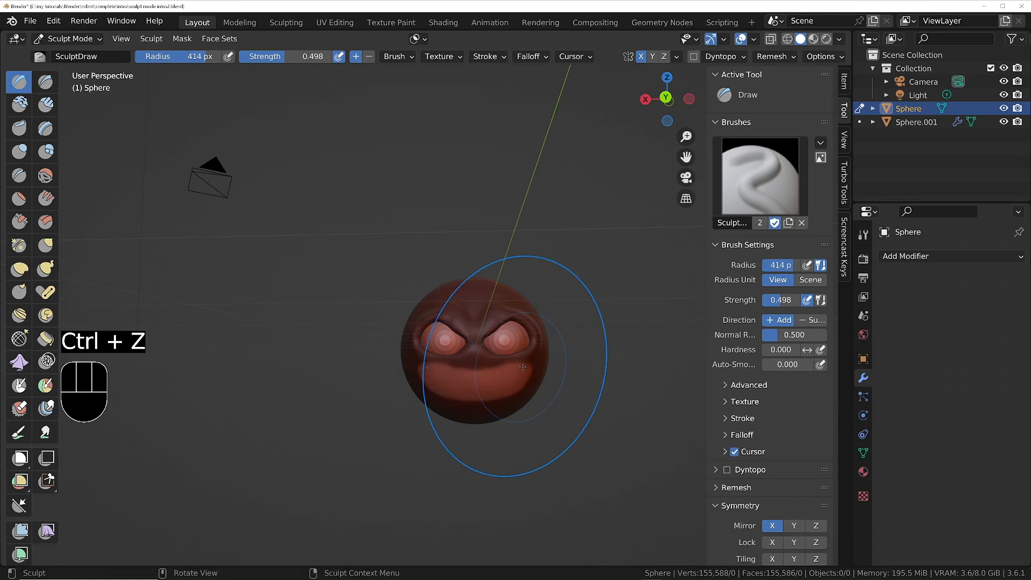
{"action": "middle_click_drag", "start_coordinate": [473, 375], "coordinate": [431, 387]}
{"action": "scroll", "coordinate": [430, 387], "scroll_direction": "up", "scroll_amount": 4}
{"action": "scroll", "coordinate": [431, 387], "scroll_direction": "up", "scroll_amount": 5}
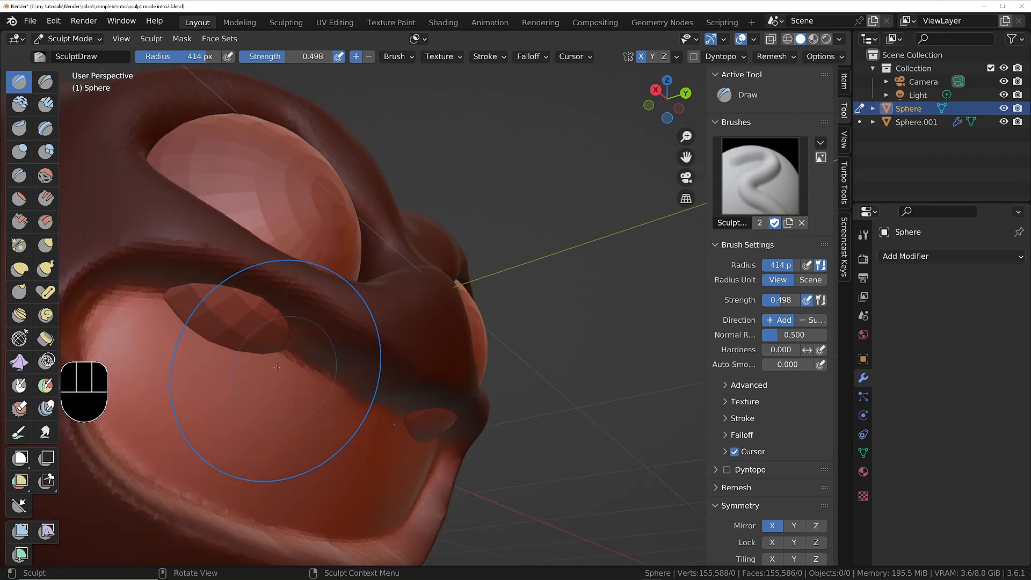
Build up the upper inside of the mouth to cover the eyeballs poking through its surface.
{"action": "left_click_drag", "start_coordinate": [288, 310], "coordinate": [322, 370]}
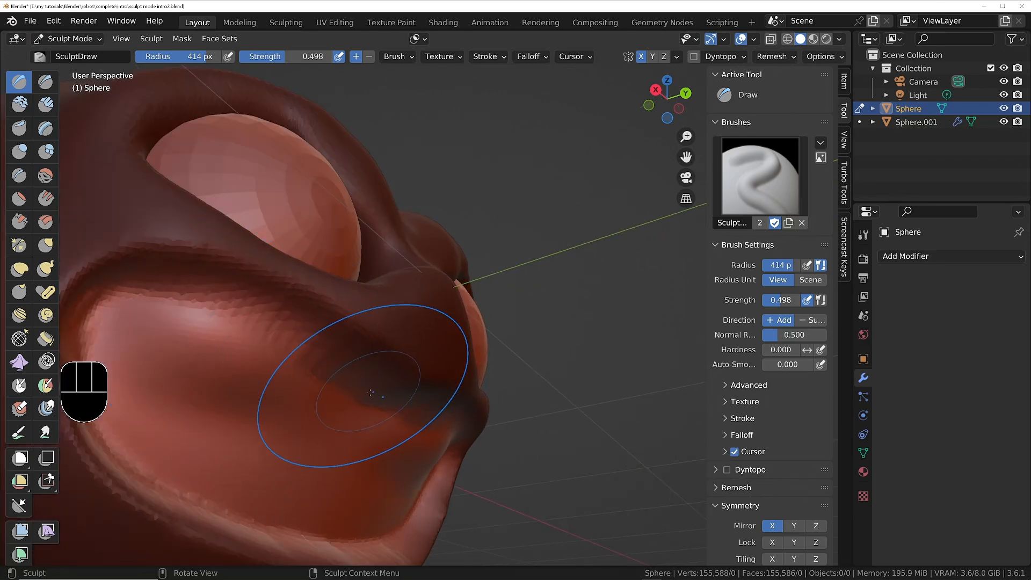
{"action": "middle_click_drag", "start_coordinate": [344, 387], "coordinate": [327, 379]}
{"action": "scroll", "coordinate": [327, 378], "scroll_direction": "down", "scroll_amount": 3}
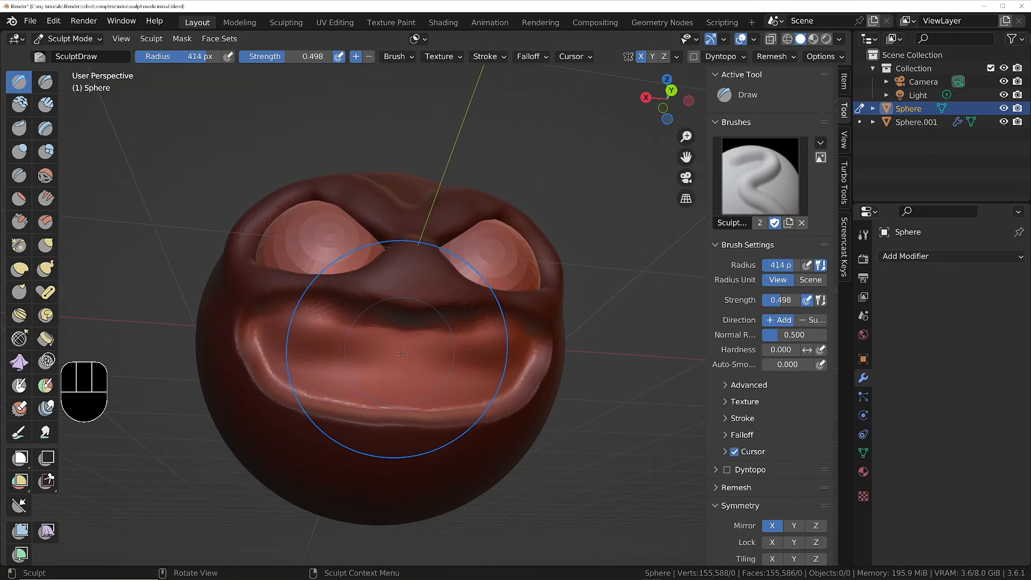
{"action": "mouse_move", "coordinate": [368, 432]}
{"action": "middle_mouse_down"}
{"action": "mouse_move", "coordinate": [464, 388]}
{"action": "mouse_move", "coordinate": [276, 369]}
{"action": "middle_mouse_up"}
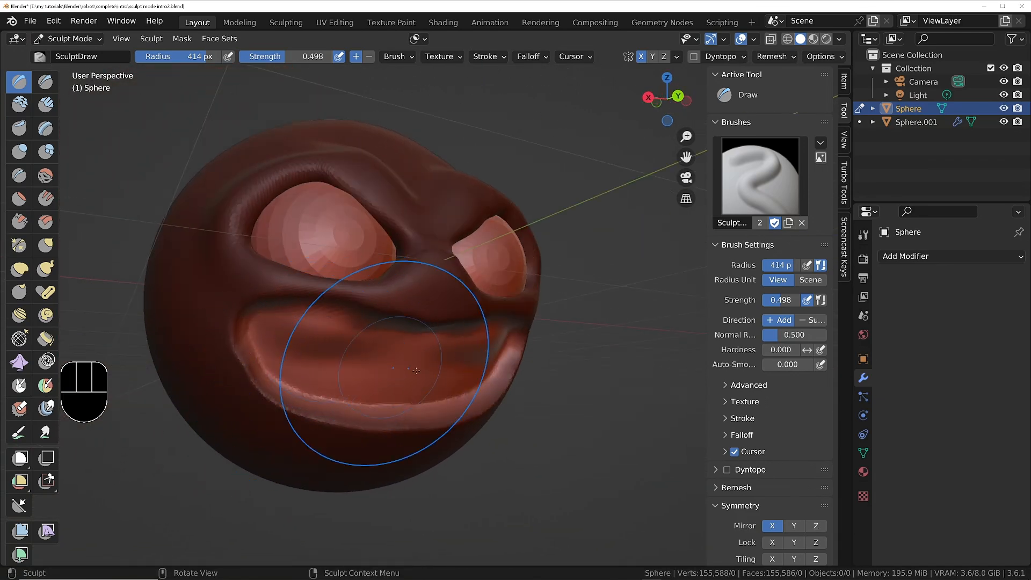
Reduce the Draw brush radius to 178 px and carve along the inside of the lower lip to deepen the mouth.
{"action": "key", "text": "f"}
{"action": "left_click", "coordinate": [348, 373]}
{"action": "middle_click_drag", "start_coordinate": [376, 370], "coordinate": [354, 376]}
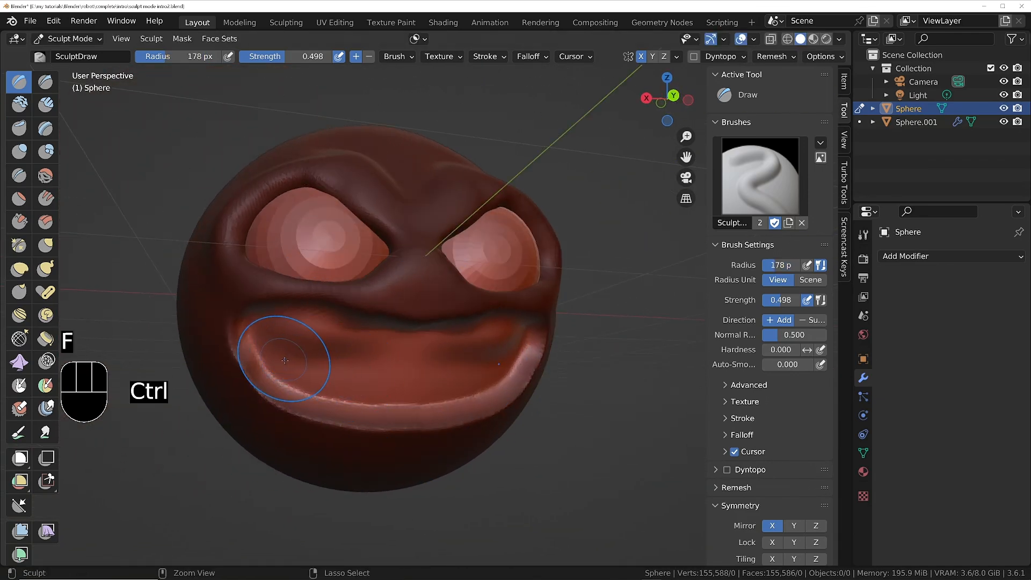
{"action": "mouse_move", "coordinate": [287, 359]}
{"action": "left_mouse_down", "text": "ctrl"}
{"action": "mouse_move", "coordinate": [416, 379]}
{"action": "mouse_move", "coordinate": [455, 372]}
{"action": "left_mouse_up", "text": "ctrl"}
{"action": "left_click_drag", "start_coordinate": [342, 375], "coordinate": [340, 409], "text": "ctrl"}
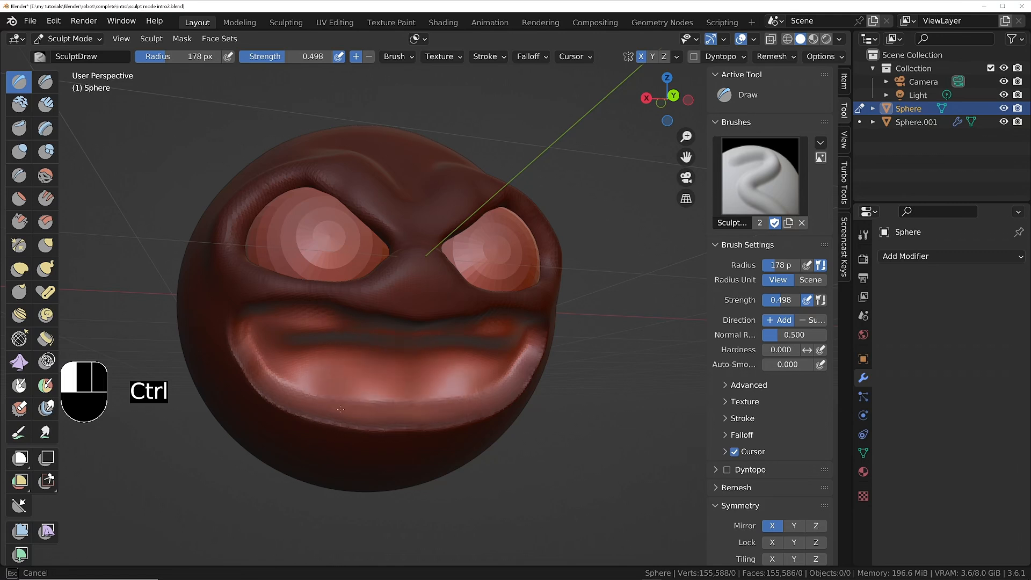
{"action": "left_click_drag", "start_coordinate": [259, 354], "coordinate": [427, 396], "text": "ctrl"}
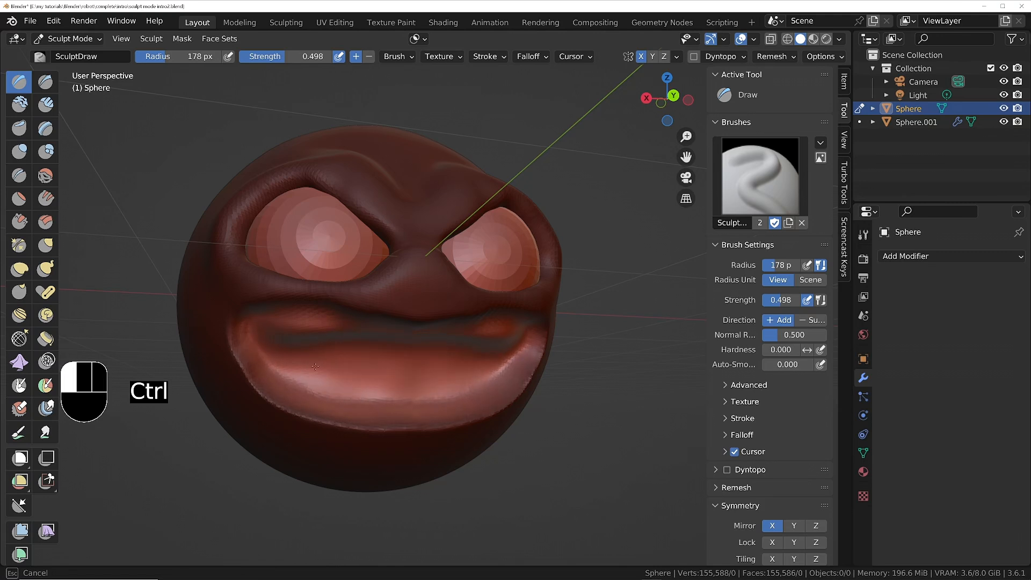
{"action": "left_click_drag", "start_coordinate": [352, 376], "coordinate": [420, 364], "text": "ctrl"}
{"action": "middle_click_drag", "start_coordinate": [425, 356], "coordinate": [482, 358]}
{"action": "mouse_move", "coordinate": [430, 370]}
{"action": "left_mouse_down", "text": "ctrl"}
{"action": "mouse_move", "coordinate": [389, 388]}
{"action": "mouse_move", "coordinate": [430, 390]}
{"action": "left_mouse_up", "text": "ctrl"}
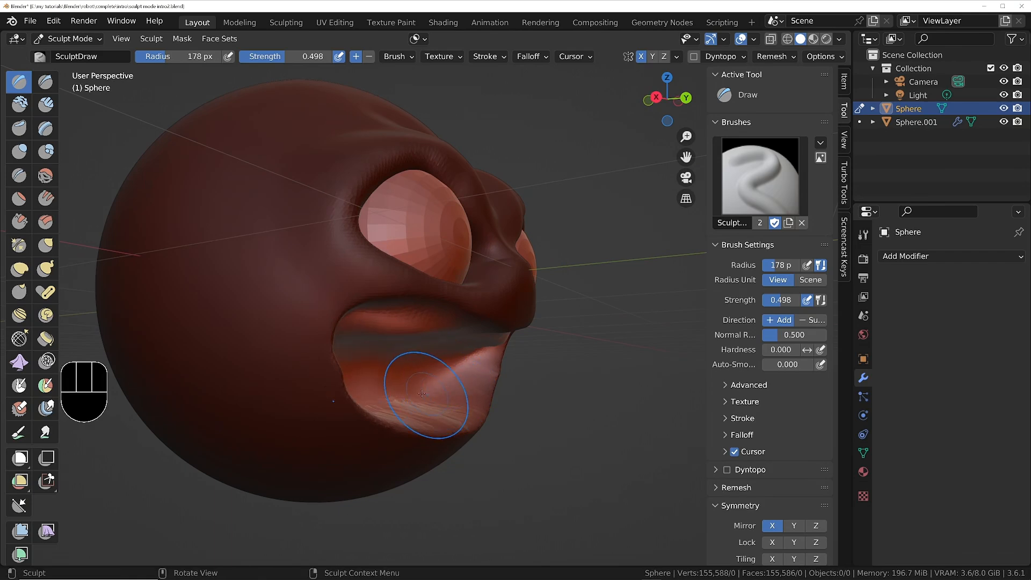
Examine the mesh density and stretched polygons around the lower mouth in wireframe shading, and return to solid shading.
{"action": "mouse_move", "coordinate": [429, 392]}
{"action": "middle_mouse_down"}
{"action": "mouse_move", "coordinate": [367, 396]}
{"action": "mouse_move", "coordinate": [433, 411]}
{"action": "mouse_move", "coordinate": [460, 344]}
{"action": "mouse_move", "coordinate": [441, 442]}
{"action": "mouse_move", "coordinate": [444, 327]}
{"action": "middle_mouse_up"}
{"action": "middle_click_drag", "start_coordinate": [443, 370], "coordinate": [445, 322], "text": "ctrl"}
{"action": "key", "text": "z"}
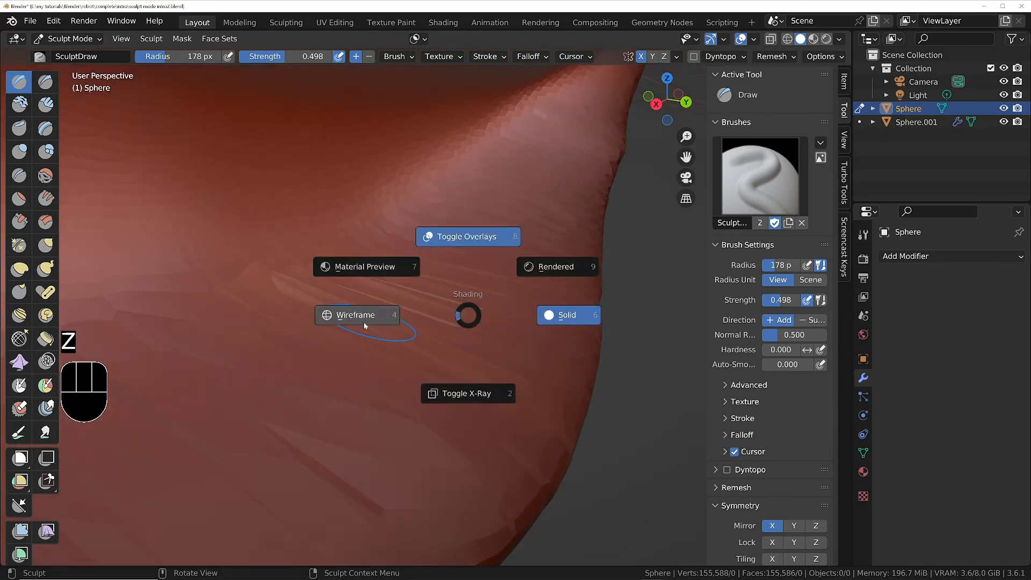
{"action": "left_click", "coordinate": [362, 321]}
{"action": "mouse_move", "coordinate": [414, 288]}
{"action": "middle_mouse_down", "text": "ctrl"}
{"action": "mouse_move", "coordinate": [403, 306]}
{"action": "mouse_move", "coordinate": [441, 453]}
{"action": "middle_mouse_up", "text": "ctrl"}
{"action": "middle_click_drag", "start_coordinate": [456, 180], "coordinate": [470, 287], "text": "ctrl"}
{"action": "middle_click_drag", "start_coordinate": [523, 229], "coordinate": [397, 268], "text": "shift"}
{"action": "middle_click_drag", "start_coordinate": [352, 295], "coordinate": [349, 255]}
{"action": "middle_click_drag", "start_coordinate": [340, 395], "coordinate": [400, 329], "text": "shift"}
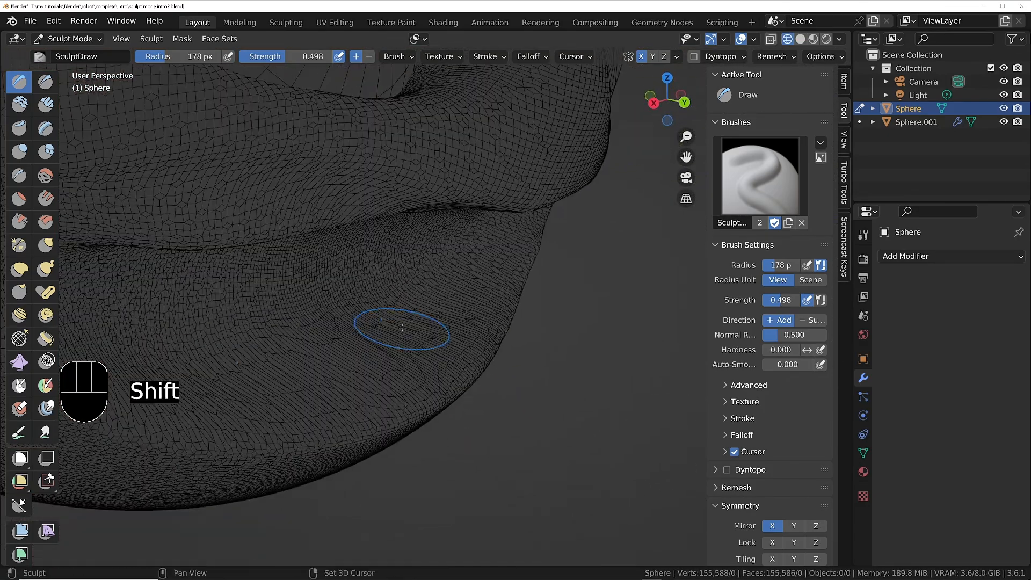
{"action": "scroll", "coordinate": [399, 334], "scroll_direction": "up", "scroll_amount": 2}
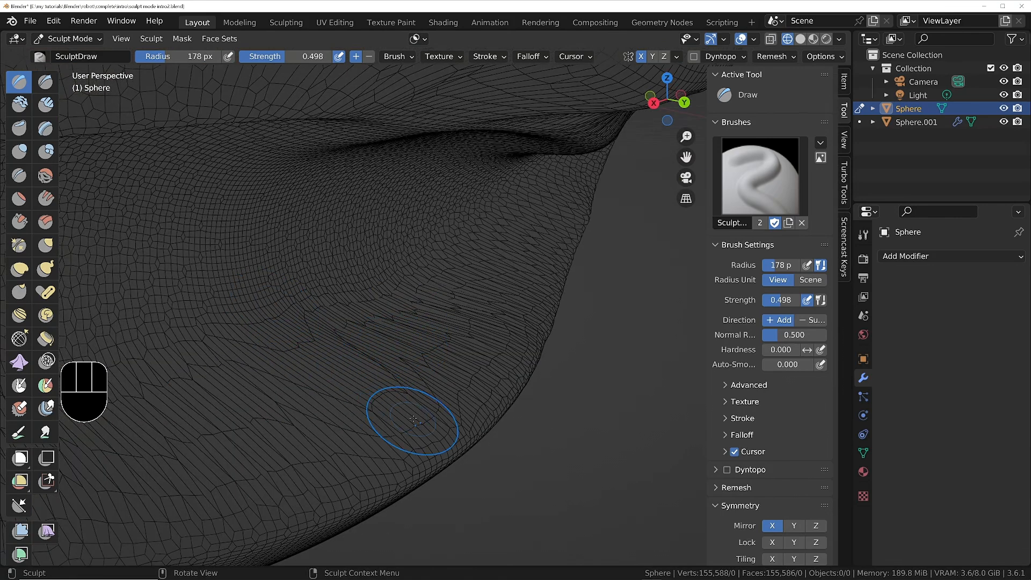
{"action": "scroll", "coordinate": [408, 357], "scroll_direction": "down", "scroll_amount": 3}
{"action": "key", "text": "r"}
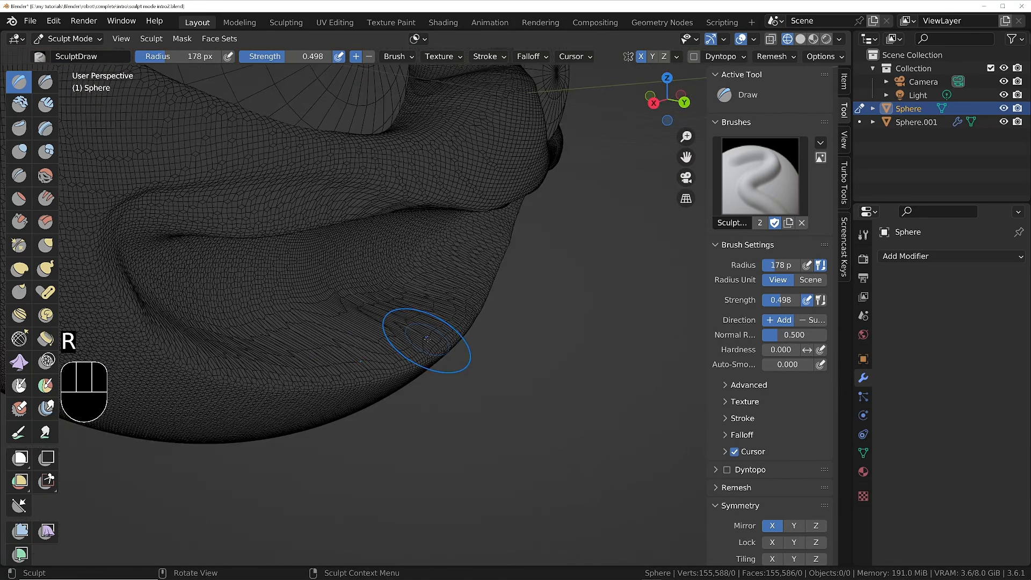
{"action": "key", "text": "z"}
{"action": "scroll", "coordinate": [393, 297], "scroll_direction": "down", "scroll_amount": 3}
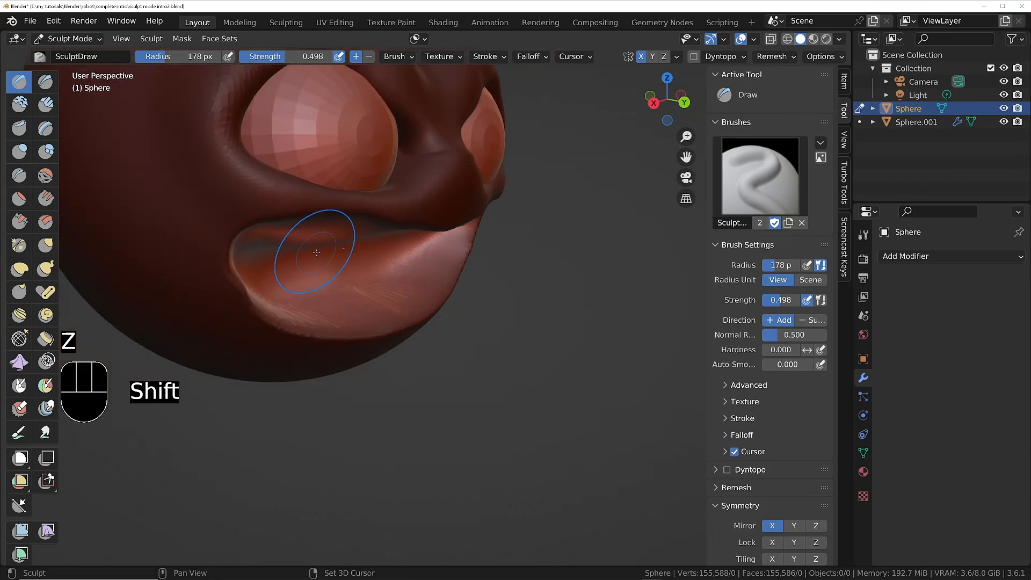
Set the voxel size to about 0.0265 m and voxel remesh the head.
{"action": "middle_click_drag", "start_coordinate": [316, 250], "coordinate": [545, 374], "text": "shift"}
{"action": "key", "text": "r"}
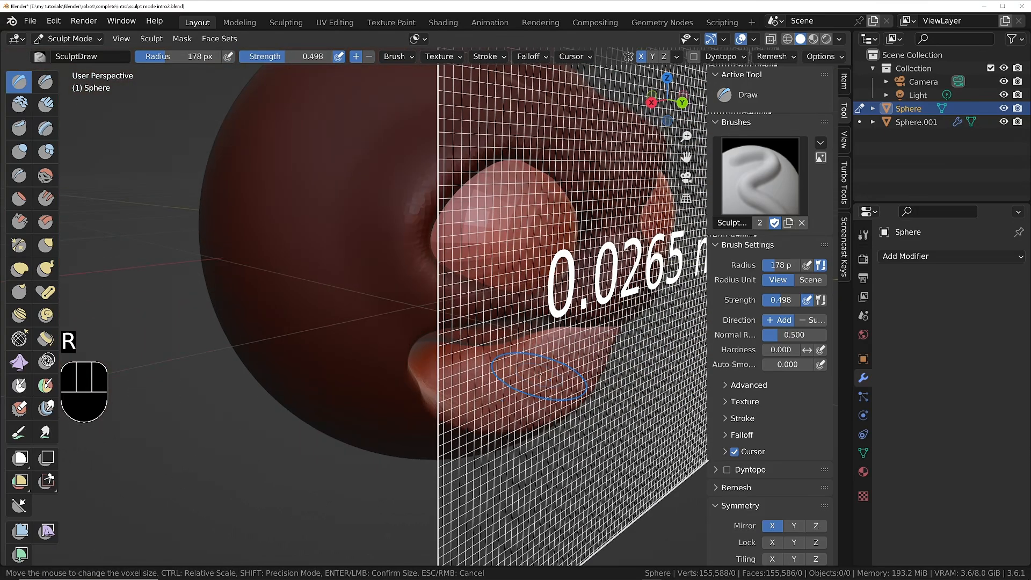
{"action": "left_click", "coordinate": [547, 376]}
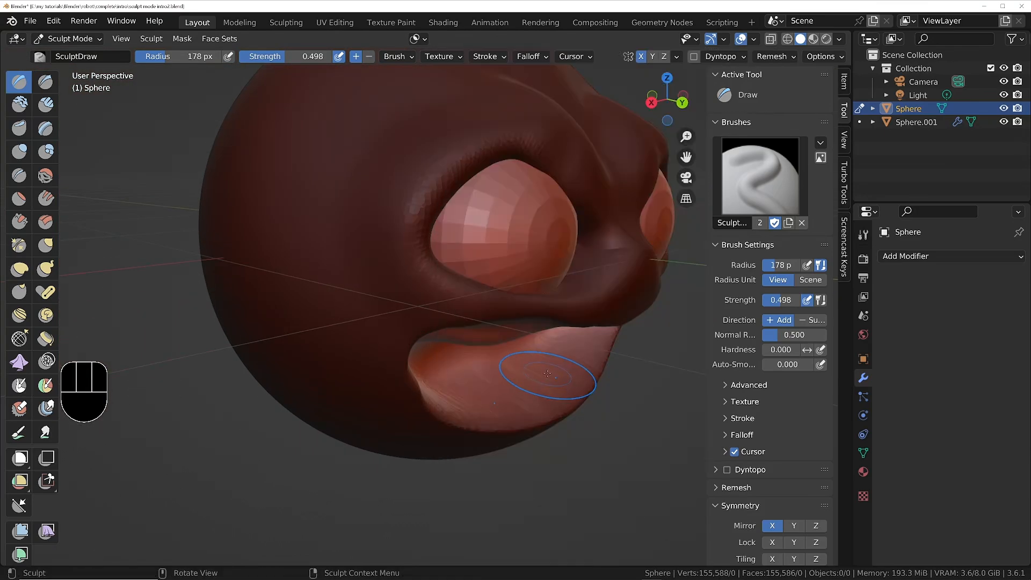
{"action": "key", "text": "ctrl"}
{"action": "key", "text": "ctrl+r"}
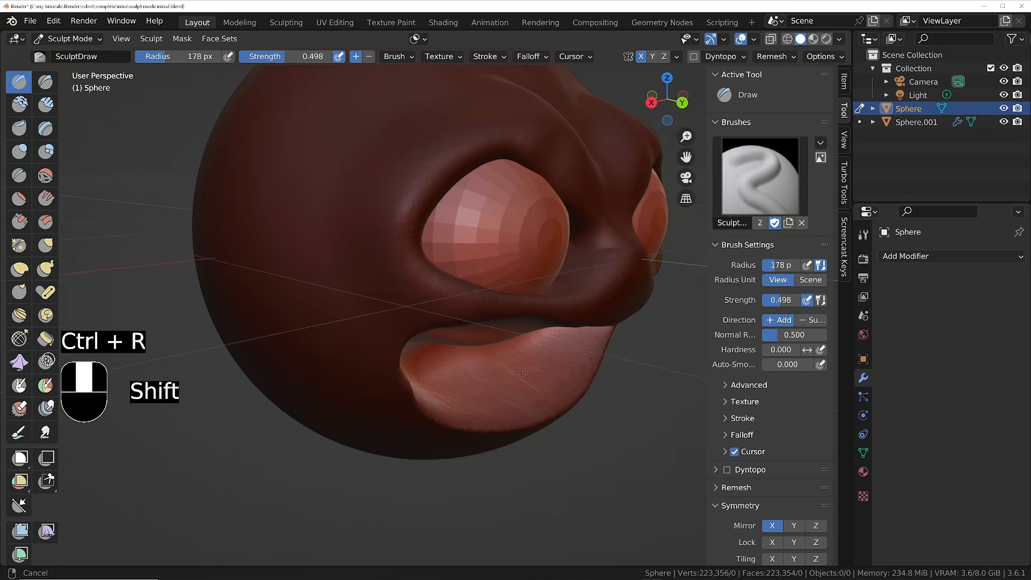
Smooth the stretched surface along the inside and edge of the lower lip.
{"action": "middle_click_drag", "start_coordinate": [542, 375], "coordinate": [409, 371]}
{"action": "scroll", "coordinate": [409, 370], "scroll_direction": "up", "scroll_amount": 5}
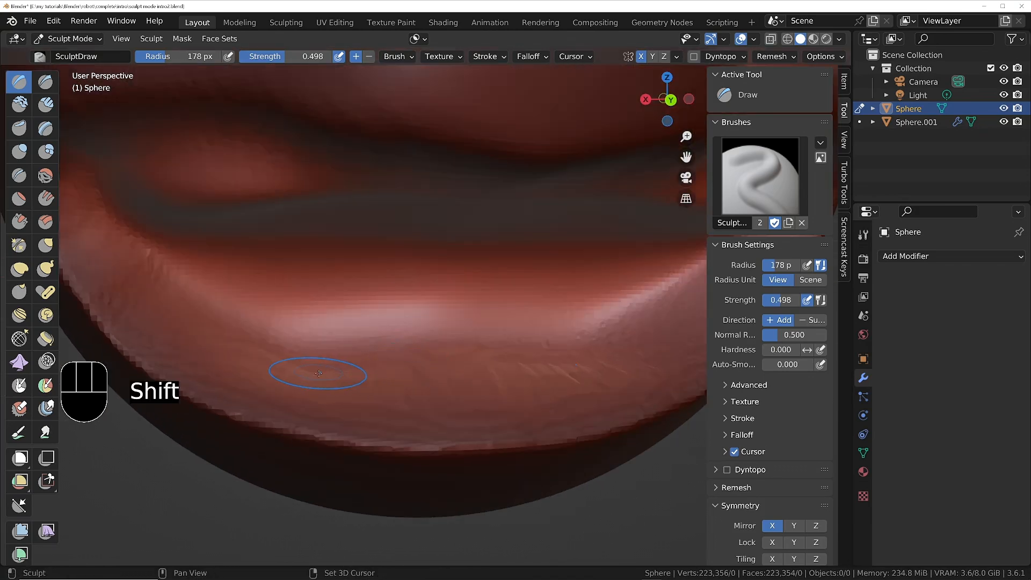
{"action": "left_click_drag", "start_coordinate": [316, 369], "coordinate": [543, 324], "text": "shift"}
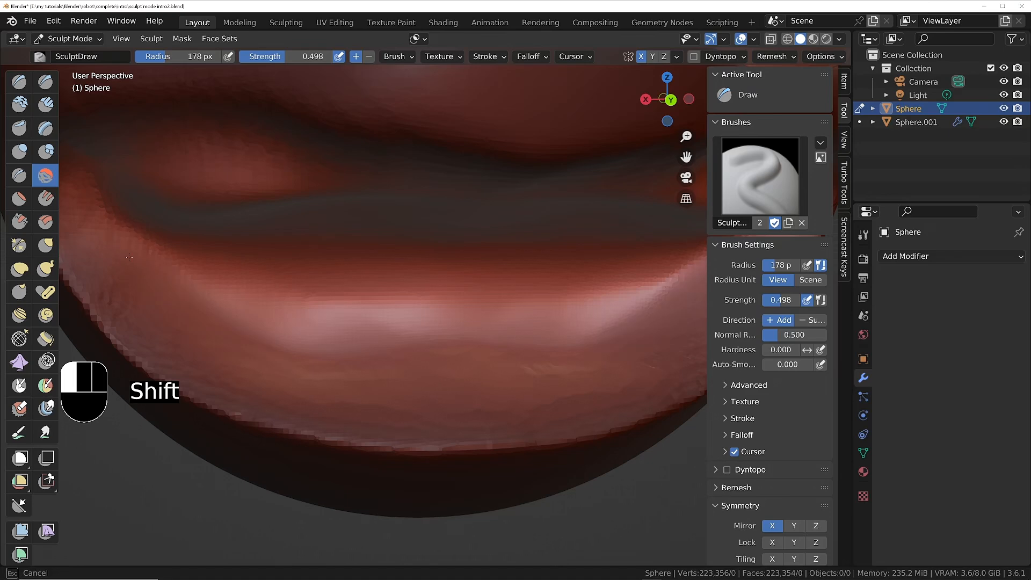
{"action": "left_click_drag", "start_coordinate": [349, 420], "coordinate": [356, 419], "text": "shift"}
{"action": "middle_click_drag", "start_coordinate": [355, 408], "coordinate": [367, 451], "text": "ctrl"}
{"action": "mouse_move", "coordinate": [384, 397]}
{"action": "middle_mouse_down"}
{"action": "mouse_move", "coordinate": [376, 357]}
{"action": "mouse_move", "coordinate": [483, 352]}
{"action": "mouse_move", "coordinate": [299, 357]}
{"action": "middle_mouse_up"}
{"action": "mouse_move", "coordinate": [452, 368]}
{"action": "middle_mouse_down"}
{"action": "mouse_move", "coordinate": [323, 306]}
{"action": "mouse_move", "coordinate": [291, 278]}
{"action": "middle_mouse_up"}
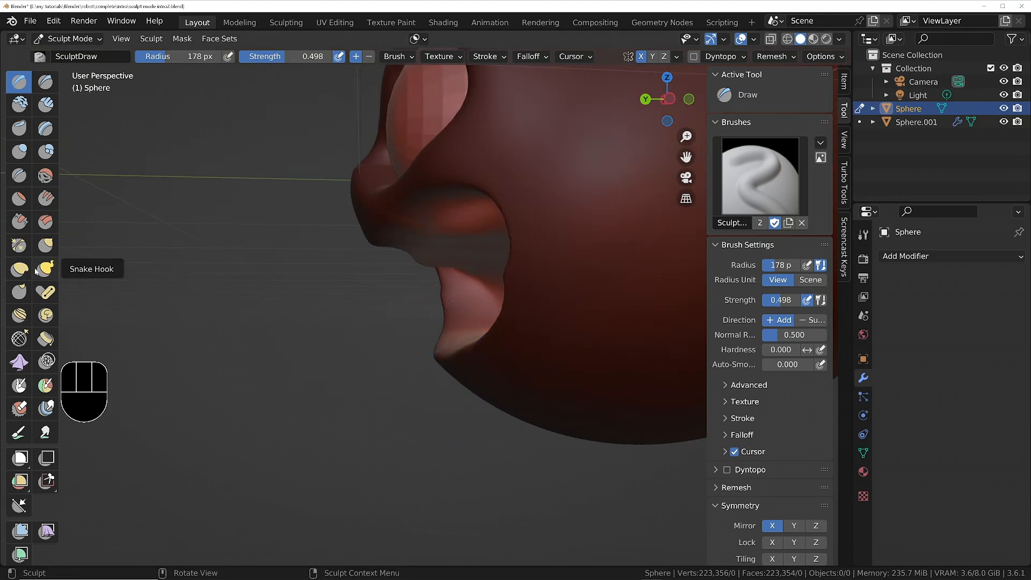
Pull the lower edge of the mouth forward from the side with the Grab brush at a 282 px radius and strength 1.000.
{"action": "left_click", "coordinate": [45, 244]}
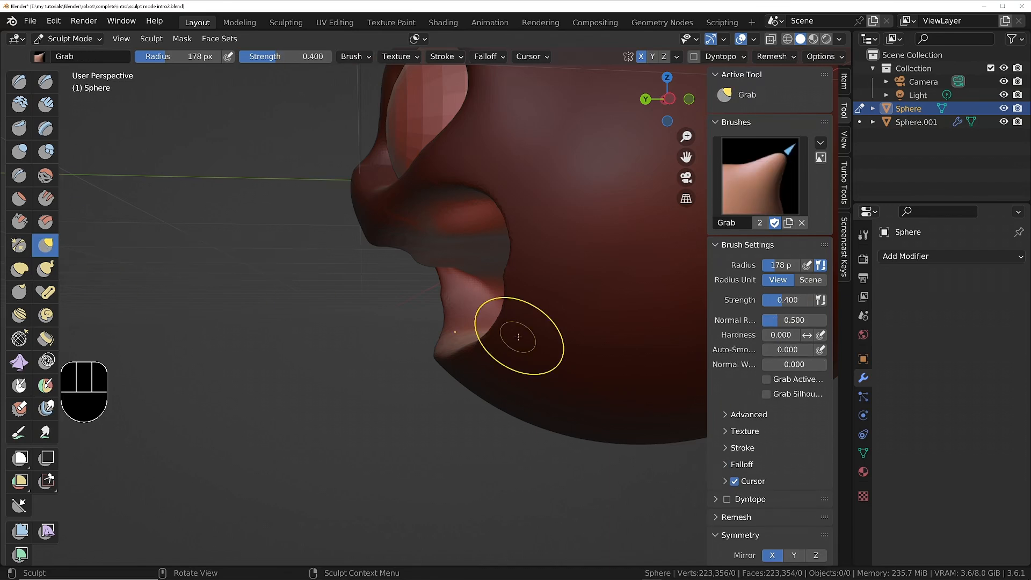
{"action": "scroll", "coordinate": [515, 332], "scroll_direction": "down", "scroll_amount": 2}
{"action": "middle_click_drag", "start_coordinate": [509, 329], "coordinate": [490, 333]}
{"action": "key", "text": "f"}
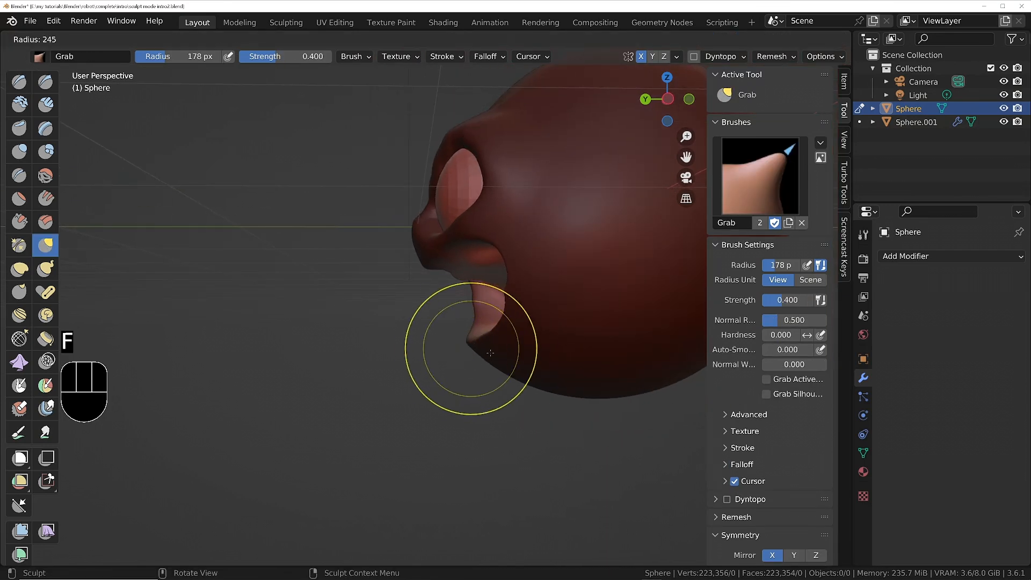
{"action": "left_click", "coordinate": [481, 334]}
{"action": "left_click_drag", "start_coordinate": [452, 343], "coordinate": [437, 348]}
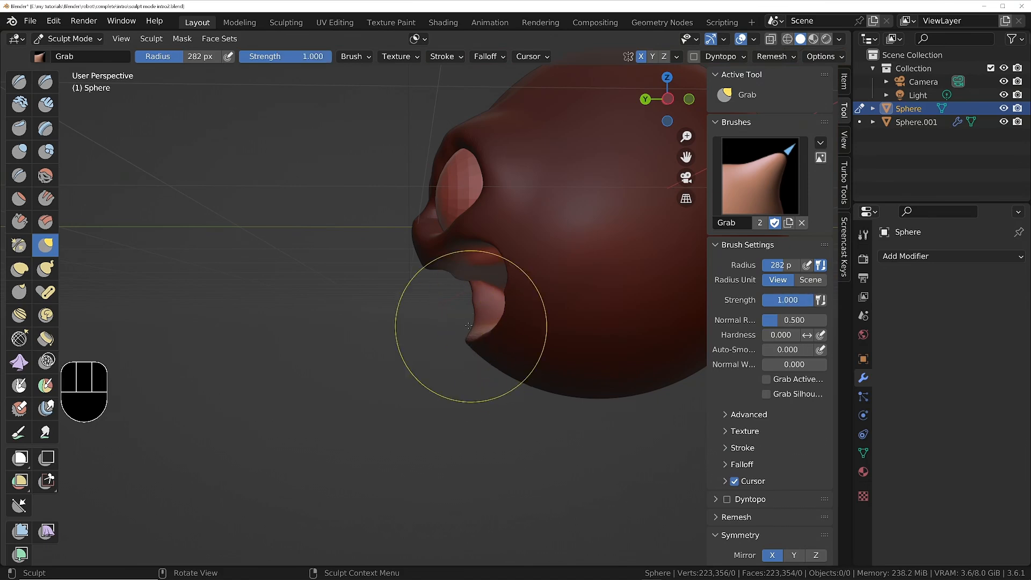
{"action": "middle_click_drag", "start_coordinate": [470, 327], "coordinate": [660, 335]}
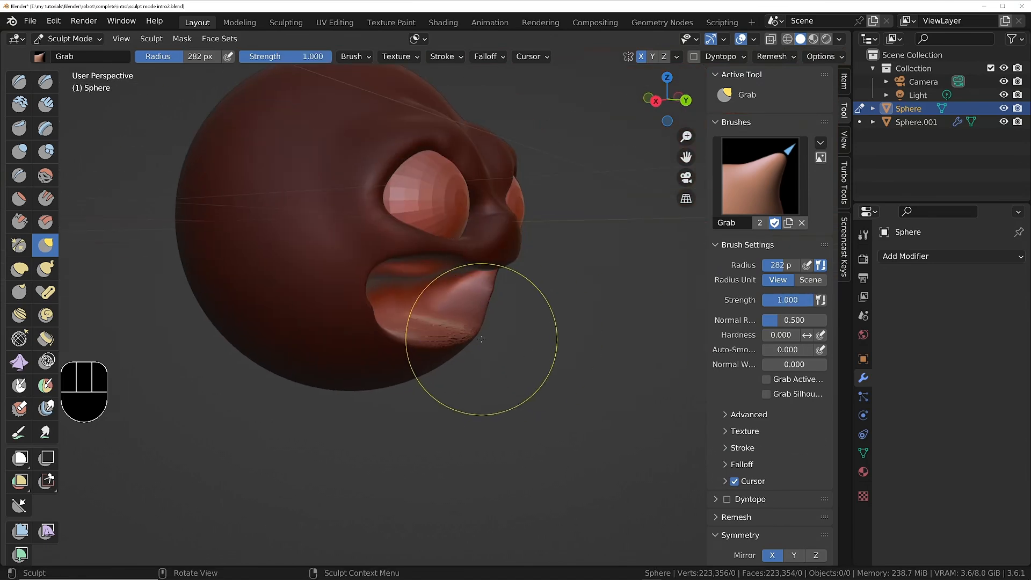
{"action": "key", "text": "ctrl+z"}
{"action": "mouse_move", "coordinate": [456, 325]}
{"action": "middle_mouse_down"}
{"action": "mouse_move", "coordinate": [409, 334]}
{"action": "mouse_move", "coordinate": [432, 274]}
{"action": "mouse_move", "coordinate": [450, 318]}
{"action": "mouse_move", "coordinate": [427, 290]}
{"action": "mouse_move", "coordinate": [450, 303]}
{"action": "middle_mouse_up"}
Clear the mask from the whole head.
{"action": "left_click", "coordinate": [182, 38]}
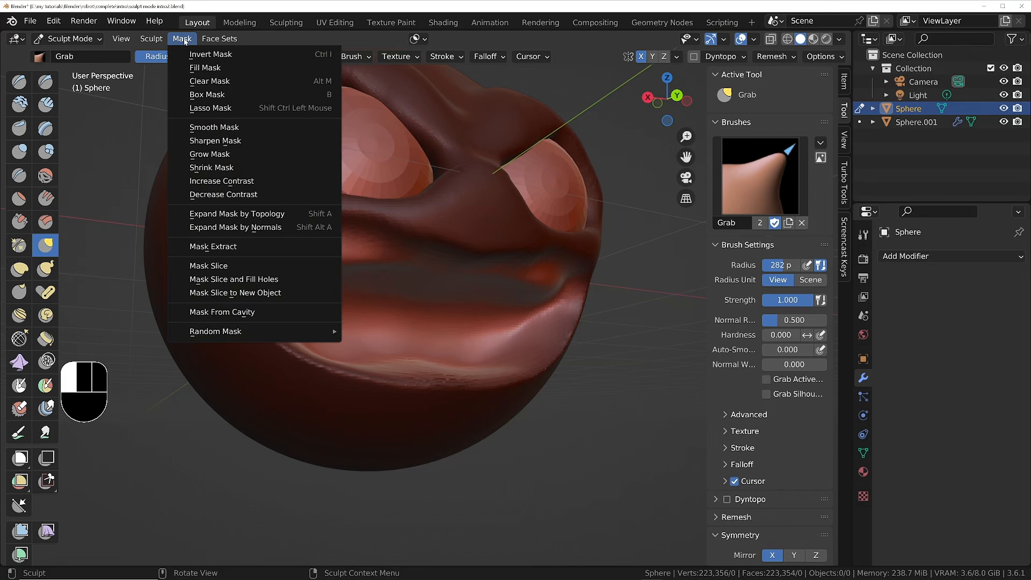
{"action": "left_click", "coordinate": [205, 82]}
{"action": "middle_click_drag", "start_coordinate": [395, 334], "coordinate": [411, 366]}
{"action": "scroll", "coordinate": [473, 362], "scroll_direction": "down", "scroll_amount": 1}
{"action": "scroll", "coordinate": [409, 367], "scroll_direction": "up", "scroll_amount": 3}
Smooth the inner surface of the lower lip across the mouth with smoothing strokes.
{"action": "left_click_drag", "start_coordinate": [380, 385], "coordinate": [472, 358], "text": "shift"}
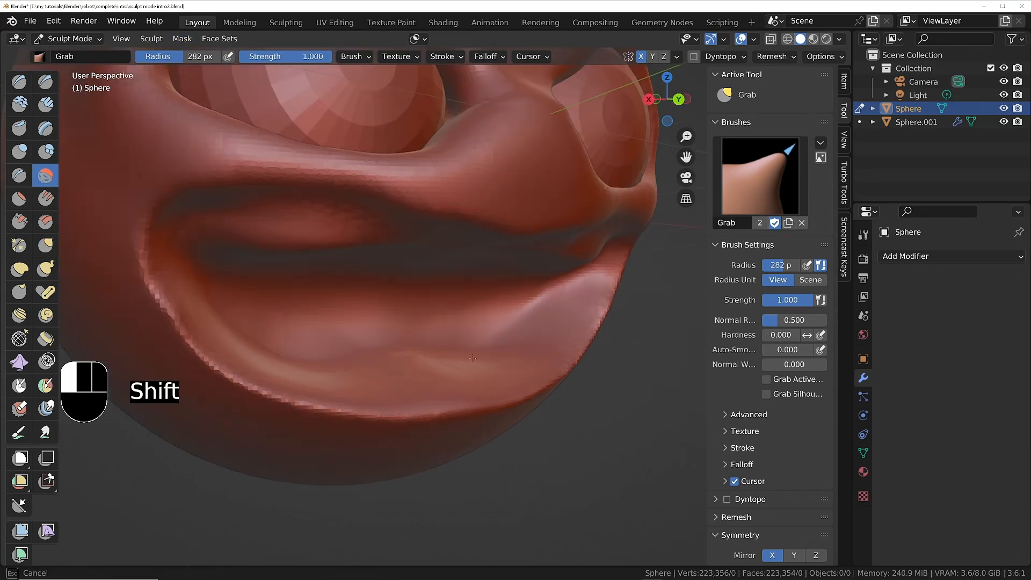
{"action": "mouse_move", "coordinate": [532, 325]}
{"action": "left_mouse_down", "text": "shift"}
{"action": "mouse_move", "coordinate": [252, 368]}
{"action": "mouse_move", "coordinate": [257, 360]}
{"action": "mouse_move", "coordinate": [185, 308]}
{"action": "mouse_move", "coordinate": [202, 312]}
{"action": "left_mouse_up", "text": "shift"}
{"action": "middle_click_drag", "start_coordinate": [203, 311], "coordinate": [257, 314]}
{"action": "middle_click_drag", "start_coordinate": [258, 314], "coordinate": [377, 320], "text": "ctrl"}
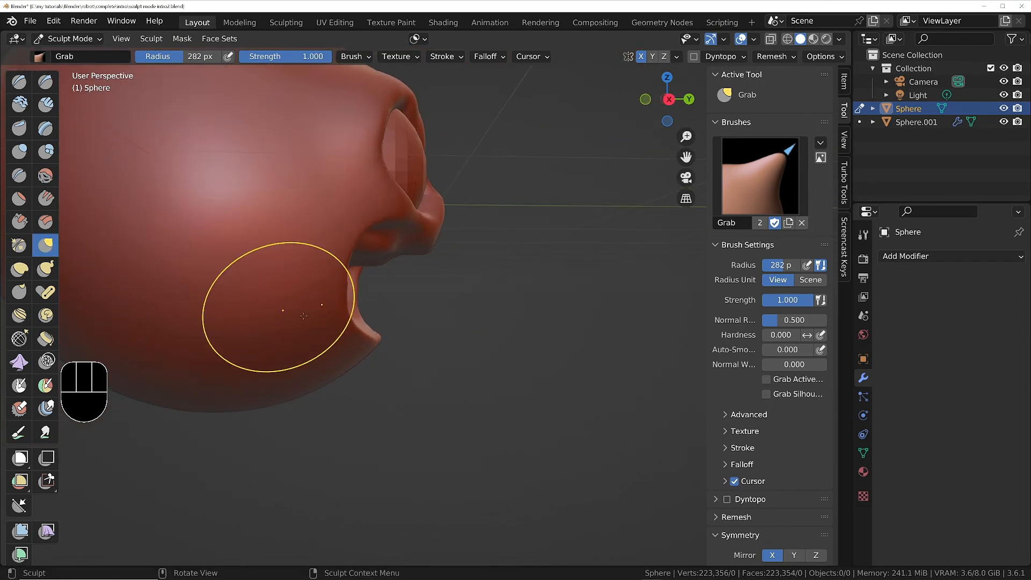
Reshape the lower lip, mouth corners and surrounding face with Grab strokes at a 282 px radius from the side and front.
{"action": "left_click_drag", "start_coordinate": [374, 329], "coordinate": [426, 345]}
{"action": "middle_click_drag", "start_coordinate": [438, 279], "coordinate": [361, 307]}
{"action": "left_click_drag", "start_coordinate": [361, 301], "coordinate": [370, 324]}
{"action": "mouse_move", "coordinate": [446, 308]}
{"action": "middle_mouse_down"}
{"action": "mouse_move", "coordinate": [494, 263]}
{"action": "mouse_move", "coordinate": [449, 244]}
{"action": "middle_mouse_up"}
{"action": "middle_click_drag", "start_coordinate": [414, 322], "coordinate": [448, 271]}
{"action": "middle_click_drag", "start_coordinate": [468, 225], "coordinate": [511, 245], "text": "shift"}
{"action": "middle_click_drag", "start_coordinate": [468, 316], "coordinate": [458, 271], "text": "ctrl"}
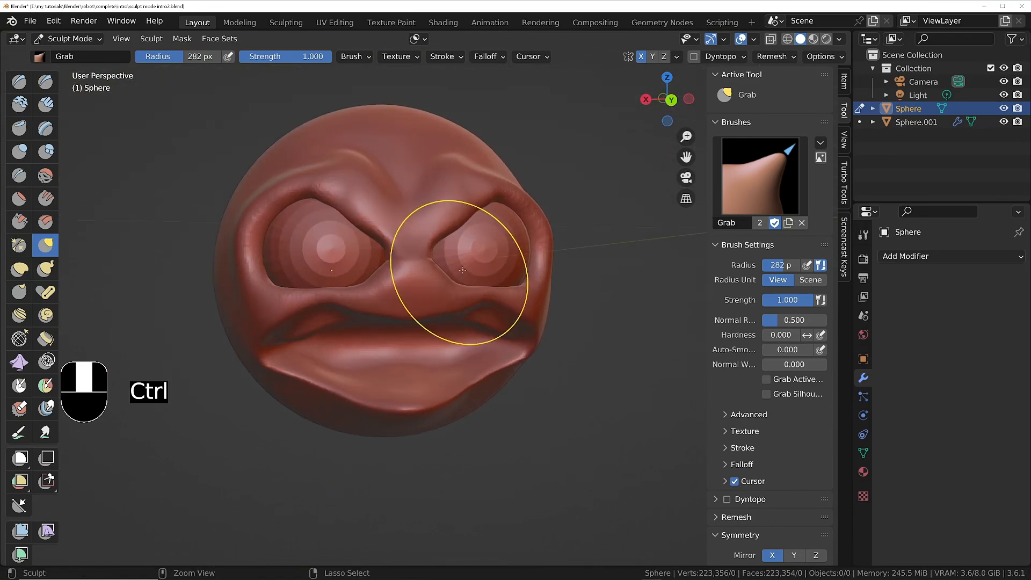
{"action": "mouse_move", "coordinate": [397, 373]}
{"action": "middle_mouse_down"}
{"action": "mouse_move", "coordinate": [465, 377]}
{"action": "mouse_move", "coordinate": [334, 375]}
{"action": "mouse_move", "coordinate": [363, 371]}
{"action": "mouse_move", "coordinate": [371, 391]}
{"action": "middle_mouse_up"}
{"action": "mouse_move", "coordinate": [412, 352]}
{"action": "middle_mouse_down", "text": "ctrl"}
{"action": "mouse_move", "coordinate": [420, 375]}
{"action": "mouse_move", "coordinate": [440, 345]}
{"action": "mouse_move", "coordinate": [484, 336]}
{"action": "mouse_move", "coordinate": [432, 327]}
{"action": "mouse_move", "coordinate": [451, 348]}
{"action": "middle_mouse_up", "text": "ctrl"}
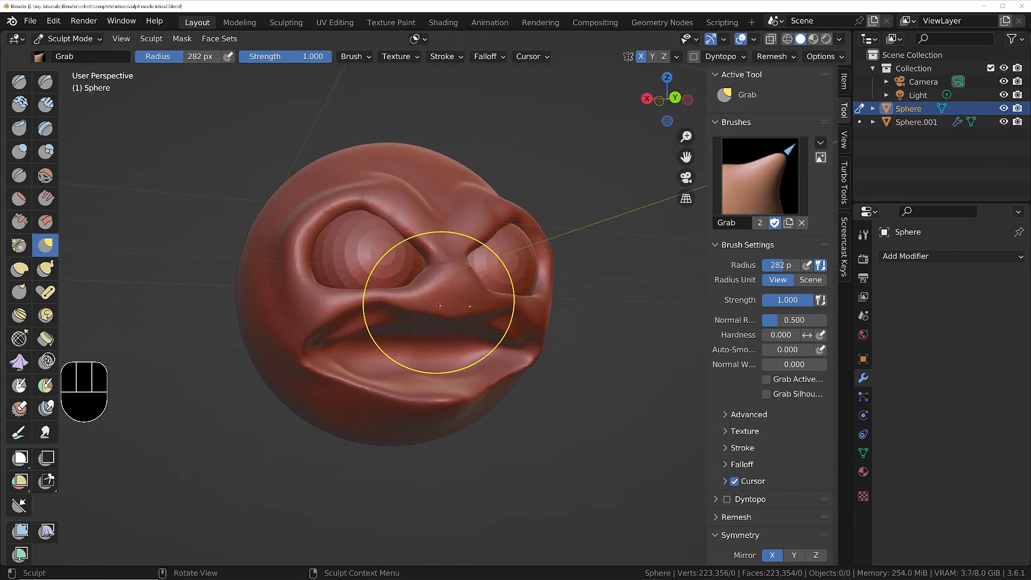
{"action": "mouse_move", "coordinate": [455, 322]}
{"action": "middle_mouse_down", "text": "ctrl"}
{"action": "mouse_move", "coordinate": [455, 301]}
{"action": "mouse_move", "coordinate": [439, 304]}
{"action": "mouse_move", "coordinate": [447, 242]}
{"action": "mouse_move", "coordinate": [428, 295]}
{"action": "mouse_move", "coordinate": [441, 317]}
{"action": "middle_mouse_up", "text": "ctrl"}
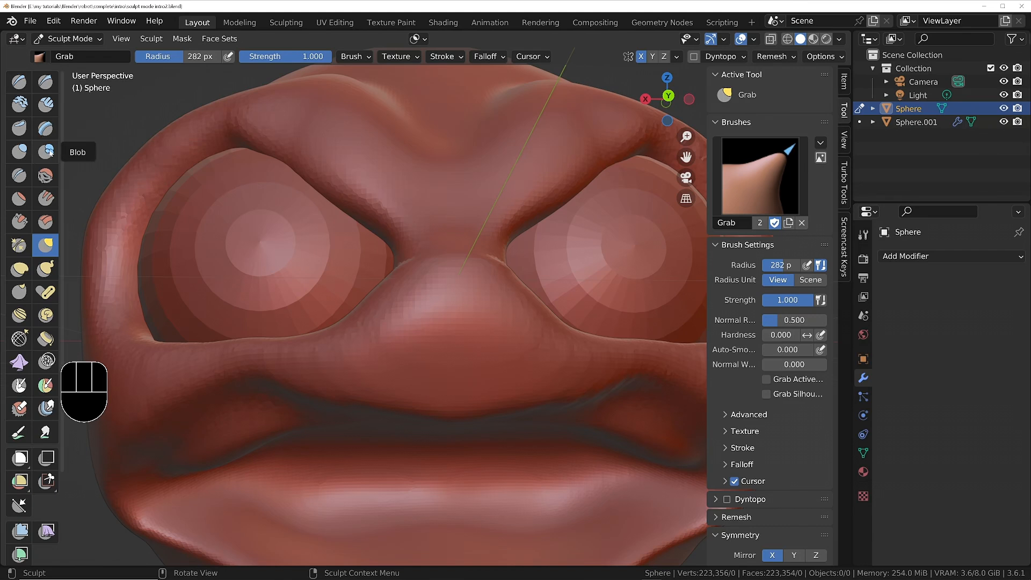
Switch to the Blob brush, with Magnify set to 0.353 and the radius to 107 px.
{"action": "left_click", "coordinate": [48, 152]}
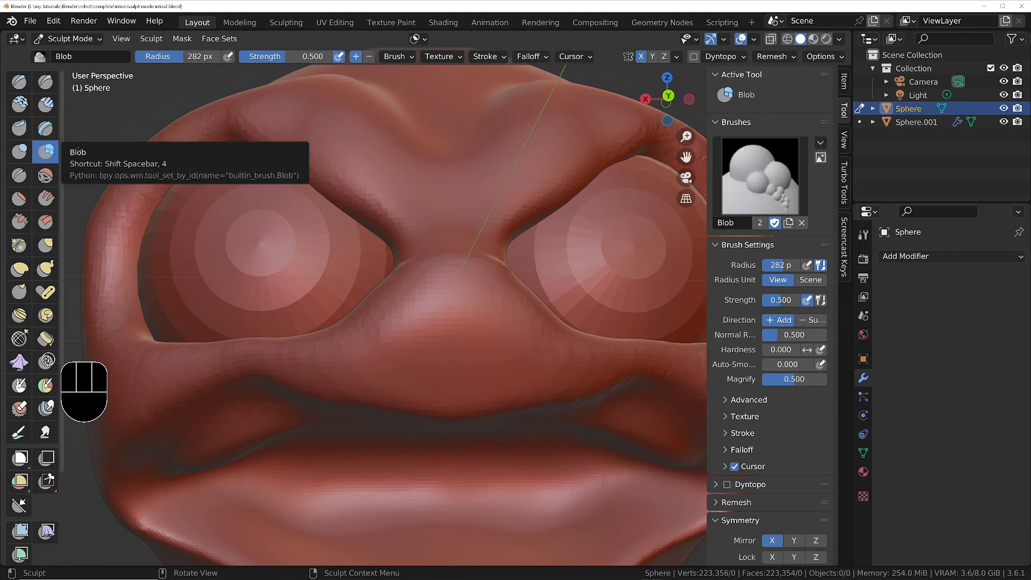
{"action": "left_click", "coordinate": [409, 57]}
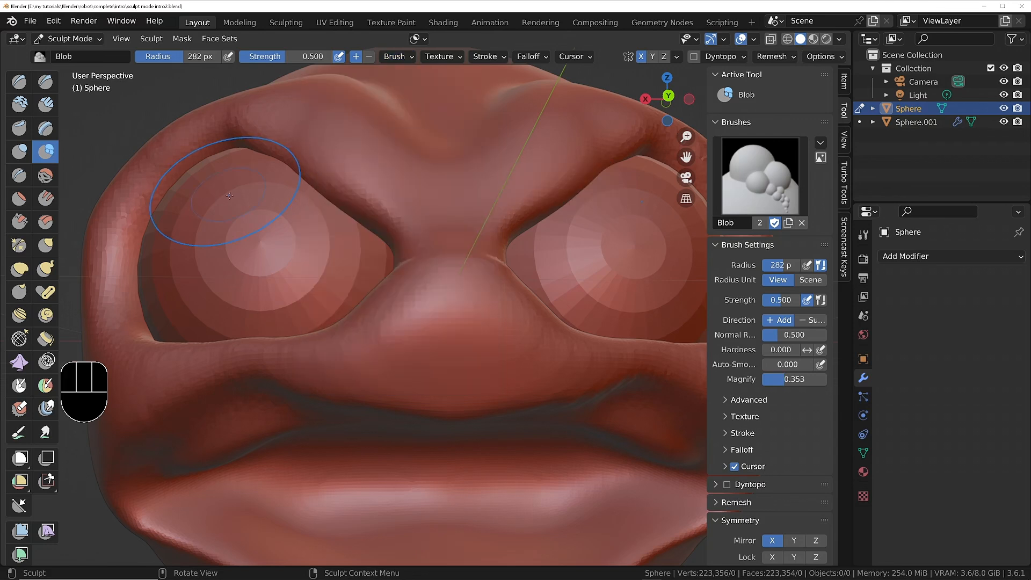
{"action": "key", "text": "f"}
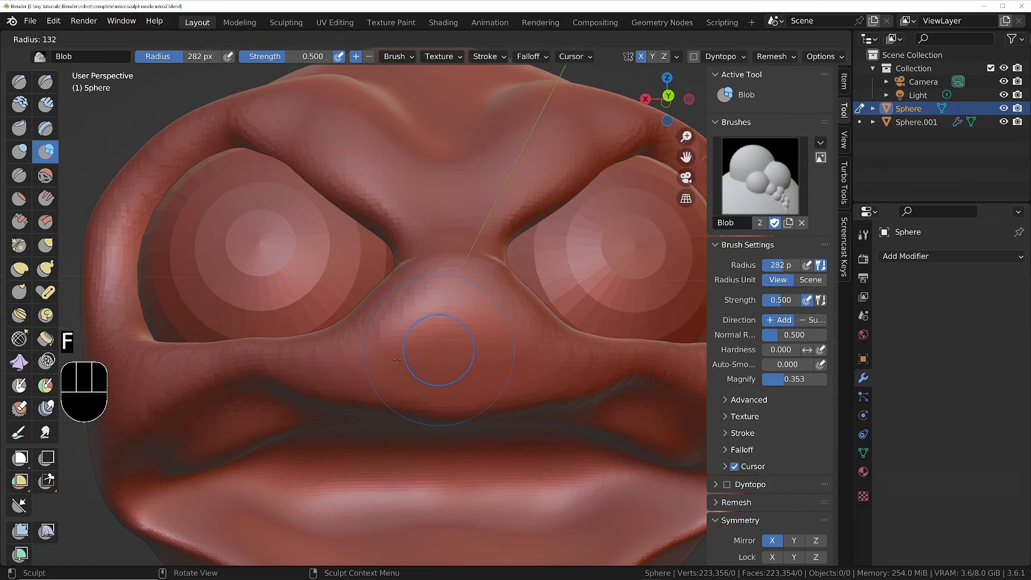
{"action": "left_click", "coordinate": [391, 361]}
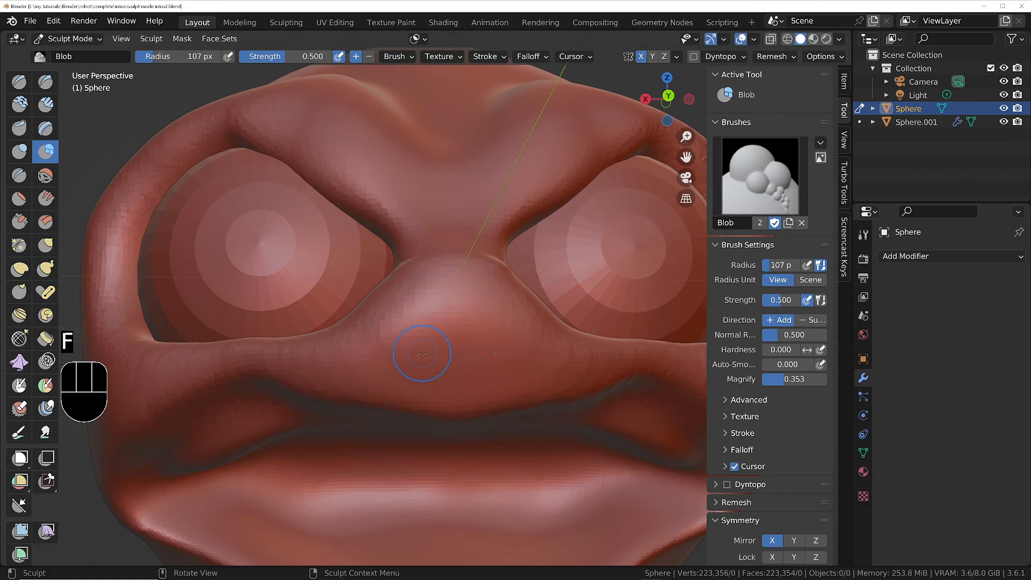
Try sinking a mirrored pair of nostrils into the nose with Blob strokes, and undo them.
{"action": "left_click", "coordinate": [422, 353]}
{"action": "key", "text": "ctrl+z"}
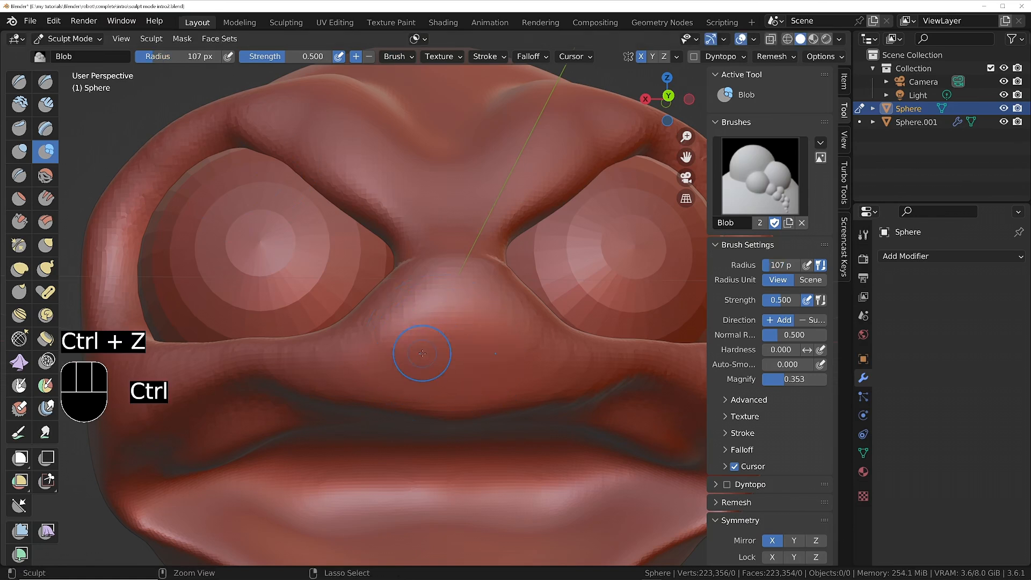
{"action": "left_click", "coordinate": [422, 353], "text": "ctrl"}
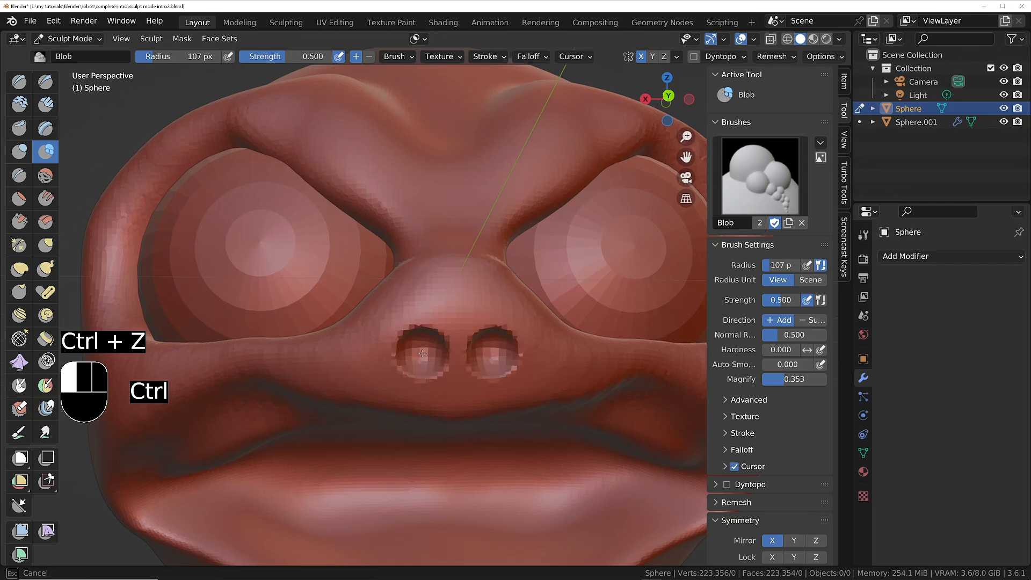
{"action": "mouse_move", "coordinate": [422, 353]}
{"action": "middle_mouse_down"}
{"action": "mouse_move", "coordinate": [468, 350]}
{"action": "mouse_move", "coordinate": [432, 352]}
{"action": "mouse_move", "coordinate": [433, 336]}
{"action": "mouse_move", "coordinate": [442, 344]}
{"action": "mouse_move", "coordinate": [432, 360]}
{"action": "middle_mouse_up"}
{"action": "scroll", "coordinate": [432, 353], "scroll_direction": "up", "scroll_amount": 4}
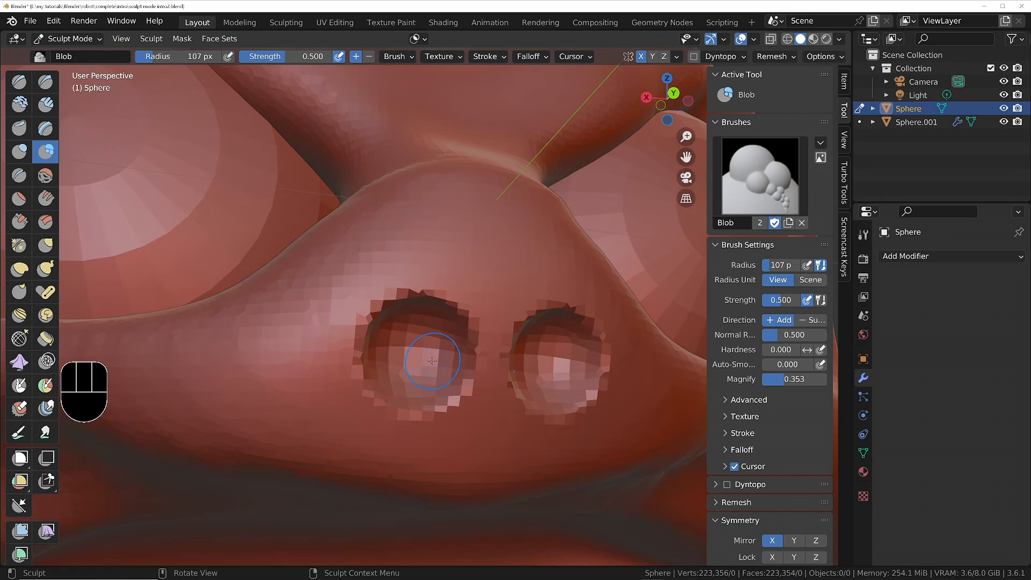
{"action": "key", "text": "ctrl+z"}
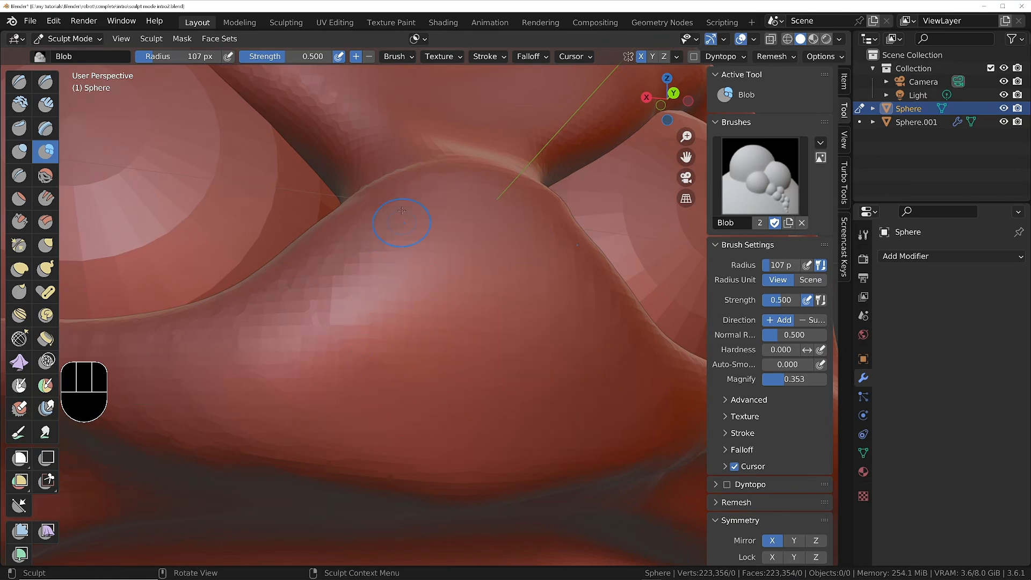
{"action": "left_click", "coordinate": [486, 56]}
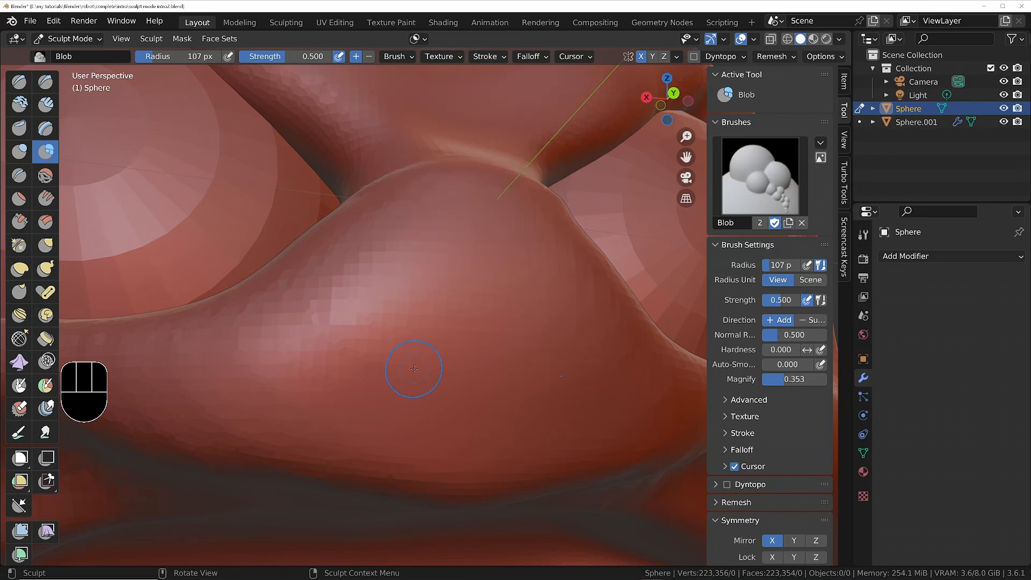
{"action": "left_click_drag", "start_coordinate": [411, 354], "coordinate": [409, 350]}
{"action": "key", "text": "ctrl+z"}
{"action": "key", "text": "ctrl+z"}
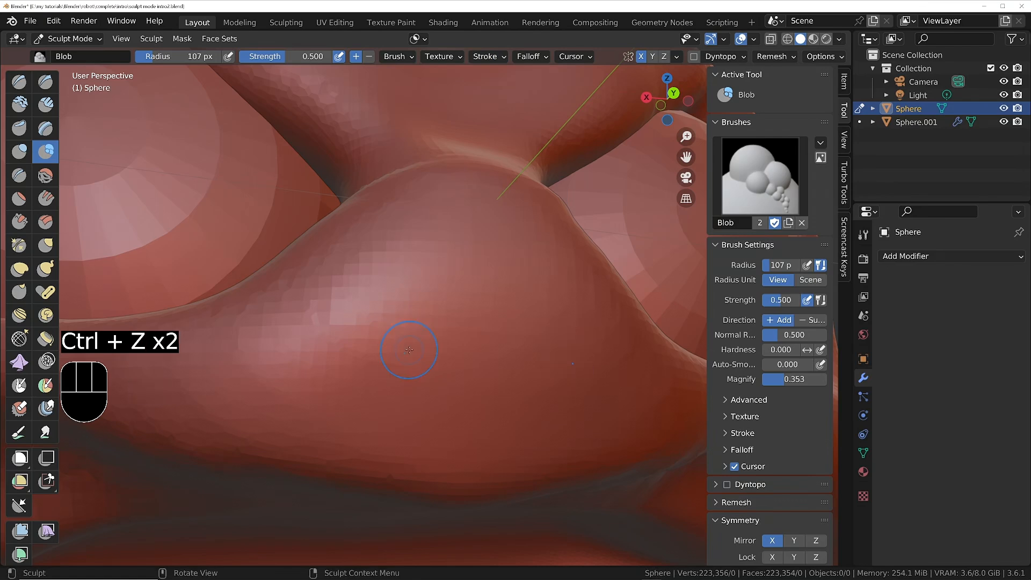
{"action": "mouse_move", "coordinate": [409, 350]}
{"action": "middle_mouse_down"}
{"action": "mouse_move", "coordinate": [416, 333]}
{"action": "mouse_move", "coordinate": [422, 371]}
{"action": "middle_mouse_up"}
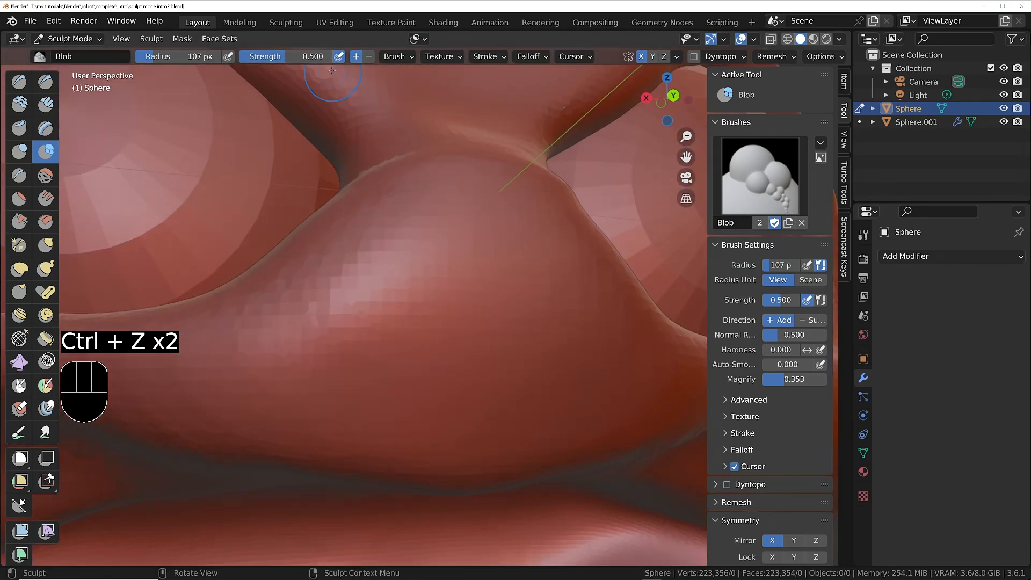
Enable Accumulate for the Blob brush.
{"action": "left_click", "coordinate": [405, 57]}
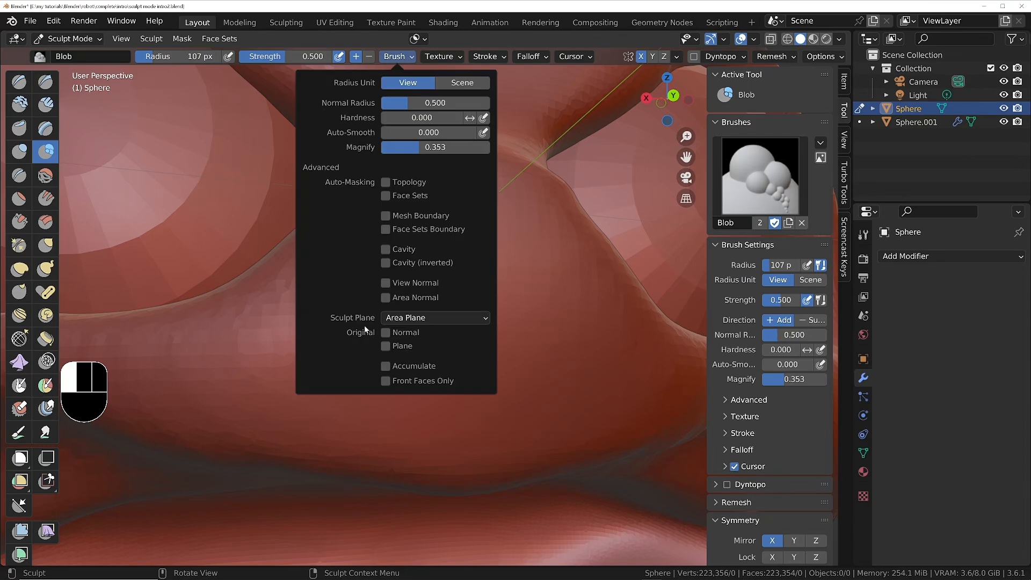
{"action": "left_click", "coordinate": [385, 367]}
{"action": "middle_click_drag", "start_coordinate": [452, 310], "coordinate": [437, 293]}
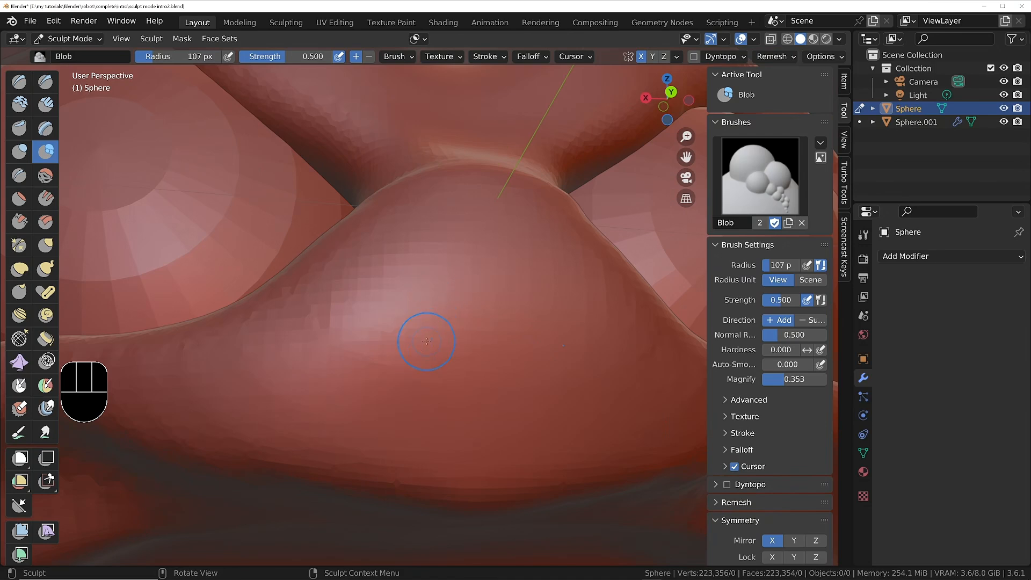
{"action": "middle_click_drag", "start_coordinate": [426, 340], "coordinate": [406, 344]}
{"action": "mouse_move", "coordinate": [453, 336]}
{"action": "middle_mouse_down", "text": "shift"}
{"action": "mouse_move", "coordinate": [377, 326]}
{"action": "mouse_move", "coordinate": [351, 339]}
{"action": "middle_mouse_up", "text": "shift"}
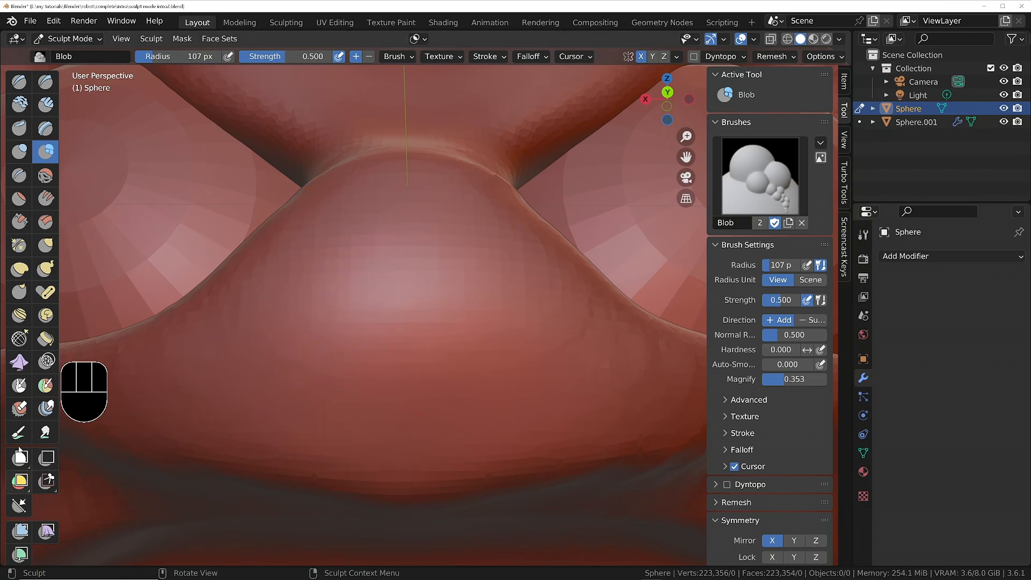
Paint two mirrored nostril-shaped masks on the nose with the Mask brush at a 107 px radius and strength 1.000.
{"action": "left_click", "coordinate": [19, 387]}
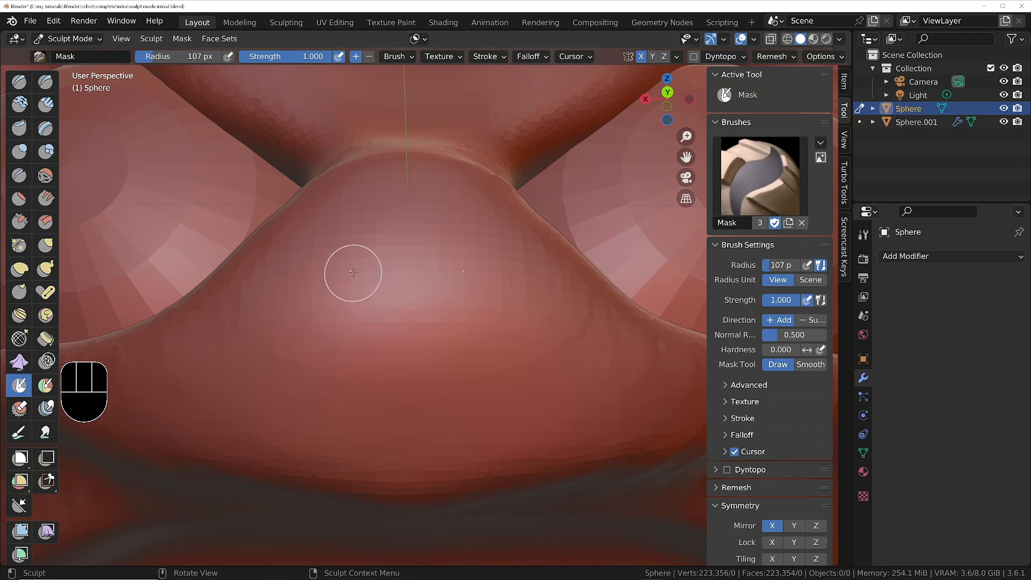
{"action": "mouse_move", "coordinate": [349, 272]}
{"action": "left_mouse_down"}
{"action": "mouse_move", "coordinate": [348, 367]}
{"action": "mouse_move", "coordinate": [343, 376]}
{"action": "mouse_move", "coordinate": [335, 298]}
{"action": "mouse_move", "coordinate": [314, 370]}
{"action": "mouse_move", "coordinate": [330, 397]}
{"action": "mouse_move", "coordinate": [298, 376]}
{"action": "mouse_move", "coordinate": [313, 350]}
{"action": "left_mouse_up"}
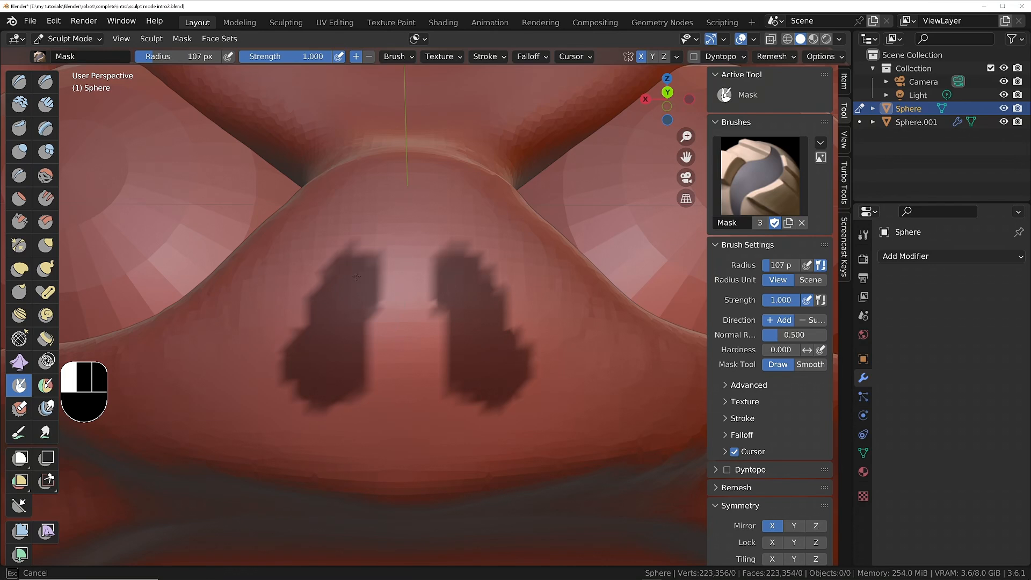
{"action": "left_click_drag", "start_coordinate": [357, 276], "coordinate": [357, 267]}
{"action": "left_click_drag", "start_coordinate": [332, 336], "coordinate": [328, 327]}
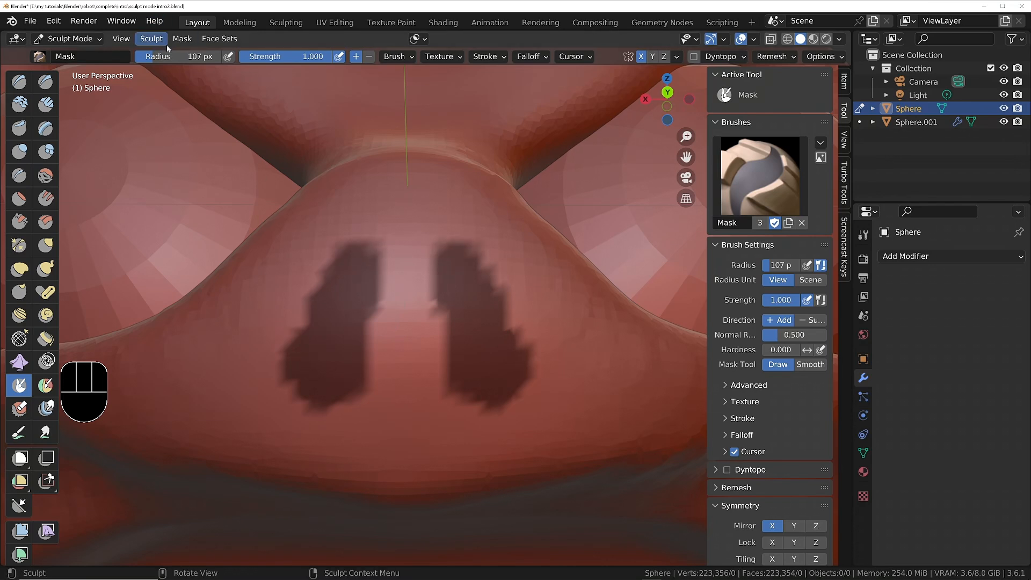
Soften the edges of the nostril masks with Smooth Mask.
{"action": "left_click", "coordinate": [182, 38]}
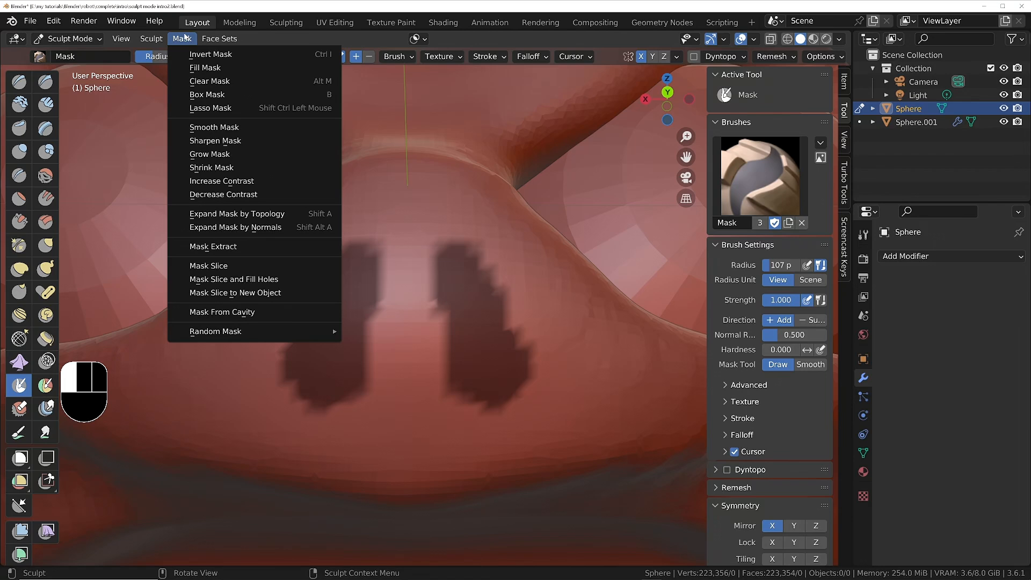
{"action": "left_click", "coordinate": [221, 127]}
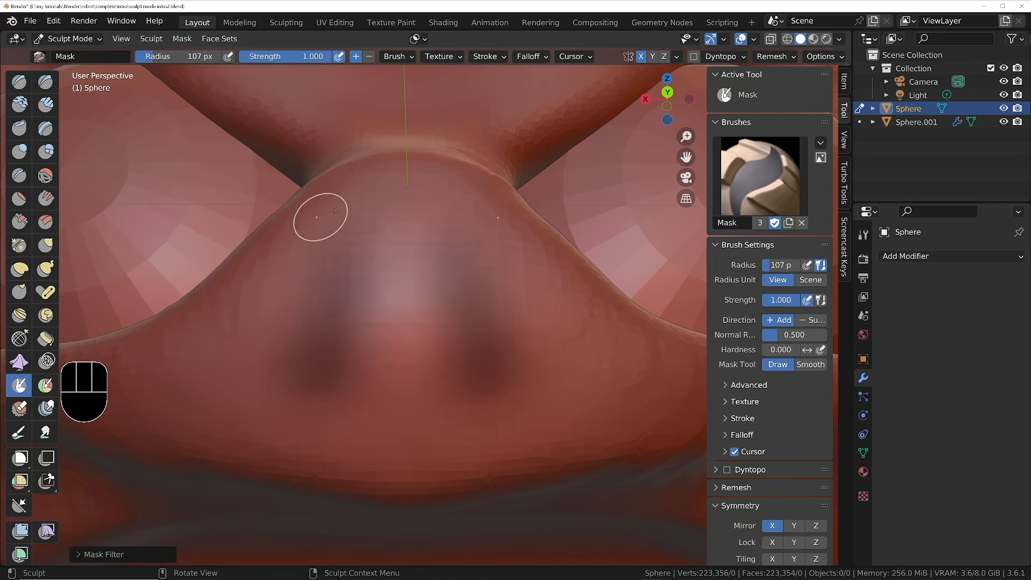
{"action": "scroll", "coordinate": [368, 239], "scroll_direction": "down", "scroll_amount": 2}
{"action": "middle_click_drag", "start_coordinate": [368, 240], "coordinate": [382, 301]}
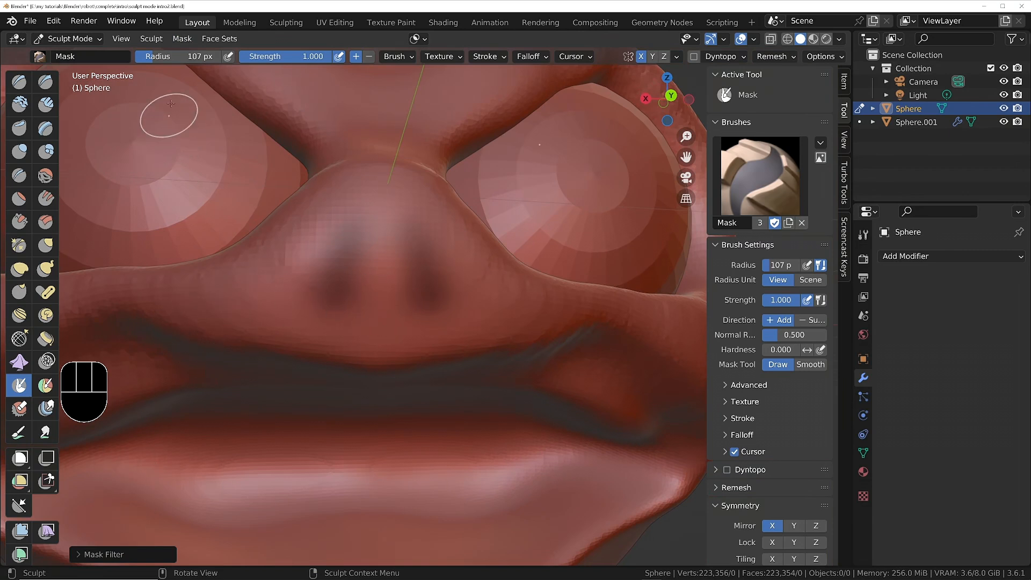
Increase the contrast of the nostril masks with 10 iterations.
{"action": "left_click", "coordinate": [182, 39]}
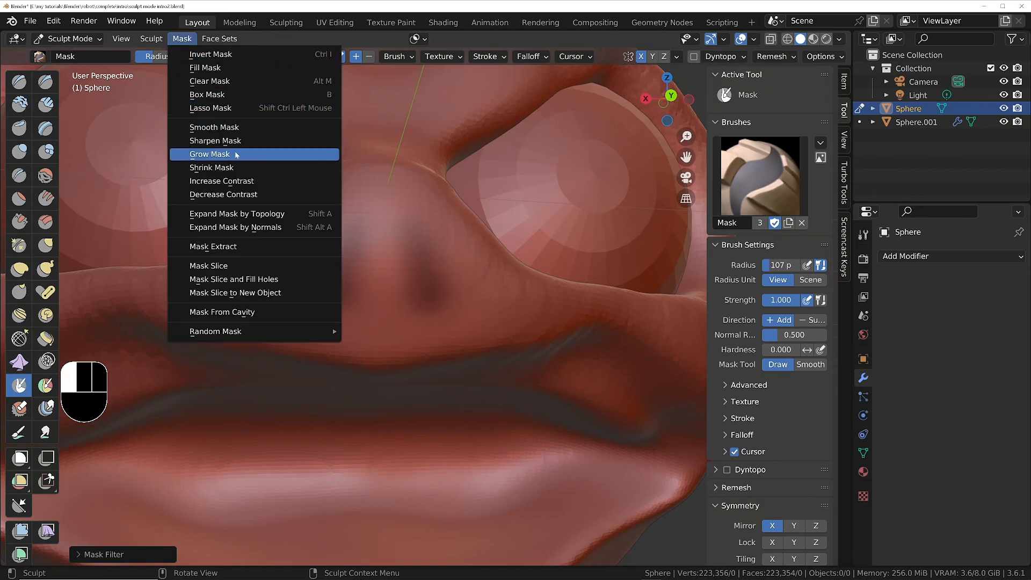
{"action": "left_click", "coordinate": [224, 182]}
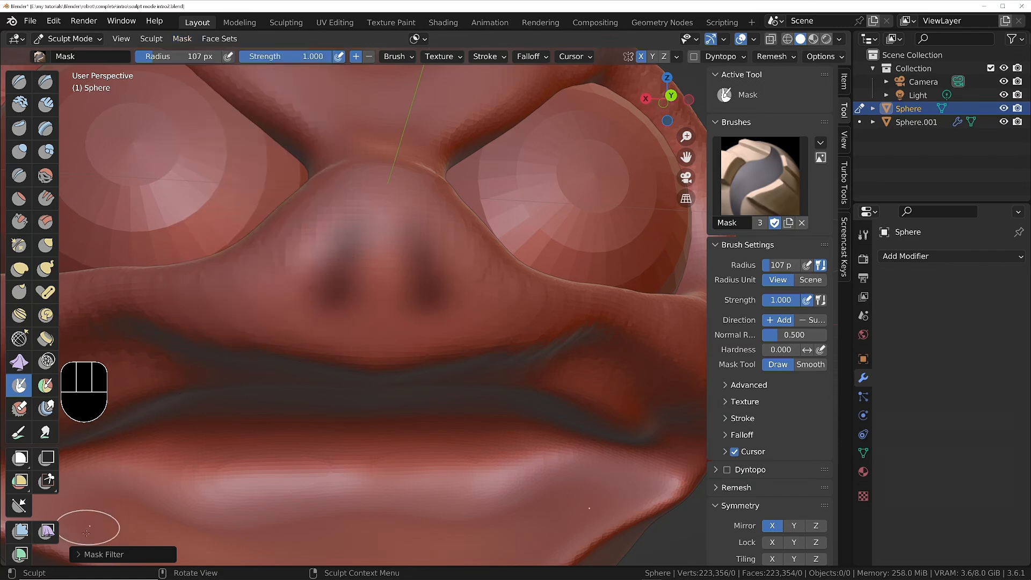
{"action": "left_click", "coordinate": [80, 554]}
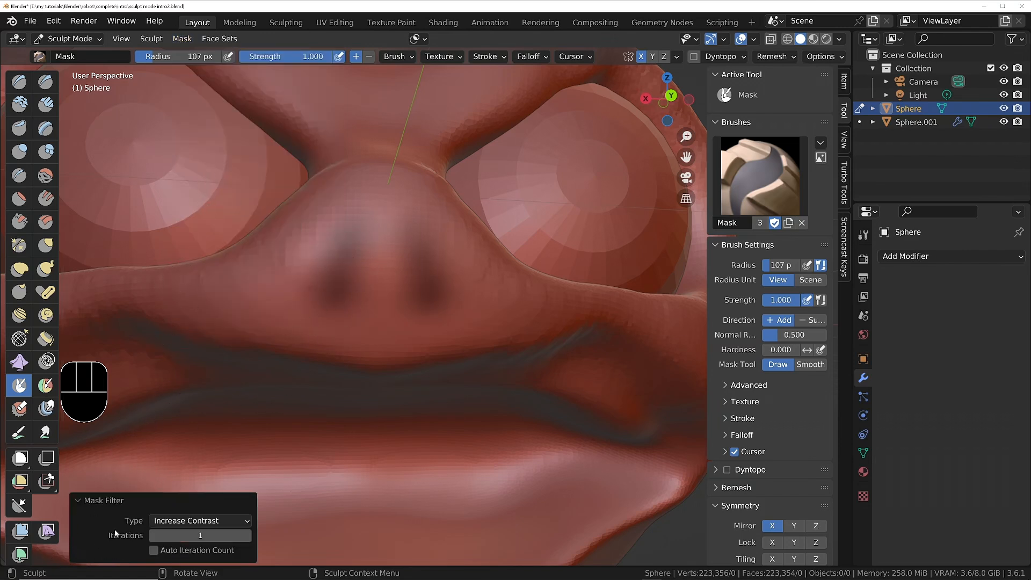
{"action": "left_click", "coordinate": [152, 550]}
{"action": "left_click", "coordinate": [153, 550]}
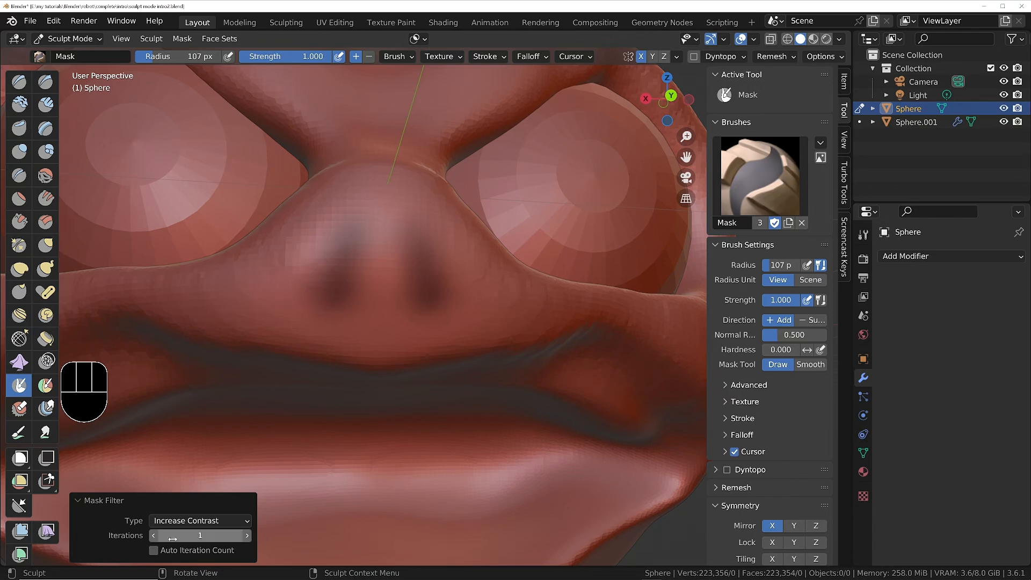
{"action": "mouse_move", "coordinate": [175, 537]}
{"action": "left_mouse_down"}
{"action": "mouse_move", "coordinate": [212, 537]}
{"action": "mouse_move", "coordinate": [193, 537]}
{"action": "left_mouse_up"}
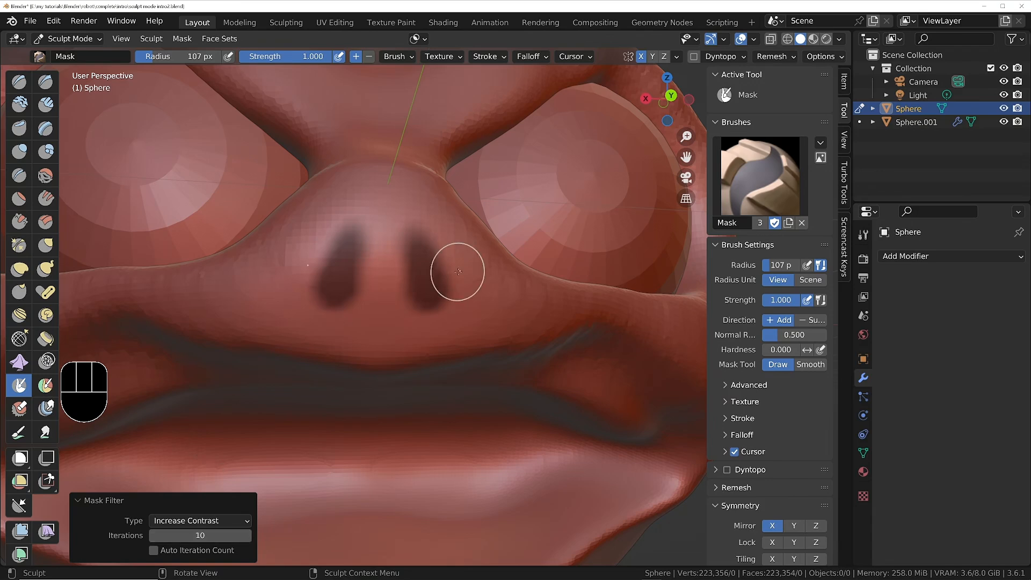
{"action": "scroll", "coordinate": [432, 293], "scroll_direction": "up", "scroll_amount": 6}
{"action": "scroll", "coordinate": [433, 293], "scroll_direction": "down", "scroll_amount": 5}
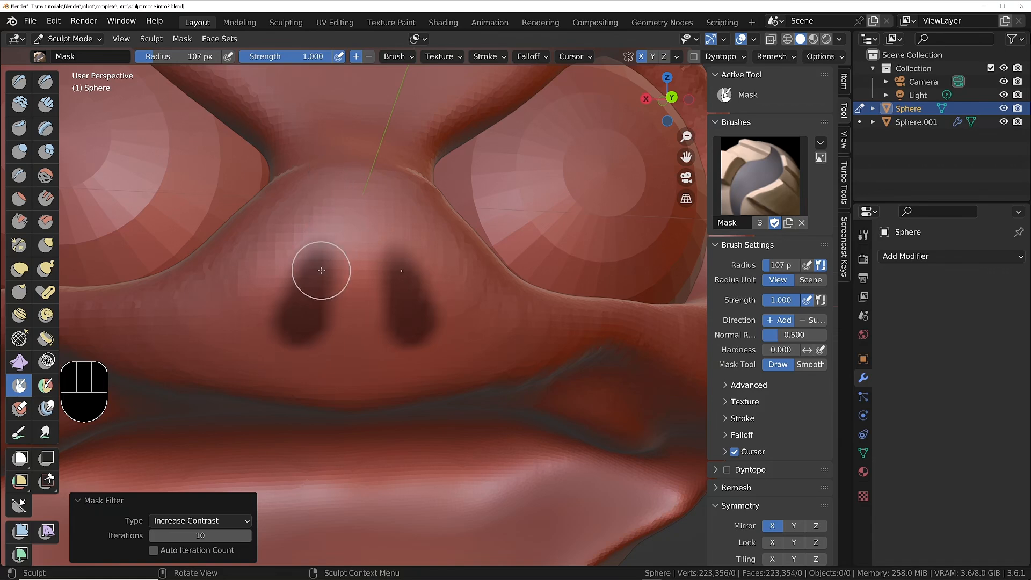
{"action": "middle_click_drag", "start_coordinate": [324, 258], "coordinate": [320, 284]}
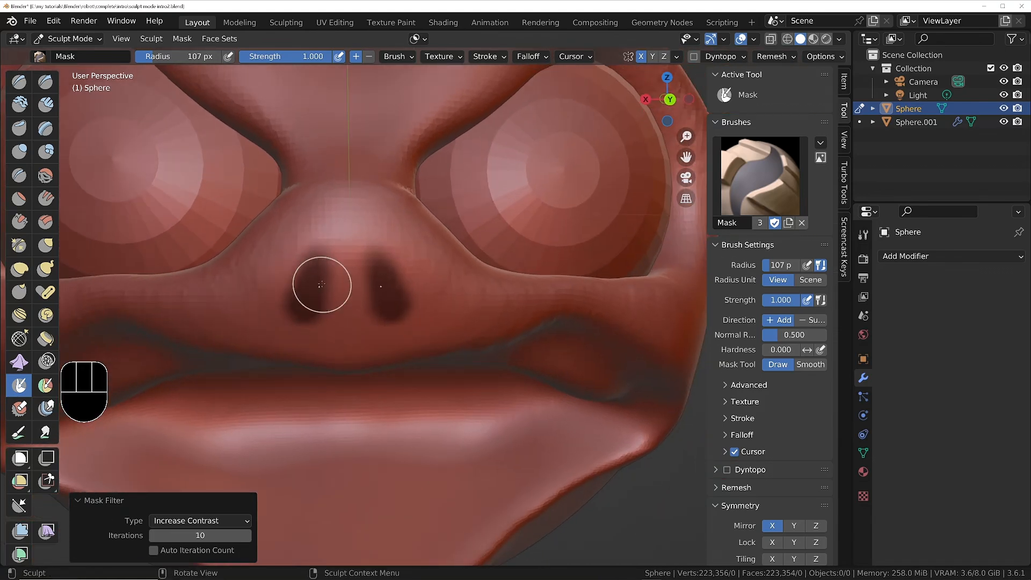
Enlarge the brush radius to 238 px and switch to the Blob brush at strength 0.500.
{"action": "key", "text": "f"}
{"action": "left_click", "coordinate": [305, 281]}
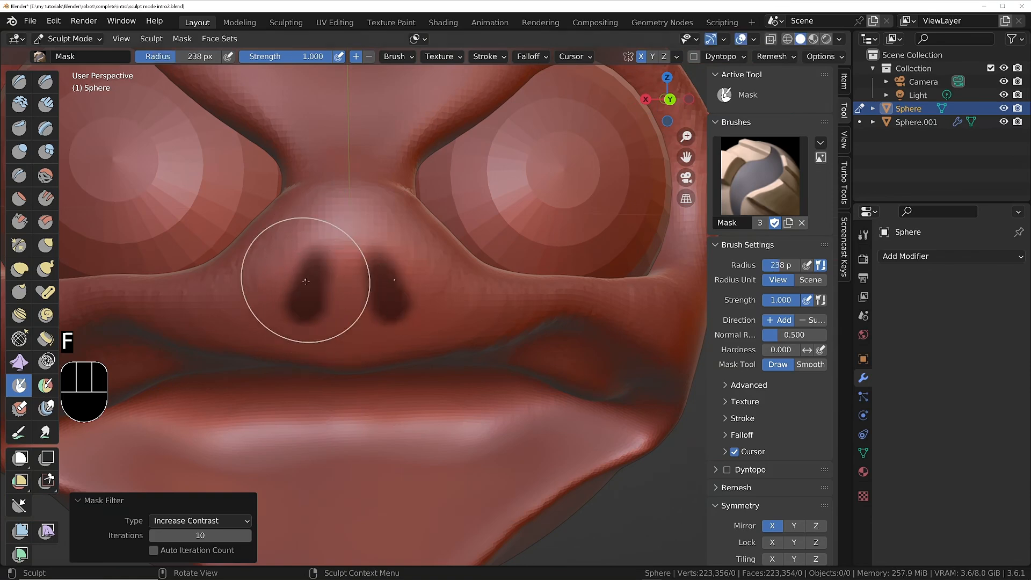
{"action": "mouse_move", "coordinate": [301, 315]}
{"action": "middle_mouse_down"}
{"action": "mouse_move", "coordinate": [296, 258]}
{"action": "mouse_move", "coordinate": [322, 315]}
{"action": "mouse_move", "coordinate": [417, 309]}
{"action": "mouse_move", "coordinate": [343, 299]}
{"action": "mouse_move", "coordinate": [345, 288]}
{"action": "middle_mouse_up"}
{"action": "left_click", "coordinate": [397, 57]}
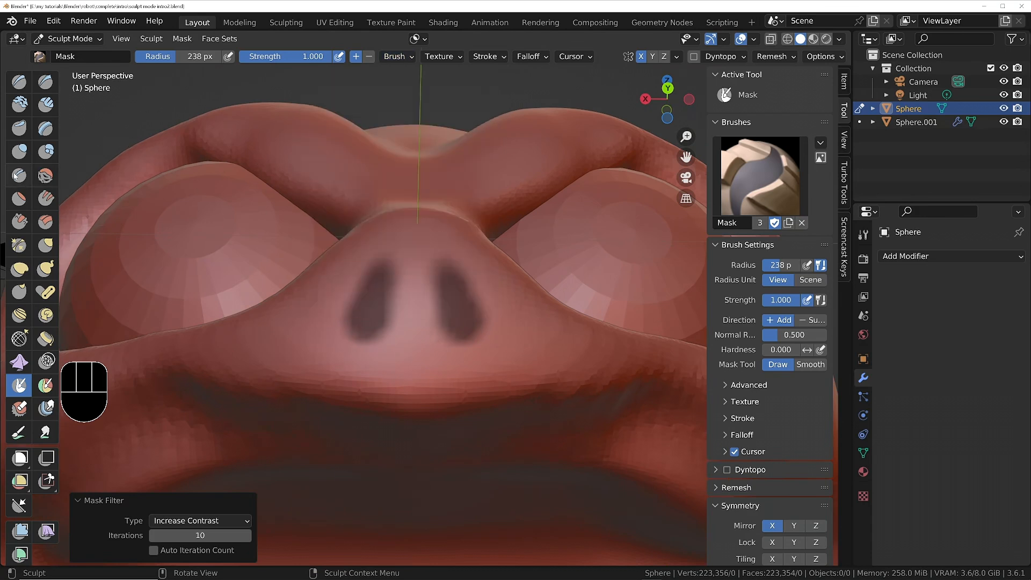
{"action": "left_click", "coordinate": [45, 151]}
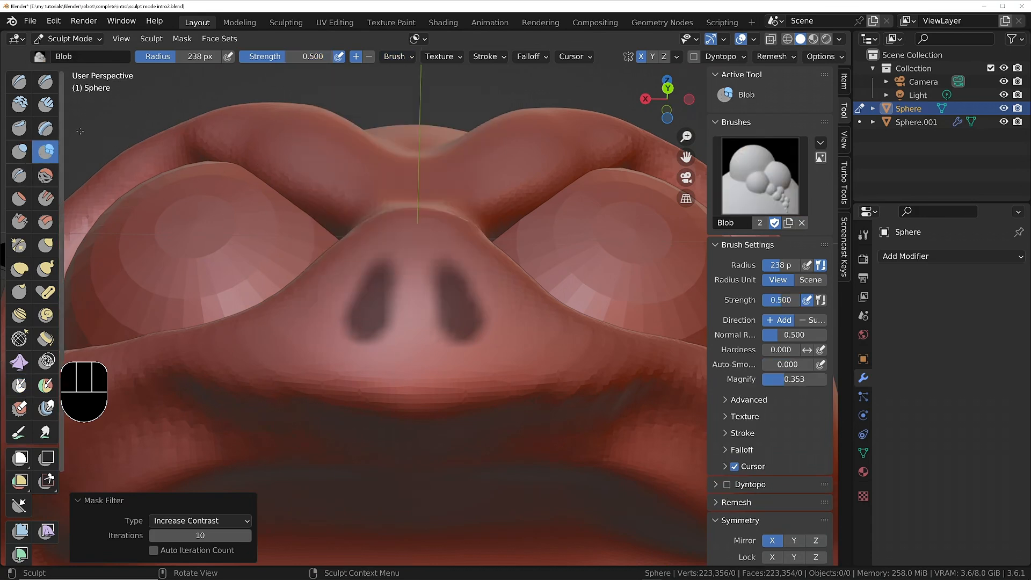
{"action": "left_click", "coordinate": [403, 59]}
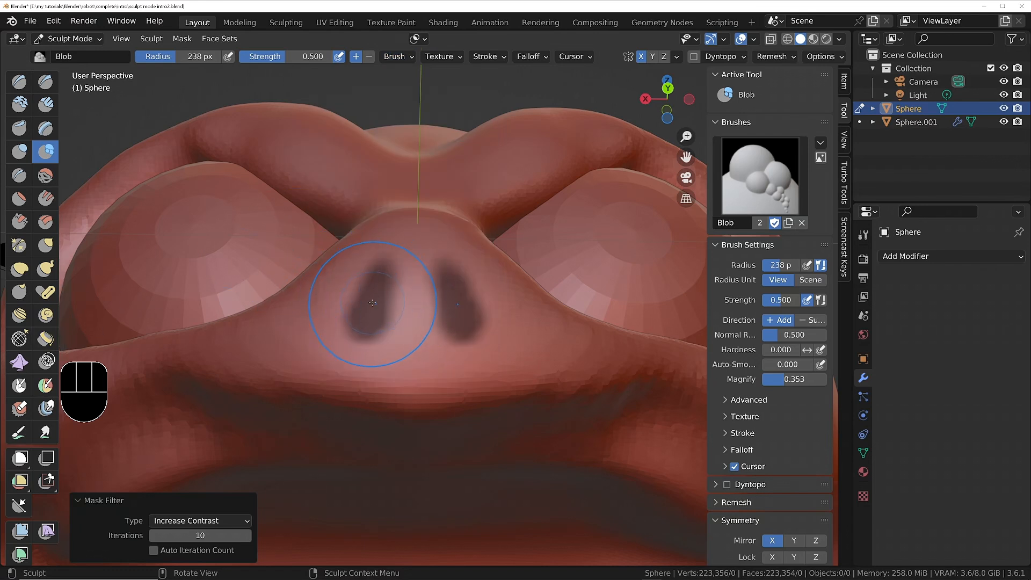
Try a Blob stroke over the masked nostrils and undo it.
{"action": "left_click_drag", "start_coordinate": [372, 303], "coordinate": [372, 303]}
{"action": "key", "text": "ctrl+z"}
{"action": "mouse_move", "coordinate": [372, 303]}
{"action": "middle_mouse_down"}
{"action": "mouse_move", "coordinate": [472, 296]}
{"action": "mouse_move", "coordinate": [375, 301]}
{"action": "middle_mouse_up"}
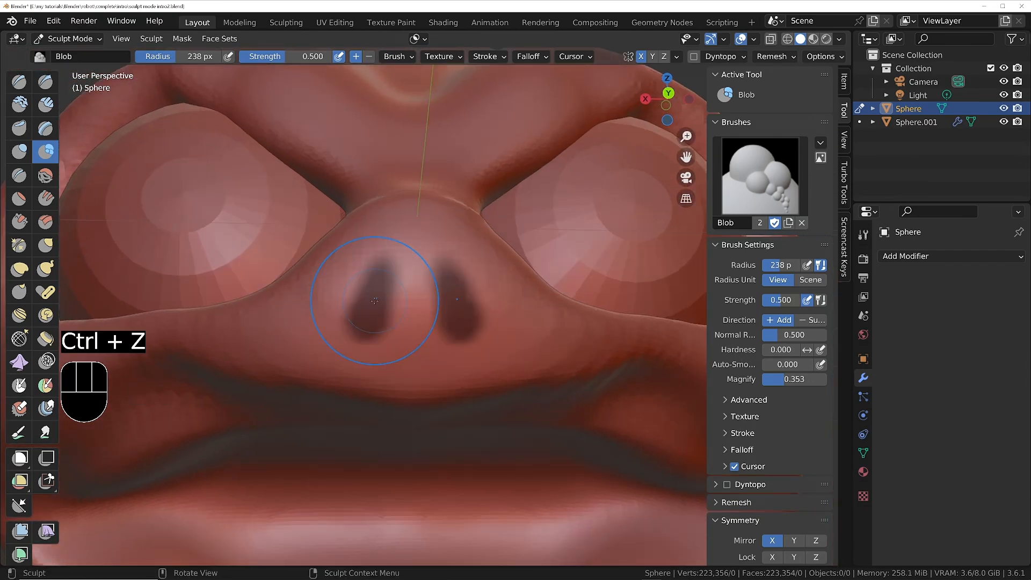
Invert the nostril mask and carve both nostrils inward with the Blob brush in subtract direction.
{"action": "key", "text": "ctrl+i"}
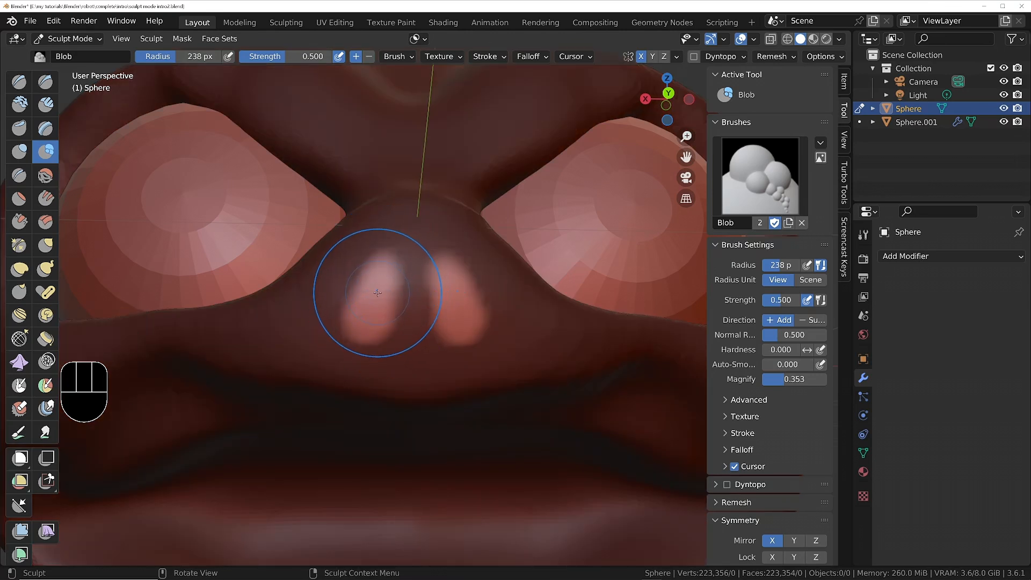
{"action": "key", "text": "ctrl"}
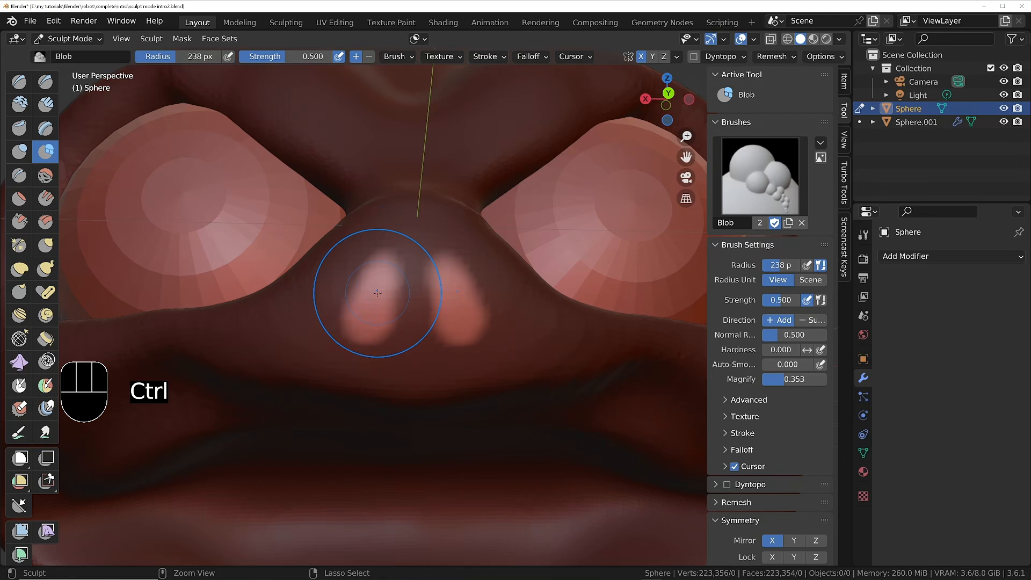
{"action": "left_click_drag", "start_coordinate": [377, 293], "coordinate": [378, 292], "text": "ctrl"}
{"action": "scroll", "coordinate": [378, 297], "scroll_direction": "up", "scroll_amount": 2}
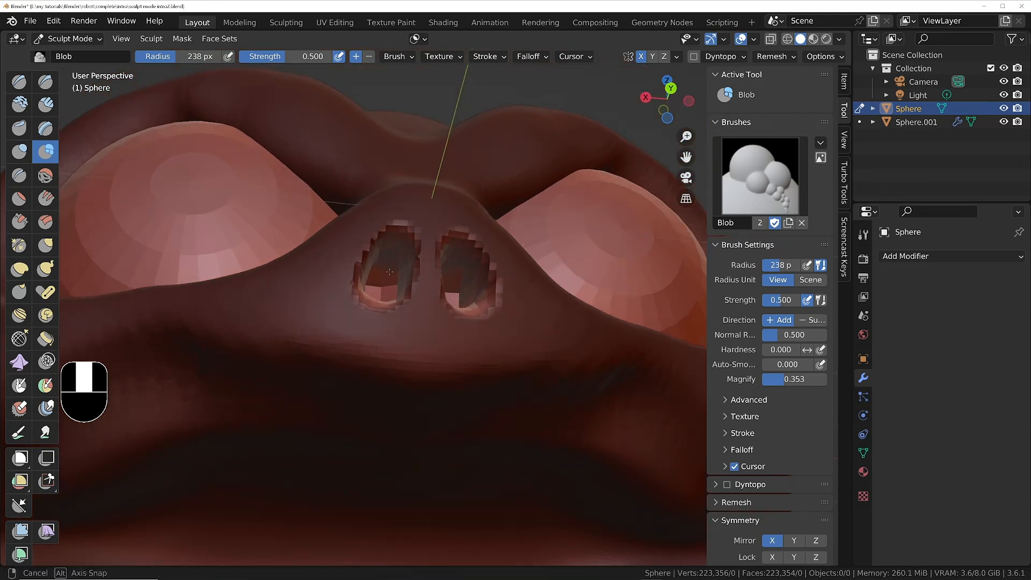
{"action": "scroll", "coordinate": [376, 260], "scroll_direction": "up", "scroll_amount": 3}
{"action": "mouse_move", "coordinate": [368, 317]}
{"action": "middle_mouse_down"}
{"action": "mouse_move", "coordinate": [385, 278]}
{"action": "mouse_move", "coordinate": [356, 269]}
{"action": "mouse_move", "coordinate": [416, 289]}
{"action": "mouse_move", "coordinate": [406, 315]}
{"action": "mouse_move", "coordinate": [375, 315]}
{"action": "mouse_move", "coordinate": [406, 243]}
{"action": "middle_mouse_up"}
Remesh the head and pull the inner surfaces of the mirrored nostrils to deepen them with the Grab brush at 238 px.
{"action": "key", "text": "ctrl+r"}
{"action": "left_click", "coordinate": [46, 246]}
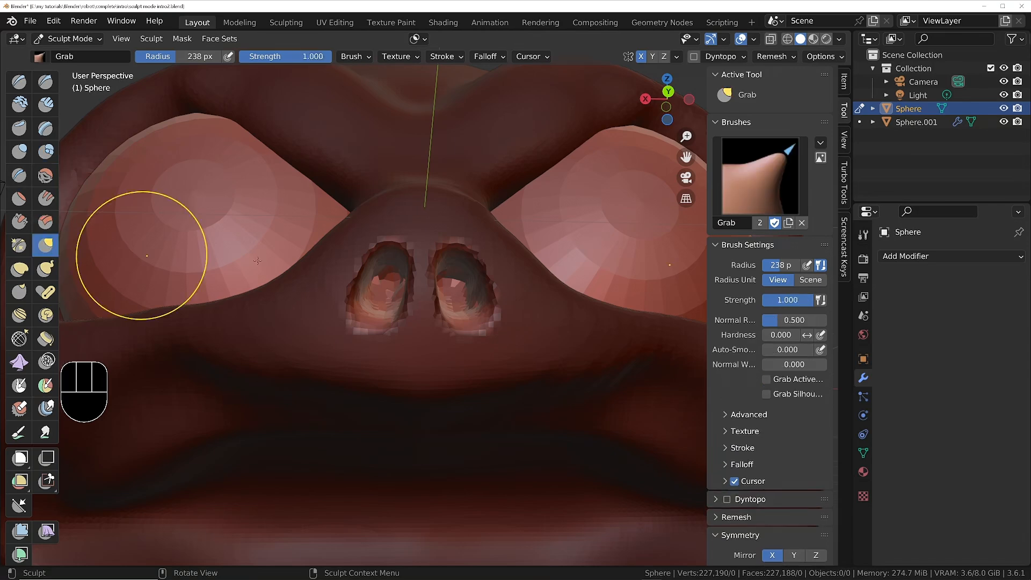
{"action": "scroll", "coordinate": [387, 272], "scroll_direction": "up", "scroll_amount": 3}
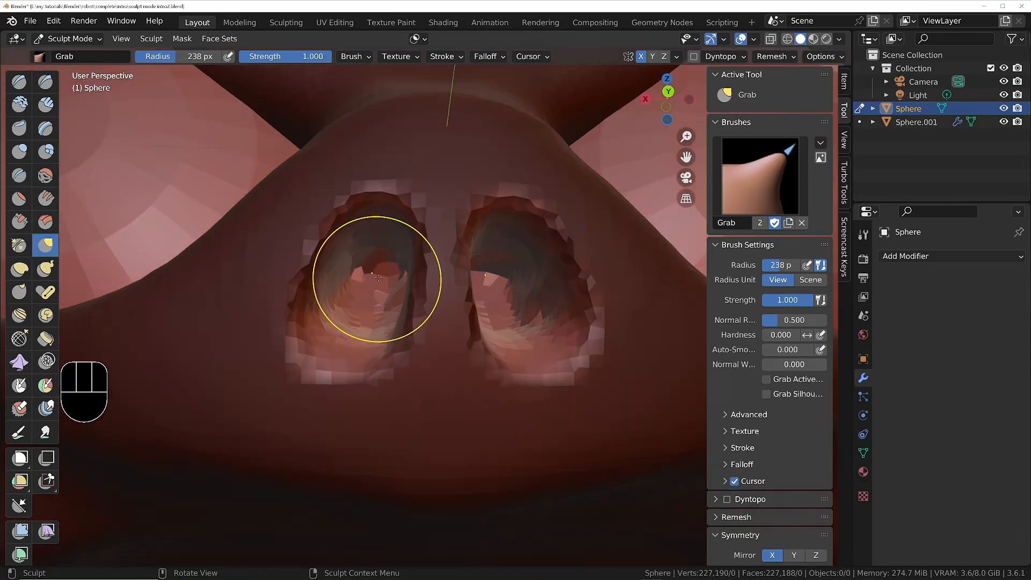
{"action": "left_click_drag", "start_coordinate": [378, 278], "coordinate": [381, 224]}
{"action": "middle_click_drag", "start_coordinate": [381, 228], "coordinate": [389, 211]}
{"action": "left_click_drag", "start_coordinate": [389, 265], "coordinate": [394, 239]}
{"action": "left_click_drag", "start_coordinate": [398, 252], "coordinate": [396, 218]}
{"action": "left_click_drag", "start_coordinate": [388, 279], "coordinate": [390, 260]}
{"action": "mouse_move", "coordinate": [377, 290]}
{"action": "middle_mouse_down"}
{"action": "mouse_move", "coordinate": [392, 309]}
{"action": "mouse_move", "coordinate": [376, 310]}
{"action": "middle_mouse_up"}
{"action": "left_click_drag", "start_coordinate": [377, 310], "coordinate": [371, 288]}
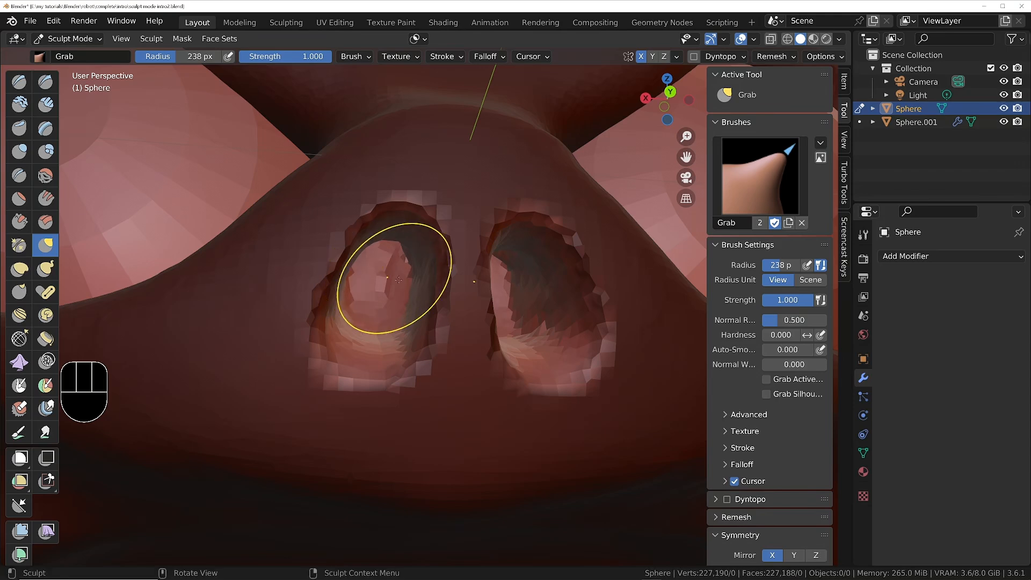
{"action": "mouse_move", "coordinate": [385, 278]}
{"action": "middle_mouse_down"}
{"action": "mouse_move", "coordinate": [366, 280]}
{"action": "mouse_move", "coordinate": [357, 307]}
{"action": "middle_mouse_up"}
{"action": "mouse_move", "coordinate": [339, 338]}
{"action": "left_mouse_down"}
{"action": "mouse_move", "coordinate": [314, 350]}
{"action": "mouse_move", "coordinate": [311, 340]}
{"action": "mouse_move", "coordinate": [328, 335]}
{"action": "mouse_move", "coordinate": [322, 342]}
{"action": "left_mouse_up"}
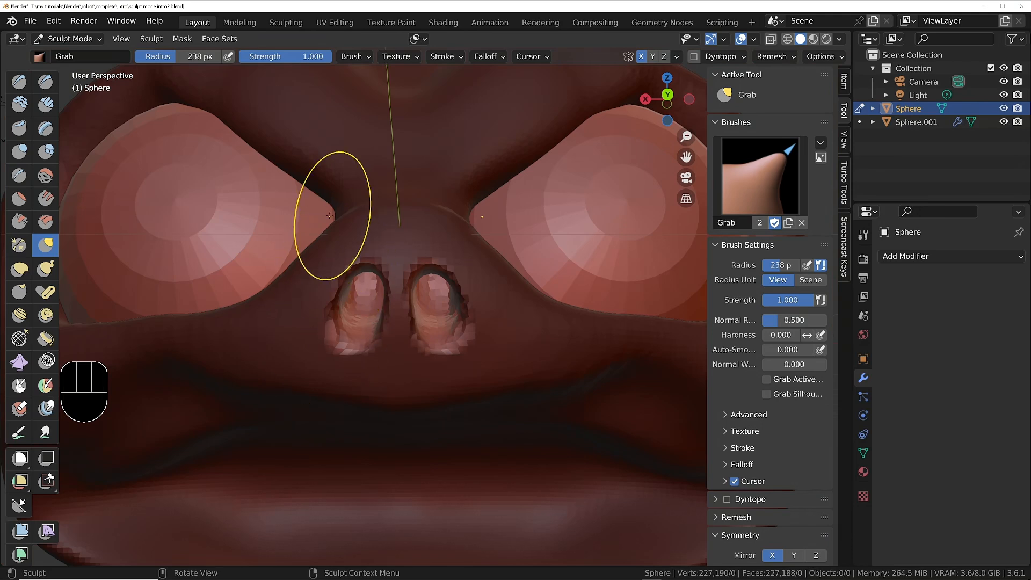
Clear the mask and reshape the mirrored nostrils with Grab, flaring their outer lower edges outward.
{"action": "key", "text": "q"}
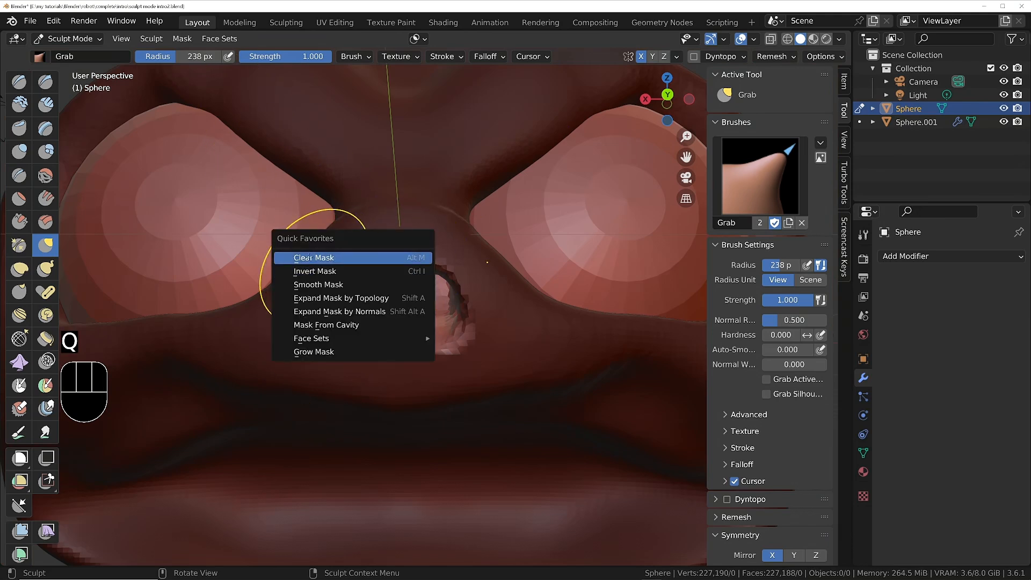
{"action": "left_click", "coordinate": [311, 257]}
{"action": "middle_click_drag", "start_coordinate": [403, 322], "coordinate": [346, 343]}
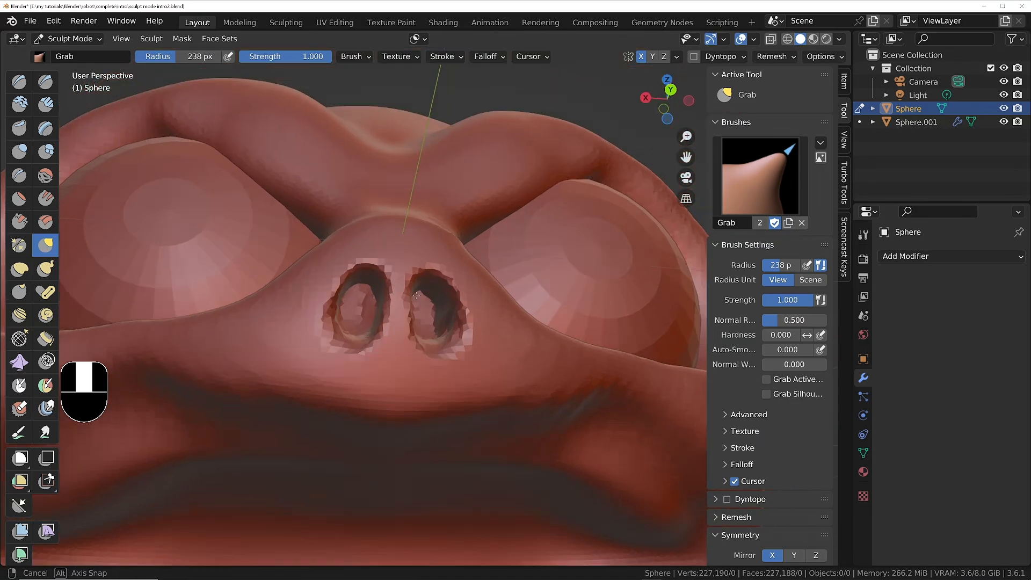
{"action": "left_click_drag", "start_coordinate": [345, 345], "coordinate": [322, 338]}
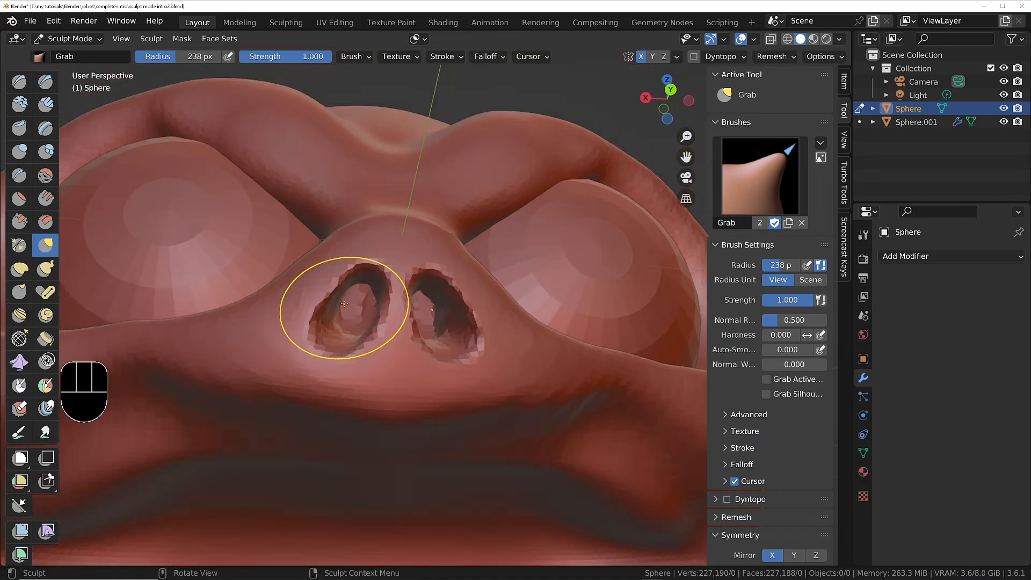
{"action": "mouse_move", "coordinate": [334, 295]}
{"action": "left_mouse_down"}
{"action": "mouse_move", "coordinate": [358, 309]}
{"action": "mouse_move", "coordinate": [322, 344]}
{"action": "left_mouse_up"}
{"action": "middle_click_drag", "start_coordinate": [380, 215], "coordinate": [401, 306], "text": "ctrl"}
{"action": "middle_click_drag", "start_coordinate": [409, 290], "coordinate": [414, 231], "text": "ctrl"}
{"action": "mouse_move", "coordinate": [497, 263]}
{"action": "middle_mouse_down"}
{"action": "mouse_move", "coordinate": [431, 236]}
{"action": "mouse_move", "coordinate": [416, 207]}
{"action": "mouse_move", "coordinate": [419, 260]}
{"action": "middle_mouse_up"}
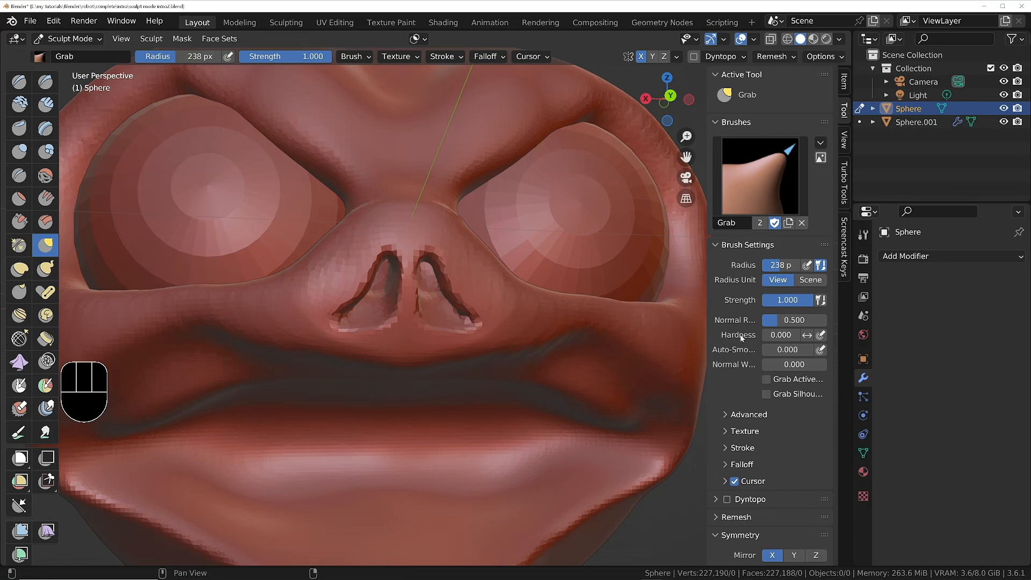
Turn off X mirroring and reshape each nostril independently with the Grab brush.
{"action": "scroll", "coordinate": [733, 509], "scroll_direction": "down", "scroll_amount": 5}
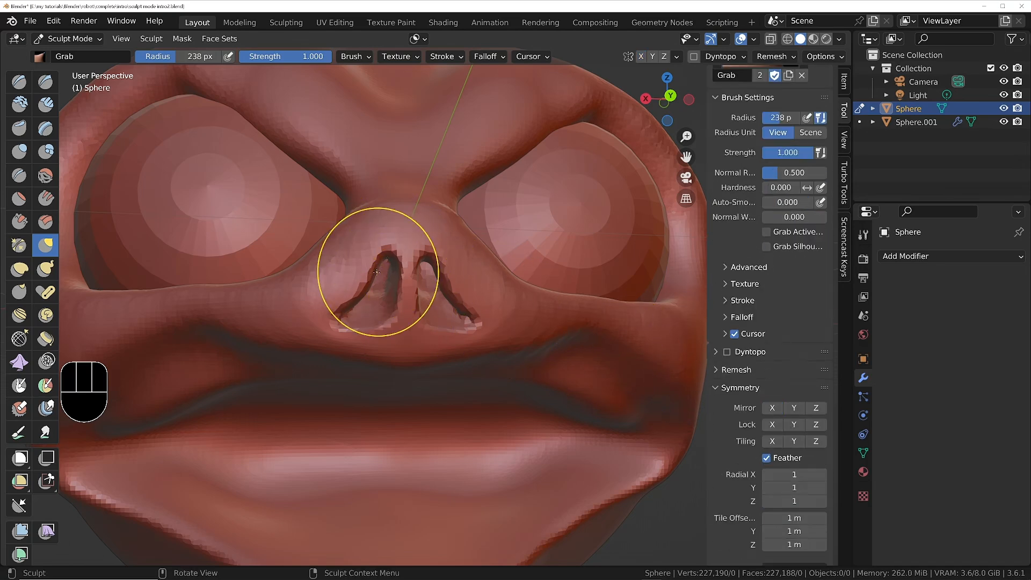
{"action": "mouse_move", "coordinate": [376, 271]}
{"action": "left_mouse_down"}
{"action": "mouse_move", "coordinate": [367, 233]}
{"action": "mouse_move", "coordinate": [373, 250]}
{"action": "left_mouse_up"}
{"action": "left_click_drag", "start_coordinate": [341, 315], "coordinate": [356, 302]}
{"action": "mouse_move", "coordinate": [389, 252]}
{"action": "left_mouse_down"}
{"action": "mouse_move", "coordinate": [395, 272]}
{"action": "mouse_move", "coordinate": [428, 269]}
{"action": "left_mouse_up"}
{"action": "middle_click_drag", "start_coordinate": [435, 269], "coordinate": [429, 307], "text": "ctrl"}
{"action": "middle_click_drag", "start_coordinate": [430, 307], "coordinate": [430, 239], "text": "ctrl"}
Enlarge the Grab brush radius to 406 px and pull the nose tip down over the nostrils.
{"action": "left_click", "coordinate": [408, 236]}
{"action": "key", "text": "f"}
{"action": "left_click", "coordinate": [409, 235]}
{"action": "left_click_drag", "start_coordinate": [409, 235], "coordinate": [409, 256]}
{"action": "middle_click_drag", "start_coordinate": [408, 244], "coordinate": [410, 295], "text": "ctrl"}
{"action": "mouse_move", "coordinate": [411, 289]}
{"action": "middle_mouse_down"}
{"action": "mouse_move", "coordinate": [457, 285]}
{"action": "mouse_move", "coordinate": [344, 276]}
{"action": "mouse_move", "coordinate": [427, 268]}
{"action": "mouse_move", "coordinate": [404, 258]}
{"action": "middle_mouse_up"}
{"action": "mouse_move", "coordinate": [403, 255]}
{"action": "middle_mouse_down", "text": "ctrl"}
{"action": "mouse_move", "coordinate": [403, 197]}
{"action": "mouse_move", "coordinate": [185, 110]}
{"action": "middle_mouse_up", "text": "ctrl"}
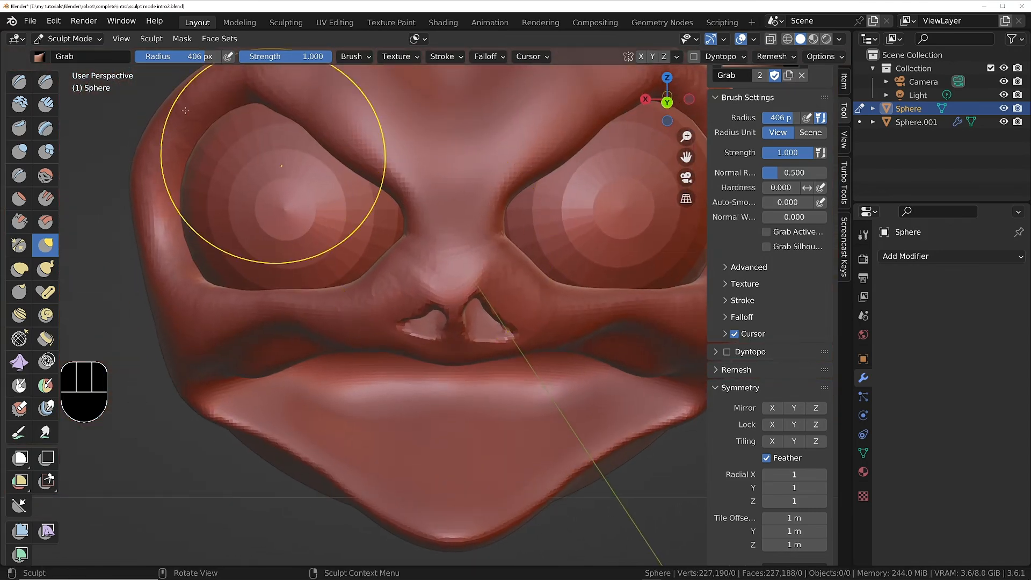
Switch to the Draw brush at strength 0.498, set its radius to 194 px and remesh the head.
{"action": "left_click", "coordinate": [16, 81]}
{"action": "middle_click_drag", "start_coordinate": [417, 238], "coordinate": [419, 185], "text": "ctrl"}
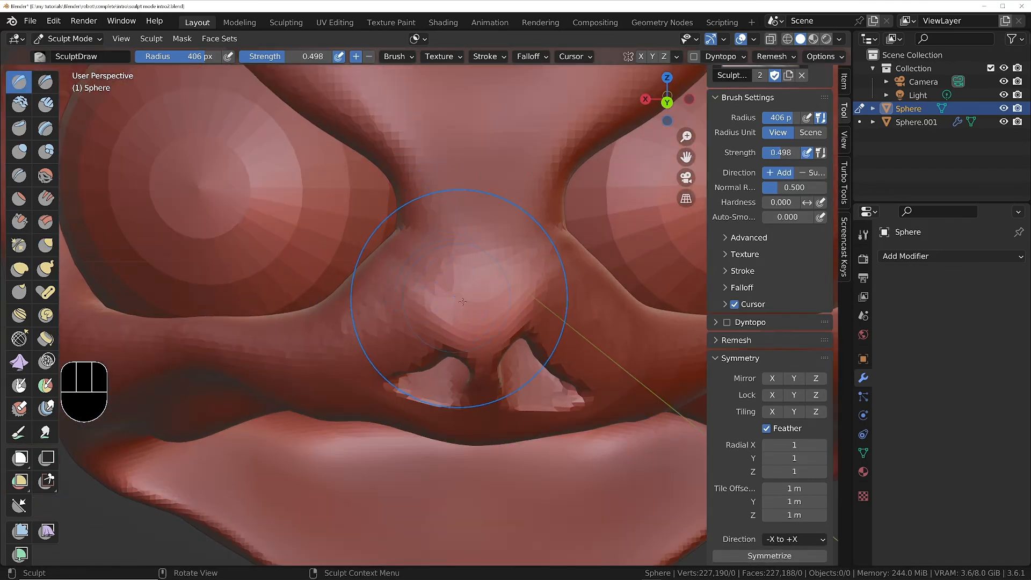
{"action": "key", "text": "f"}
{"action": "left_click", "coordinate": [555, 322]}
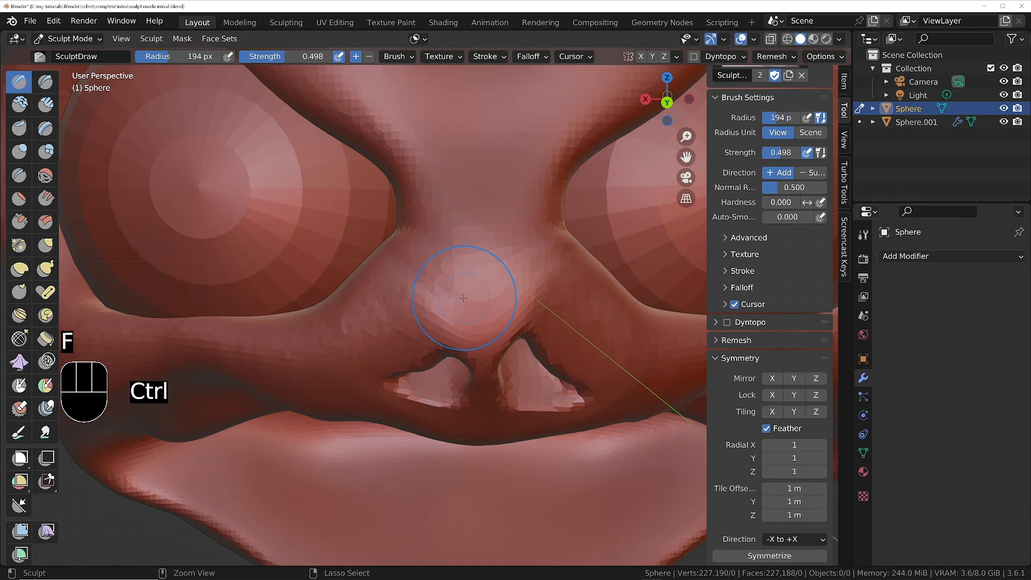
{"action": "key", "text": "ctrl+r"}
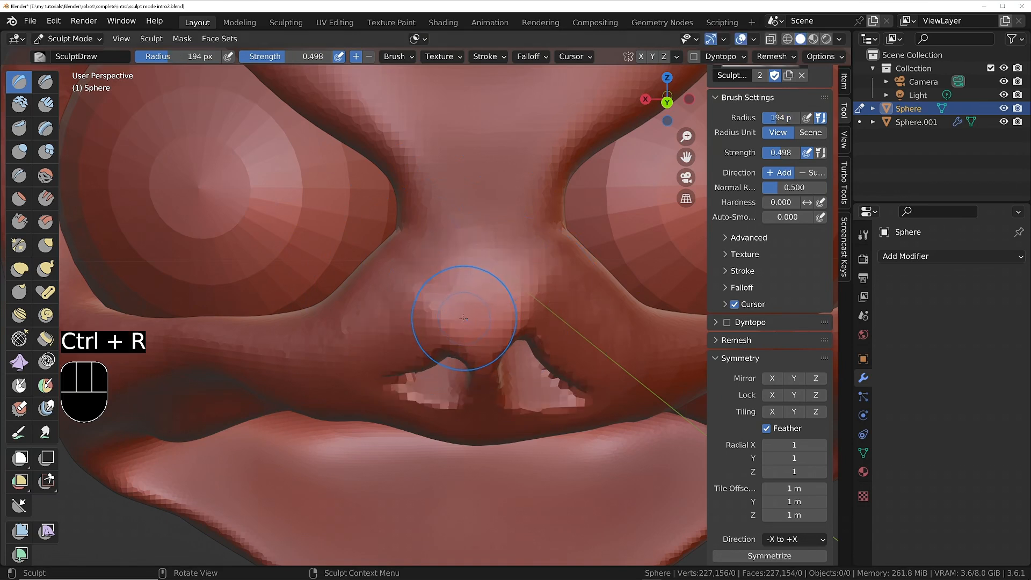
Build up the wings around both nostrils with Draw brush strokes.
{"action": "left_click_drag", "start_coordinate": [473, 331], "coordinate": [481, 318]}
{"action": "mouse_move", "coordinate": [430, 281]}
{"action": "left_mouse_down"}
{"action": "mouse_move", "coordinate": [434, 309]}
{"action": "mouse_move", "coordinate": [369, 355]}
{"action": "left_mouse_up"}
{"action": "left_click_drag", "start_coordinate": [409, 303], "coordinate": [365, 359]}
{"action": "left_click_drag", "start_coordinate": [553, 279], "coordinate": [593, 338]}
{"action": "middle_click_drag", "start_coordinate": [594, 336], "coordinate": [589, 456], "text": "ctrl"}
Build up the nose tip and the septum between the nostrils with Draw brush strokes.
{"action": "mouse_move", "coordinate": [505, 279]}
{"action": "middle_mouse_down", "text": "shift"}
{"action": "mouse_move", "coordinate": [515, 326]}
{"action": "mouse_move", "coordinate": [499, 250]}
{"action": "mouse_move", "coordinate": [546, 304]}
{"action": "mouse_move", "coordinate": [483, 314]}
{"action": "mouse_move", "coordinate": [488, 269]}
{"action": "middle_mouse_up", "text": "shift"}
{"action": "middle_click_drag", "start_coordinate": [492, 351], "coordinate": [492, 333], "text": "ctrl"}
{"action": "mouse_move", "coordinate": [491, 343]}
{"action": "middle_mouse_down"}
{"action": "mouse_move", "coordinate": [490, 379]}
{"action": "mouse_move", "coordinate": [472, 350]}
{"action": "mouse_move", "coordinate": [472, 391]}
{"action": "mouse_move", "coordinate": [489, 395]}
{"action": "middle_mouse_up"}
{"action": "left_click_drag", "start_coordinate": [483, 368], "coordinate": [485, 352], "text": "ctrl"}
{"action": "mouse_move", "coordinate": [486, 341]}
{"action": "middle_mouse_down"}
{"action": "mouse_move", "coordinate": [534, 355]}
{"action": "mouse_move", "coordinate": [477, 346]}
{"action": "middle_mouse_up"}
{"action": "scroll", "coordinate": [477, 227], "scroll_direction": "down", "scroll_amount": 4}
{"action": "mouse_move", "coordinate": [479, 220]}
{"action": "middle_mouse_down", "text": "shift"}
{"action": "mouse_move", "coordinate": [492, 334]}
{"action": "mouse_move", "coordinate": [507, 337]}
{"action": "middle_mouse_up", "text": "shift"}
{"action": "scroll", "coordinate": [502, 339], "scroll_direction": "up", "scroll_amount": 3}
{"action": "left_click_drag", "start_coordinate": [501, 339], "coordinate": [503, 325]}
{"action": "scroll", "coordinate": [530, 274], "scroll_direction": "down", "scroll_amount": 4}
{"action": "mouse_move", "coordinate": [526, 264]}
{"action": "middle_mouse_down", "text": "shift"}
{"action": "mouse_move", "coordinate": [501, 327]}
{"action": "mouse_move", "coordinate": [582, 321]}
{"action": "mouse_move", "coordinate": [516, 318]}
{"action": "middle_mouse_up", "text": "shift"}
{"action": "scroll", "coordinate": [502, 327], "scroll_direction": "up", "scroll_amount": 2}
{"action": "middle_click_drag", "start_coordinate": [508, 379], "coordinate": [526, 416]}
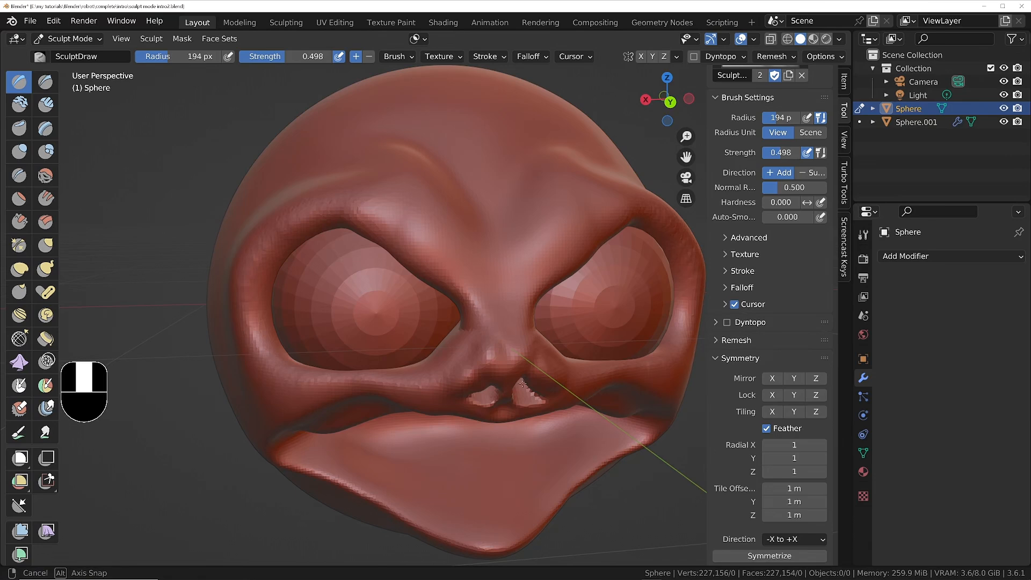
{"action": "mouse_move", "coordinate": [516, 287]}
{"action": "middle_mouse_down", "text": "ctrl"}
{"action": "mouse_move", "coordinate": [504, 341]}
{"action": "mouse_move", "coordinate": [412, 332]}
{"action": "mouse_move", "coordinate": [447, 318]}
{"action": "mouse_move", "coordinate": [409, 347]}
{"action": "mouse_move", "coordinate": [437, 266]}
{"action": "mouse_move", "coordinate": [479, 327]}
{"action": "mouse_move", "coordinate": [492, 287]}
{"action": "mouse_move", "coordinate": [482, 320]}
{"action": "mouse_move", "coordinate": [503, 310]}
{"action": "middle_mouse_up", "text": "ctrl"}
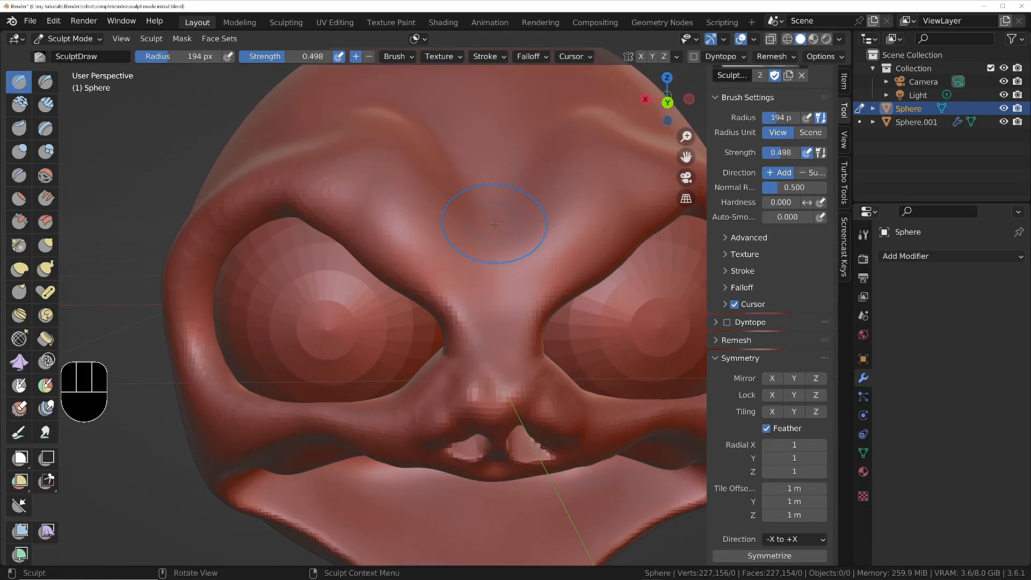
Try a vertical crease between the eyebrows with the Crease brush at 194 px and strength 0.250, and undo it.
{"action": "left_click", "coordinate": [19, 174]}
{"action": "left_click_drag", "start_coordinate": [514, 232], "coordinate": [498, 260]}
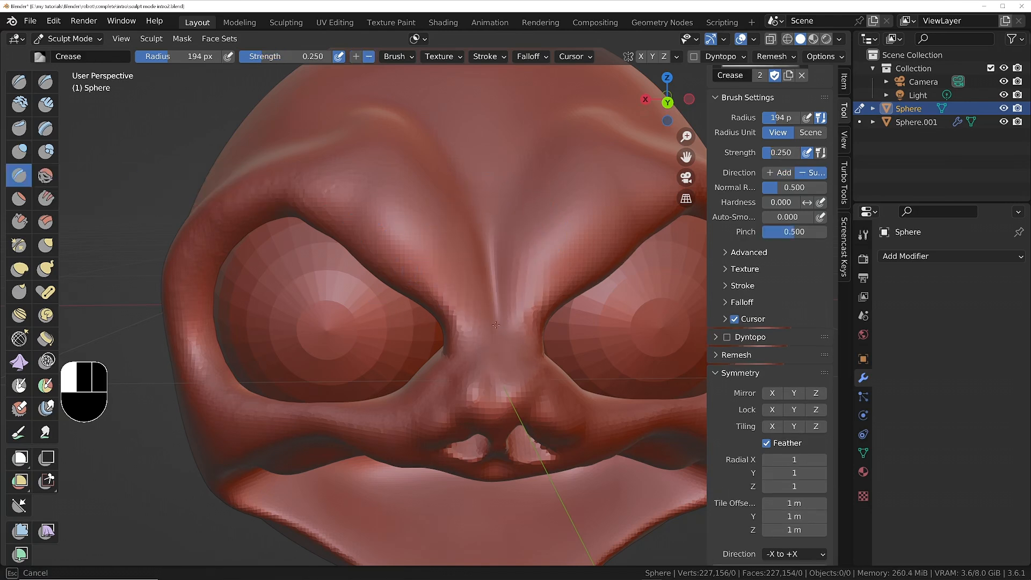
{"action": "left_click_drag", "start_coordinate": [489, 328], "coordinate": [486, 325]}
{"action": "key", "text": "ctrl+z"}
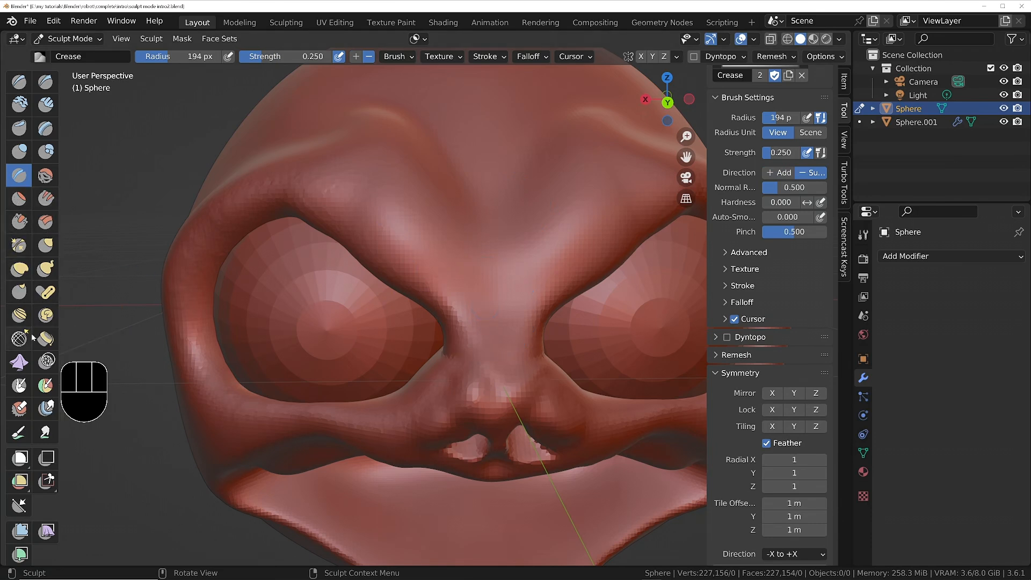
Try pinching the area between the eyebrows with the Pinch brush at 273 px and strength 0.500, and undo the strokes.
{"action": "left_click", "coordinate": [18, 246]}
{"action": "key", "text": "f"}
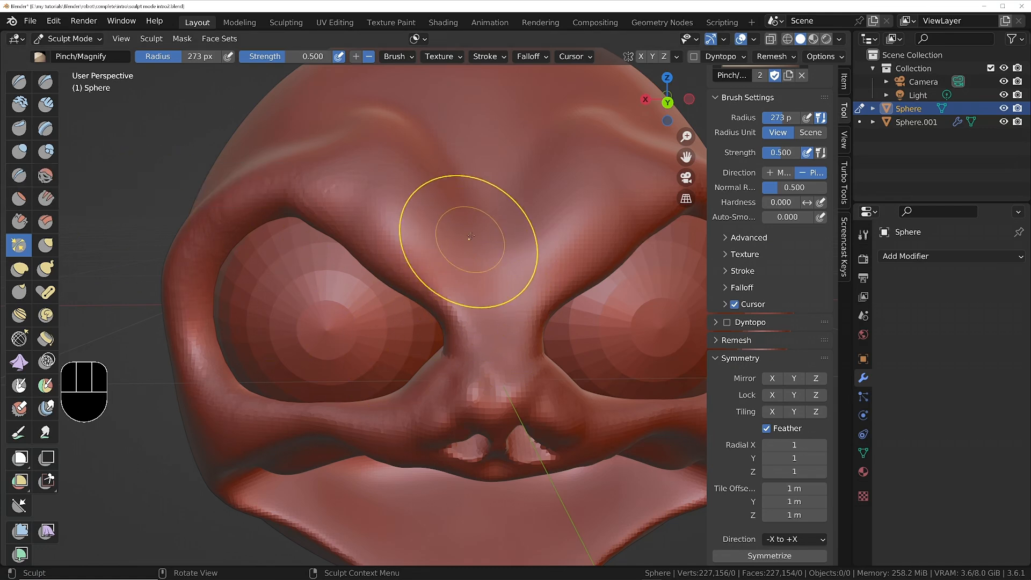
{"action": "left_click_drag", "start_coordinate": [483, 265], "coordinate": [496, 317]}
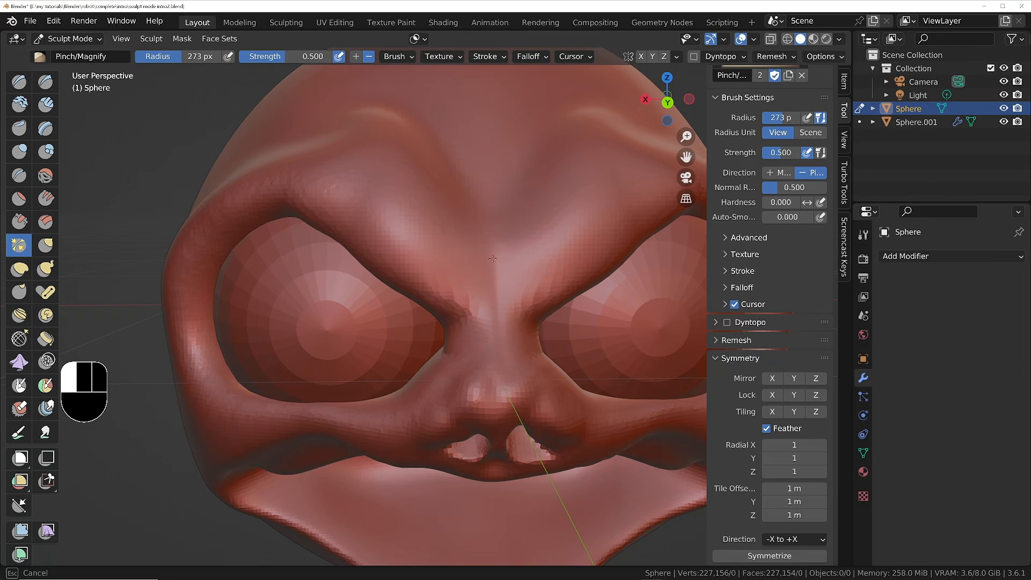
{"action": "left_click_drag", "start_coordinate": [498, 350], "coordinate": [506, 320]}
{"action": "middle_click_drag", "start_coordinate": [510, 252], "coordinate": [502, 326], "text": "ctrl"}
{"action": "mouse_move", "coordinate": [502, 326]}
{"action": "middle_mouse_down"}
{"action": "mouse_move", "coordinate": [559, 319]}
{"action": "mouse_move", "coordinate": [472, 322]}
{"action": "middle_mouse_up"}
{"action": "key", "text": "ctrl+z"}
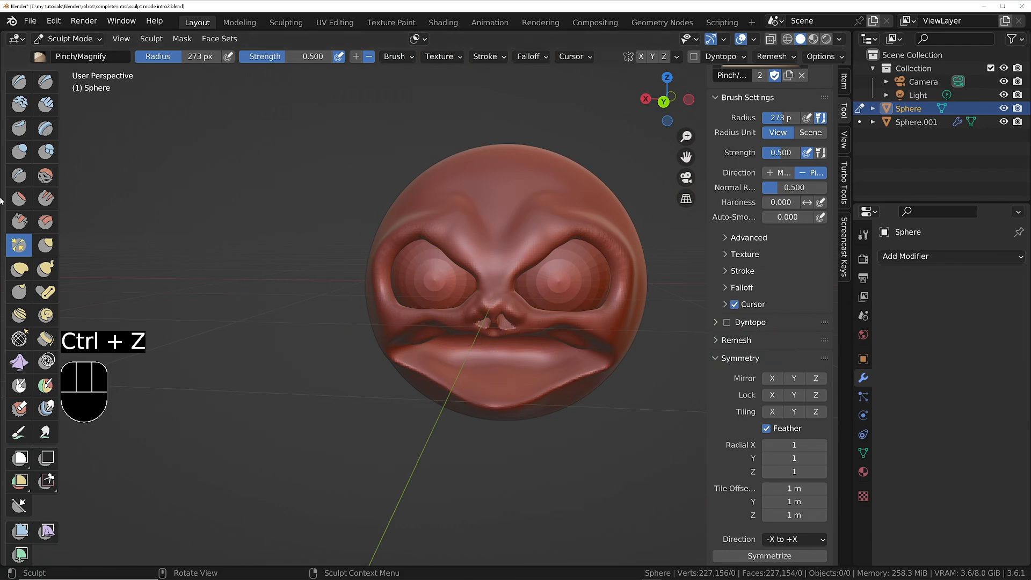
Carve a vertical furrow between the eyebrows with the Crease brush at 273 px and strength 0.250.
{"action": "left_click", "coordinate": [21, 175]}
{"action": "scroll", "coordinate": [433, 235], "scroll_direction": "up", "scroll_amount": 3}
{"action": "mouse_move", "coordinate": [433, 235]}
{"action": "middle_mouse_down"}
{"action": "mouse_move", "coordinate": [469, 248]}
{"action": "mouse_move", "coordinate": [447, 264]}
{"action": "mouse_move", "coordinate": [428, 213]}
{"action": "middle_mouse_up"}
{"action": "scroll", "coordinate": [467, 251], "scroll_direction": "up", "scroll_amount": 2}
{"action": "left_click_drag", "start_coordinate": [470, 217], "coordinate": [469, 217]}
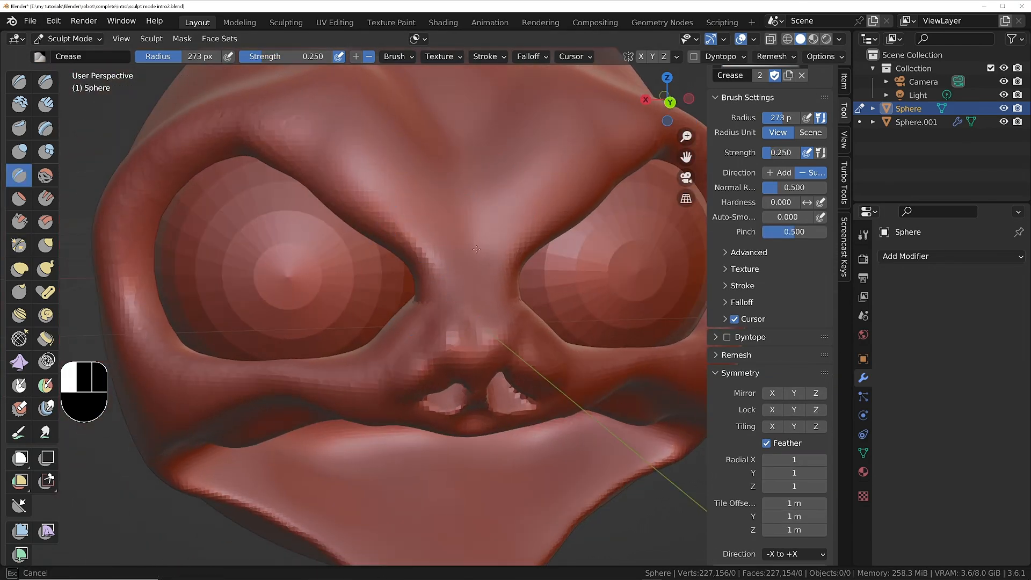
{"action": "left_click_drag", "start_coordinate": [473, 263], "coordinate": [472, 274]}
{"action": "middle_click_drag", "start_coordinate": [478, 264], "coordinate": [470, 251]}
Reduce the Crease brush radius to 209 px and sharpen the furrow down toward the bridge of the nose.
{"action": "key", "text": "f"}
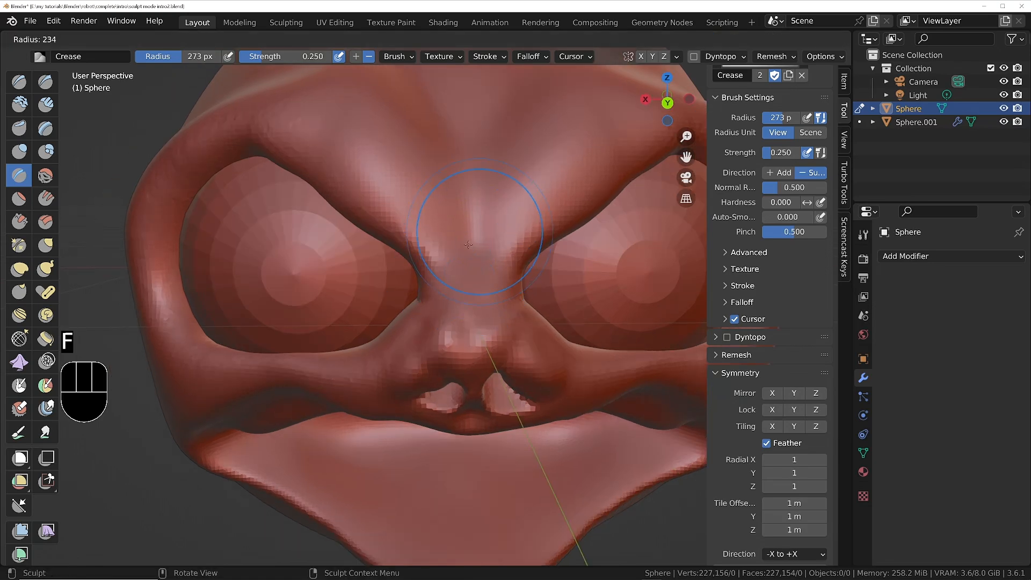
{"action": "left_click", "coordinate": [532, 221]}
{"action": "left_click_drag", "start_coordinate": [483, 194], "coordinate": [481, 212]}
{"action": "left_click_drag", "start_coordinate": [482, 296], "coordinate": [481, 317]}
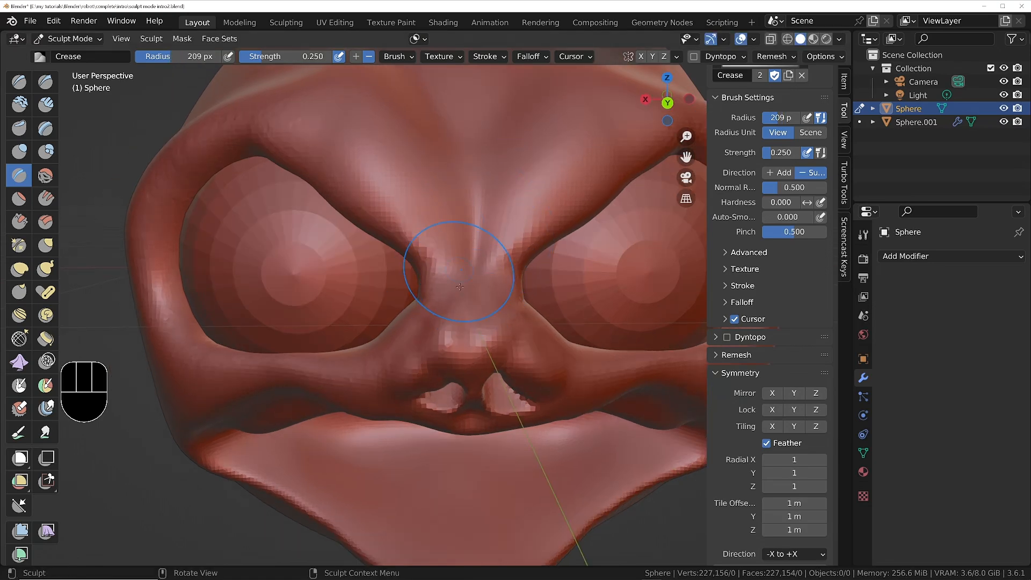
{"action": "left_click_drag", "start_coordinate": [476, 263], "coordinate": [478, 292]}
{"action": "scroll", "coordinate": [478, 258], "scroll_direction": "down", "scroll_amount": 5}
{"action": "mouse_move", "coordinate": [479, 228]}
{"action": "middle_mouse_down"}
{"action": "mouse_move", "coordinate": [484, 220]}
{"action": "mouse_move", "coordinate": [477, 240]}
{"action": "middle_mouse_up"}
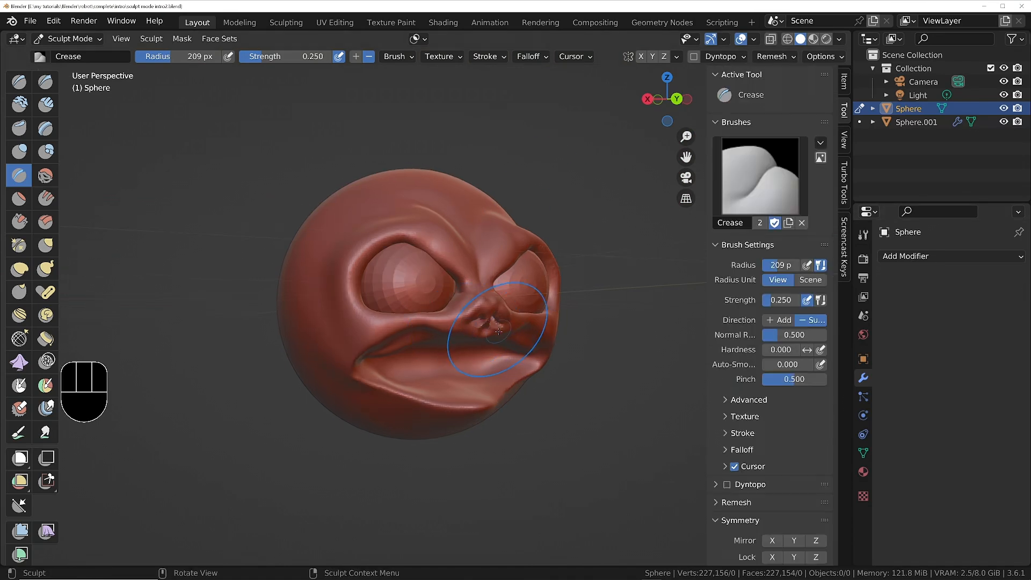
Reduce the remesh voxel size to about 0.0077 m, checking the grid density on the nose.
{"action": "middle_click_drag", "start_coordinate": [505, 316], "coordinate": [538, 296]}
{"action": "middle_click_drag", "start_coordinate": [569, 334], "coordinate": [556, 297]}
{"action": "key", "text": "r"}
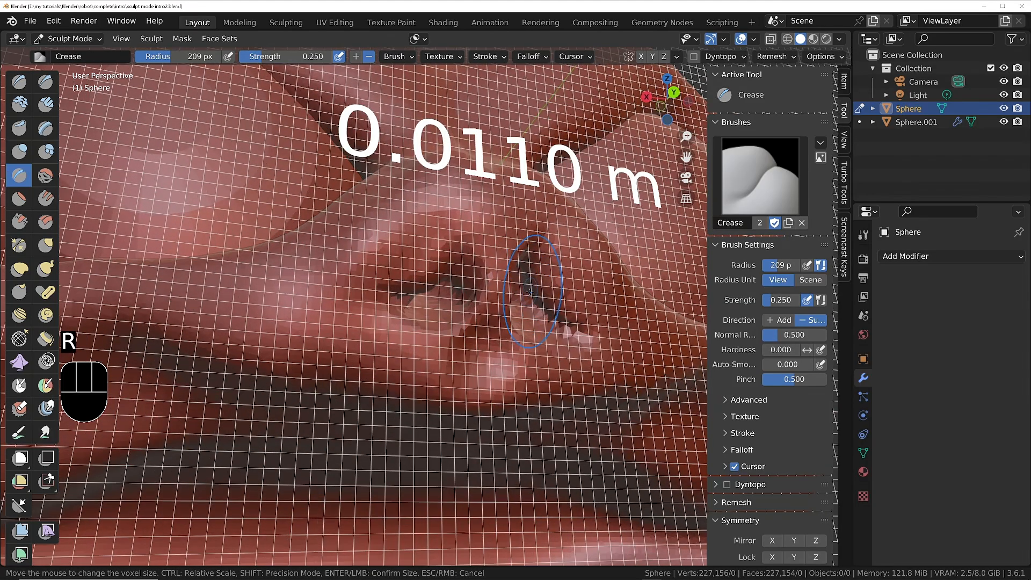
{"action": "key", "text": "shift"}
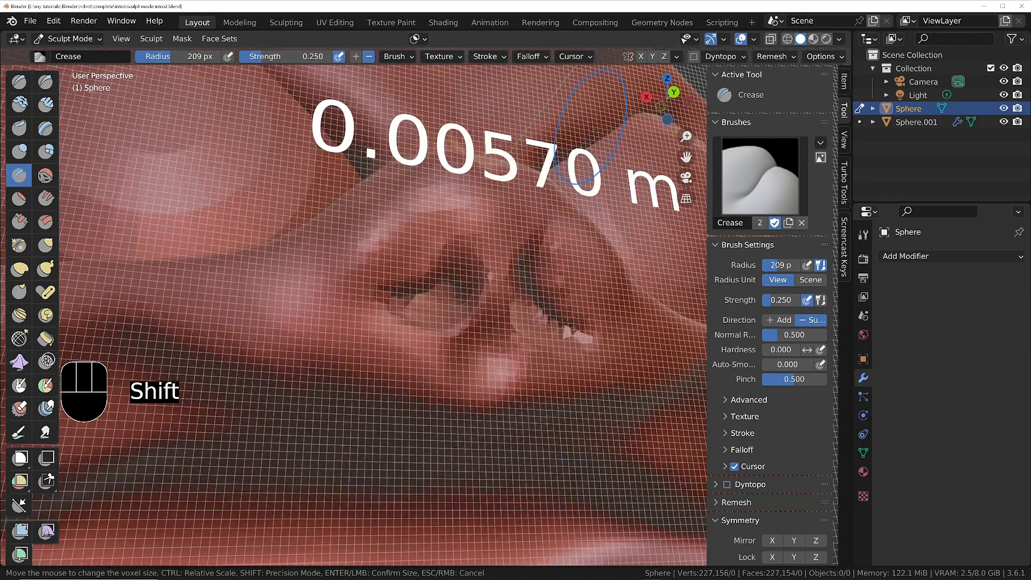
{"action": "left_click", "coordinate": [591, 130], "text": "shift"}
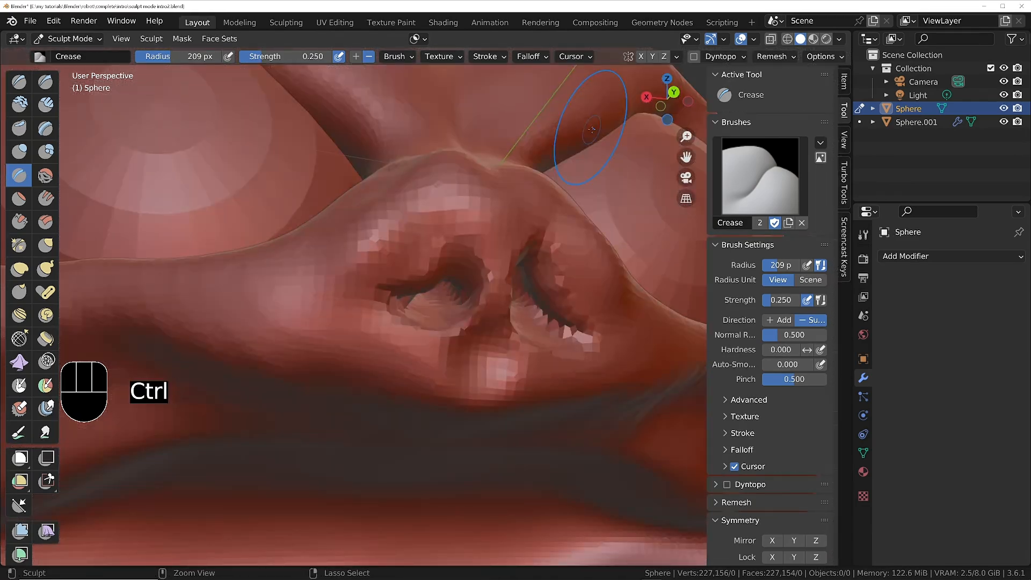
Remesh the head at the reduced voxel size and try a Draw brush stroke at strength 0.498 on a nostril's jagged rim.
{"action": "key", "text": "ctrl+r"}
{"action": "middle_click_drag", "start_coordinate": [585, 339], "coordinate": [572, 284], "text": "ctrl"}
{"action": "left_click", "coordinate": [12, 82]}
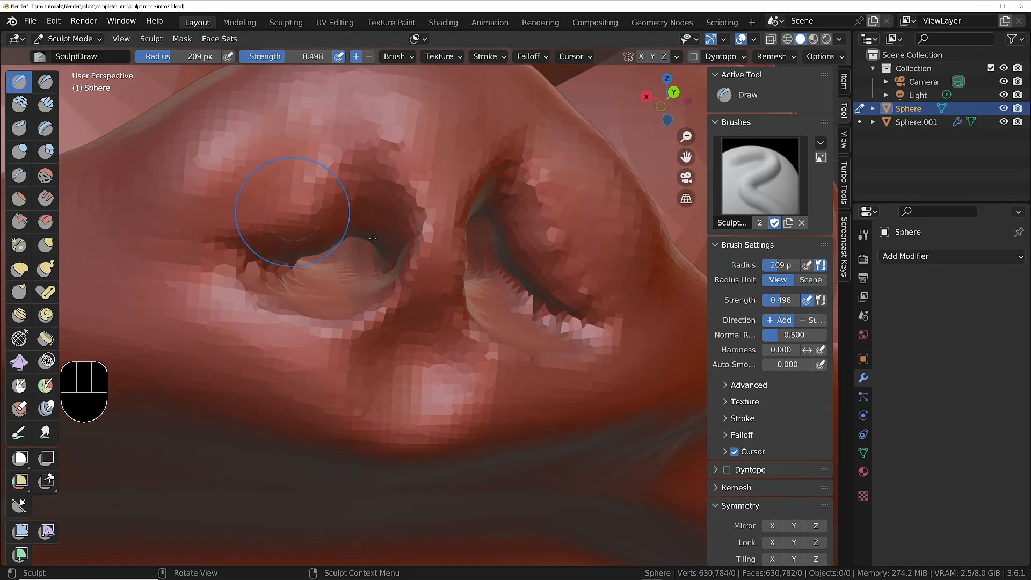
{"action": "left_click_drag", "start_coordinate": [540, 309], "coordinate": [550, 324], "text": "shift"}
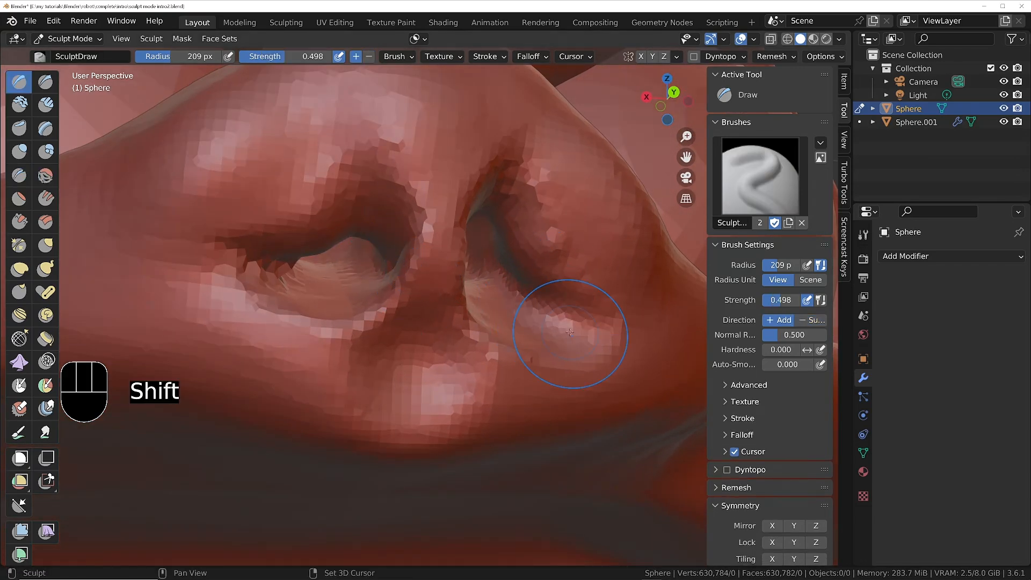
{"action": "key", "text": "ctrl+z"}
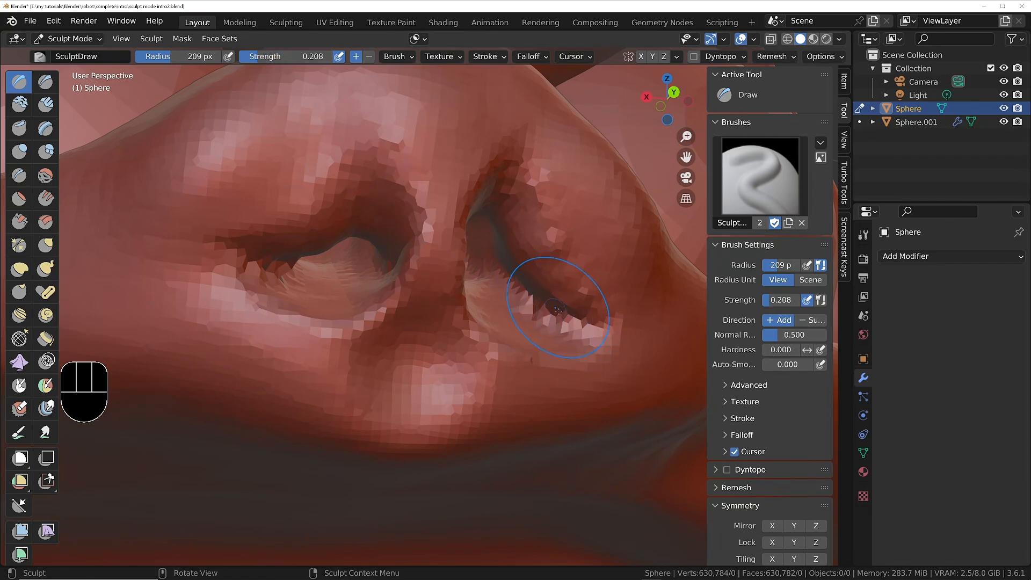
Smooth the jagged rims of both nostrils, lowering the Draw brush strength to 0.208 and finally to 0.093.
{"action": "left_click_drag", "start_coordinate": [571, 326], "coordinate": [556, 319]}
{"action": "left_click_drag", "start_coordinate": [496, 267], "coordinate": [487, 231]}
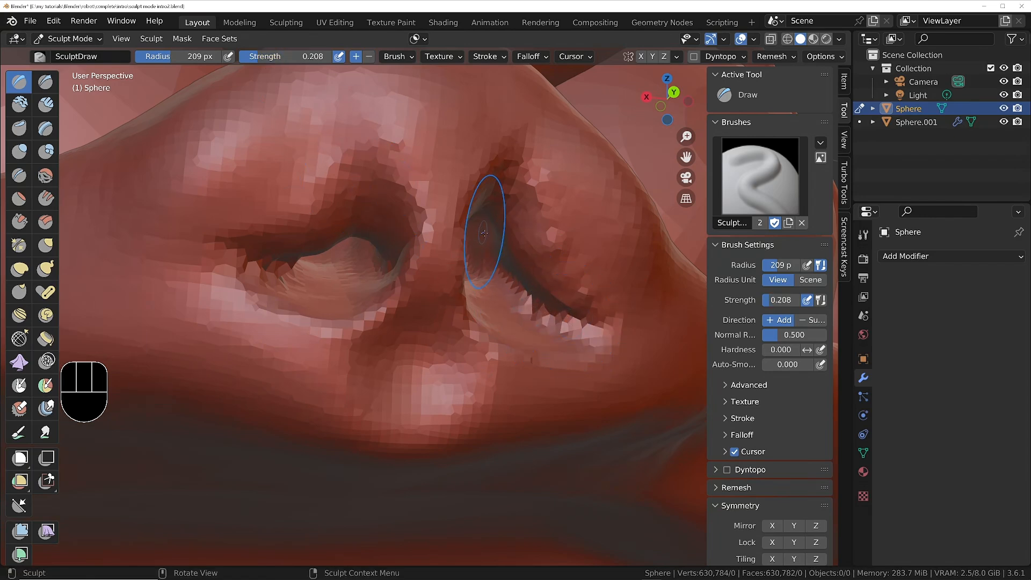
{"action": "mouse_move", "coordinate": [513, 282]}
{"action": "left_mouse_down", "text": "shift"}
{"action": "mouse_move", "coordinate": [577, 322]}
{"action": "mouse_move", "coordinate": [569, 317]}
{"action": "left_mouse_up", "text": "shift"}
{"action": "mouse_move", "coordinate": [564, 313]}
{"action": "middle_mouse_down"}
{"action": "mouse_move", "coordinate": [492, 309]}
{"action": "mouse_move", "coordinate": [558, 332]}
{"action": "middle_mouse_up"}
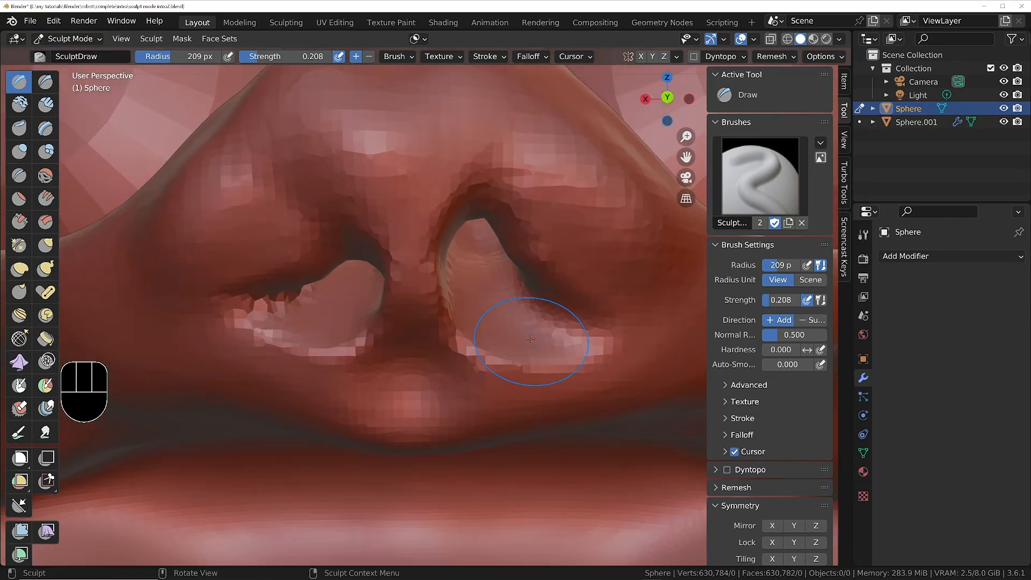
{"action": "left_click_drag", "start_coordinate": [325, 299], "coordinate": [262, 308], "text": "shift"}
{"action": "mouse_move", "coordinate": [272, 306]}
{"action": "middle_mouse_down"}
{"action": "mouse_move", "coordinate": [323, 277]}
{"action": "mouse_move", "coordinate": [378, 294]}
{"action": "mouse_move", "coordinate": [307, 269]}
{"action": "middle_mouse_up"}
{"action": "key", "text": "shift+f"}
{"action": "left_click", "coordinate": [307, 269]}
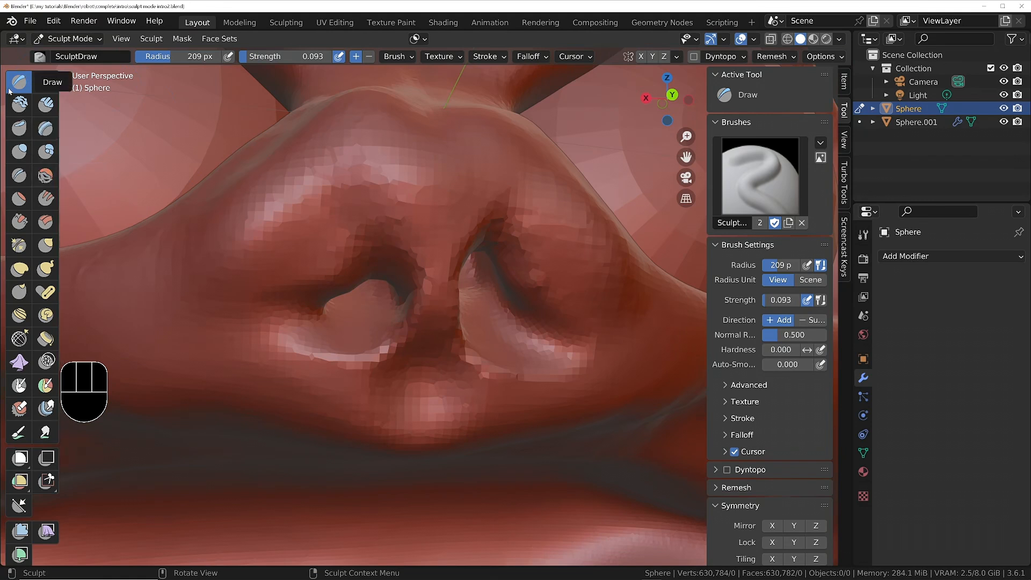
Switch to the Smooth brush and set its strength to 0.287.
{"action": "right_click", "coordinate": [436, 220]}
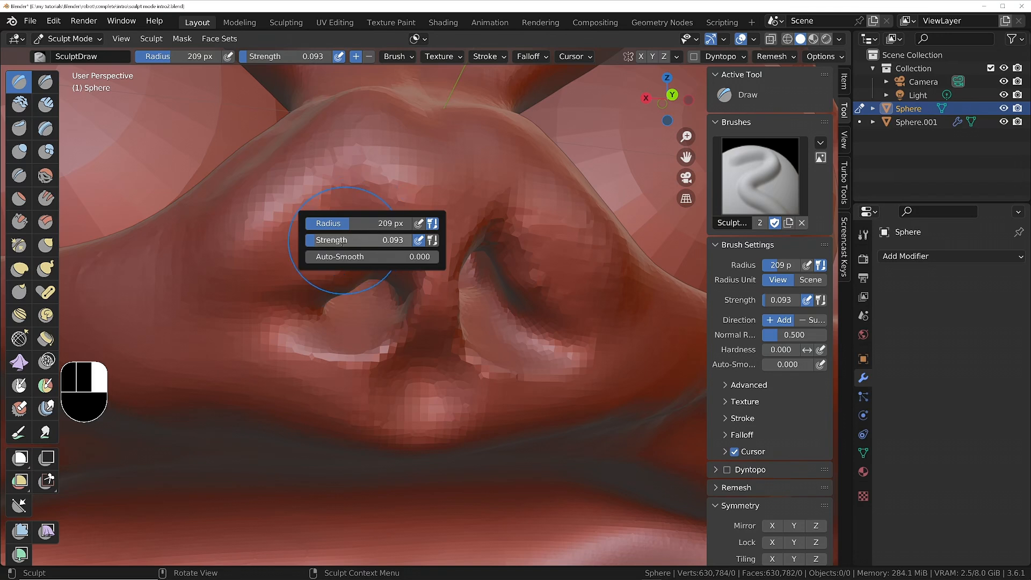
{"action": "left_click", "coordinate": [45, 175]}
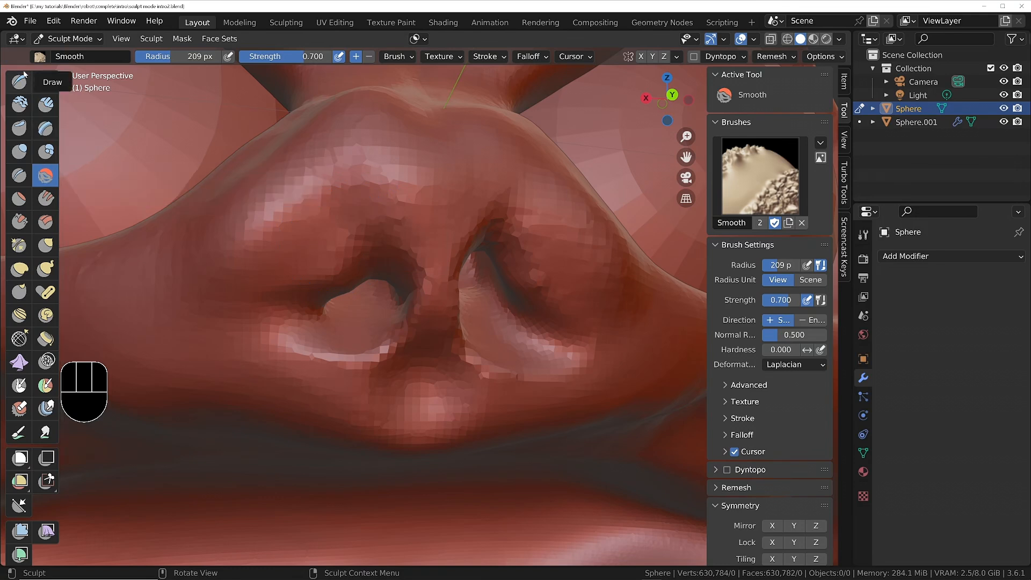
{"action": "right_click", "coordinate": [472, 273]}
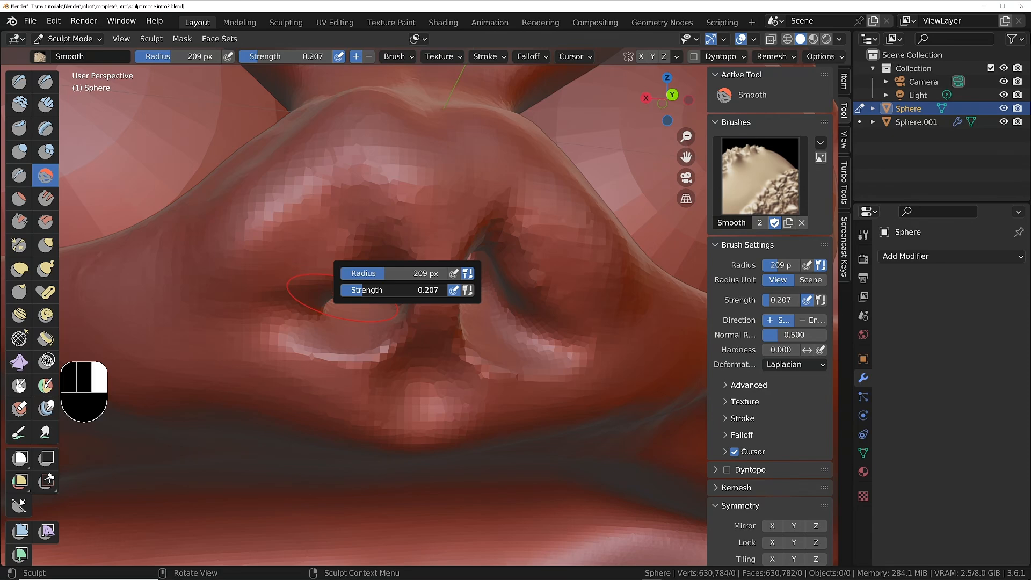
{"action": "middle_click_drag", "start_coordinate": [494, 317], "coordinate": [480, 291]}
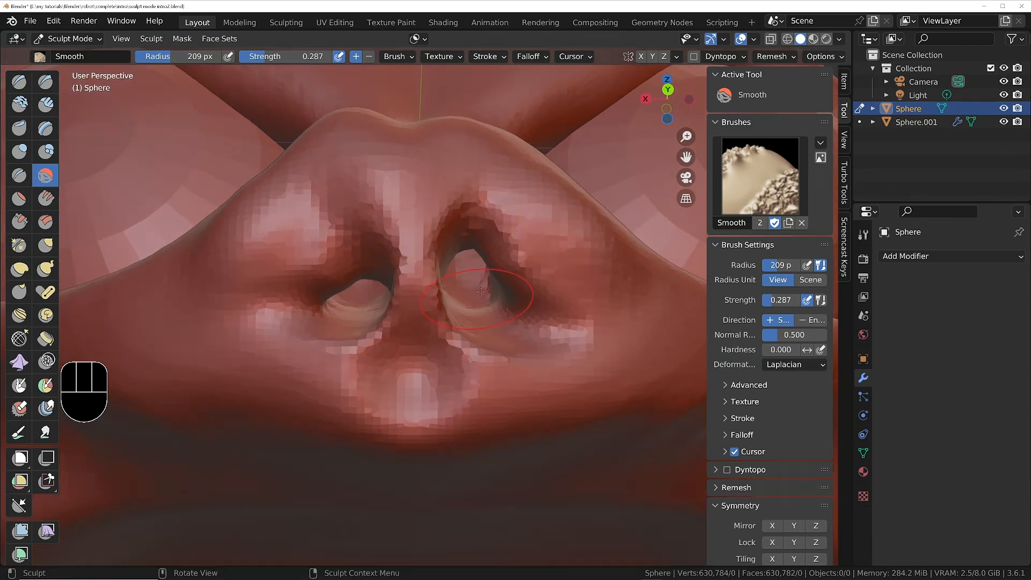
Return to the Draw brush and smooth the blocky surface around the nostrils and the underside of the nose.
{"action": "left_click", "coordinate": [15, 83]}
{"action": "left_click_drag", "start_coordinate": [505, 247], "coordinate": [516, 289], "text": "shift"}
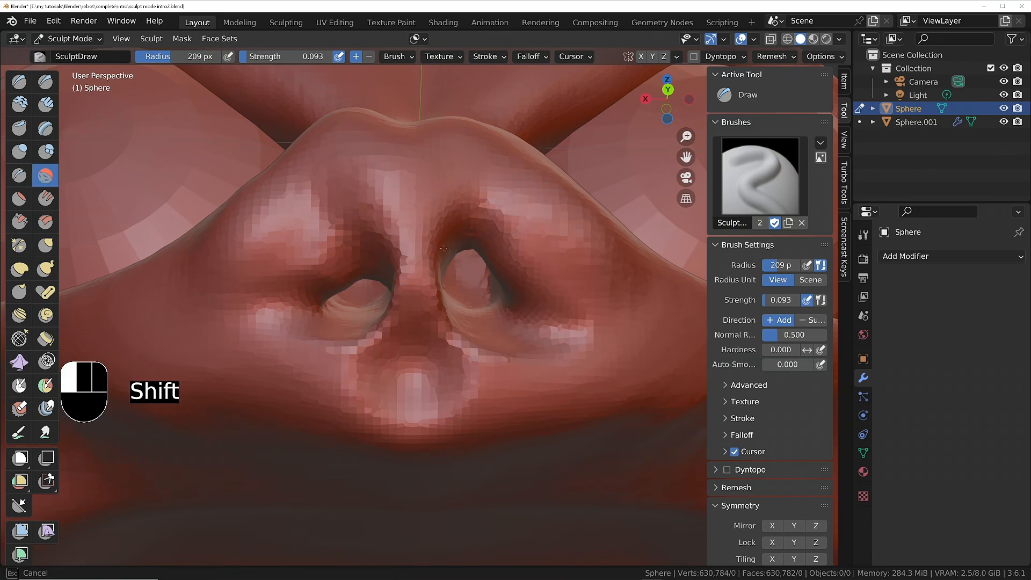
{"action": "left_click_drag", "start_coordinate": [461, 346], "coordinate": [273, 257], "text": "shift"}
{"action": "left_click_drag", "start_coordinate": [383, 248], "coordinate": [398, 254], "text": "shift"}
{"action": "mouse_move", "coordinate": [401, 255]}
{"action": "middle_mouse_down", "text": "ctrl"}
{"action": "mouse_move", "coordinate": [394, 316]}
{"action": "mouse_move", "coordinate": [376, 215]}
{"action": "middle_mouse_up", "text": "ctrl"}
{"action": "mouse_move", "coordinate": [376, 214]}
{"action": "middle_mouse_down"}
{"action": "mouse_move", "coordinate": [422, 252]}
{"action": "mouse_move", "coordinate": [385, 231]}
{"action": "middle_mouse_up"}
{"action": "mouse_move", "coordinate": [423, 308]}
{"action": "middle_mouse_down", "text": "ctrl"}
{"action": "mouse_move", "coordinate": [432, 263]}
{"action": "mouse_move", "coordinate": [464, 237]}
{"action": "mouse_move", "coordinate": [493, 235]}
{"action": "mouse_move", "coordinate": [471, 237]}
{"action": "middle_mouse_up", "text": "ctrl"}
{"action": "mouse_move", "coordinate": [384, 325]}
{"action": "middle_mouse_down", "text": "shift"}
{"action": "mouse_move", "coordinate": [507, 259]}
{"action": "mouse_move", "coordinate": [478, 262]}
{"action": "middle_mouse_up", "text": "shift"}
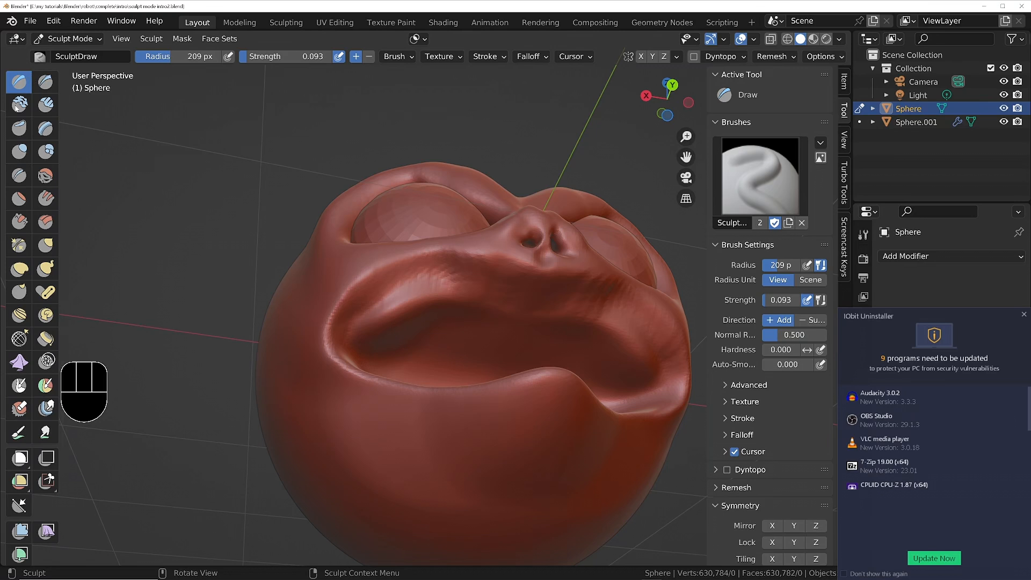
Switch to the Blob brush at 209 px and strength 0.500, and set its Magnify value to 0.000.
{"action": "left_click", "coordinate": [46, 151]}
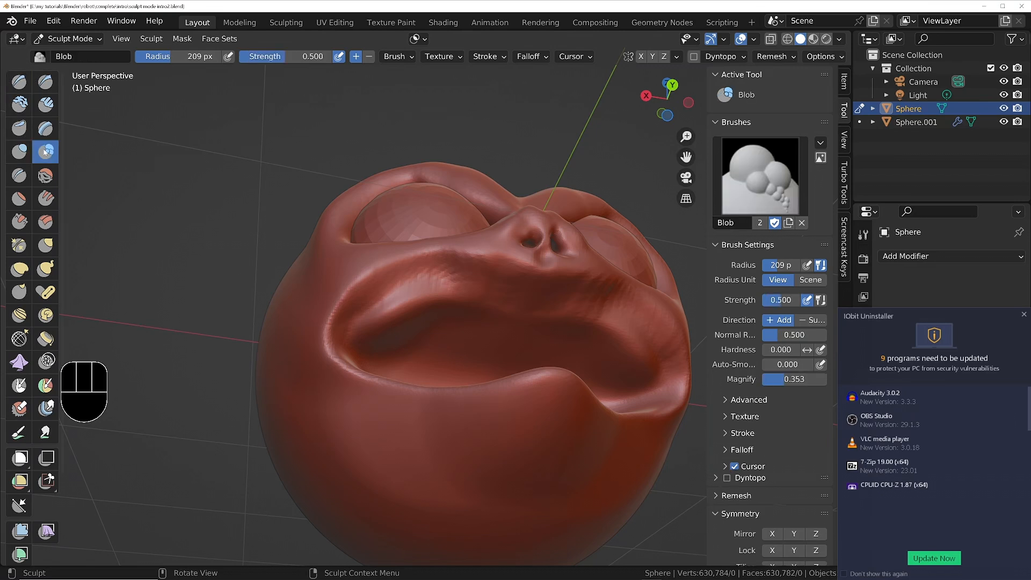
{"action": "left_click", "coordinate": [396, 56]}
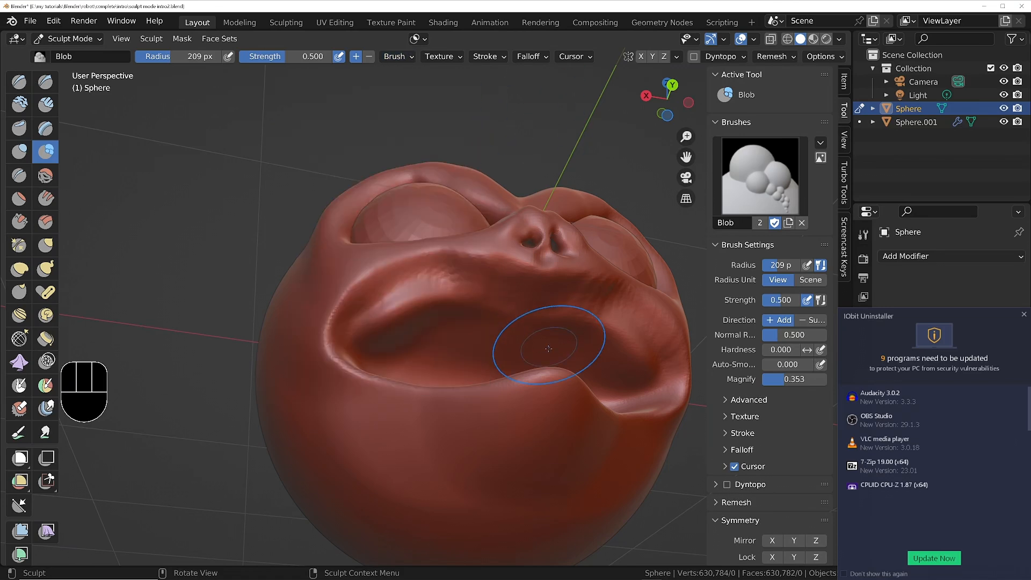
{"action": "middle_click_drag", "start_coordinate": [552, 344], "coordinate": [471, 311]}
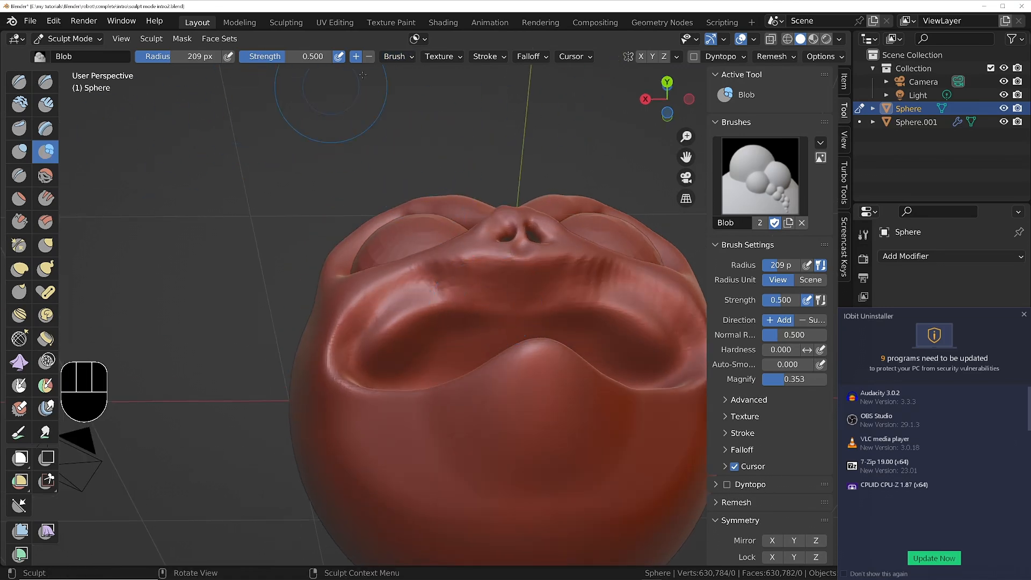
{"action": "left_click", "coordinate": [403, 60]}
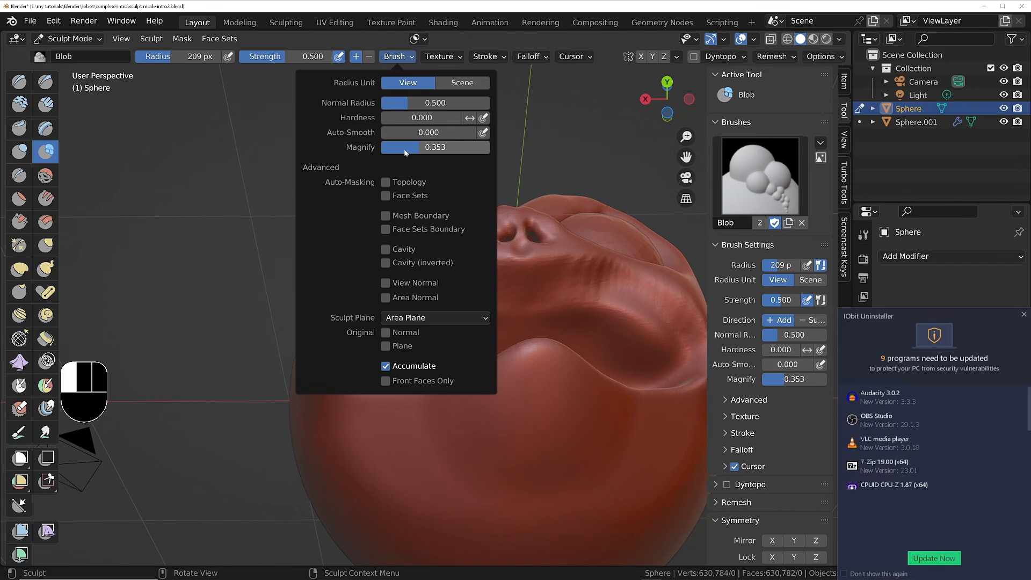
{"action": "left_click_drag", "start_coordinate": [406, 153], "coordinate": [388, 150]}
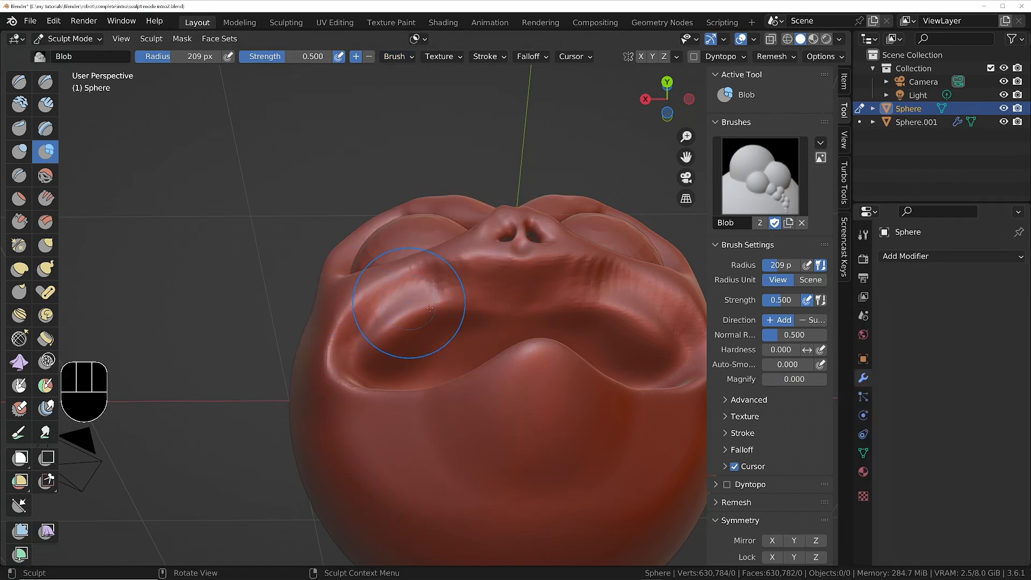
Set the Blob brush radius to 56 px and pull a thin tooth-like spike down from the inner upper lip.
{"action": "key", "text": "f"}
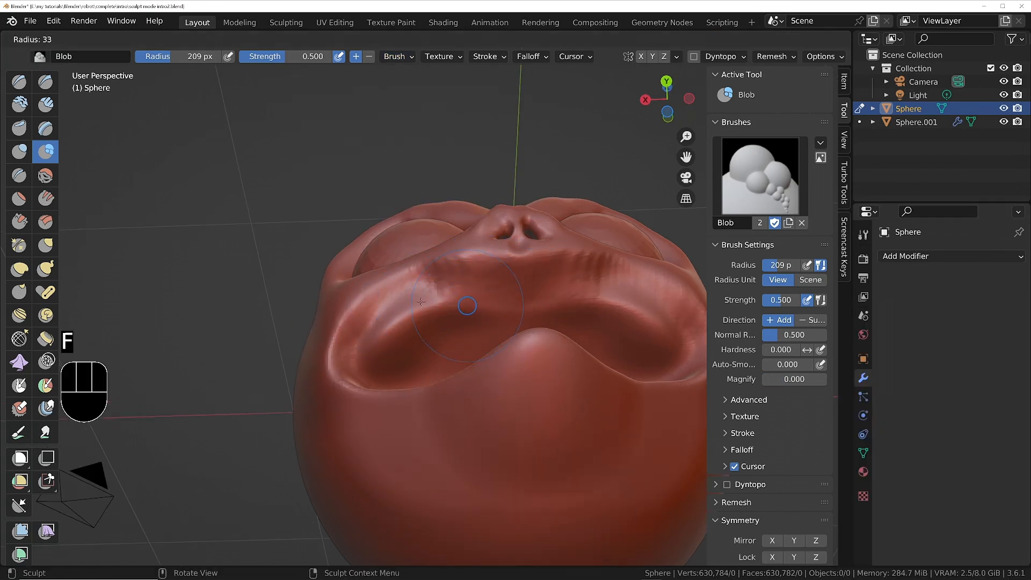
{"action": "left_click", "coordinate": [466, 304]}
{"action": "mouse_move", "coordinate": [475, 289]}
{"action": "middle_mouse_down"}
{"action": "mouse_move", "coordinate": [472, 274]}
{"action": "mouse_move", "coordinate": [475, 281]}
{"action": "middle_mouse_up"}
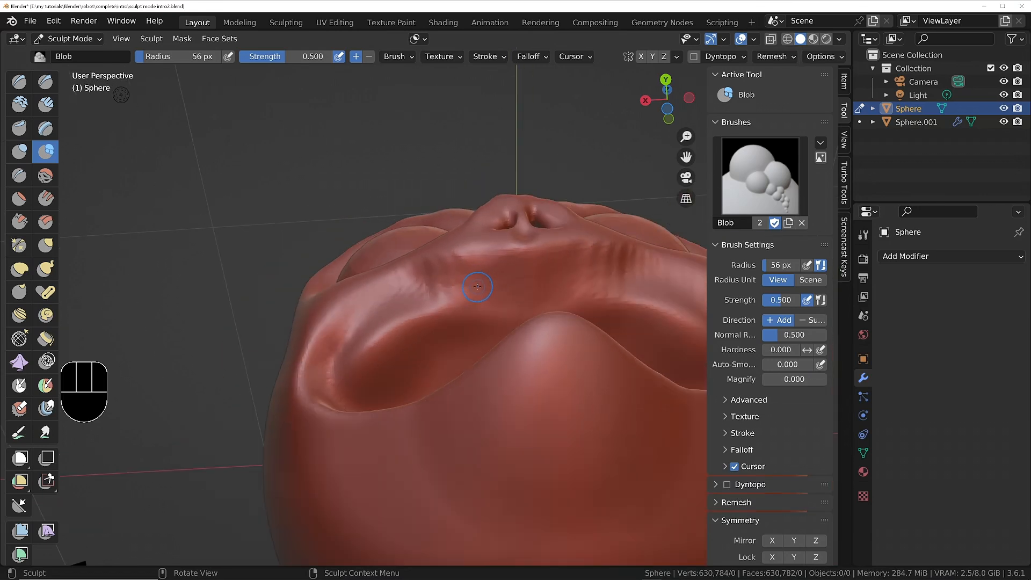
{"action": "left_click_drag", "start_coordinate": [475, 283], "coordinate": [477, 286]}
{"action": "middle_click_drag", "start_coordinate": [476, 285], "coordinate": [481, 273]}
{"action": "middle_click_drag", "start_coordinate": [482, 274], "coordinate": [496, 278]}
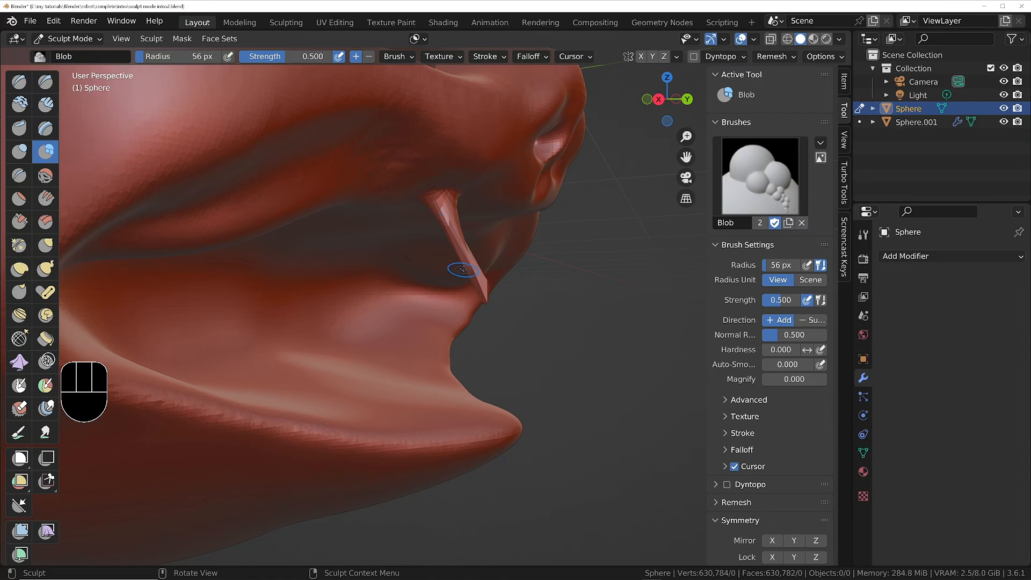
Examine the thin spike inside the mouth from several sides and undo it.
{"action": "mouse_move", "coordinate": [457, 274]}
{"action": "middle_mouse_down", "text": "ctrl"}
{"action": "mouse_move", "coordinate": [463, 259]}
{"action": "mouse_move", "coordinate": [441, 272]}
{"action": "middle_mouse_up", "text": "ctrl"}
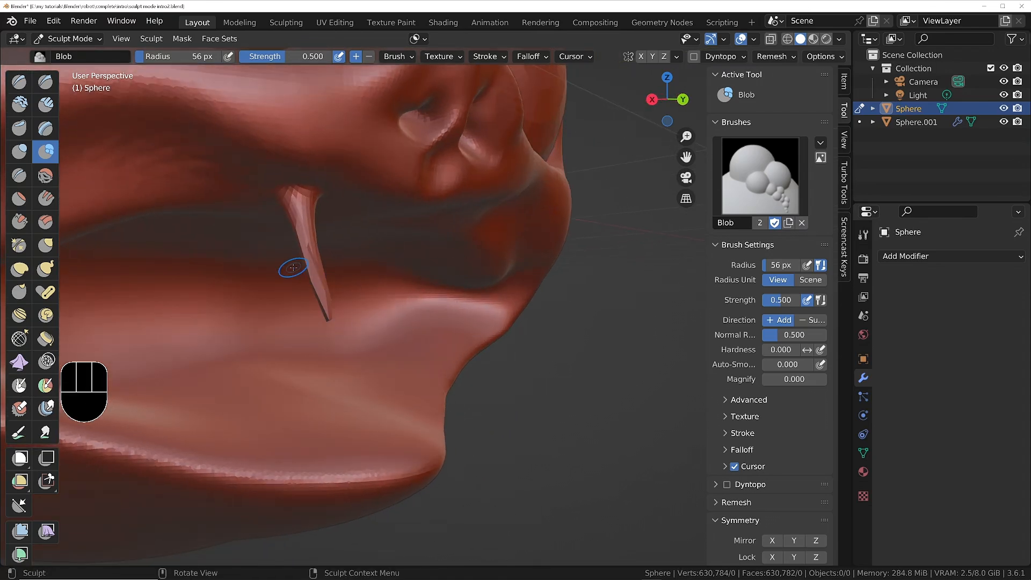
{"action": "scroll", "coordinate": [296, 265], "scroll_direction": "up", "scroll_amount": 3}
{"action": "mouse_move", "coordinate": [327, 253]}
{"action": "middle_mouse_down", "text": "shift"}
{"action": "mouse_move", "coordinate": [380, 258]}
{"action": "mouse_move", "coordinate": [393, 278]}
{"action": "mouse_move", "coordinate": [407, 270]}
{"action": "middle_mouse_up", "text": "shift"}
{"action": "scroll", "coordinate": [379, 260], "scroll_direction": "down", "scroll_amount": 6}
{"action": "scroll", "coordinate": [365, 280], "scroll_direction": "down", "scroll_amount": 5}
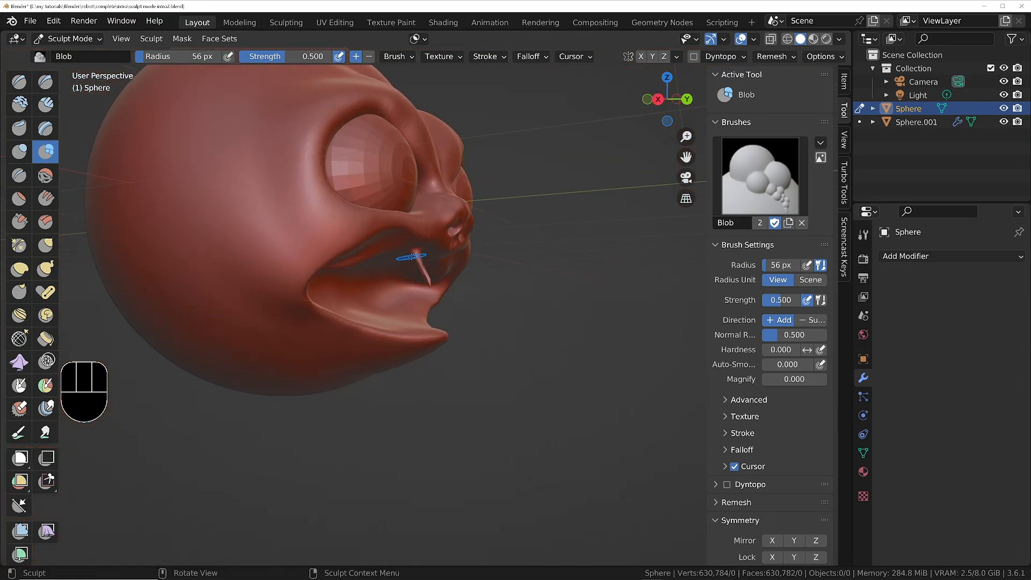
{"action": "key", "text": "ctrl+z"}
{"action": "middle_click_drag", "start_coordinate": [455, 242], "coordinate": [426, 182]}
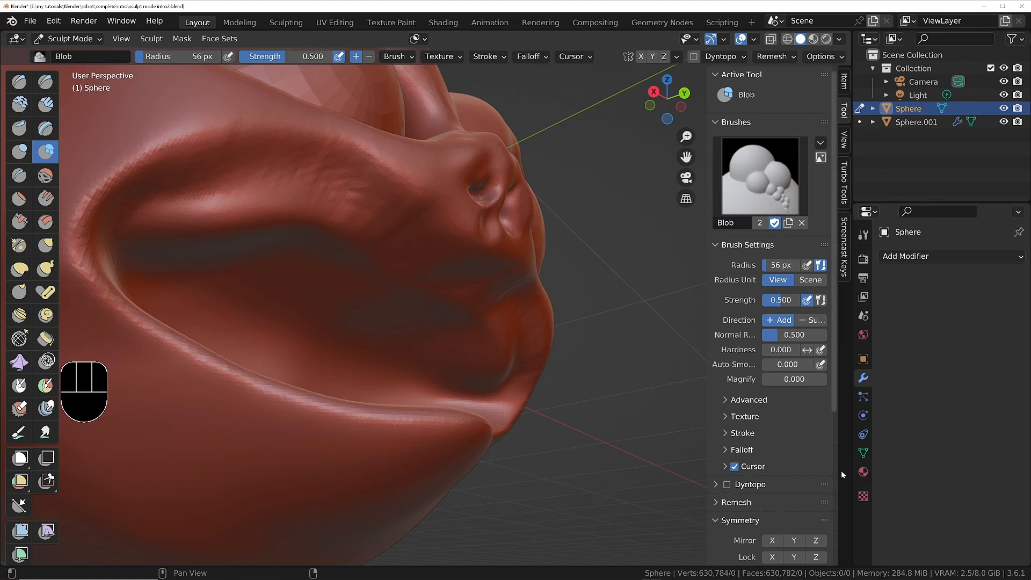
Start adding a vertex color attribute to the head's mesh data in preparation for the Paint brush.
{"action": "left_click", "coordinate": [862, 452]}
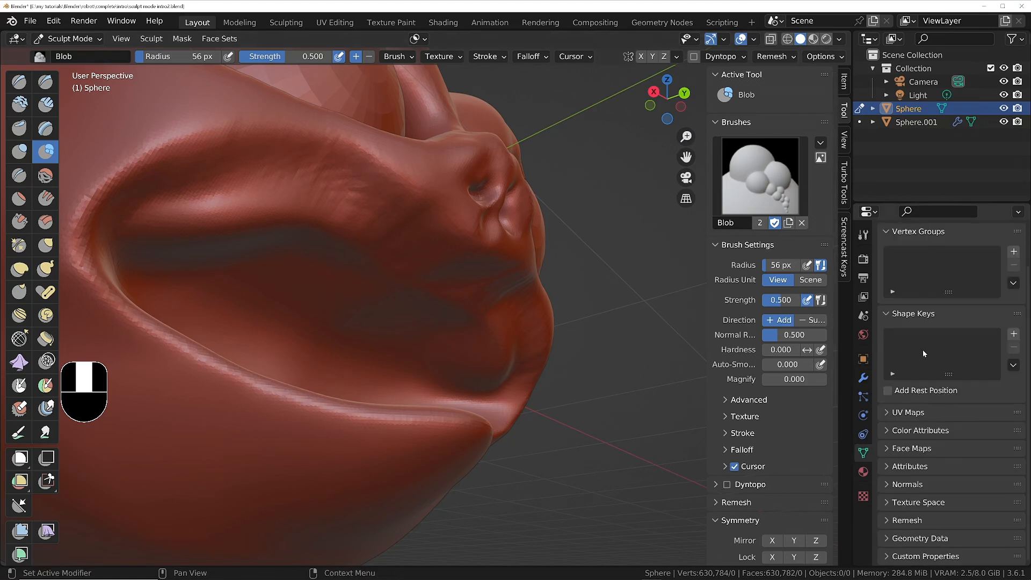
{"action": "left_click", "coordinate": [915, 430]}
{"action": "scroll", "coordinate": [913, 395], "scroll_direction": "down", "scroll_amount": 3}
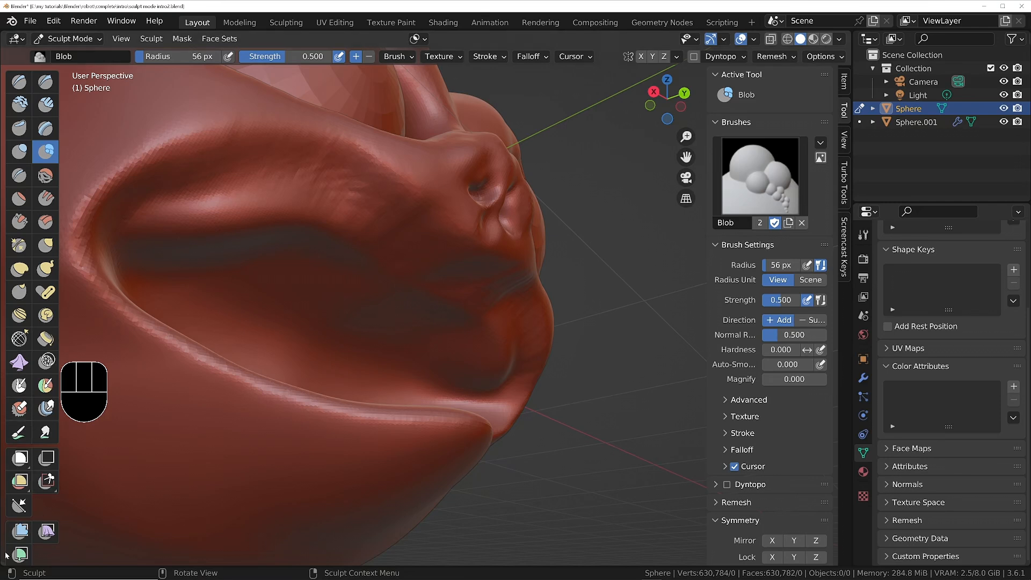
{"action": "scroll", "coordinate": [43, 526], "scroll_direction": "down", "scroll_amount": 5}
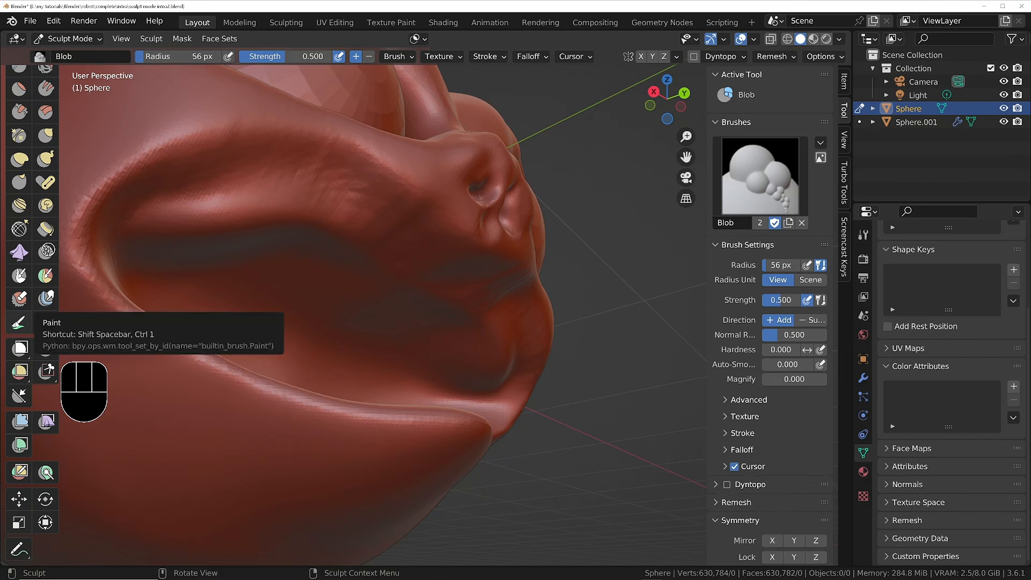
{"action": "left_click", "coordinate": [1012, 386]}
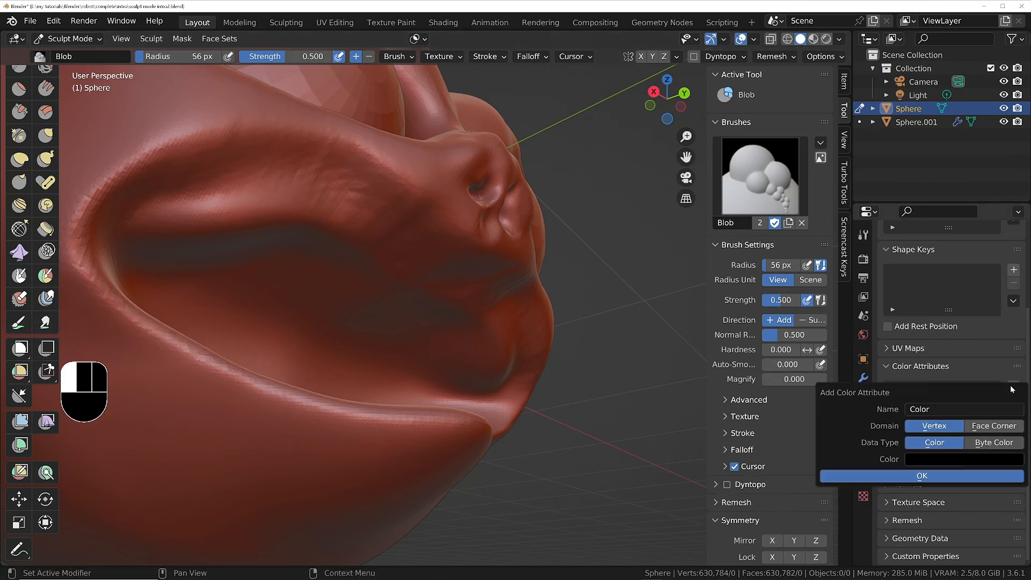
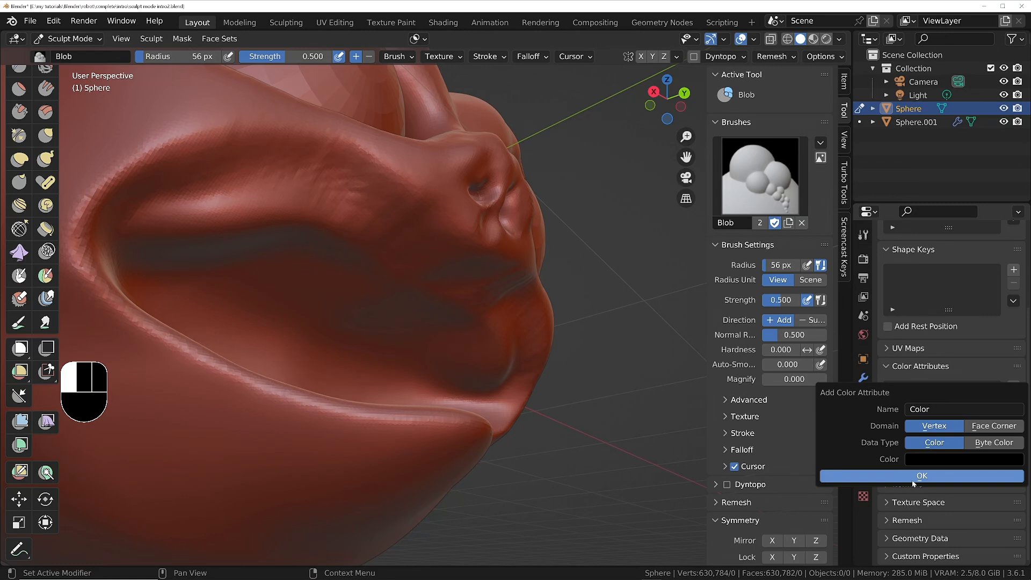
Add the black vertex color attribute named Color and give the Paint brush a bright green color.
{"action": "left_click", "coordinate": [913, 477]}
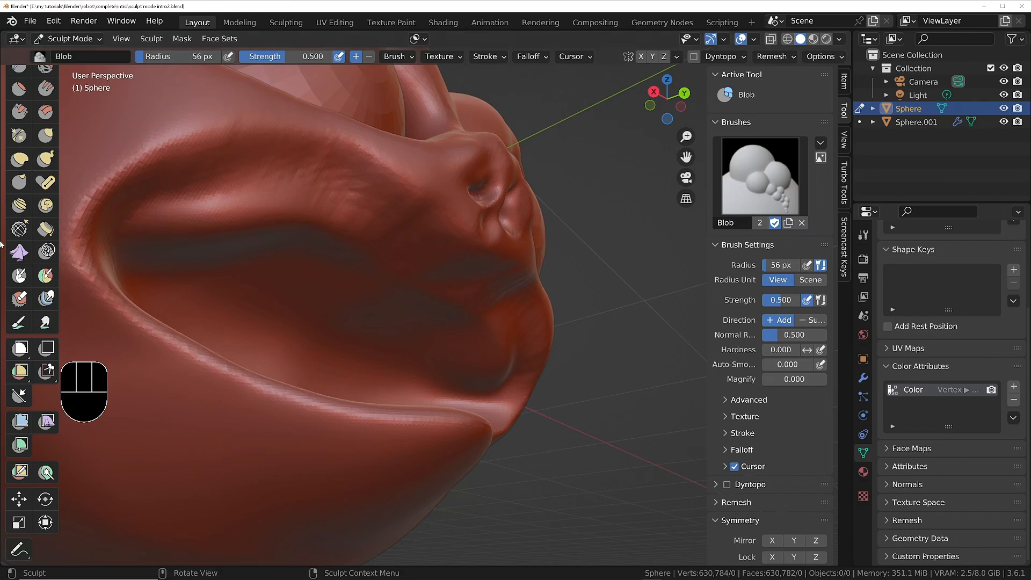
{"action": "left_click", "coordinate": [18, 323]}
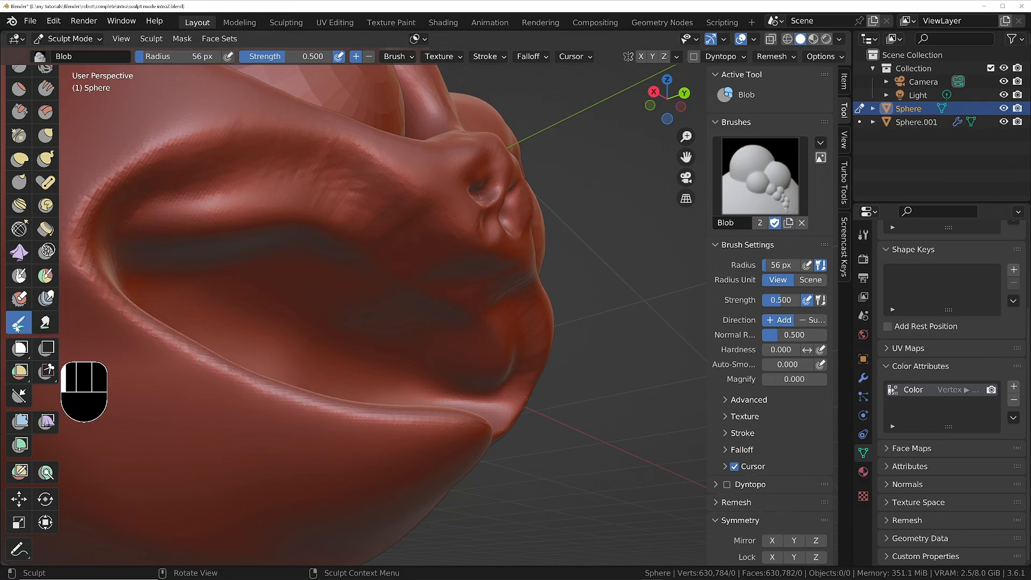
{"action": "left_click", "coordinate": [152, 56]}
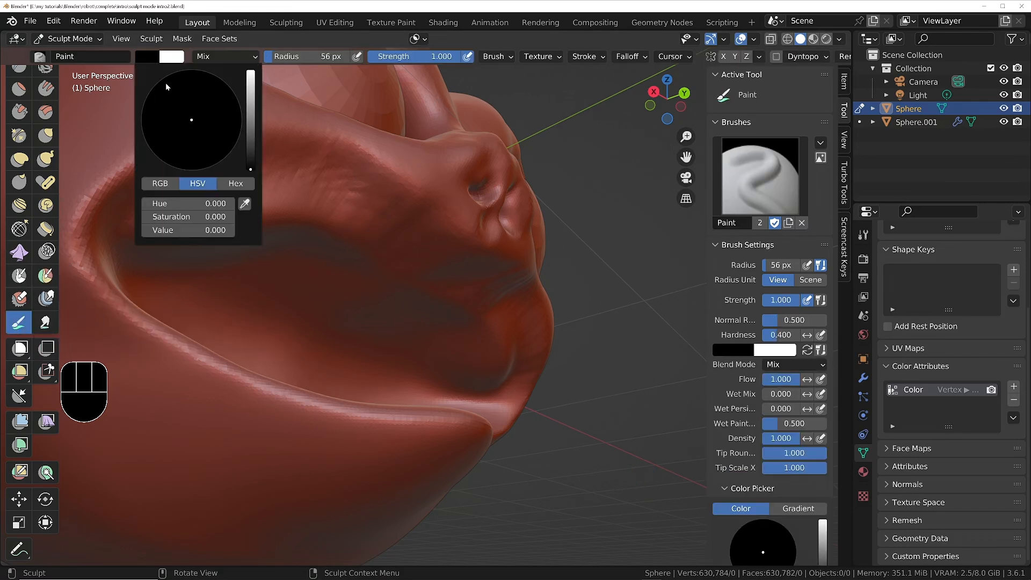
{"action": "left_click_drag", "start_coordinate": [251, 121], "coordinate": [254, 70]}
{"action": "left_click_drag", "start_coordinate": [174, 107], "coordinate": [150, 90]}
Paint looping bright green strokes across the head below the eye with the 56 px brush.
{"action": "mouse_move", "coordinate": [230, 184]}
{"action": "left_mouse_down"}
{"action": "mouse_move", "coordinate": [323, 161]}
{"action": "mouse_move", "coordinate": [327, 236]}
{"action": "left_mouse_up"}
{"action": "middle_click_drag", "start_coordinate": [368, 175], "coordinate": [446, 208], "text": "ctrl"}
{"action": "mouse_move", "coordinate": [456, 210]}
{"action": "middle_mouse_down", "text": "shift"}
{"action": "mouse_move", "coordinate": [510, 226]}
{"action": "mouse_move", "coordinate": [519, 249]}
{"action": "middle_mouse_up", "text": "shift"}
{"action": "mouse_move", "coordinate": [520, 250]}
{"action": "middle_mouse_down"}
{"action": "mouse_move", "coordinate": [475, 298]}
{"action": "mouse_move", "coordinate": [457, 295]}
{"action": "mouse_move", "coordinate": [461, 233]}
{"action": "middle_mouse_up"}
{"action": "middle_click_drag", "start_coordinate": [504, 379], "coordinate": [439, 278], "text": "ctrl"}
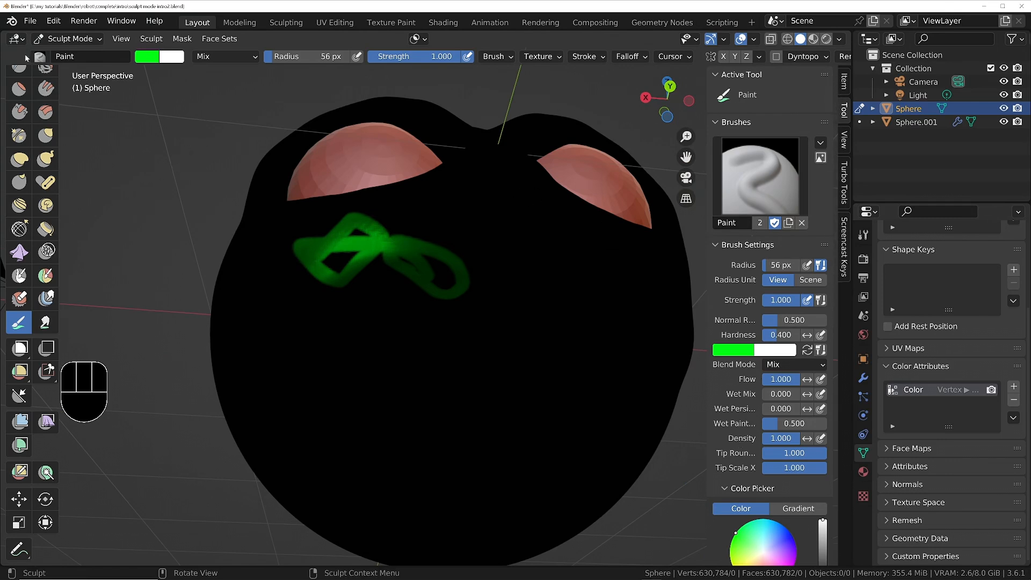
Switch to the Draw brush and enable Dyntopo, accepting the loss of attribute data.
{"action": "scroll", "coordinate": [24, 191], "scroll_direction": "up", "scroll_amount": 5}
{"action": "left_click", "coordinate": [22, 84]}
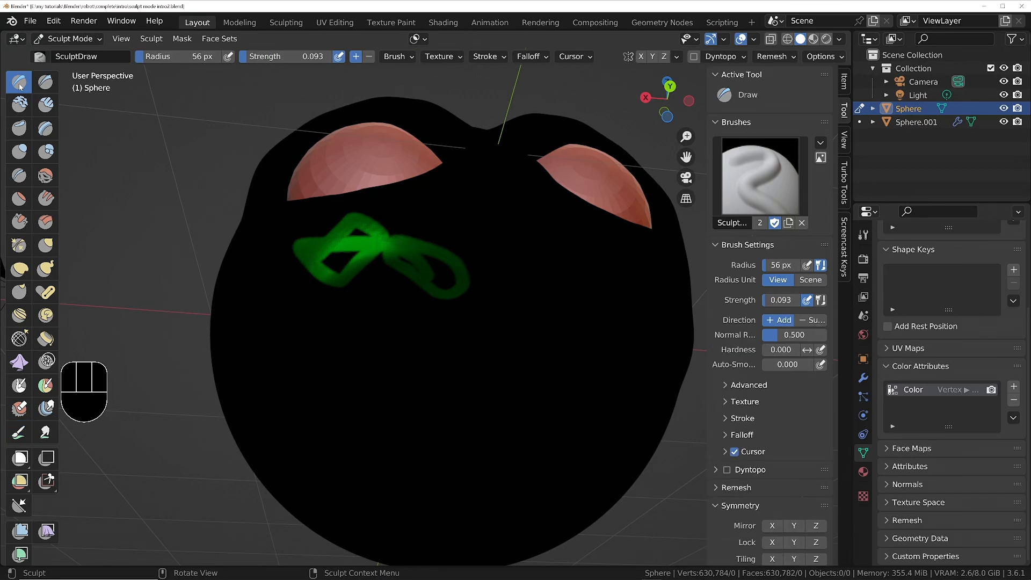
{"action": "left_click", "coordinate": [727, 470]}
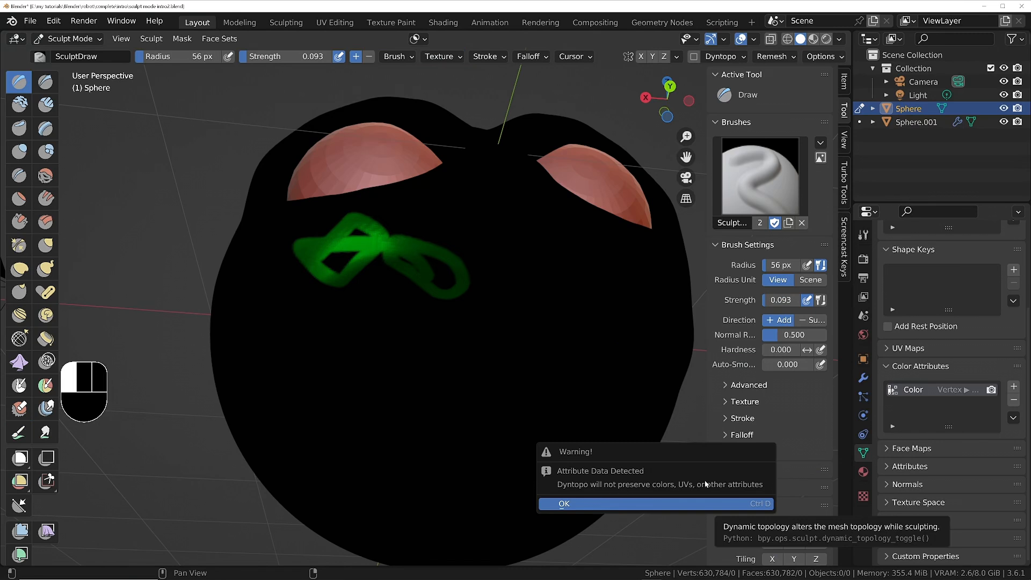
{"action": "left_click", "coordinate": [653, 504]}
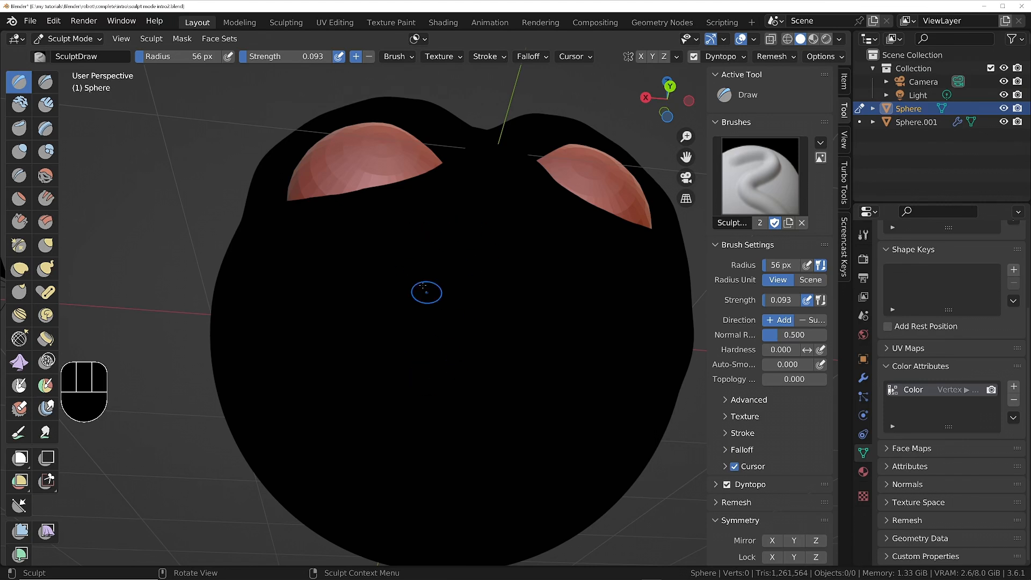
Set the solid viewport shading color to Material.
{"action": "middle_click_drag", "start_coordinate": [407, 246], "coordinate": [460, 324]}
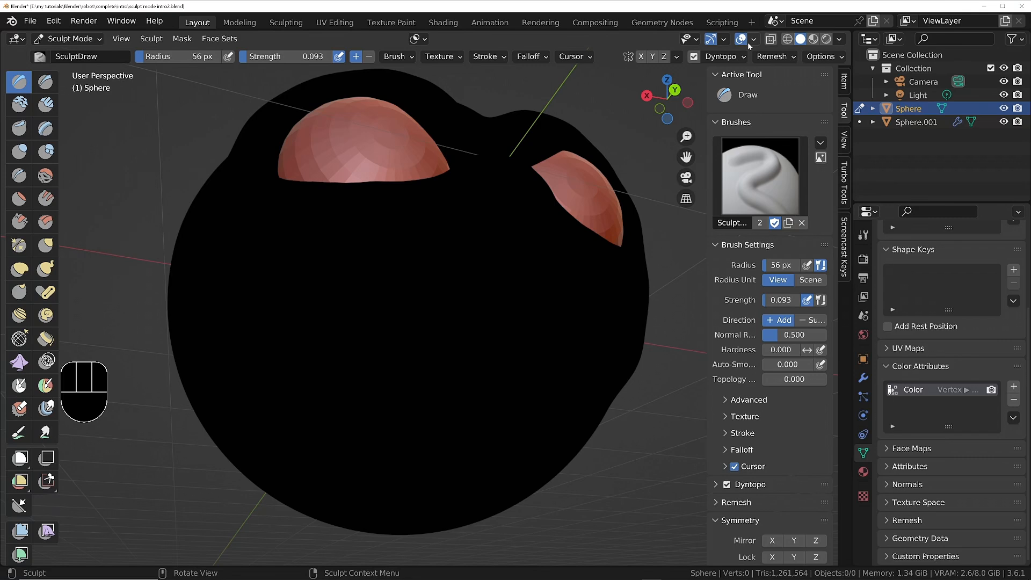
{"action": "left_click", "coordinate": [838, 40]}
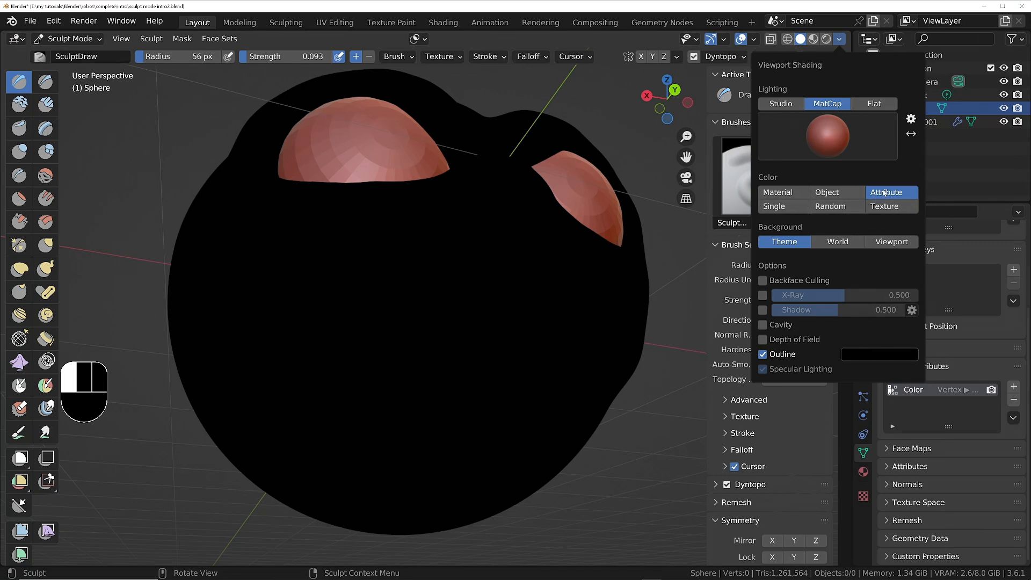
{"action": "left_click", "coordinate": [933, 384]}
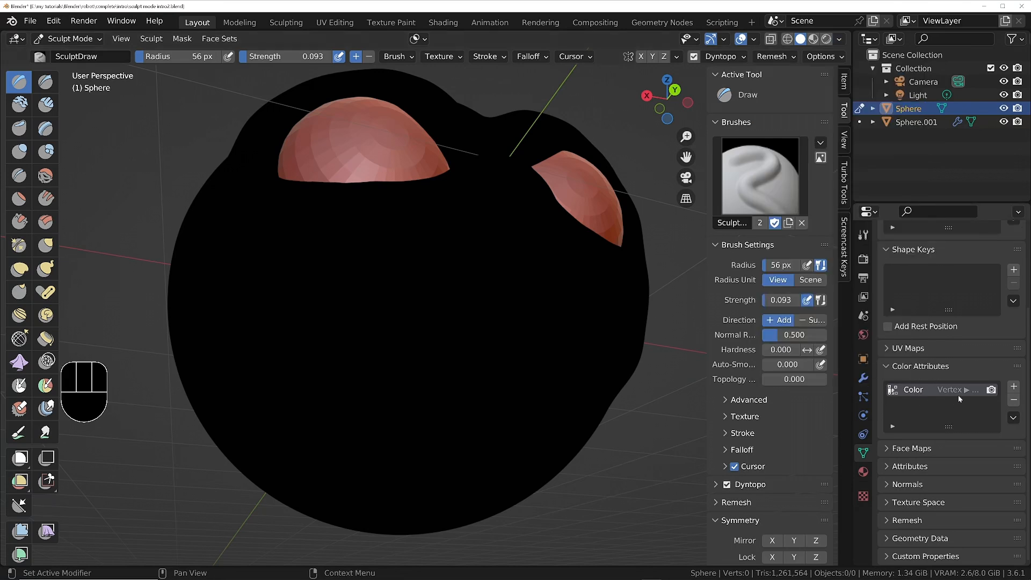
{"action": "left_click", "coordinate": [838, 39]}
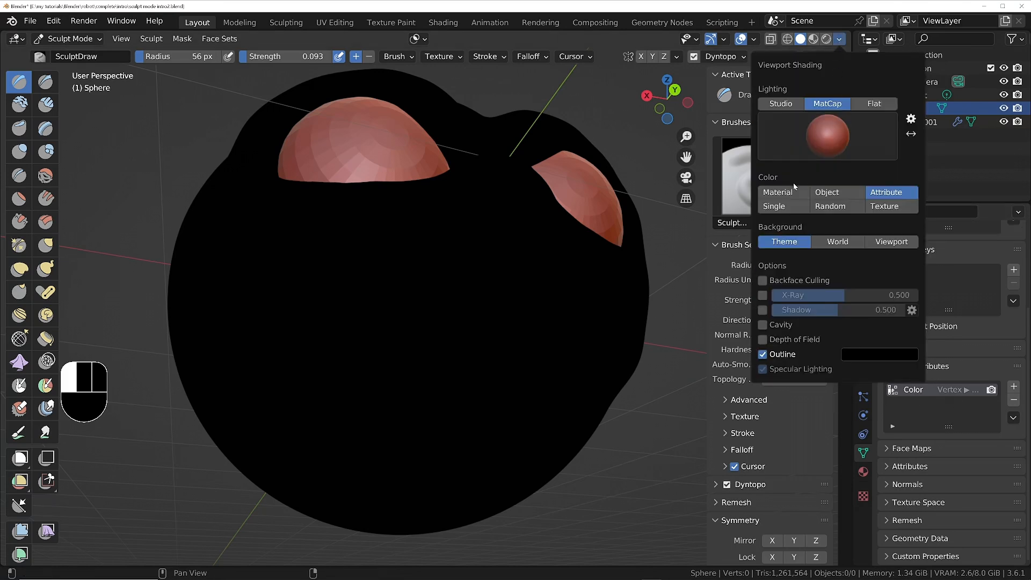
{"action": "left_click", "coordinate": [781, 196]}
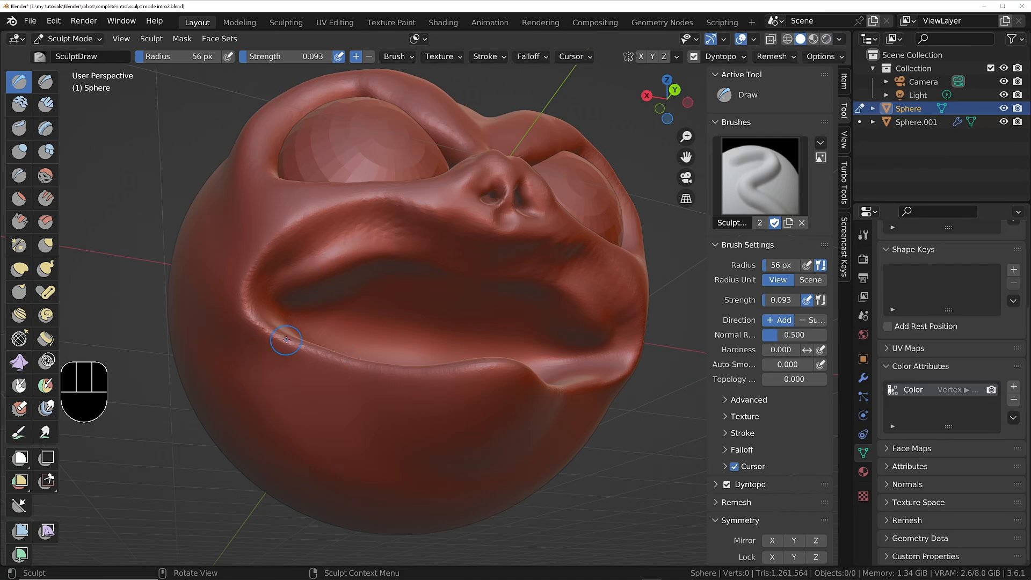
Expand the Dyntopo settings and collapse the Brush Settings section.
{"action": "middle_click_drag", "start_coordinate": [391, 303], "coordinate": [417, 304]}
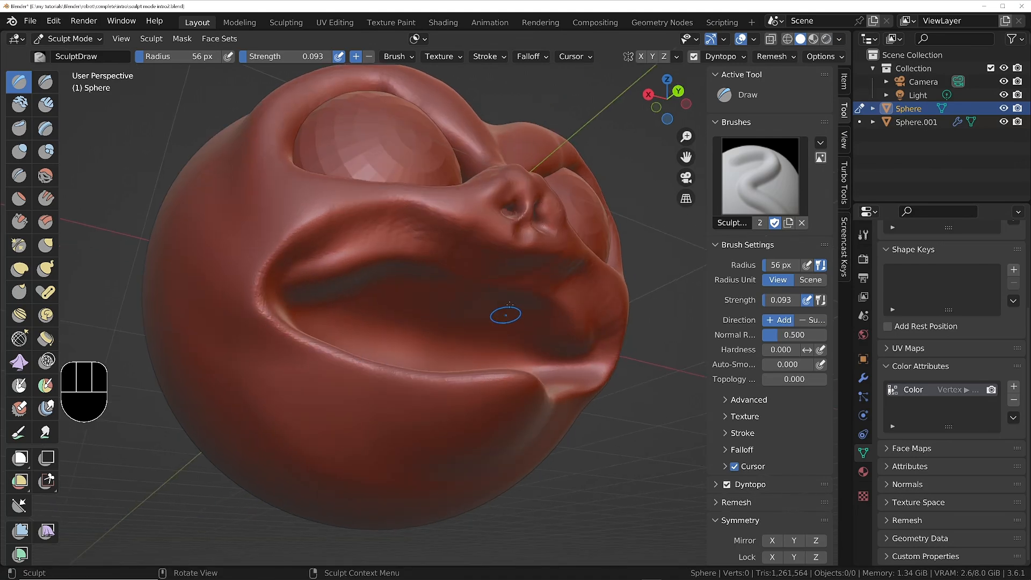
{"action": "scroll", "coordinate": [507, 315], "scroll_direction": "up", "scroll_amount": 1}
{"action": "left_click", "coordinate": [715, 484]}
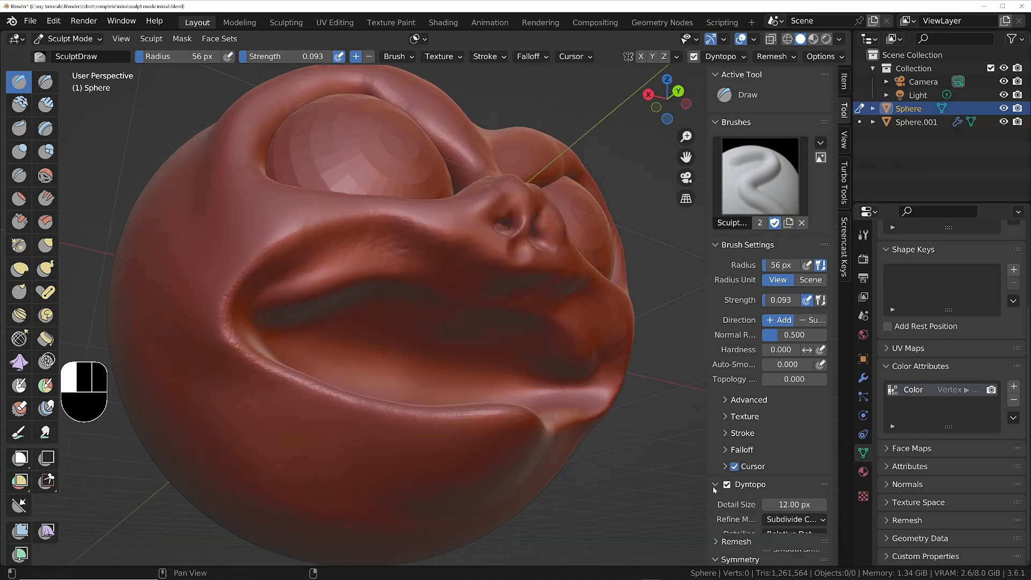
{"action": "left_click", "coordinate": [716, 246]}
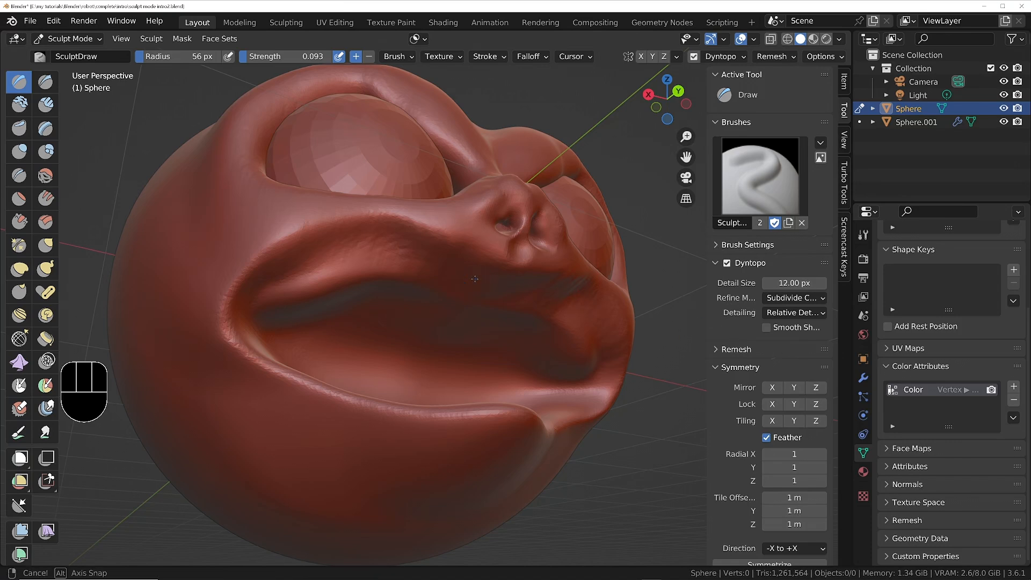
{"action": "scroll", "coordinate": [501, 285], "scroll_direction": "up", "scroll_amount": 2}
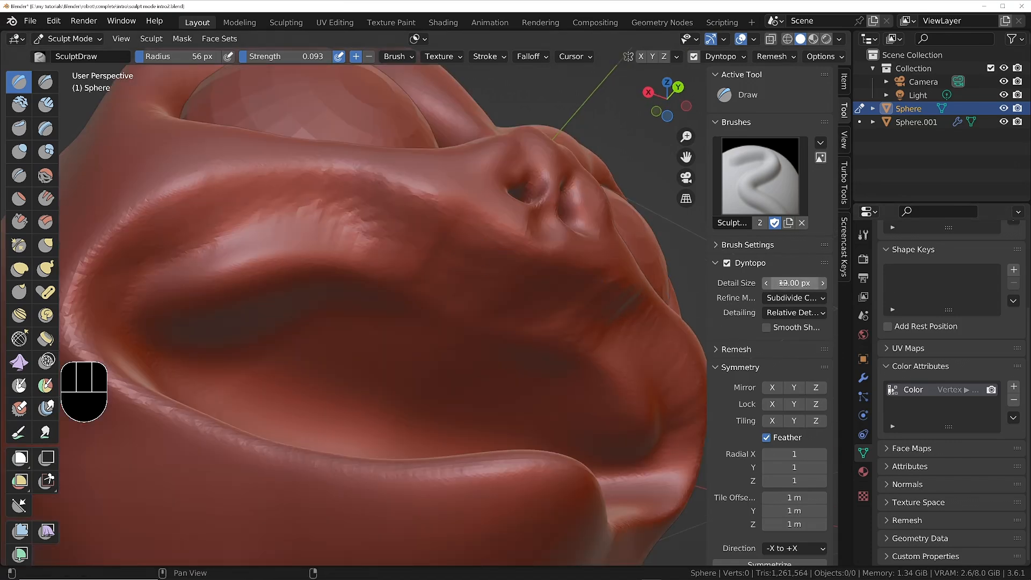
Switch to the Blob brush and set its radius to 90 px.
{"action": "left_click", "coordinate": [45, 151]}
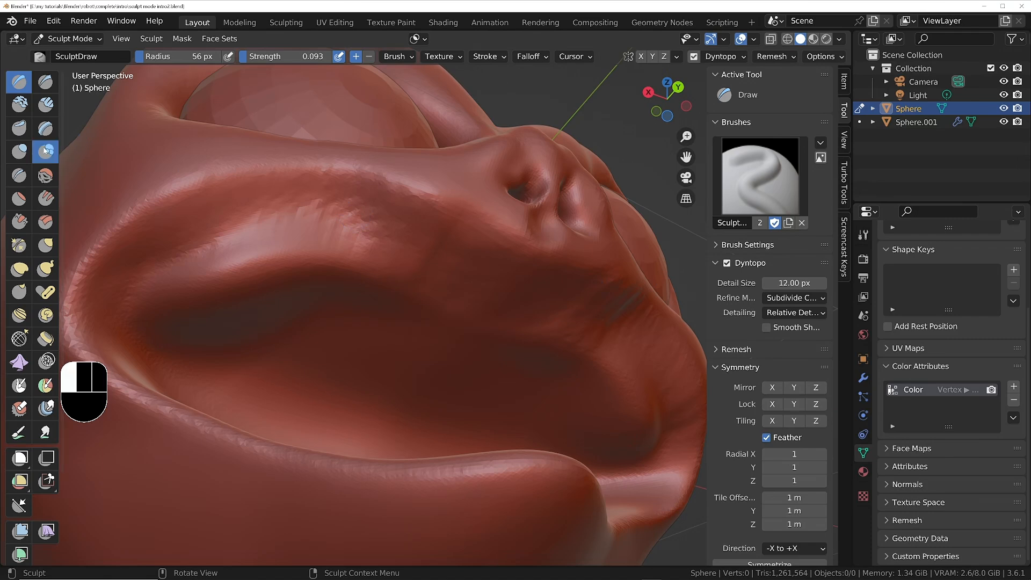
{"action": "mouse_move", "coordinate": [520, 285]}
{"action": "middle_mouse_down"}
{"action": "mouse_move", "coordinate": [485, 255]}
{"action": "mouse_move", "coordinate": [461, 284]}
{"action": "middle_mouse_up"}
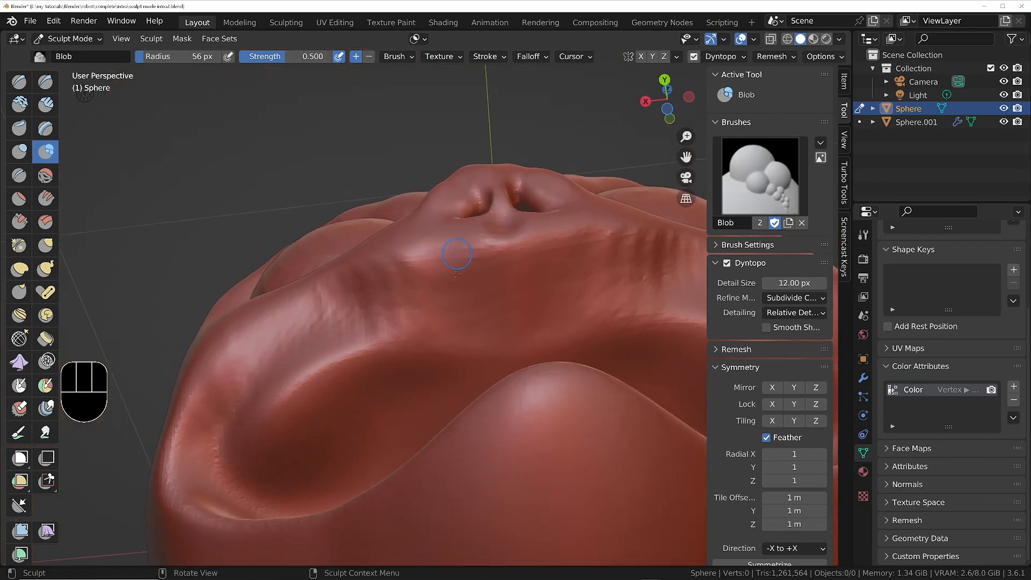
{"action": "key", "text": "f"}
{"action": "left_click", "coordinate": [457, 300]}
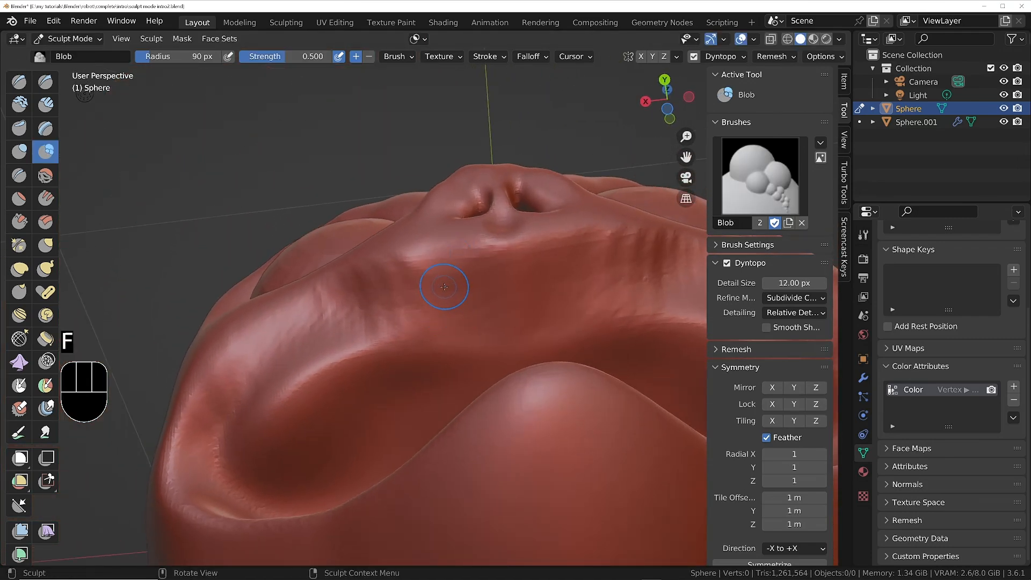
Pull a coarse faceted spike down from the inner upper lip at 12 px Dyntopo detail, examine it closely and undo it.
{"action": "left_click_drag", "start_coordinate": [450, 294], "coordinate": [444, 288]}
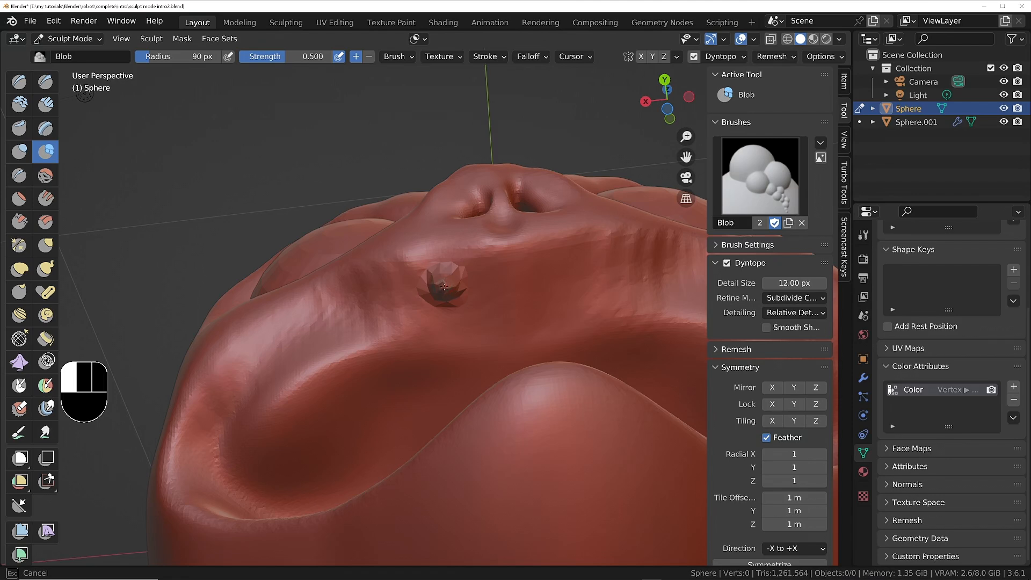
{"action": "mouse_move", "coordinate": [444, 287]}
{"action": "middle_mouse_down"}
{"action": "mouse_move", "coordinate": [578, 398]}
{"action": "mouse_move", "coordinate": [558, 397]}
{"action": "middle_mouse_up"}
{"action": "middle_click_drag", "start_coordinate": [418, 274], "coordinate": [457, 237], "text": "ctrl"}
{"action": "middle_click_drag", "start_coordinate": [465, 285], "coordinate": [408, 230]}
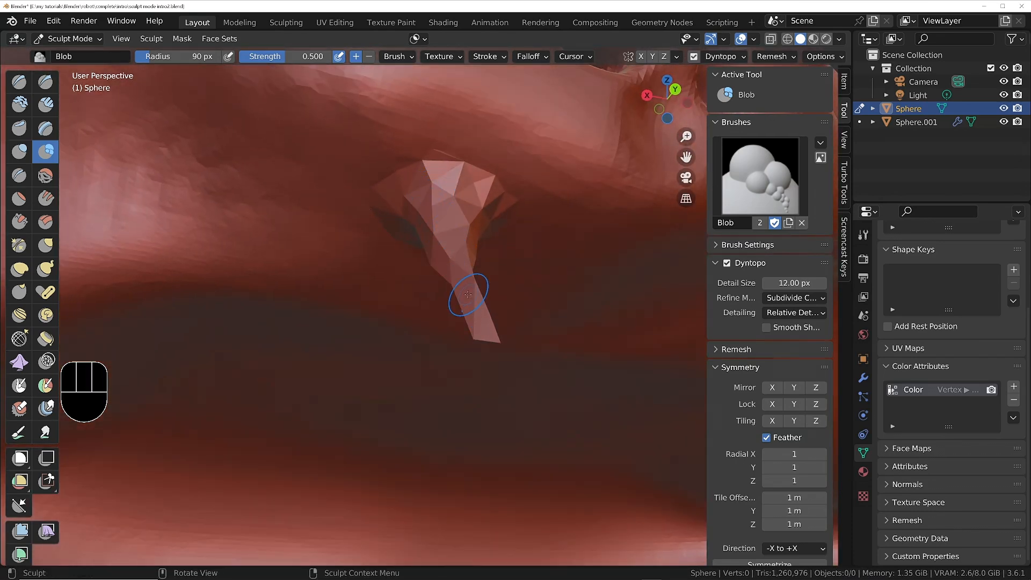
{"action": "key", "text": "ctrl"}
{"action": "key", "text": "ctrl+z"}
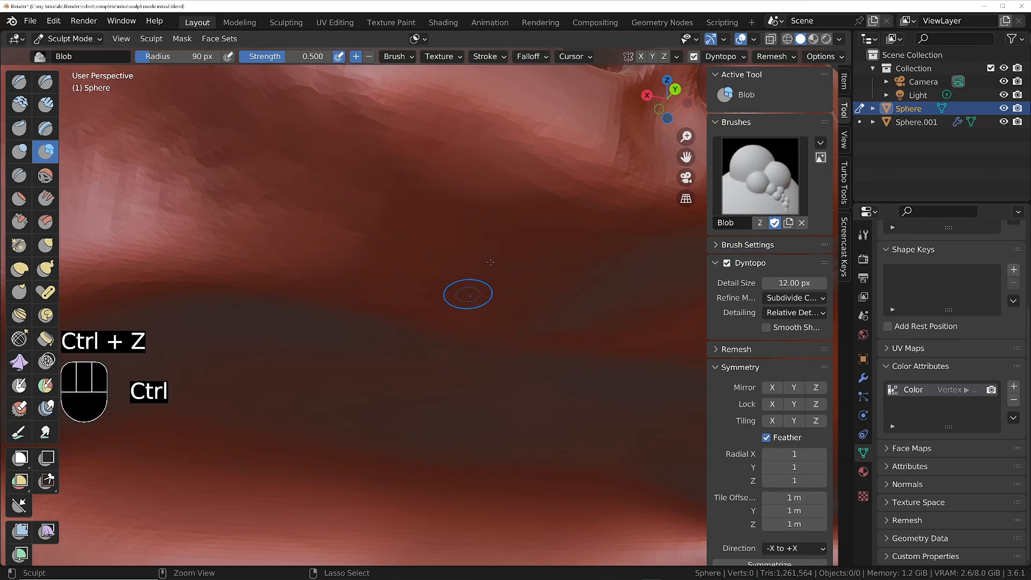
Set the Dyntopo detail size to 4 px.
{"action": "left_click", "coordinate": [789, 283]}
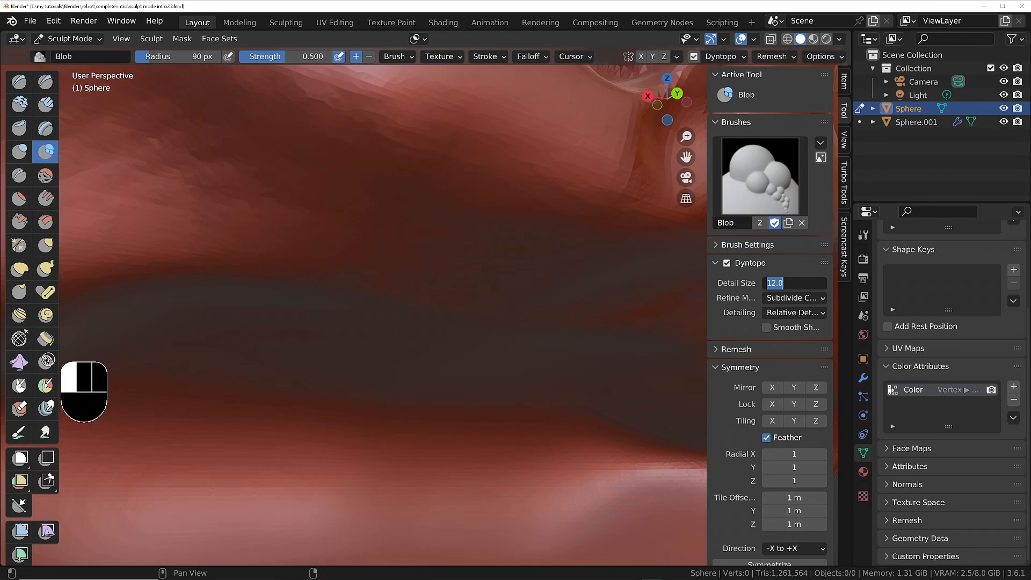
{"action": "type", "text": "4"}
{"action": "key", "text": "Return"}
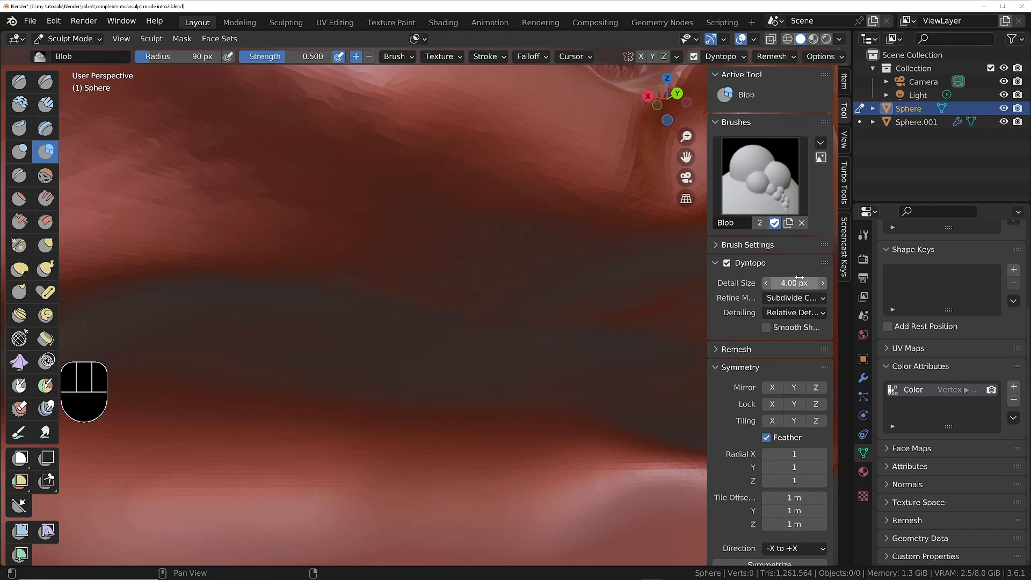
Pull a long thin spike down from the inner upper lip at the finer detail, inspect it from the side and undo it.
{"action": "mouse_move", "coordinate": [426, 263]}
{"action": "middle_mouse_down"}
{"action": "mouse_move", "coordinate": [421, 167]}
{"action": "mouse_move", "coordinate": [425, 287]}
{"action": "middle_mouse_up"}
{"action": "mouse_move", "coordinate": [411, 169]}
{"action": "middle_mouse_down", "text": "shift"}
{"action": "mouse_move", "coordinate": [430, 247]}
{"action": "mouse_move", "coordinate": [430, 223]}
{"action": "middle_mouse_up", "text": "shift"}
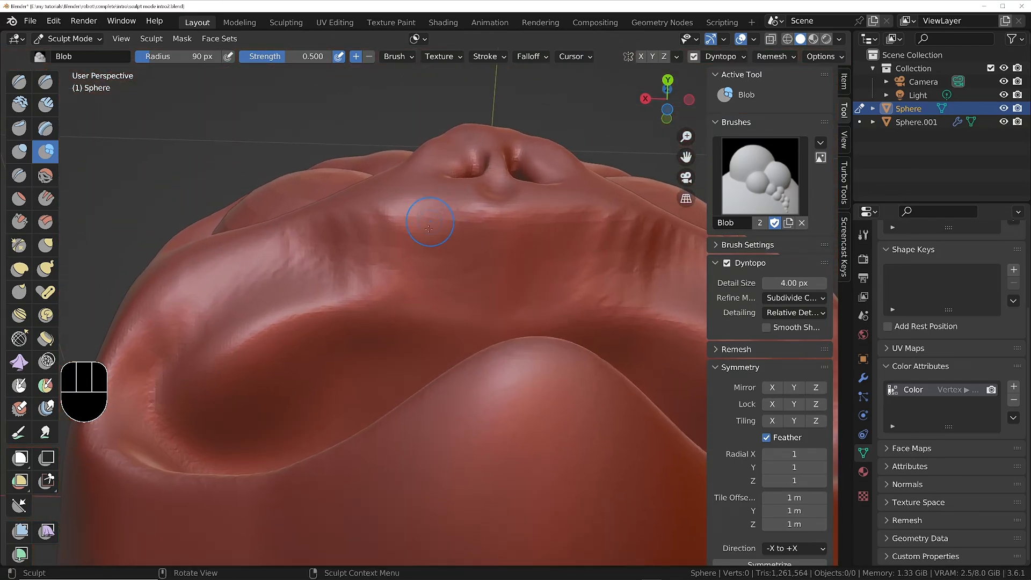
{"action": "left_click_drag", "start_coordinate": [421, 251], "coordinate": [421, 251]}
{"action": "middle_click_drag", "start_coordinate": [421, 250], "coordinate": [377, 223]}
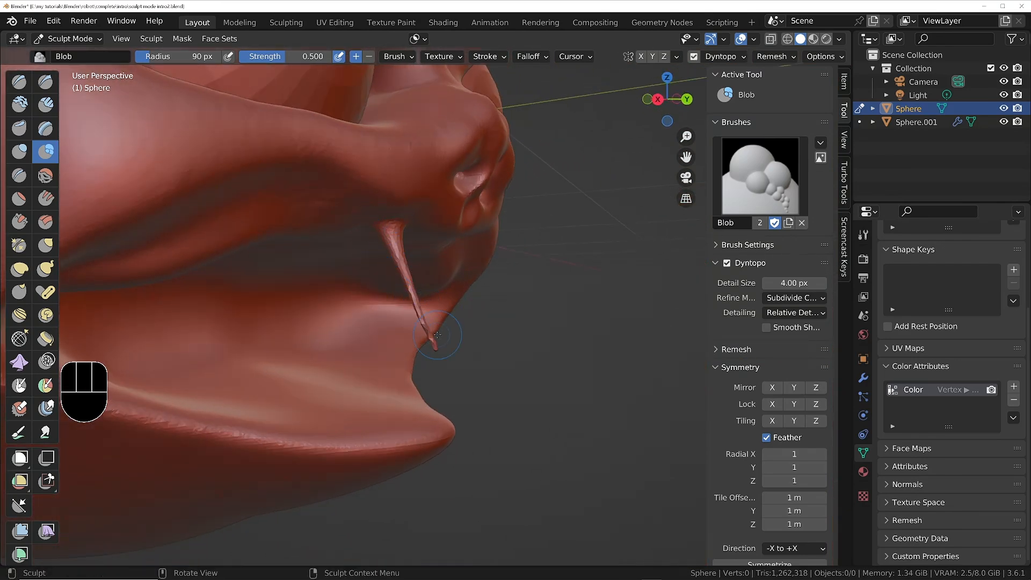
{"action": "mouse_move", "coordinate": [410, 281]}
{"action": "middle_mouse_down"}
{"action": "mouse_move", "coordinate": [451, 287]}
{"action": "mouse_move", "coordinate": [429, 273]}
{"action": "middle_mouse_up"}
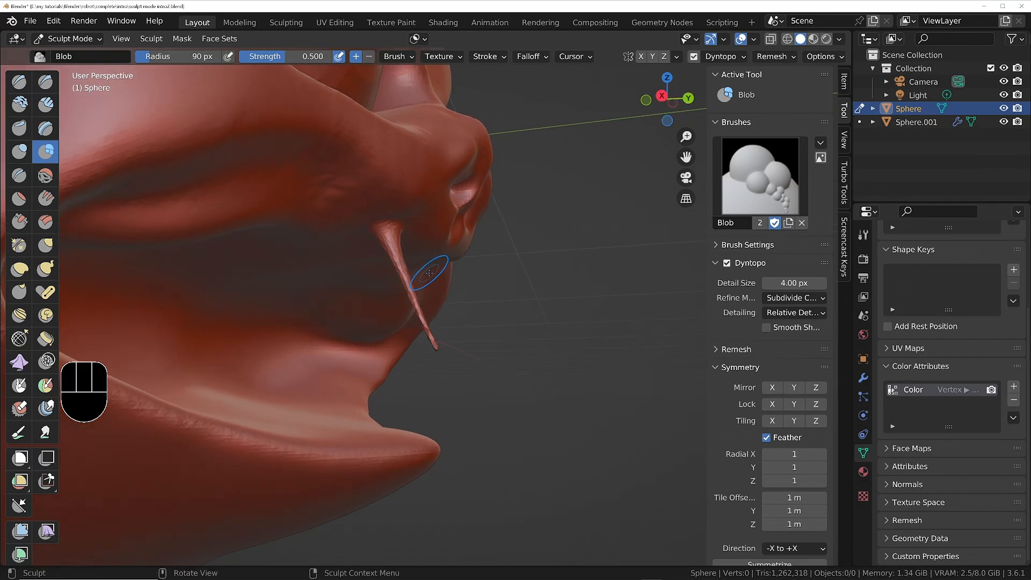
{"action": "key", "text": "ctrl"}
{"action": "key", "text": "ctrl+z"}
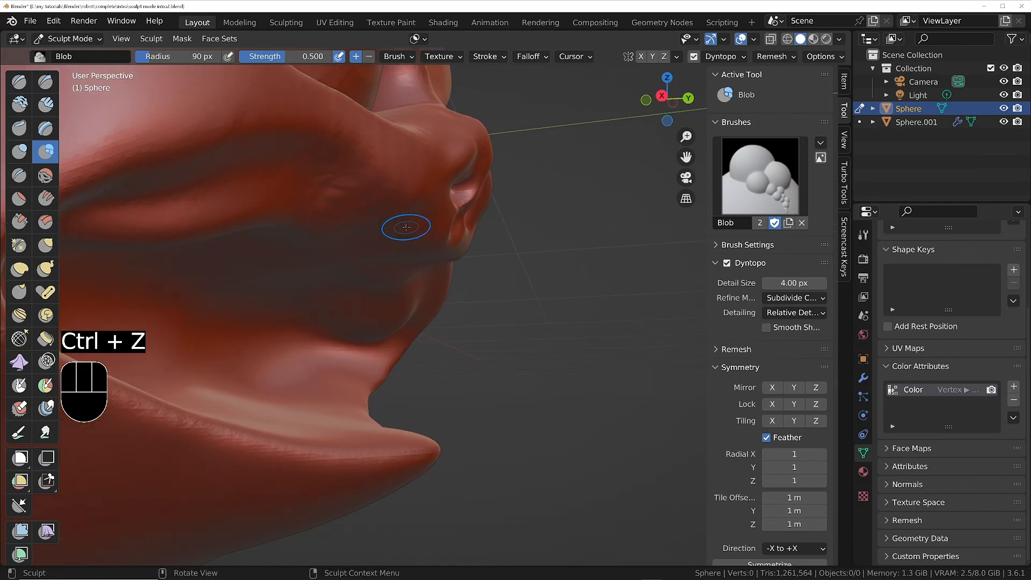
Switch to the Snake Hook brush with a 90 px radius and view the mouth from the side.
{"action": "left_click", "coordinate": [46, 267]}
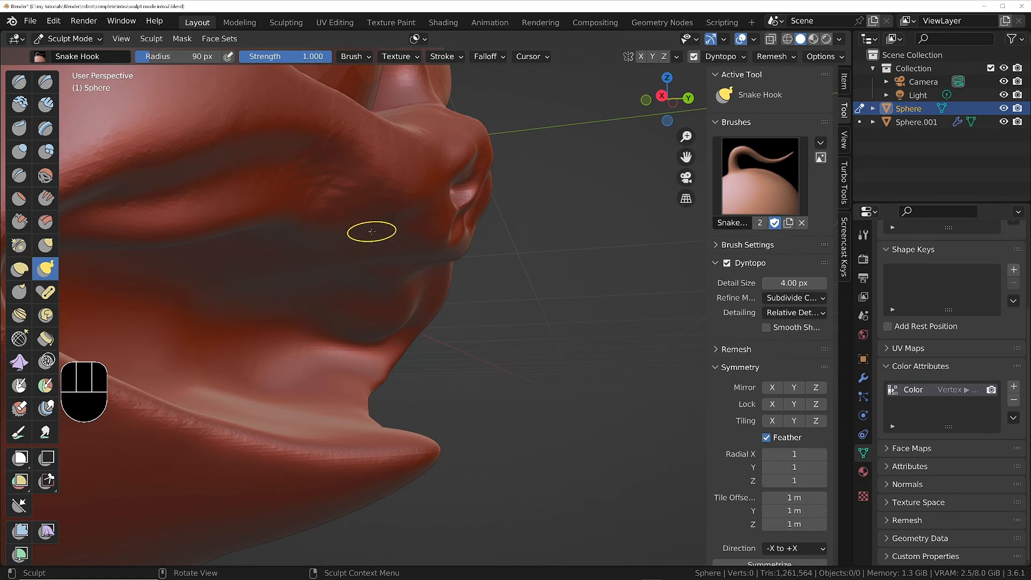
{"action": "middle_click_drag", "start_coordinate": [371, 222], "coordinate": [416, 243]}
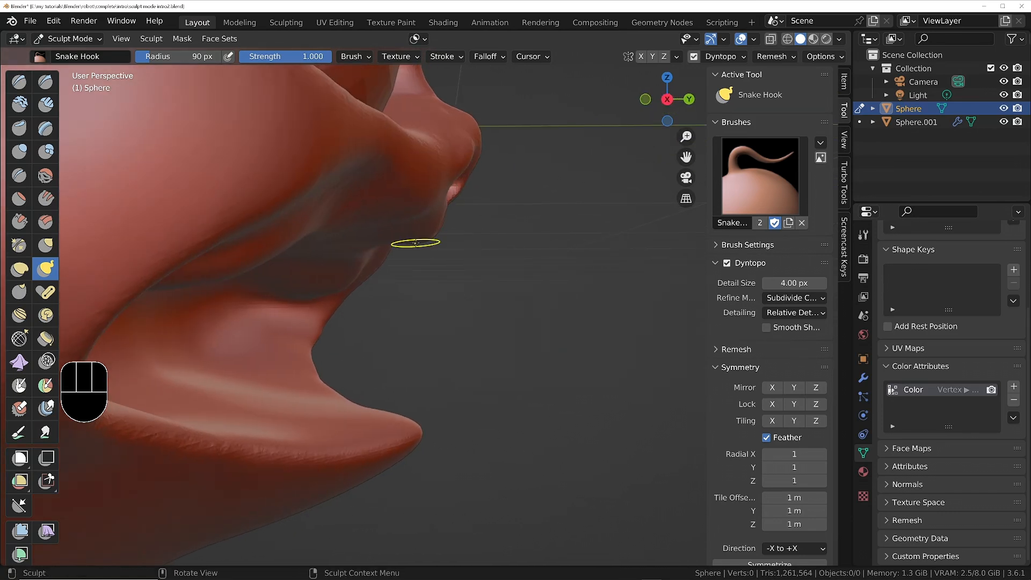
{"action": "key", "text": "f"}
{"action": "left_click", "coordinate": [387, 229]}
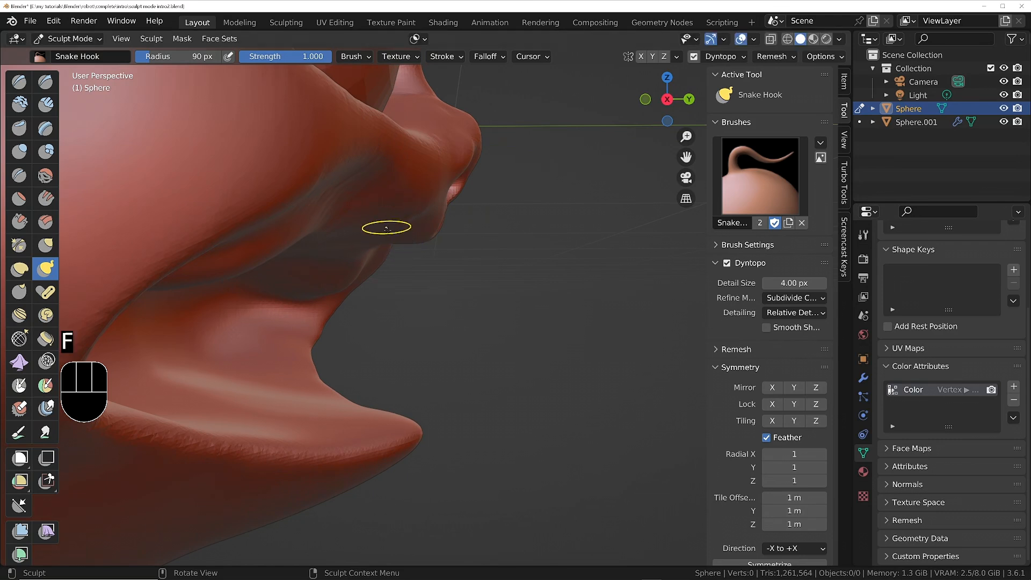
Pull a curved fang-like spike down from the upper lip with Snake Hook and undo it.
{"action": "left_click_drag", "start_coordinate": [389, 230], "coordinate": [398, 240]}
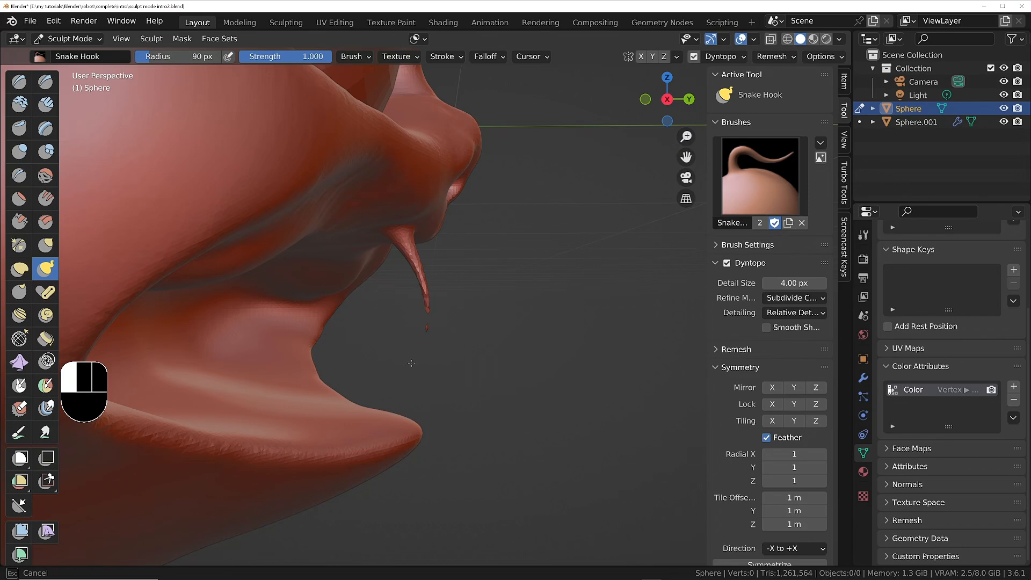
{"action": "left_click_drag", "start_coordinate": [410, 367], "coordinate": [411, 361]}
{"action": "mouse_move", "coordinate": [439, 237]}
{"action": "middle_mouse_down"}
{"action": "mouse_move", "coordinate": [378, 222]}
{"action": "mouse_move", "coordinate": [433, 230]}
{"action": "middle_mouse_up"}
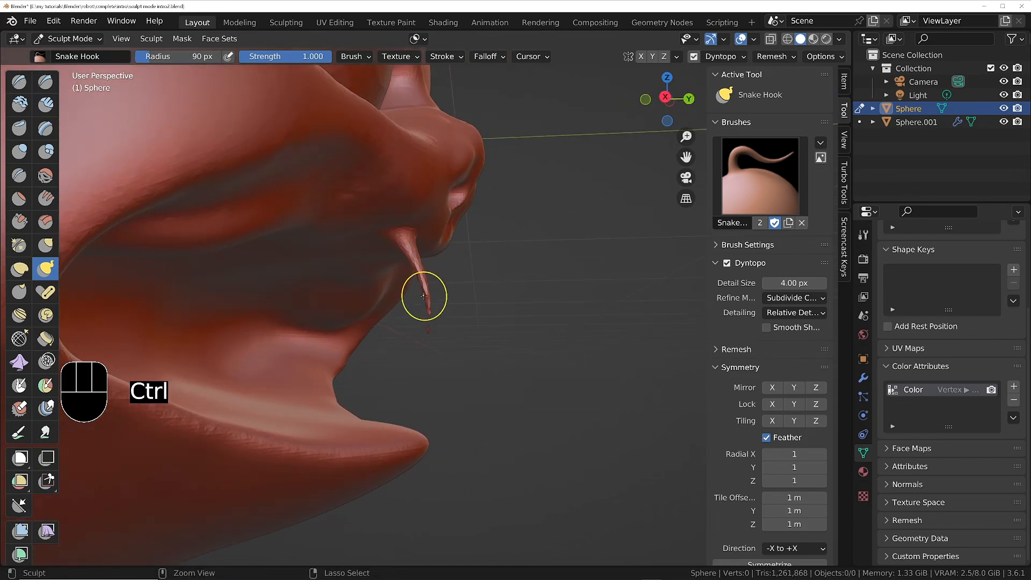
{"action": "key", "text": "ctrl+z"}
Raise the Topology Rake value in the Snake Hook brush's options.
{"action": "left_click", "coordinate": [530, 57]}
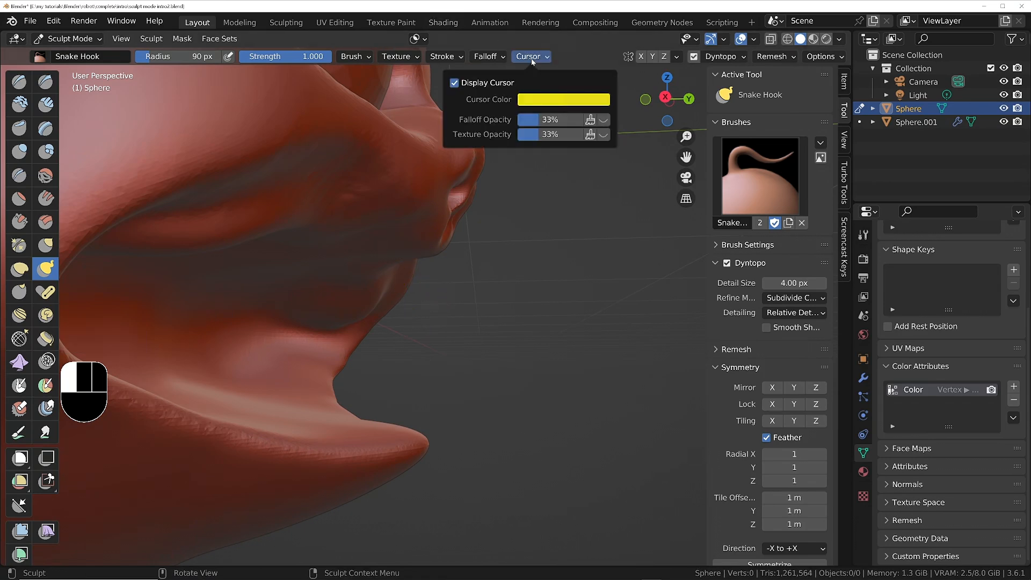
{"action": "mouse_move", "coordinate": [477, 60]}
{"action": "mouse_move", "coordinate": [363, 59]}
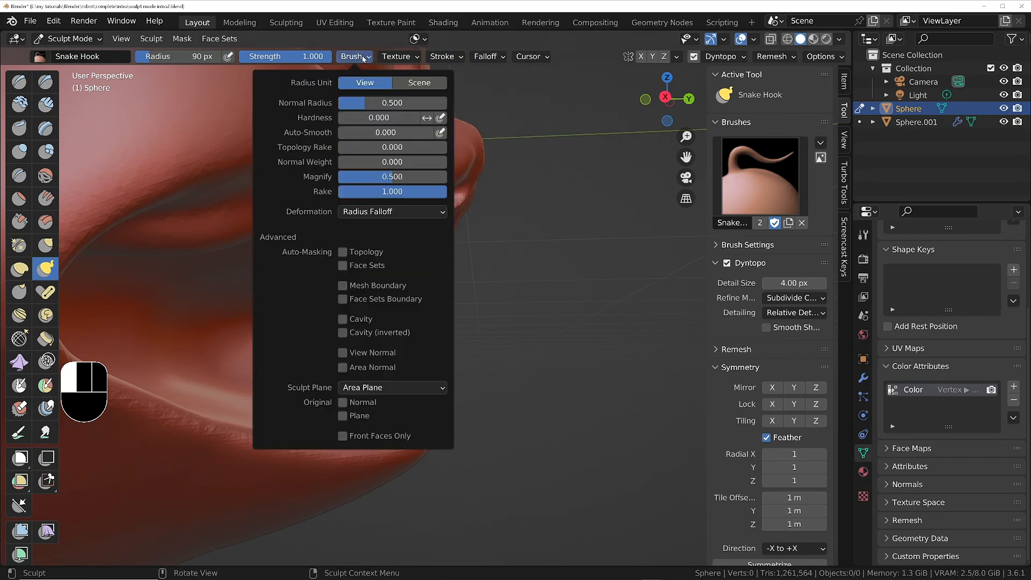
{"action": "left_click_drag", "start_coordinate": [366, 147], "coordinate": [424, 146]}
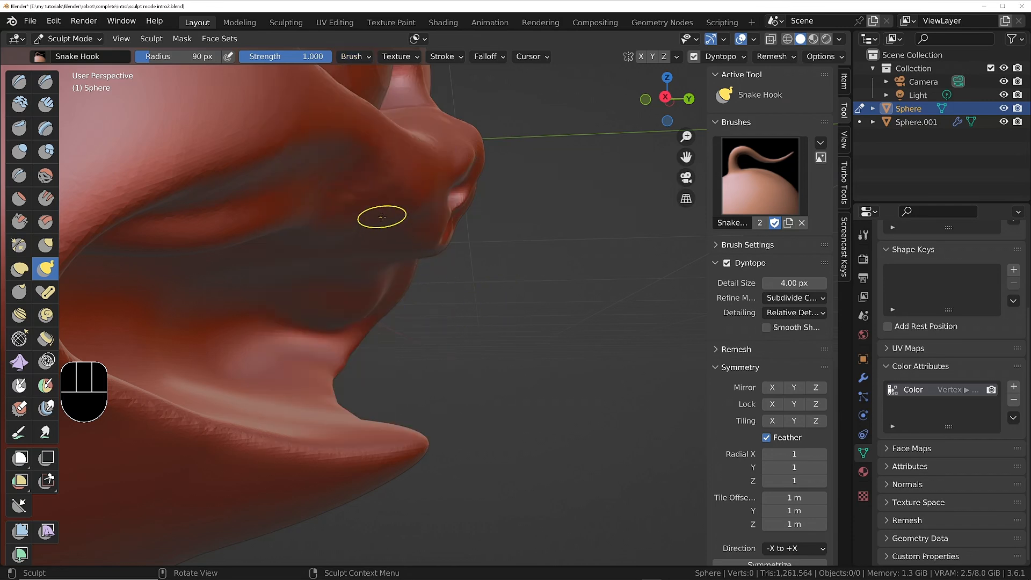
Pull a short test spike down from the upper lip with Snake Hook and undo it.
{"action": "left_click_drag", "start_coordinate": [382, 216], "coordinate": [400, 251]}
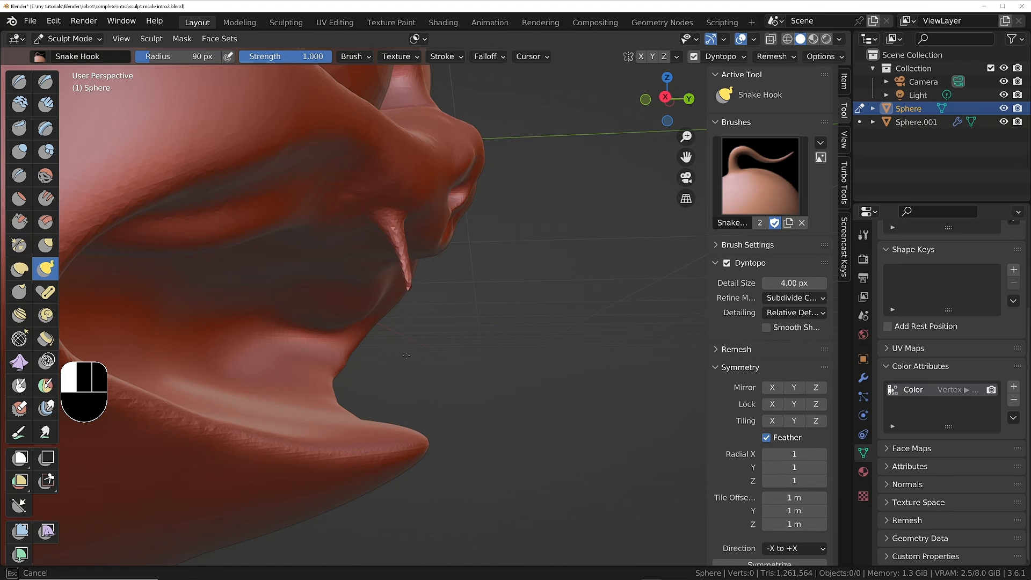
{"action": "left_click_drag", "start_coordinate": [406, 355], "coordinate": [406, 356]}
{"action": "key", "text": "ctrl"}
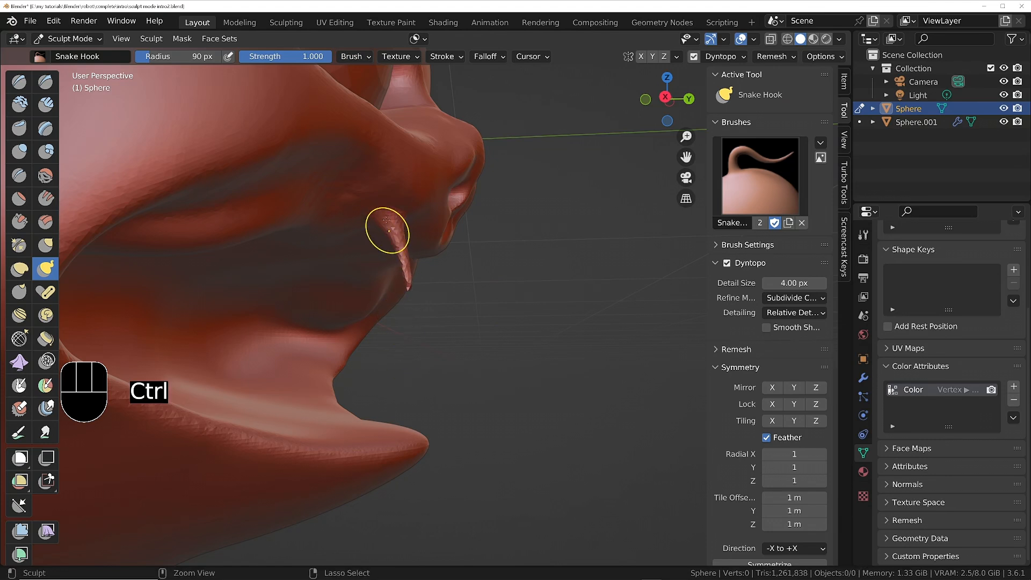
{"action": "key", "text": "ctrl+z"}
Lower the Snake Hook brush's Magnify to 0.040, pull a thin test spike from the upper lip and undo it.
{"action": "right_click", "coordinate": [400, 214]}
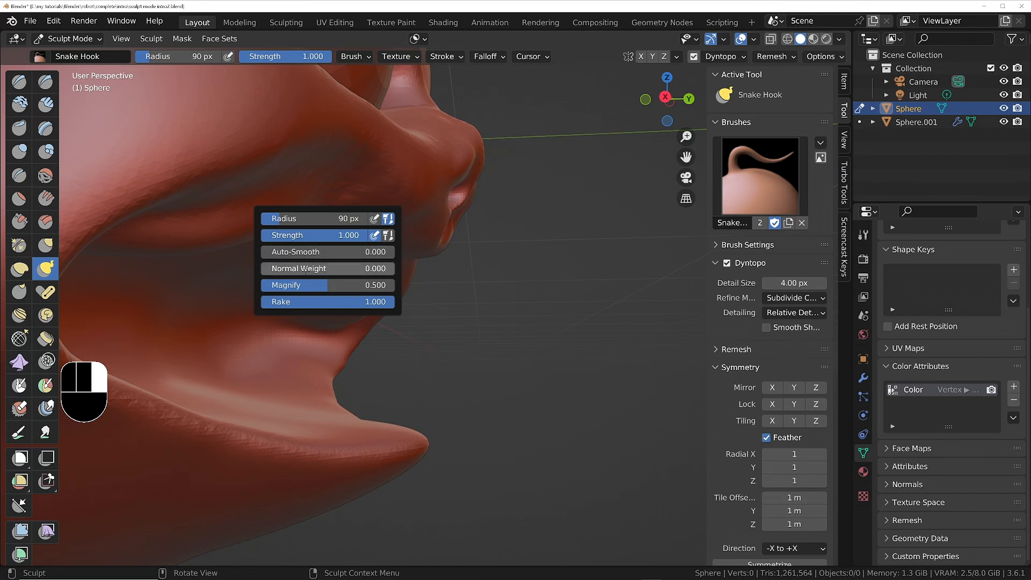
{"action": "left_click_drag", "start_coordinate": [320, 284], "coordinate": [268, 284]}
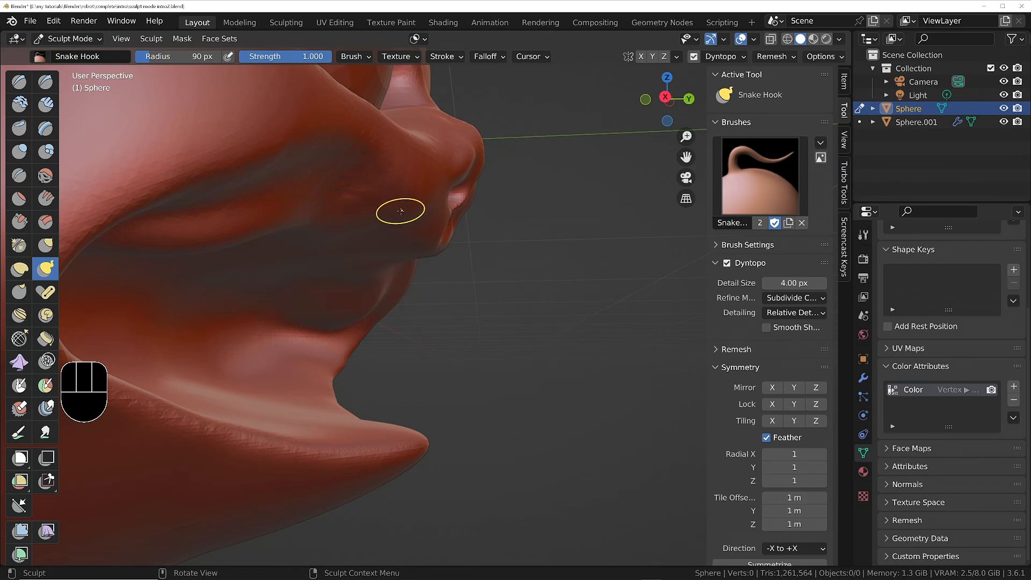
{"action": "left_click_drag", "start_coordinate": [401, 211], "coordinate": [413, 283]}
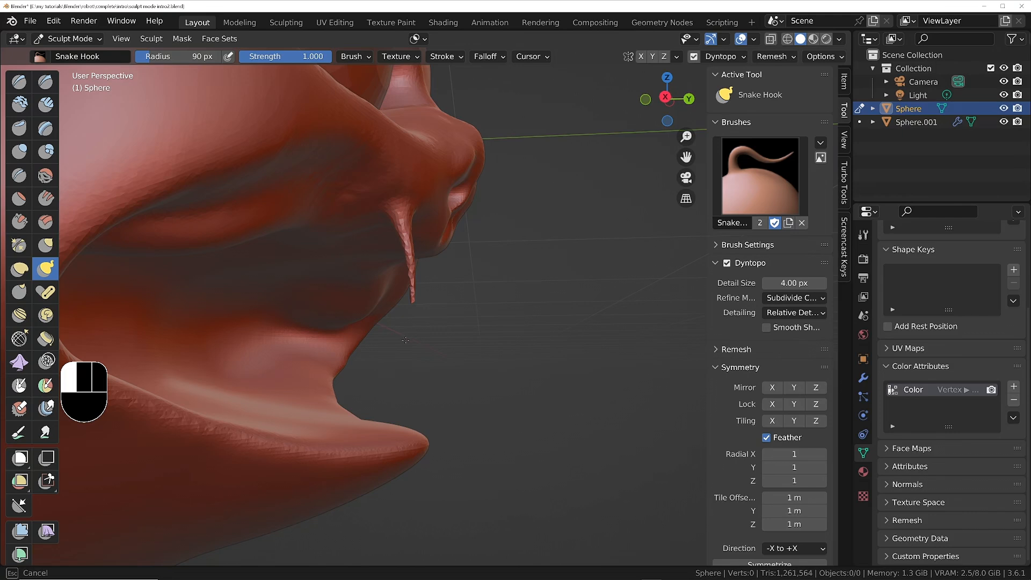
{"action": "left_click_drag", "start_coordinate": [405, 339], "coordinate": [405, 339]}
{"action": "mouse_move", "coordinate": [352, 218]}
{"action": "middle_mouse_down"}
{"action": "mouse_move", "coordinate": [340, 218]}
{"action": "mouse_move", "coordinate": [366, 221]}
{"action": "middle_mouse_up"}
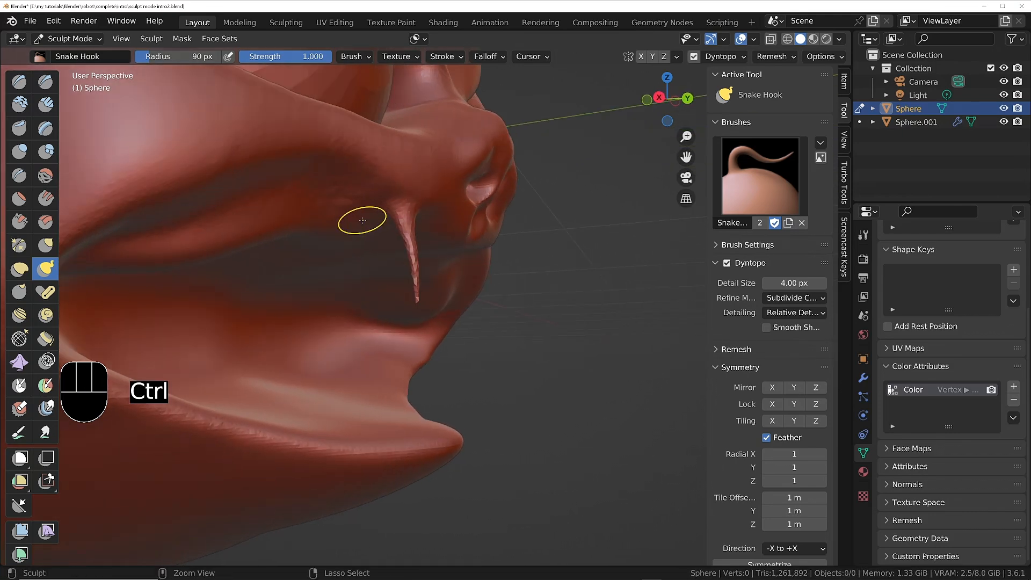
{"action": "key", "text": "ctrl+z"}
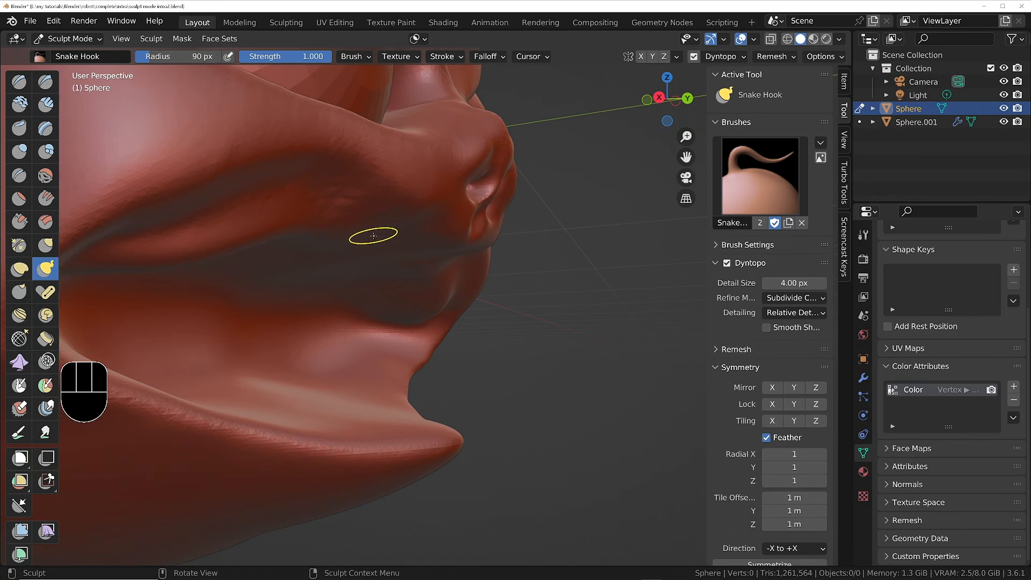
Raise the Magnify value in the Snake Hook brush's options.
{"action": "left_click", "coordinate": [350, 57]}
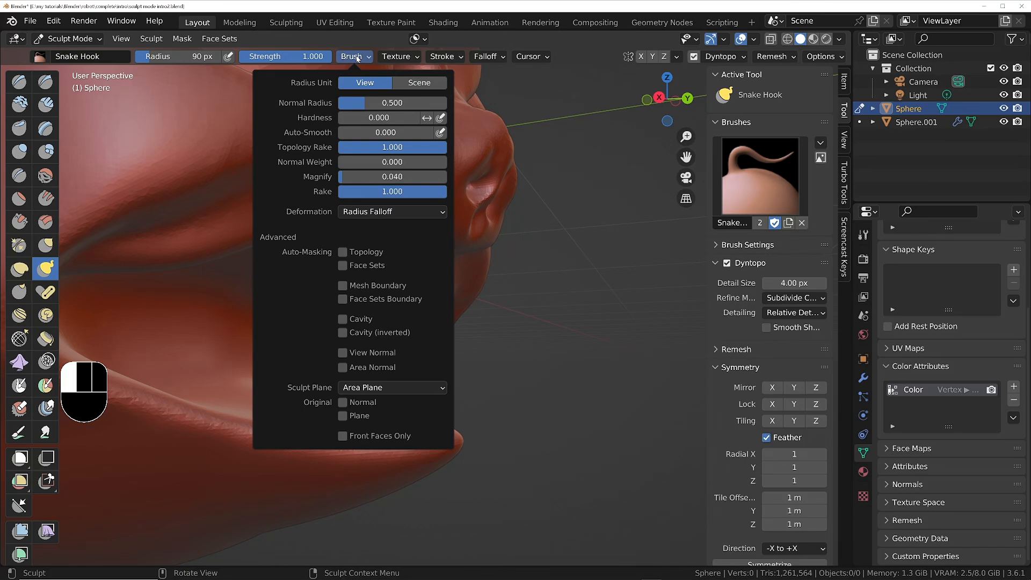
{"action": "left_click_drag", "start_coordinate": [344, 174], "coordinate": [423, 177]}
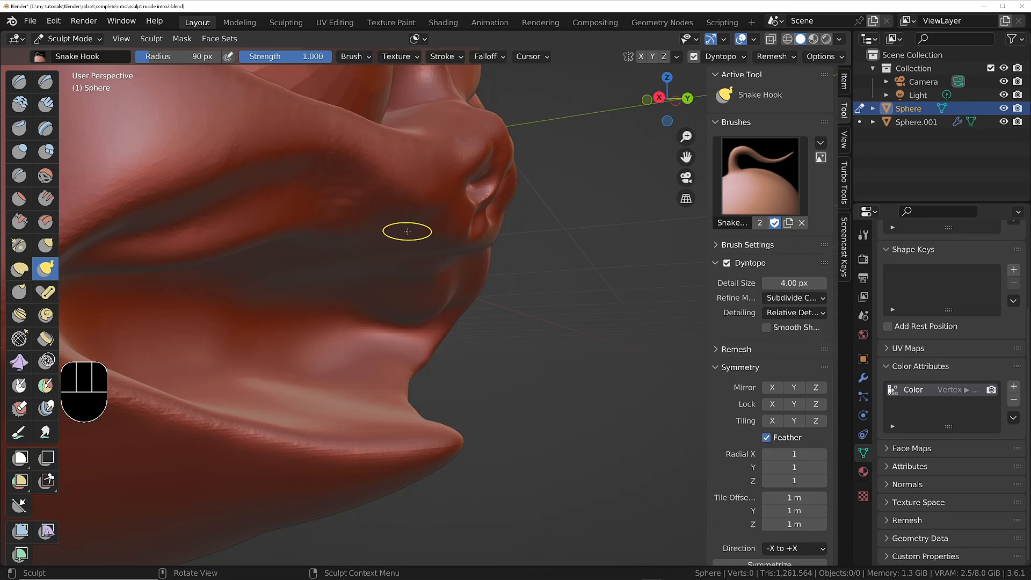
Pull a long test spike down from the upper lip, inspect it from the front and undo it.
{"action": "middle_click_drag", "start_coordinate": [407, 231], "coordinate": [417, 203]}
{"action": "left_click_drag", "start_coordinate": [414, 234], "coordinate": [415, 236]}
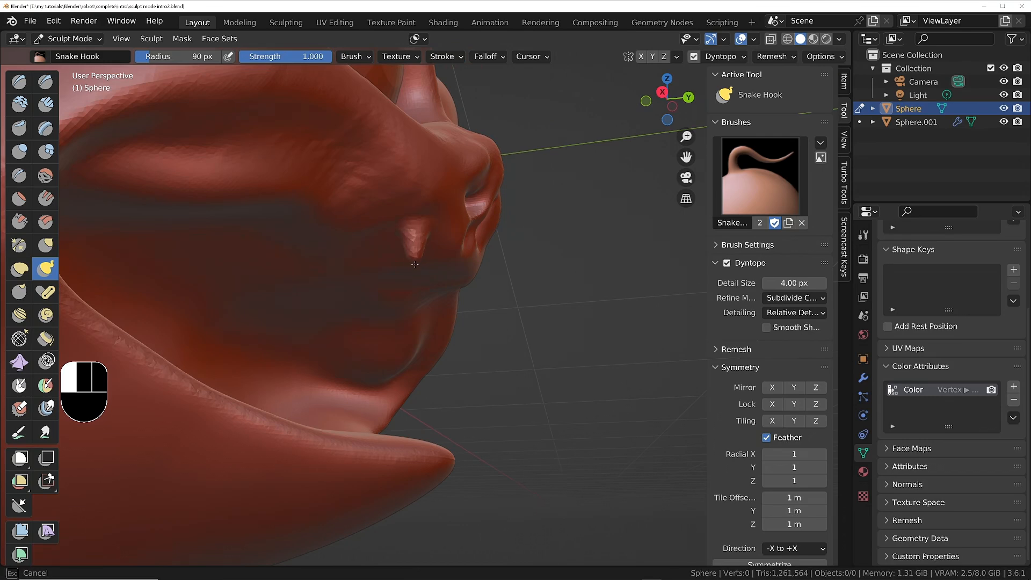
{"action": "left_click_drag", "start_coordinate": [423, 357], "coordinate": [421, 365]}
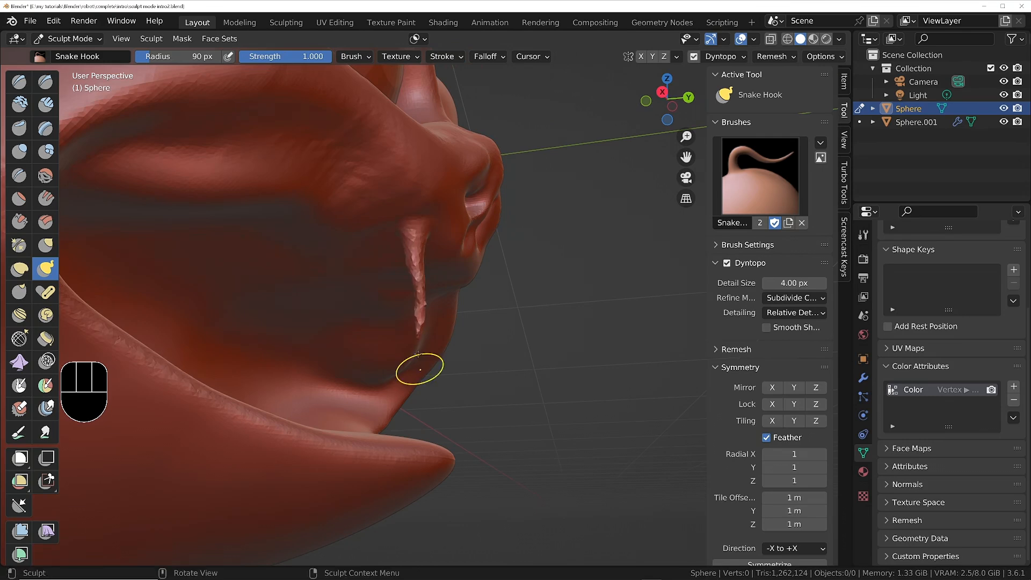
{"action": "middle_click_drag", "start_coordinate": [421, 365], "coordinate": [310, 293]}
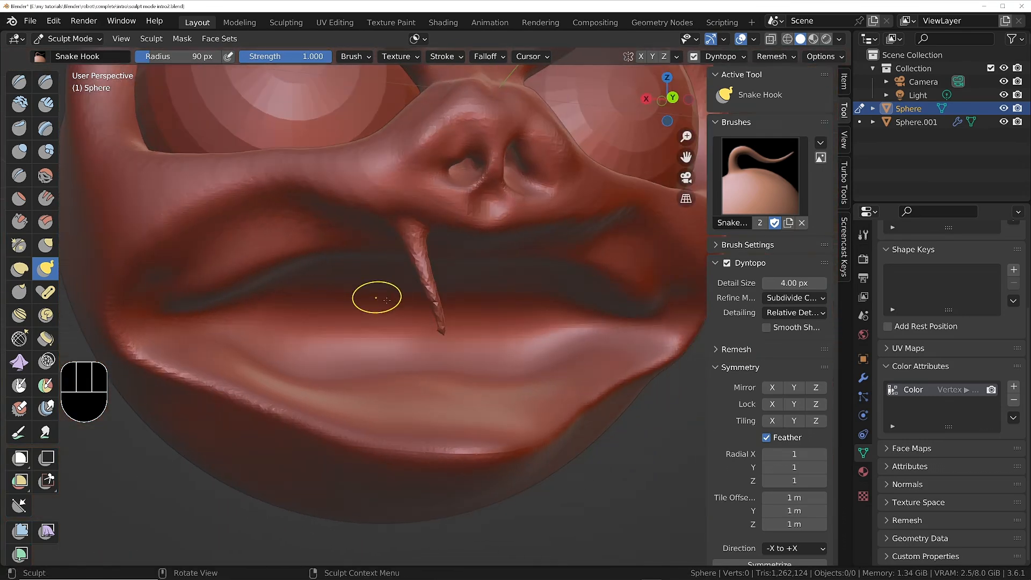
{"action": "key", "text": "ctrl+z"}
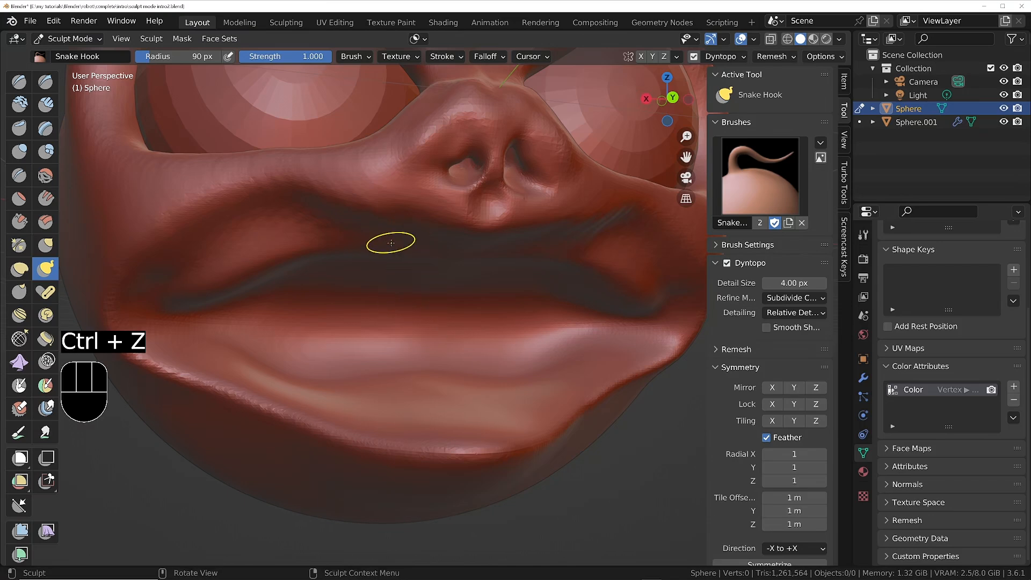
Pull a curved fang from the upper lip in side view, inspect the whole face and undo it.
{"action": "mouse_move", "coordinate": [391, 239]}
{"action": "middle_mouse_down"}
{"action": "mouse_move", "coordinate": [387, 252]}
{"action": "mouse_move", "coordinate": [391, 236]}
{"action": "mouse_move", "coordinate": [501, 236]}
{"action": "middle_mouse_up"}
{"action": "left_click_drag", "start_coordinate": [466, 251], "coordinate": [478, 318]}
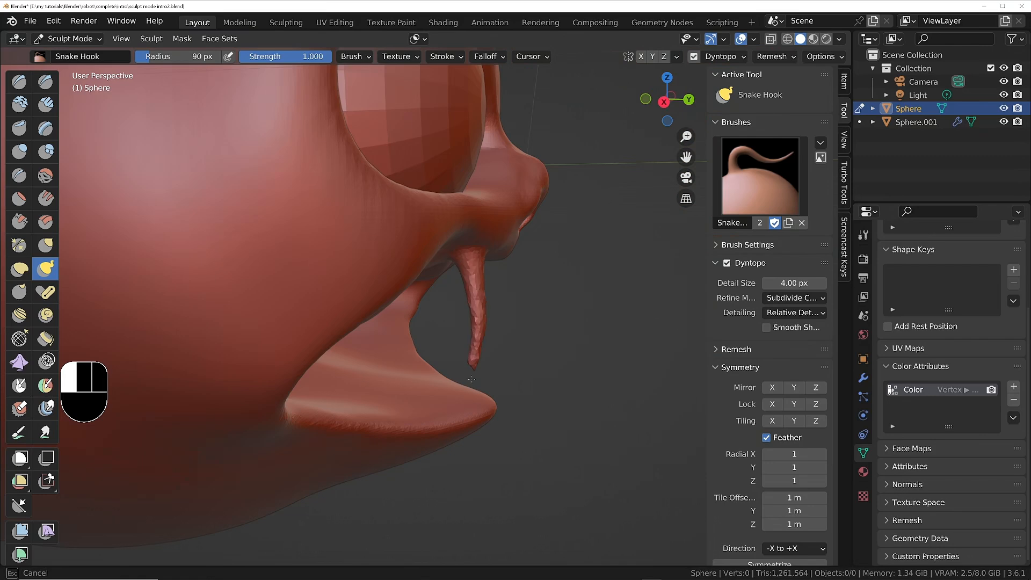
{"action": "middle_click_drag", "start_coordinate": [472, 375], "coordinate": [301, 334]}
{"action": "middle_click_drag", "start_coordinate": [552, 239], "coordinate": [401, 331], "text": "ctrl"}
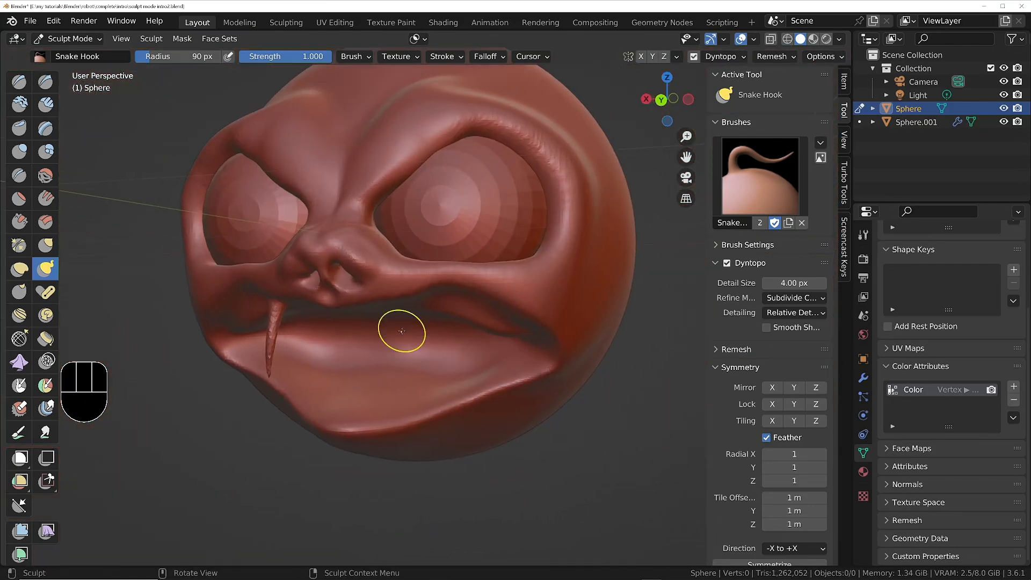
{"action": "key", "text": "ctrl+z"}
Enable X mirror symmetry and pull a matching pair of long fangs down from the upper lip beneath the nose.
{"action": "middle_click_drag", "start_coordinate": [333, 273], "coordinate": [406, 275]}
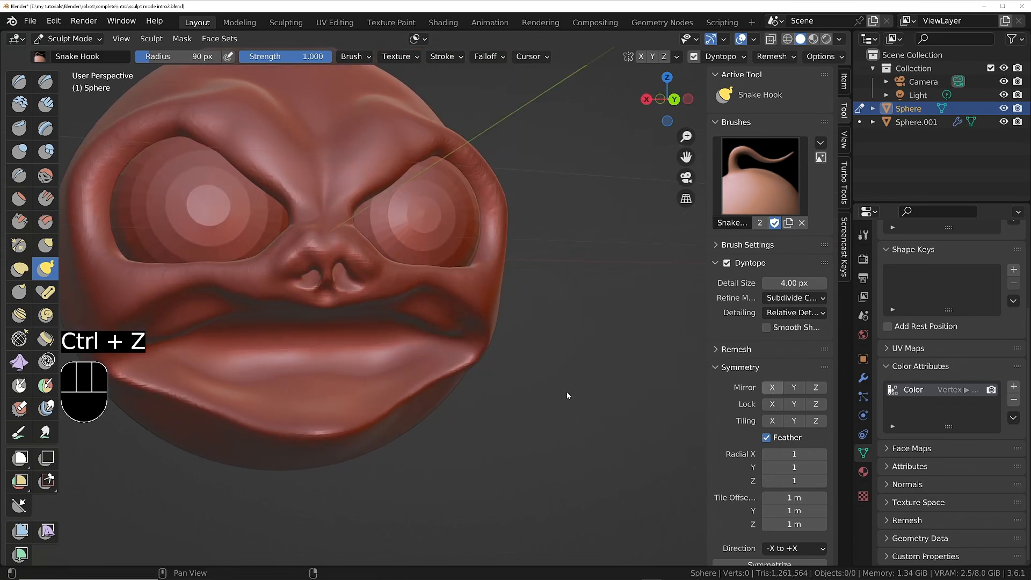
{"action": "middle_click_drag", "start_coordinate": [322, 271], "coordinate": [322, 230]}
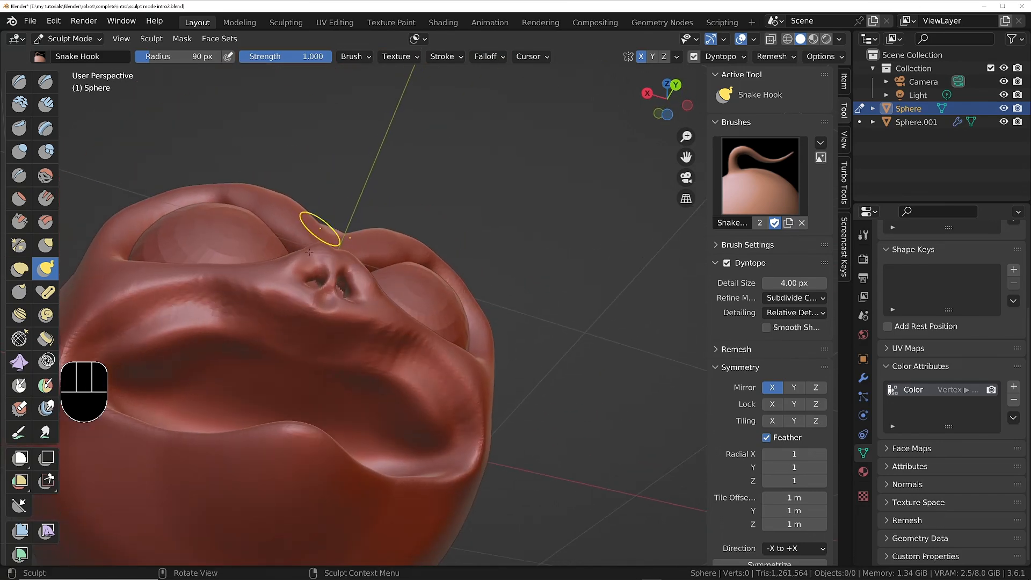
{"action": "key", "text": "ctrl+z"}
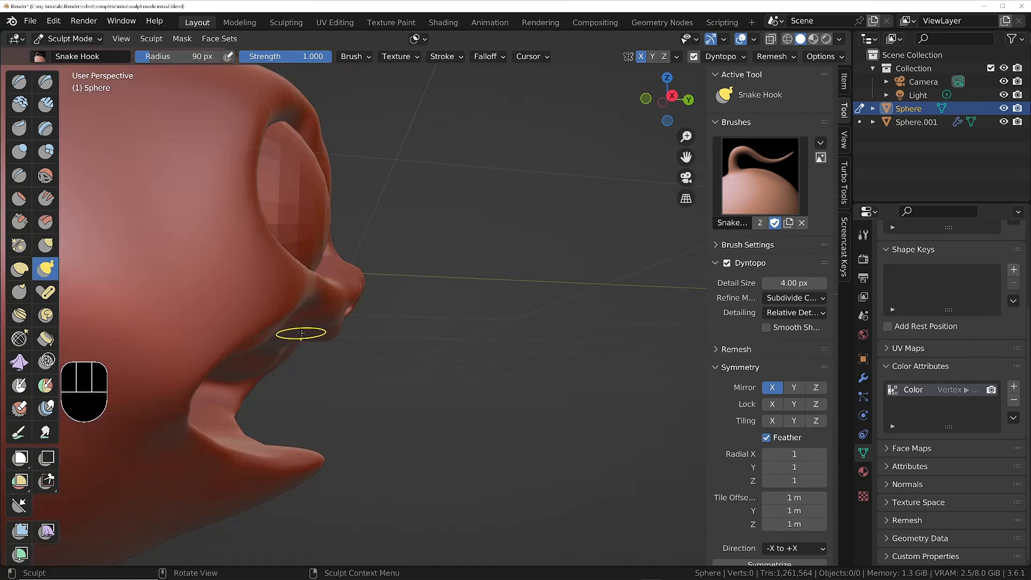
{"action": "left_click_drag", "start_coordinate": [299, 330], "coordinate": [306, 366]}
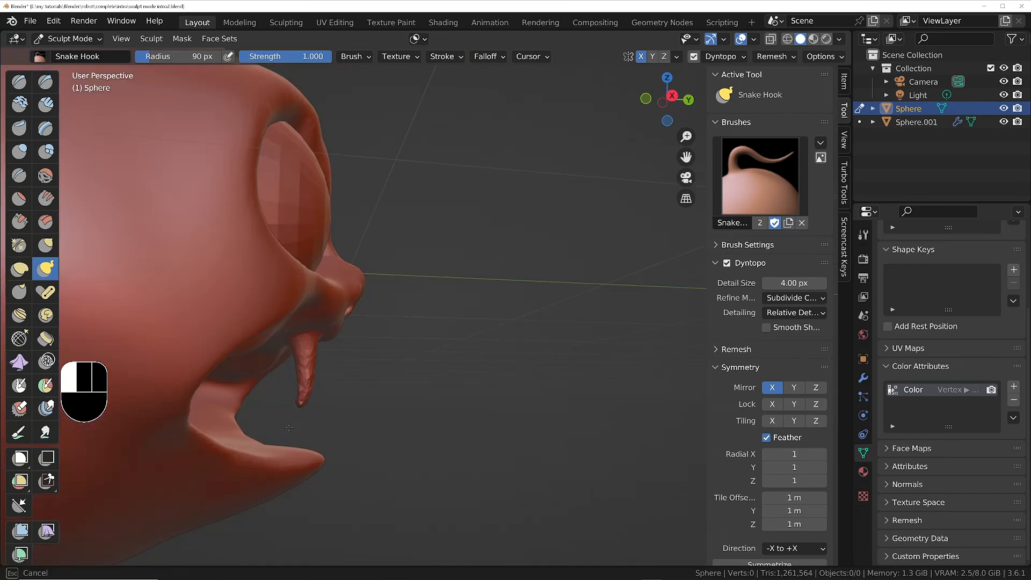
{"action": "mouse_move", "coordinate": [289, 427]}
{"action": "left_mouse_down"}
{"action": "mouse_move", "coordinate": [301, 405]}
{"action": "mouse_move", "coordinate": [287, 429]}
{"action": "left_mouse_up"}
{"action": "mouse_move", "coordinate": [299, 380]}
{"action": "middle_mouse_down"}
{"action": "mouse_move", "coordinate": [182, 359]}
{"action": "mouse_move", "coordinate": [187, 369]}
{"action": "middle_mouse_up"}
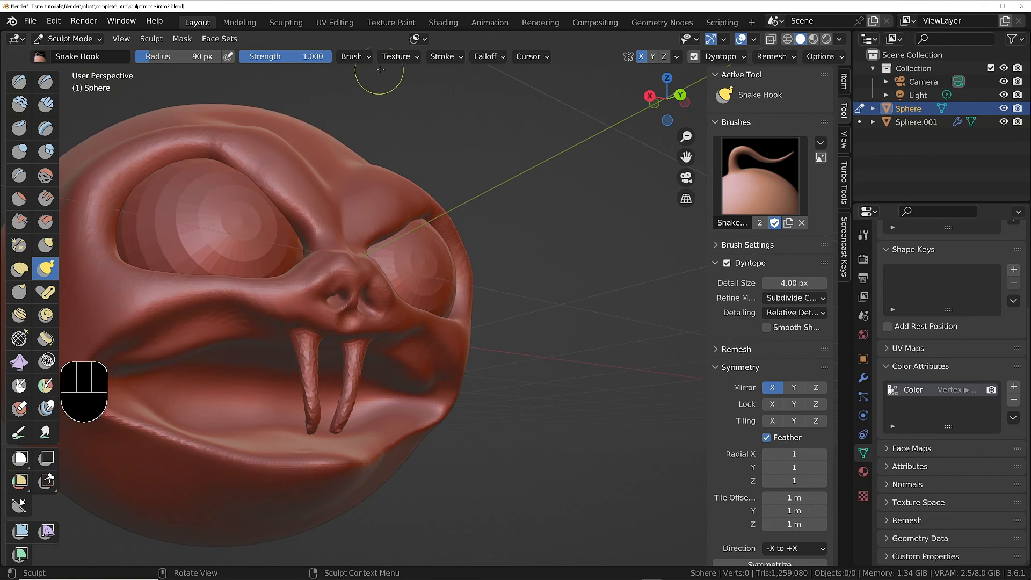
Pull four more mirrored teeth down along the upper lip, from beside the long fangs outward to the cheeks.
{"action": "left_click", "coordinate": [365, 58]}
{"action": "left_click_drag", "start_coordinate": [268, 328], "coordinate": [261, 401]}
{"action": "left_click_drag", "start_coordinate": [238, 324], "coordinate": [226, 392]}
{"action": "left_click_drag", "start_coordinate": [198, 334], "coordinate": [194, 386]}
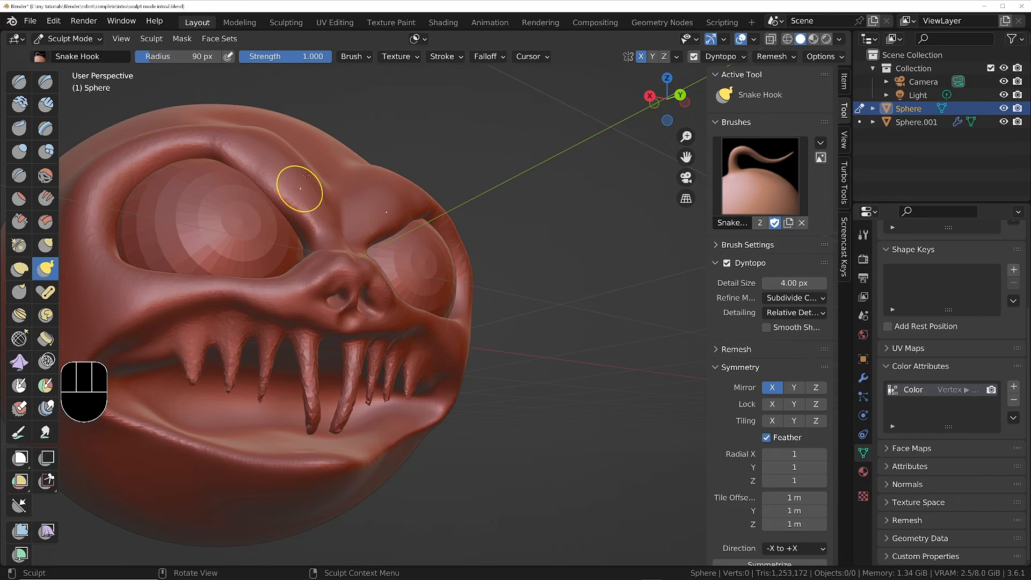
{"action": "left_click", "coordinate": [357, 58]}
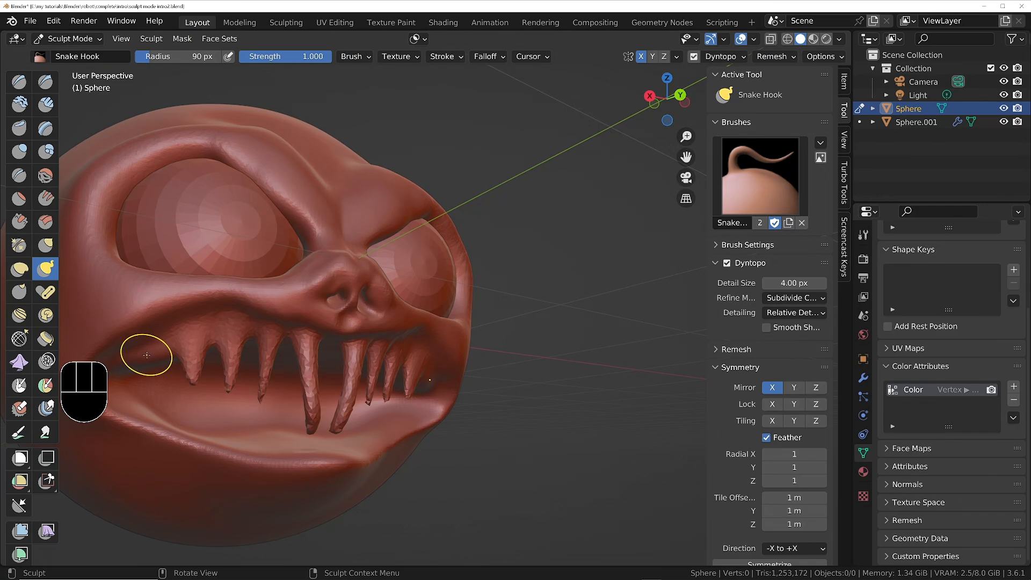
{"action": "left_click_drag", "start_coordinate": [142, 352], "coordinate": [159, 393]}
Reduce the brush radius to 55 px and pull a small mirrored tooth down at the upper mouth corner.
{"action": "middle_click_drag", "start_coordinate": [184, 337], "coordinate": [277, 334], "text": "shift"}
{"action": "middle_click_drag", "start_coordinate": [277, 334], "coordinate": [287, 301]}
{"action": "scroll", "coordinate": [287, 318], "scroll_direction": "up", "scroll_amount": 3}
{"action": "key", "text": "f"}
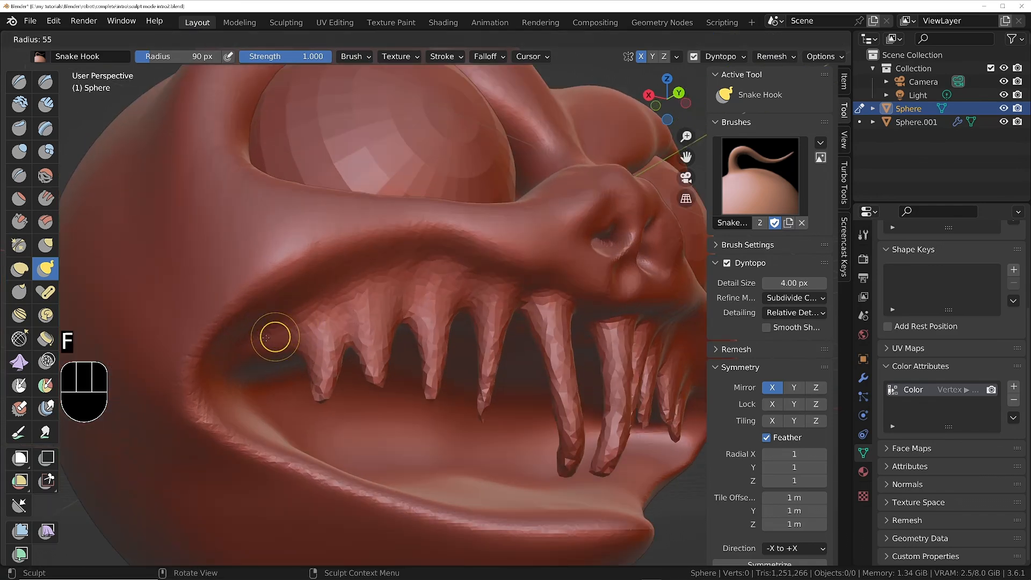
{"action": "left_click", "coordinate": [266, 338]}
{"action": "left_click_drag", "start_coordinate": [264, 338], "coordinate": [271, 398]}
Set the brush radius to 78 px and pull a mirrored pair of fangs up from the front of the lower lip.
{"action": "middle_click_drag", "start_coordinate": [272, 398], "coordinate": [376, 343]}
{"action": "middle_click_drag", "start_coordinate": [408, 301], "coordinate": [456, 344], "text": "ctrl"}
{"action": "middle_click_drag", "start_coordinate": [515, 312], "coordinate": [436, 287], "text": "shift"}
{"action": "middle_click_drag", "start_coordinate": [436, 287], "coordinate": [367, 357]}
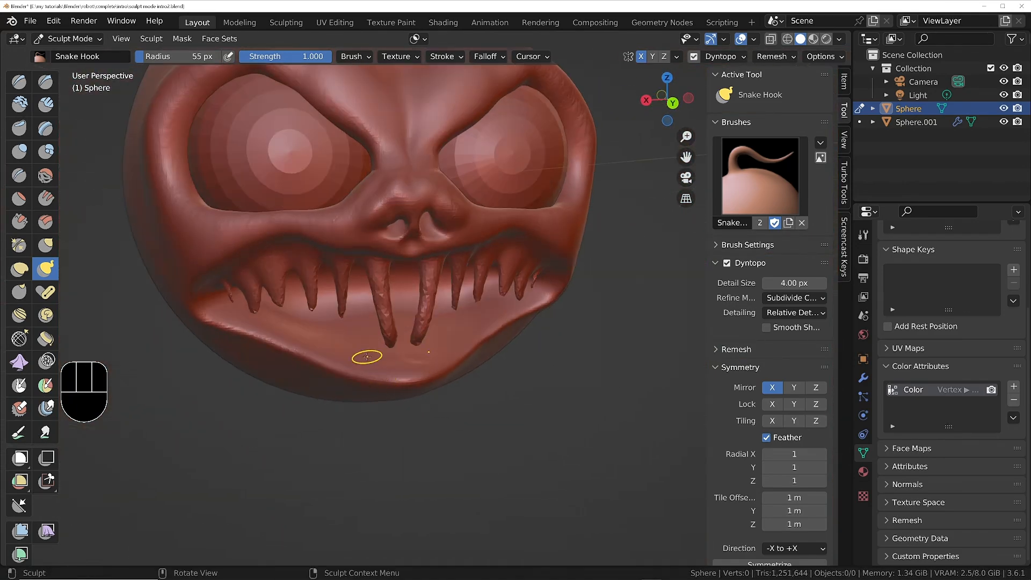
{"action": "key", "text": "f"}
{"action": "left_click", "coordinate": [373, 356]}
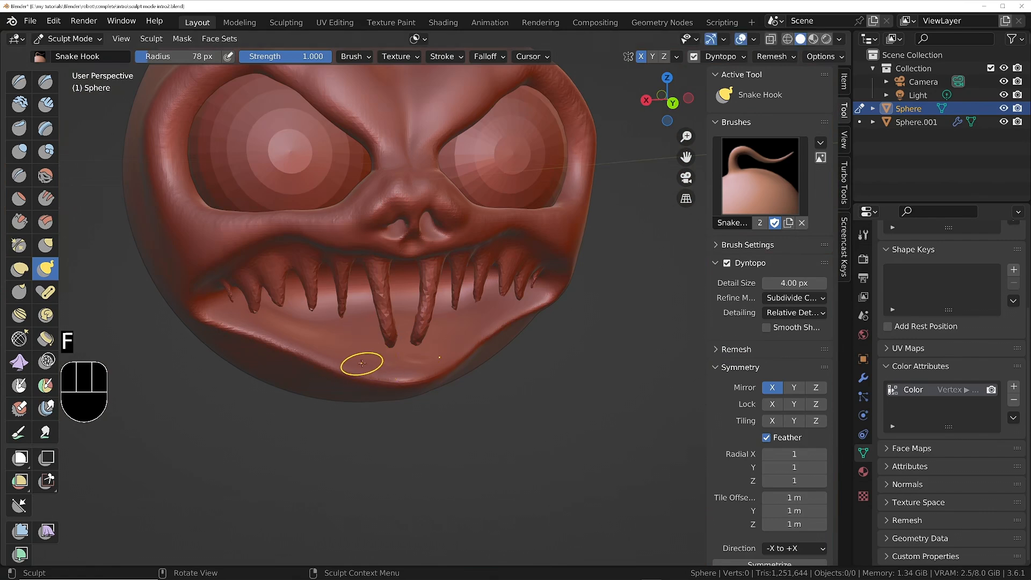
{"action": "middle_click_drag", "start_coordinate": [363, 365], "coordinate": [398, 372]}
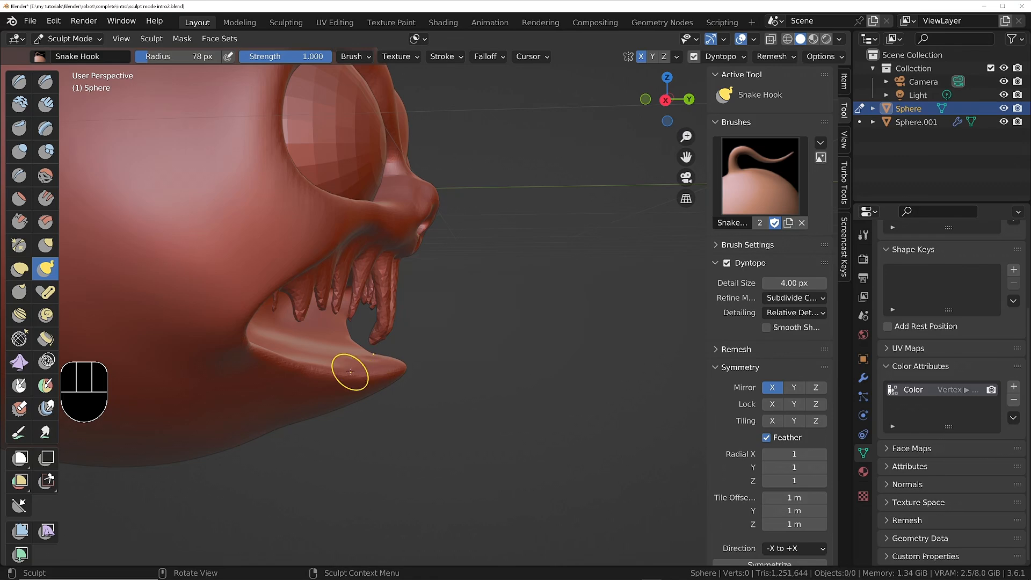
{"action": "left_click_drag", "start_coordinate": [355, 369], "coordinate": [362, 357]}
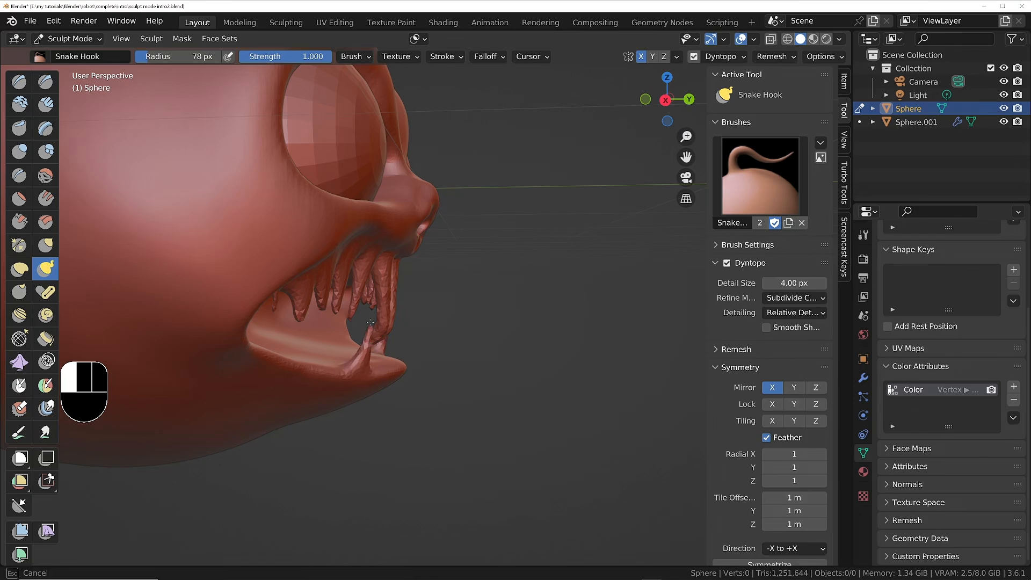
{"action": "left_click_drag", "start_coordinate": [366, 305], "coordinate": [368, 306]}
{"action": "mouse_move", "coordinate": [369, 308]}
{"action": "middle_mouse_down"}
{"action": "mouse_move", "coordinate": [323, 327]}
{"action": "mouse_move", "coordinate": [347, 332]}
{"action": "mouse_move", "coordinate": [300, 319]}
{"action": "middle_mouse_up"}
Pull four more mirrored teeth up along the lower lip toward the mouth corner, changing the radius to 114 px partway.
{"action": "scroll", "coordinate": [348, 333], "scroll_direction": "up", "scroll_amount": 5}
{"action": "left_click_drag", "start_coordinate": [282, 344], "coordinate": [269, 263]}
{"action": "left_click_drag", "start_coordinate": [230, 313], "coordinate": [223, 235]}
{"action": "key", "text": "f"}
{"action": "left_click", "coordinate": [213, 281]}
{"action": "left_click_drag", "start_coordinate": [202, 286], "coordinate": [200, 230]}
{"action": "left_click_drag", "start_coordinate": [161, 266], "coordinate": [159, 230]}
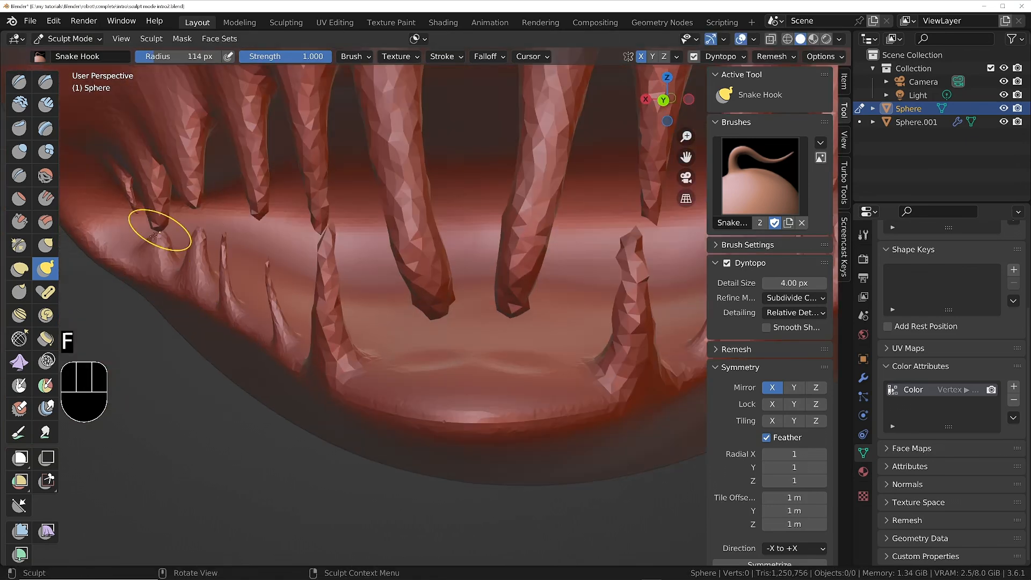
Add a mirrored tooth near the lower mouth corners and an inner front pair, adjusting the brush radius to 134 px.
{"action": "key", "text": "f"}
{"action": "middle_click_drag", "start_coordinate": [109, 215], "coordinate": [198, 236]}
{"action": "mouse_move", "coordinate": [206, 272]}
{"action": "left_mouse_down"}
{"action": "mouse_move", "coordinate": [166, 212]}
{"action": "mouse_move", "coordinate": [154, 159]}
{"action": "left_mouse_up"}
{"action": "key", "text": "ctrl+z"}
{"action": "key", "text": "f"}
{"action": "left_click", "coordinate": [232, 253]}
{"action": "scroll", "coordinate": [194, 217], "scroll_direction": "down", "scroll_amount": 3}
{"action": "mouse_move", "coordinate": [205, 207]}
{"action": "middle_mouse_down", "text": "shift"}
{"action": "mouse_move", "coordinate": [322, 223]}
{"action": "mouse_move", "coordinate": [332, 265]}
{"action": "mouse_move", "coordinate": [322, 242]}
{"action": "mouse_move", "coordinate": [338, 180]}
{"action": "middle_mouse_up", "text": "shift"}
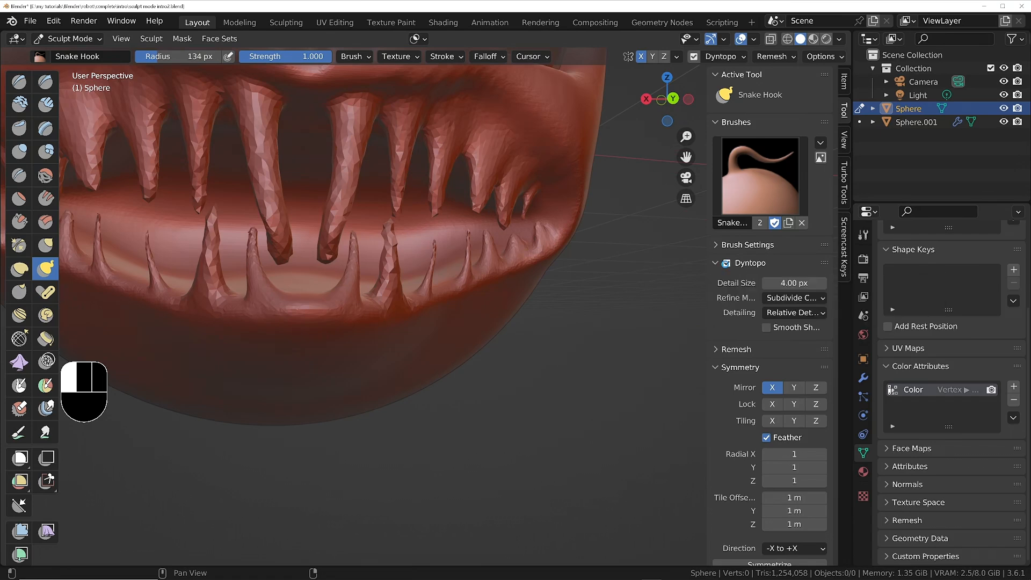
Turn off Dyntopo and remesh the toothed head, checking the mouth from the side.
{"action": "middle_click_drag", "start_coordinate": [304, 261], "coordinate": [332, 276]}
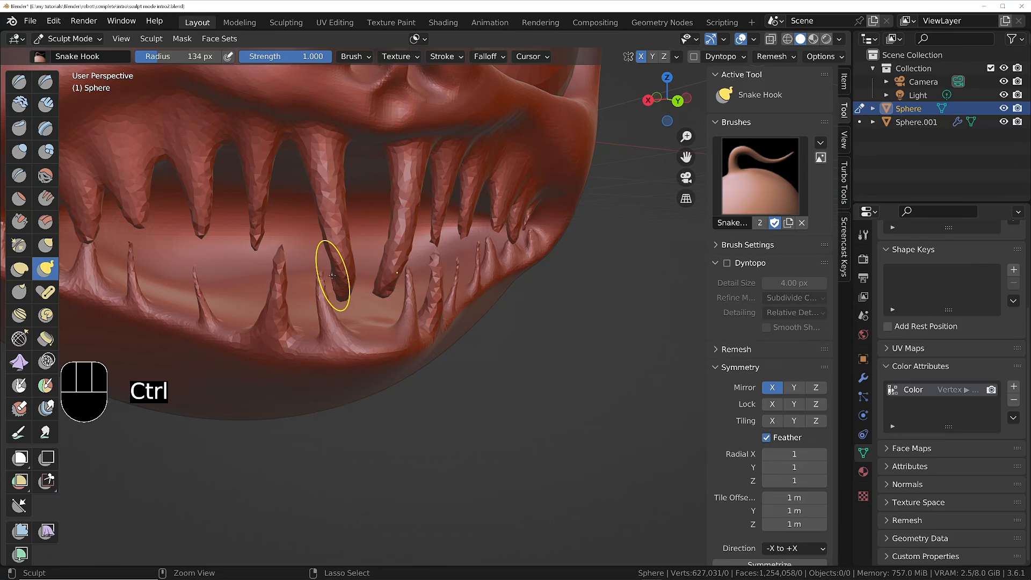
{"action": "mouse_move", "coordinate": [431, 327]}
{"action": "middle_mouse_down"}
{"action": "mouse_move", "coordinate": [327, 279]}
{"action": "mouse_move", "coordinate": [396, 301]}
{"action": "mouse_move", "coordinate": [505, 306]}
{"action": "middle_mouse_up"}
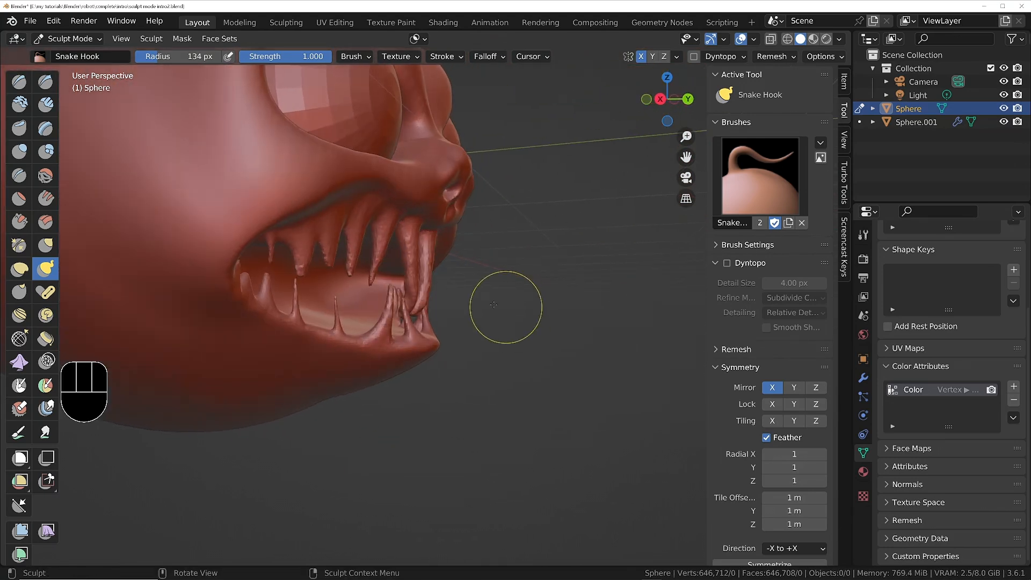
Smooth the whole head and its teeth using the Mesh Filter with the Smooth filter type at strength 1.000.
{"action": "left_click", "coordinate": [20, 530]}
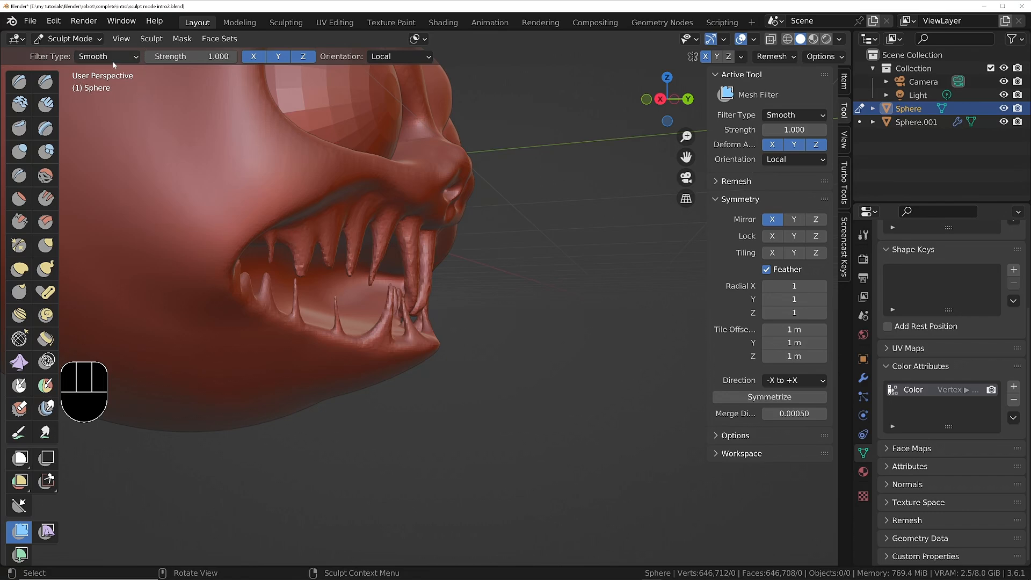
{"action": "middle_click_drag", "start_coordinate": [287, 206], "coordinate": [324, 247], "text": "shift"}
{"action": "middle_click_drag", "start_coordinate": [437, 270], "coordinate": [385, 257]}
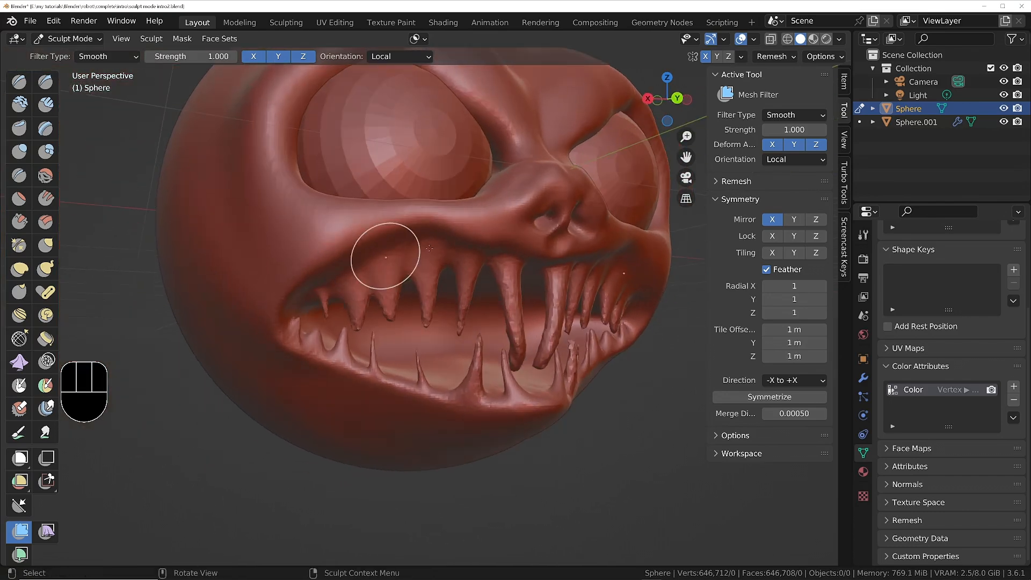
{"action": "middle_click_drag", "start_coordinate": [432, 214], "coordinate": [408, 275], "text": "shift"}
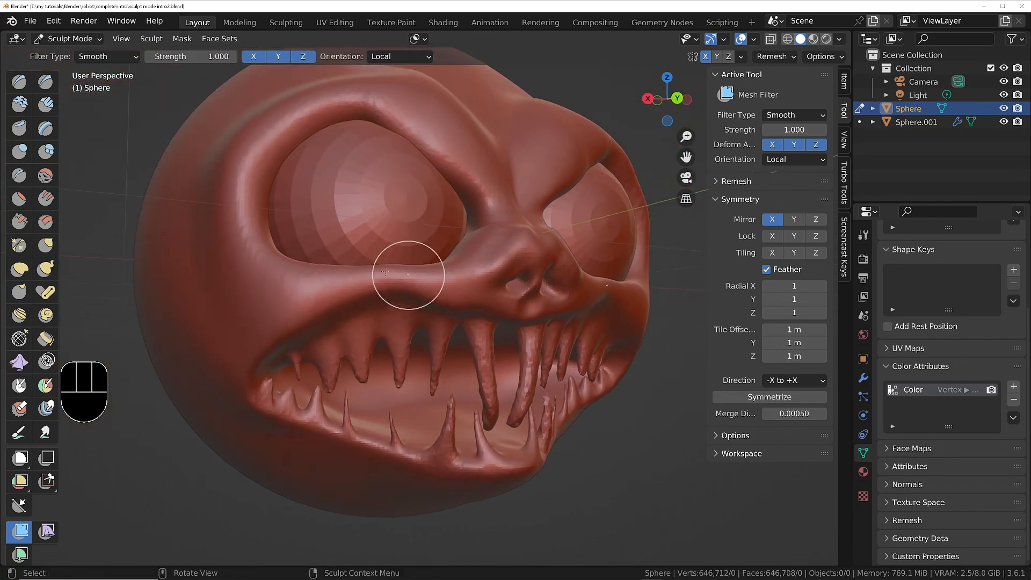
{"action": "left_click", "coordinate": [109, 56]}
{"action": "mouse_move", "coordinate": [225, 290]}
{"action": "left_mouse_down"}
{"action": "mouse_move", "coordinate": [368, 288]}
{"action": "mouse_move", "coordinate": [284, 290]}
{"action": "left_mouse_up"}
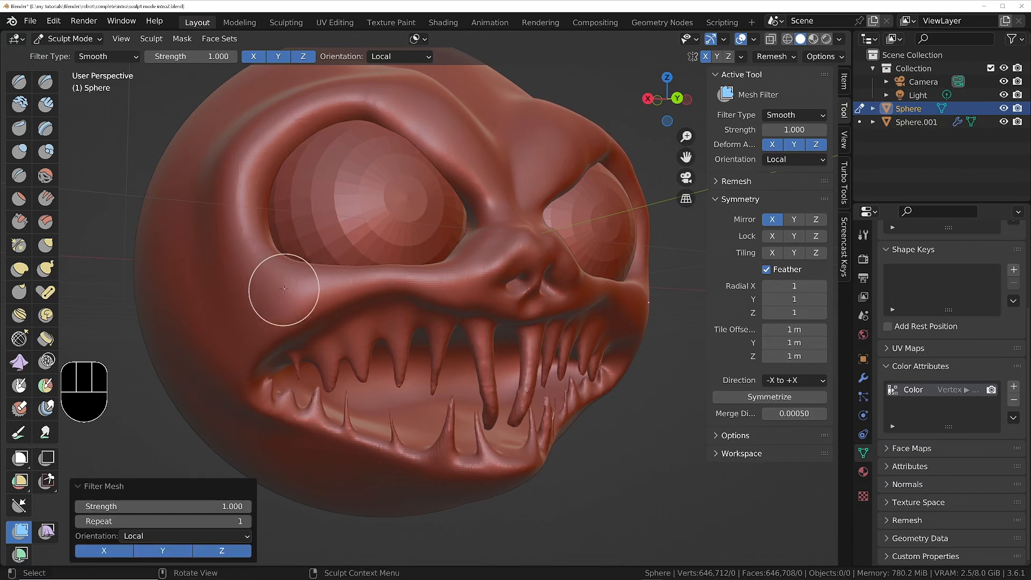
Undo the last smoothing and smooth the whole head using the Mesh Filter with the Surface Smooth filter type.
{"action": "key", "text": "ctrl+z"}
{"action": "left_click", "coordinate": [107, 55]}
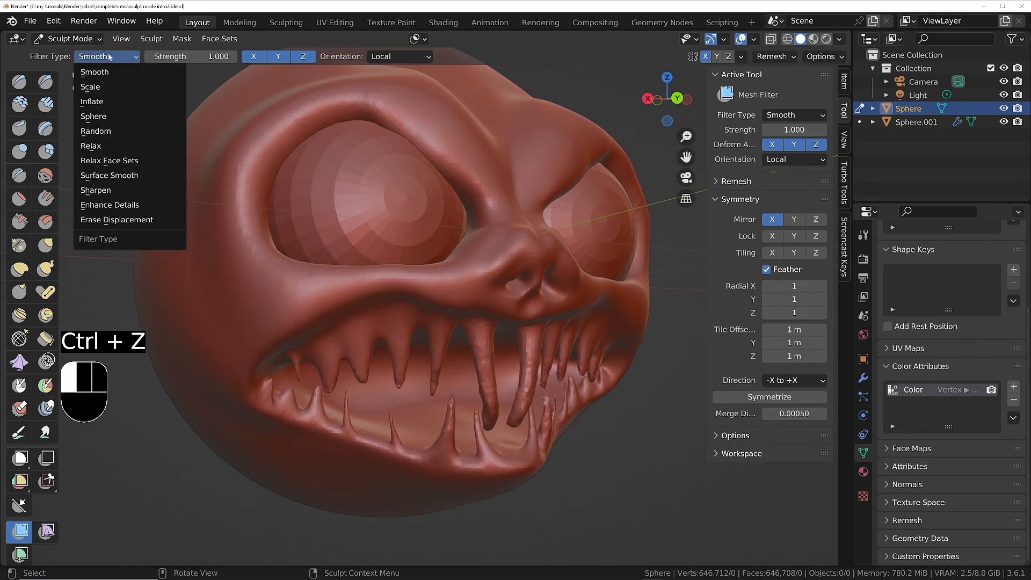
{"action": "left_click", "coordinate": [109, 177]}
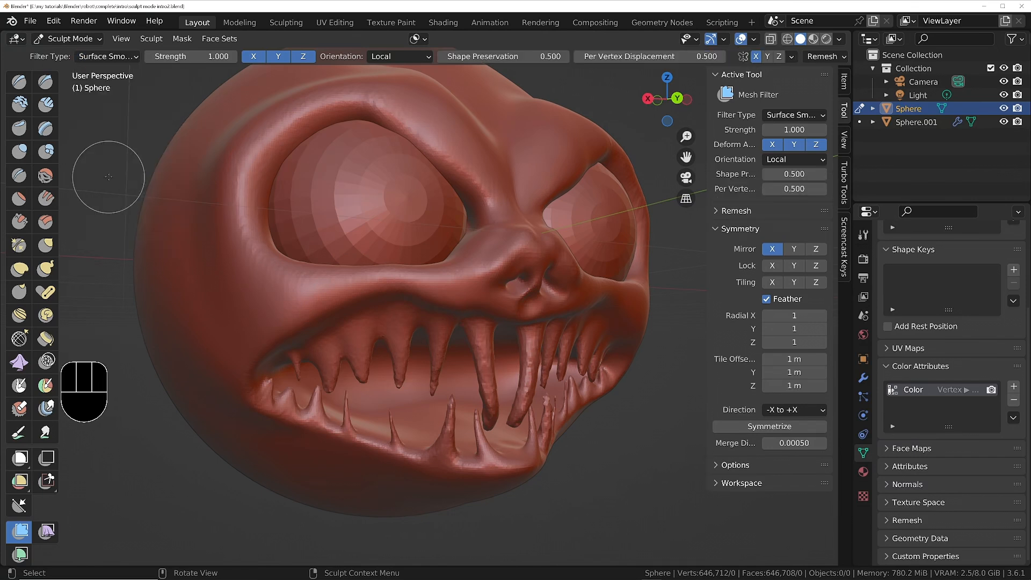
{"action": "left_click", "coordinate": [85, 59]}
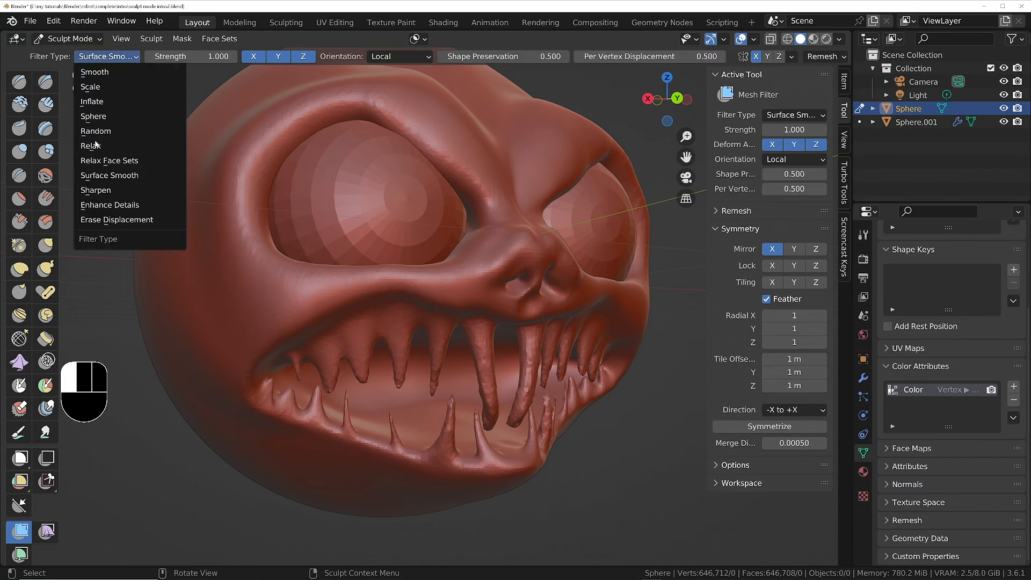
{"action": "left_click", "coordinate": [104, 176]}
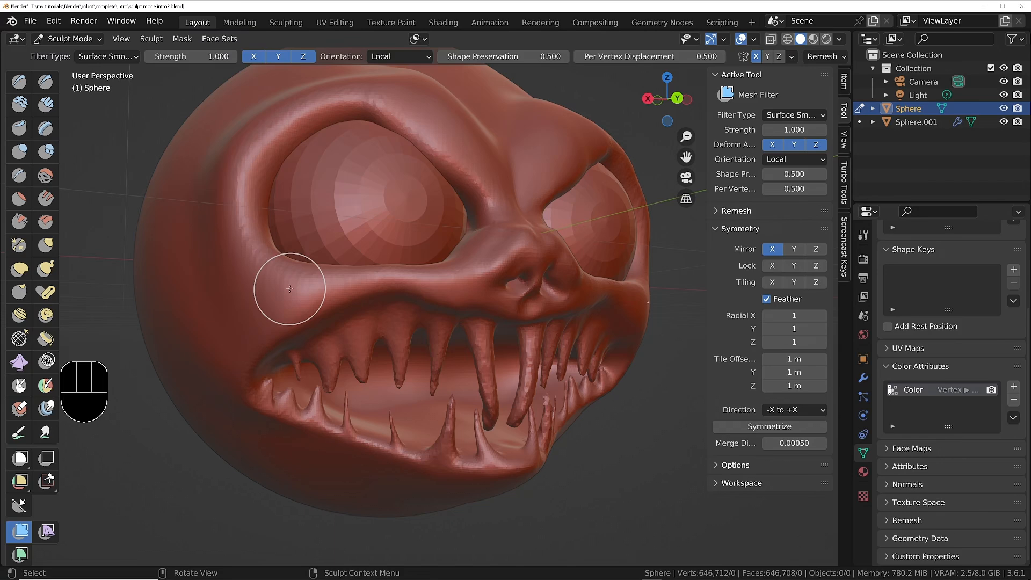
{"action": "middle_click_drag", "start_coordinate": [288, 288], "coordinate": [329, 297]}
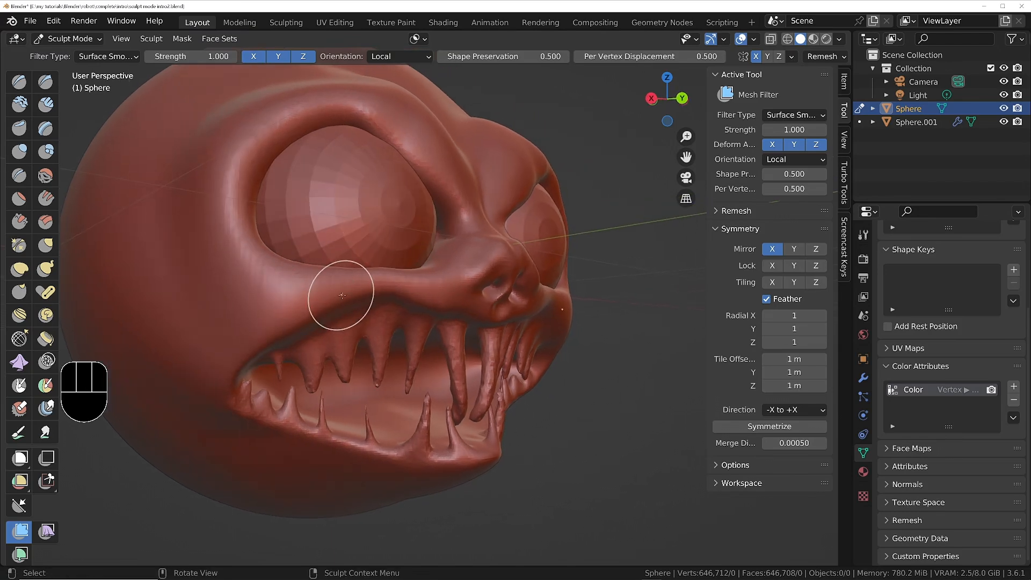
{"action": "scroll", "coordinate": [341, 295], "scroll_direction": "up", "scroll_amount": 2}
{"action": "left_click_drag", "start_coordinate": [202, 299], "coordinate": [499, 288]}
{"action": "left_click", "coordinate": [260, 292]}
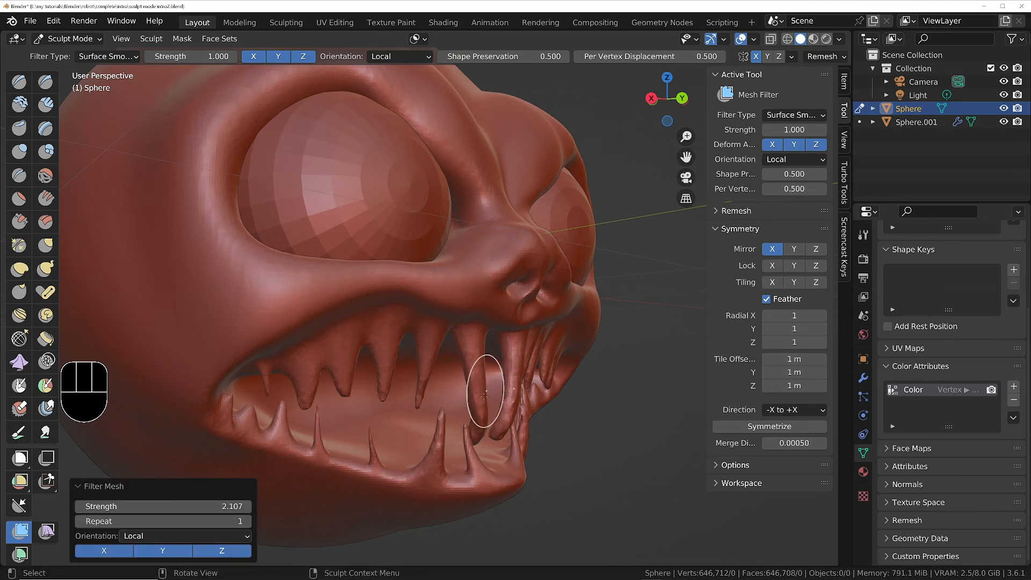
Mask the two long upper front fangs up to the gum with Expand Mask by Topology.
{"action": "scroll", "coordinate": [482, 398], "scroll_direction": "down", "scroll_amount": 8}
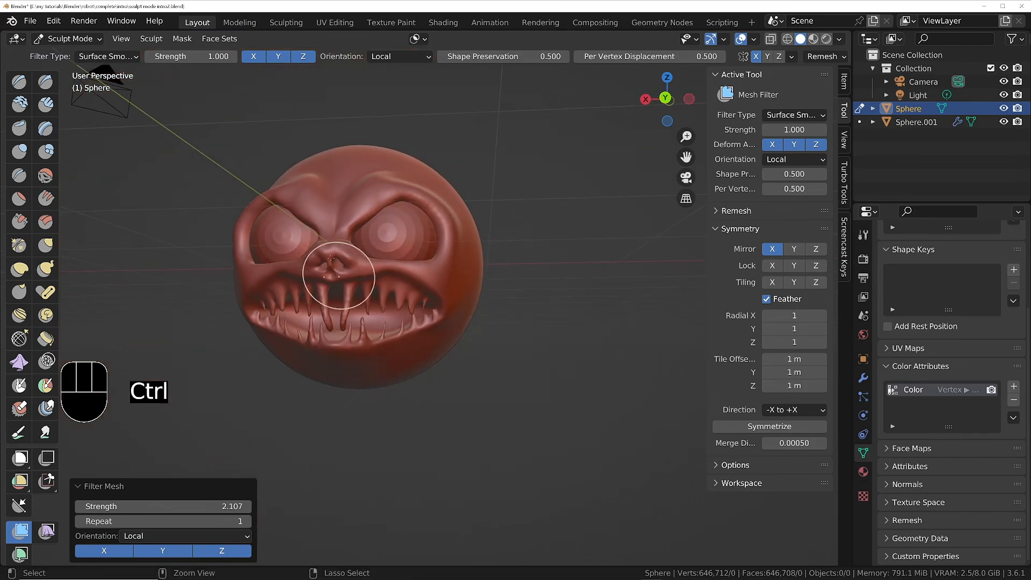
{"action": "middle_click_drag", "start_coordinate": [331, 260], "coordinate": [414, 281]}
{"action": "middle_click_drag", "start_coordinate": [376, 333], "coordinate": [510, 338]}
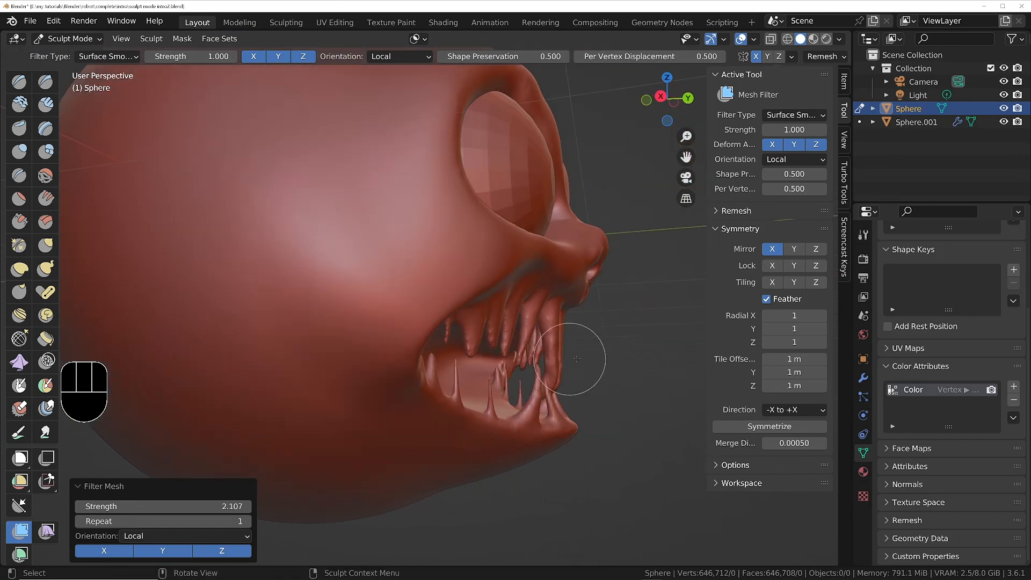
{"action": "mouse_move", "coordinate": [577, 358]}
{"action": "middle_mouse_down", "text": "shift"}
{"action": "mouse_move", "coordinate": [252, 358]}
{"action": "mouse_move", "coordinate": [450, 371]}
{"action": "mouse_move", "coordinate": [369, 381]}
{"action": "mouse_move", "coordinate": [381, 384]}
{"action": "middle_mouse_up", "text": "shift"}
{"action": "scroll", "coordinate": [451, 372], "scroll_direction": "up", "scroll_amount": 4}
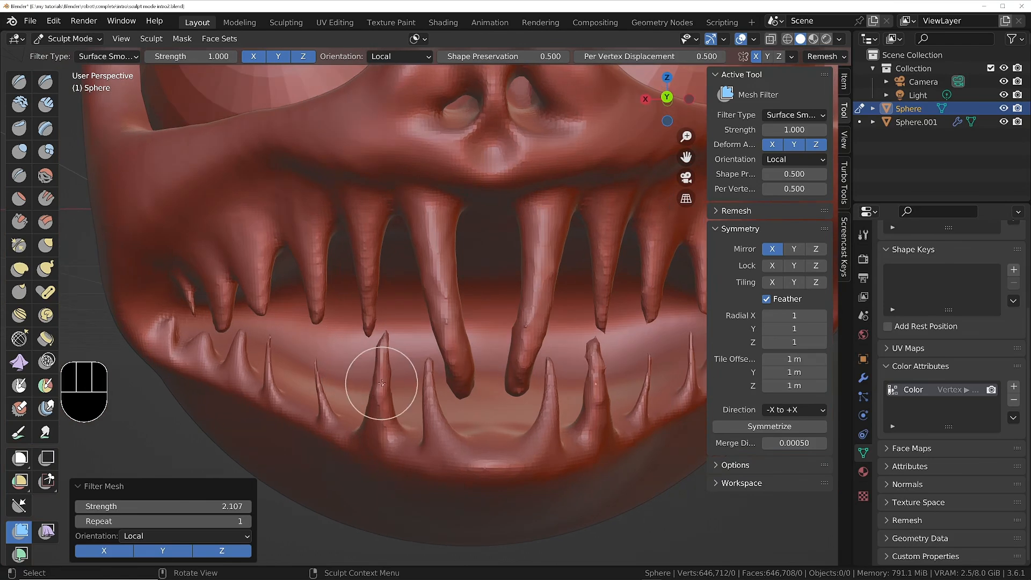
{"action": "middle_click_drag", "start_coordinate": [463, 386], "coordinate": [468, 333]}
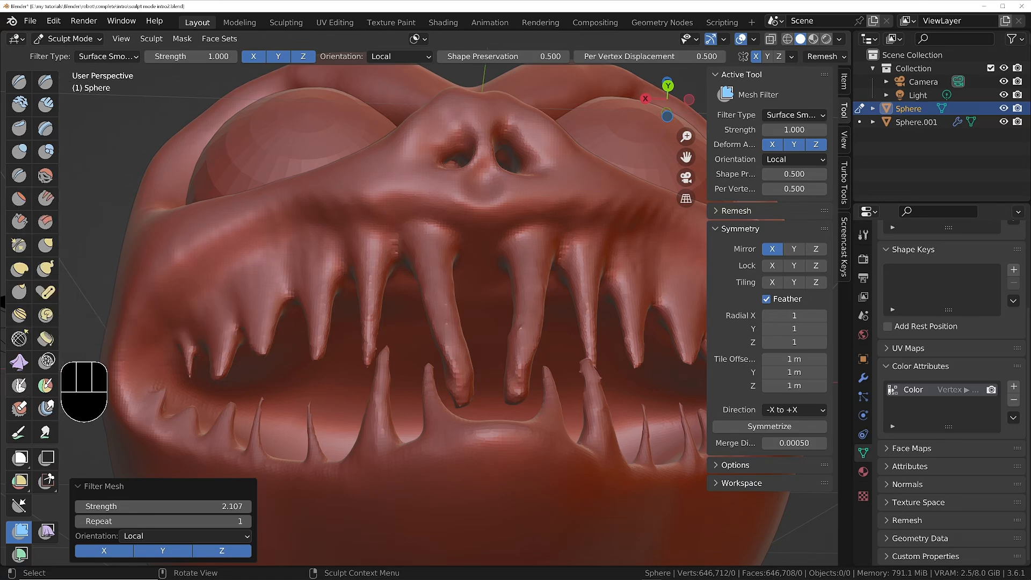
{"action": "left_click", "coordinate": [182, 39]}
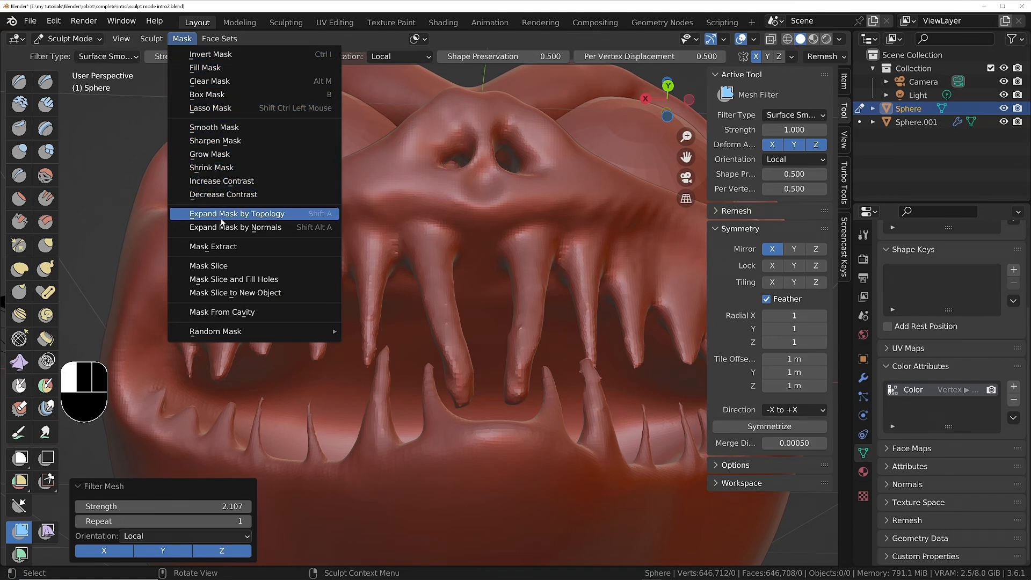
{"action": "left_click", "coordinate": [245, 214]}
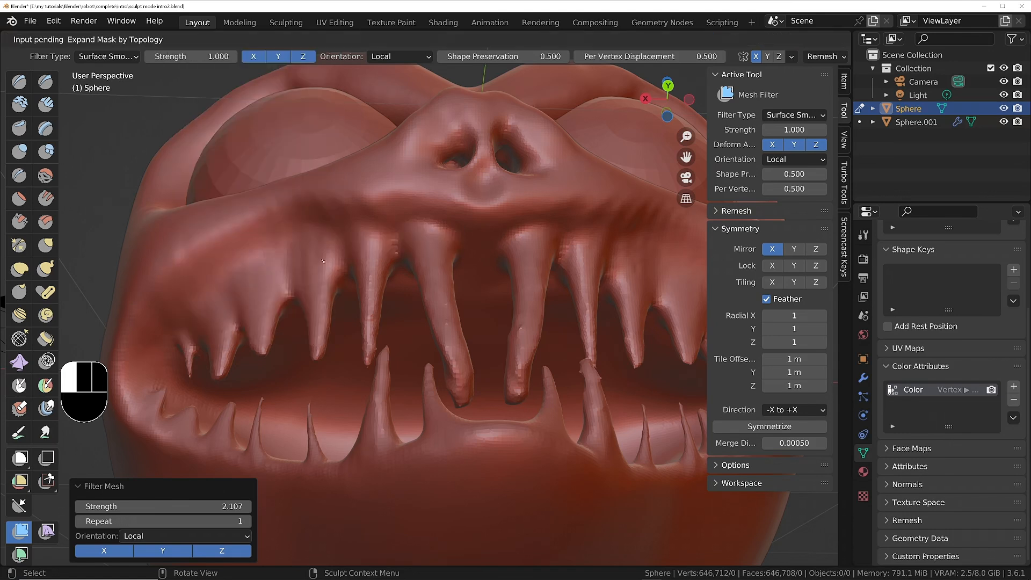
{"action": "left_click", "coordinate": [471, 400]}
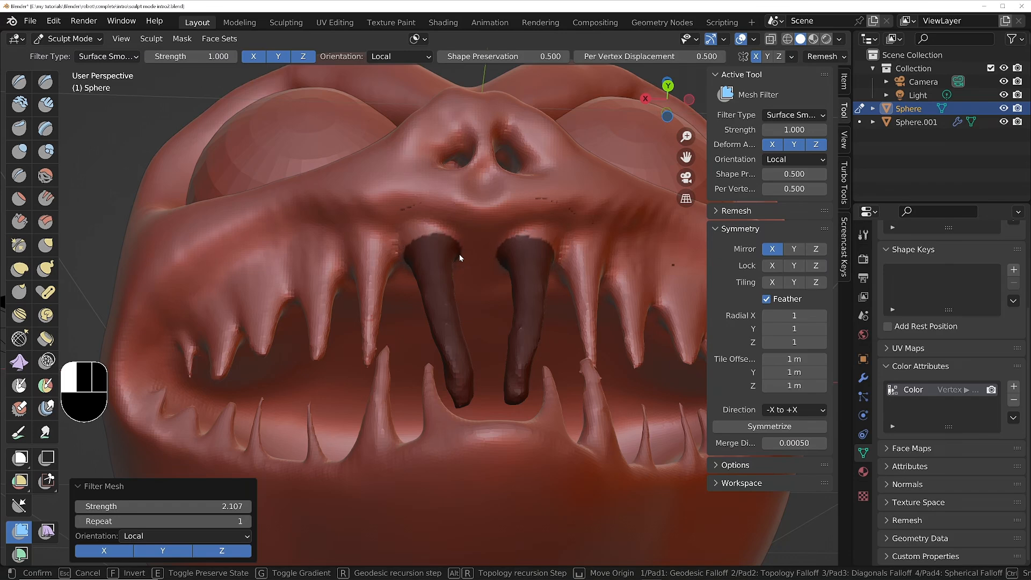
{"action": "left_click", "coordinate": [459, 255]}
Smooth the edge of the fang mask and invert it so only the two front fangs stay editable.
{"action": "left_click", "coordinate": [178, 43]}
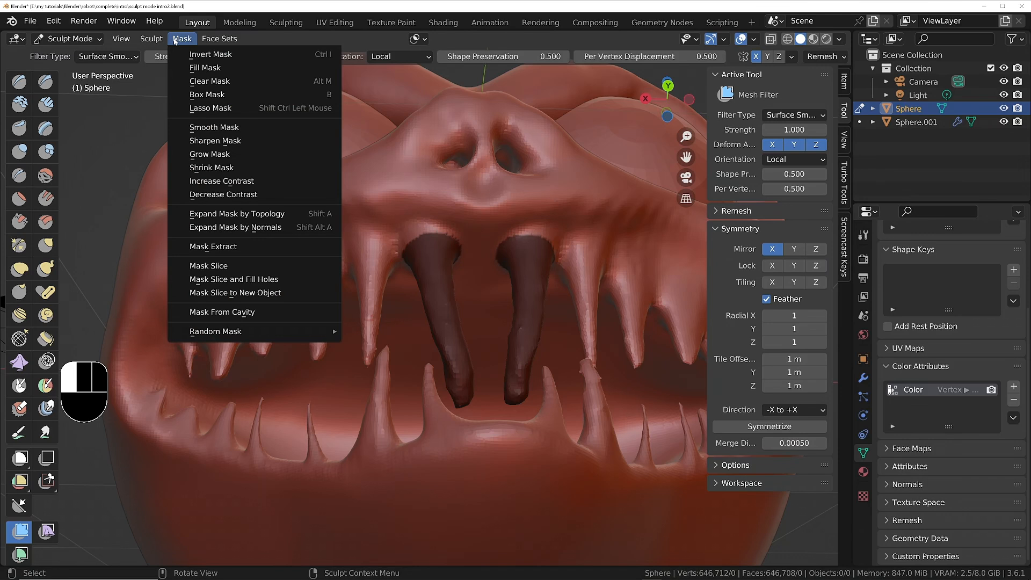
{"action": "left_click", "coordinate": [214, 127]}
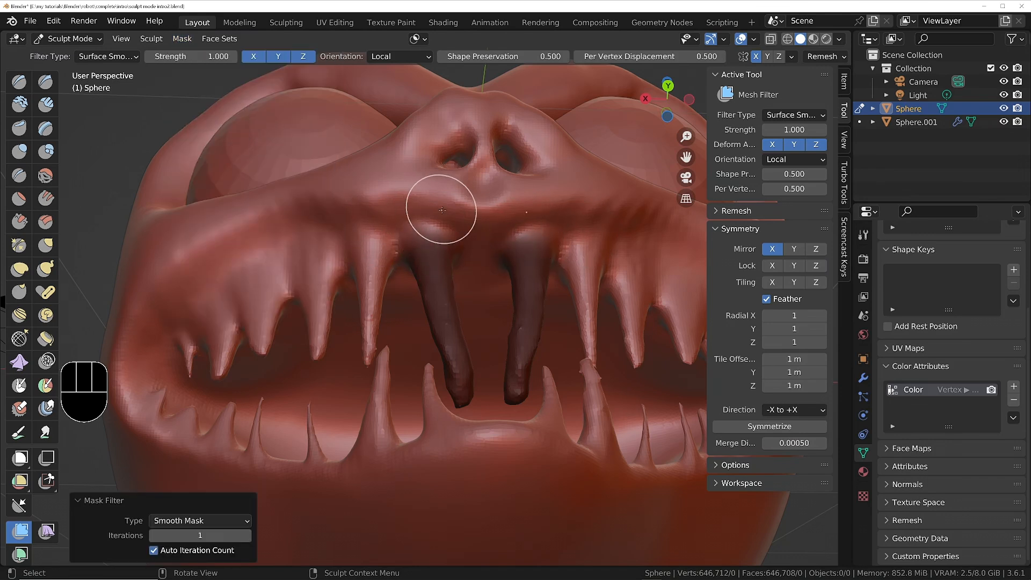
{"action": "mouse_move", "coordinate": [437, 386]}
{"action": "middle_mouse_down"}
{"action": "mouse_move", "coordinate": [515, 387]}
{"action": "mouse_move", "coordinate": [476, 386]}
{"action": "middle_mouse_up"}
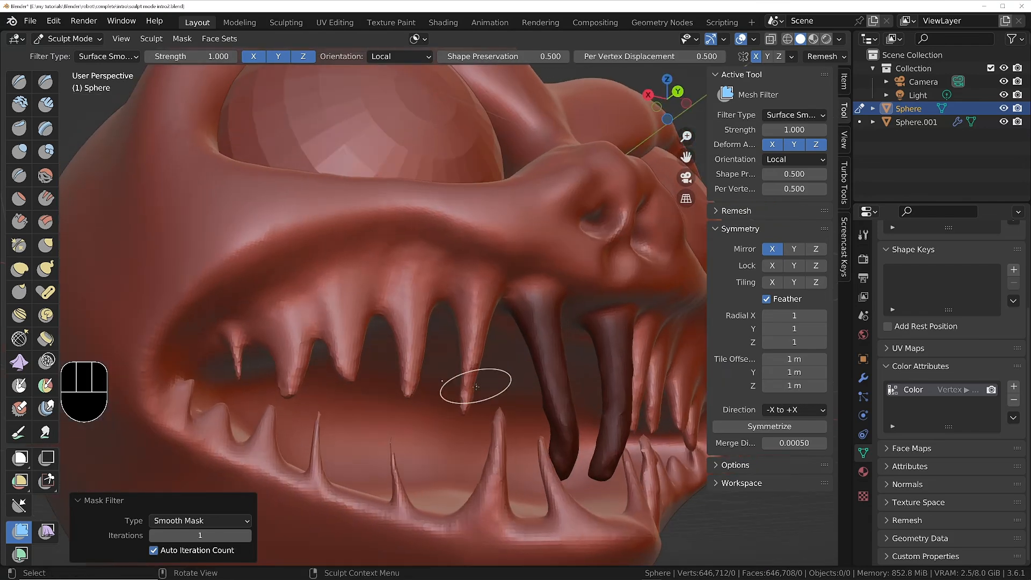
{"action": "key", "text": "ctrl+i"}
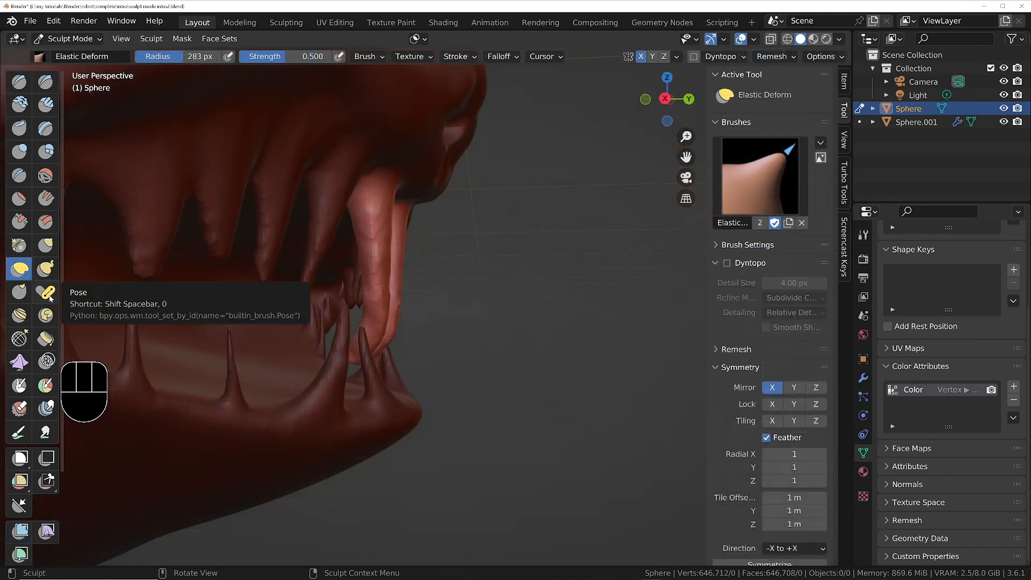
Bend the two unmasked front fangs slightly with the Pose brush at a radius of 283 px.
{"action": "left_click", "coordinate": [47, 291]}
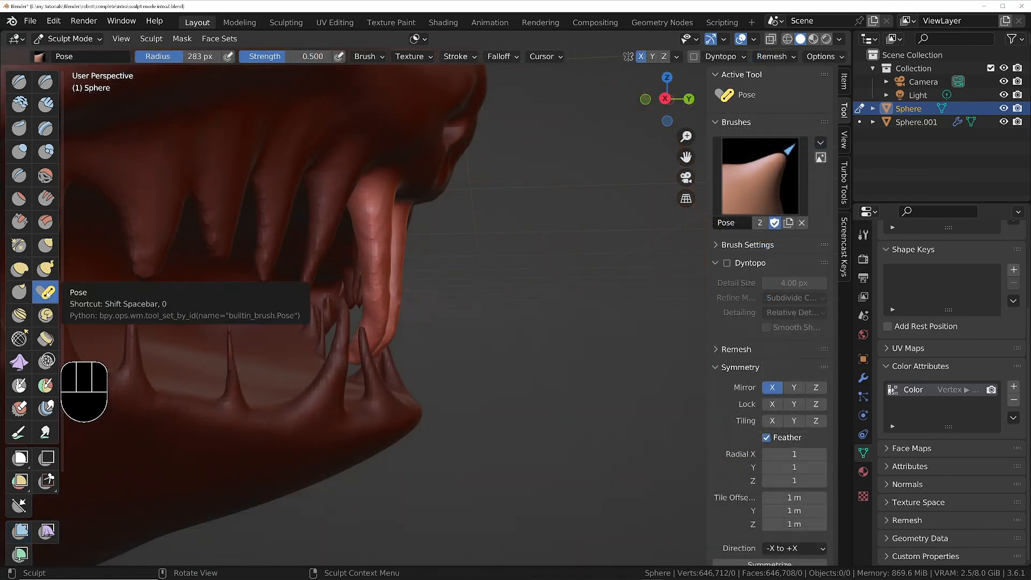
{"action": "left_click_drag", "start_coordinate": [564, 309], "coordinate": [540, 316]}
{"action": "middle_click_drag", "start_coordinate": [539, 315], "coordinate": [500, 315]}
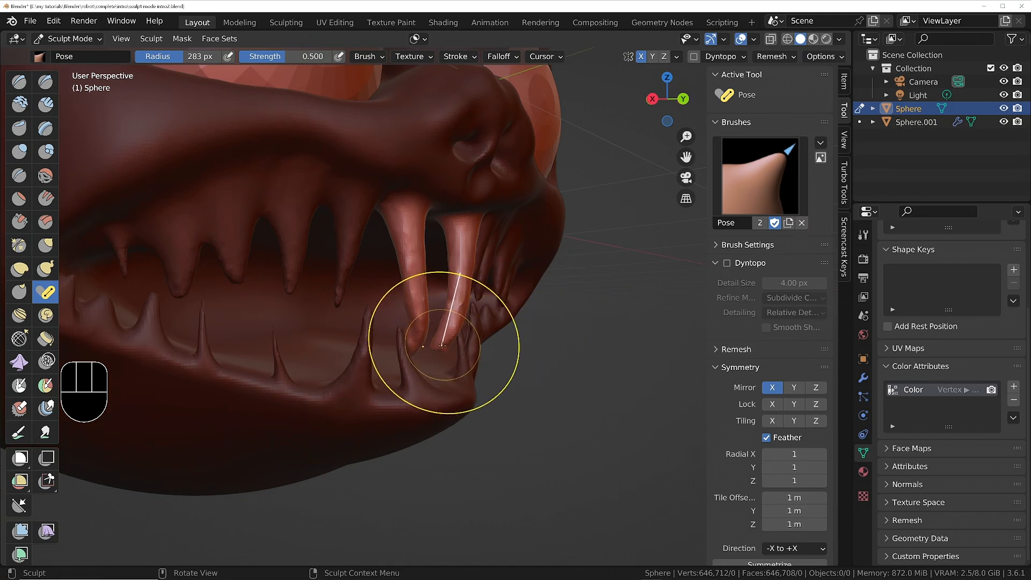
{"action": "mouse_move", "coordinate": [442, 345]}
{"action": "left_mouse_down"}
{"action": "mouse_move", "coordinate": [465, 352]}
{"action": "mouse_move", "coordinate": [453, 354]}
{"action": "left_mouse_up"}
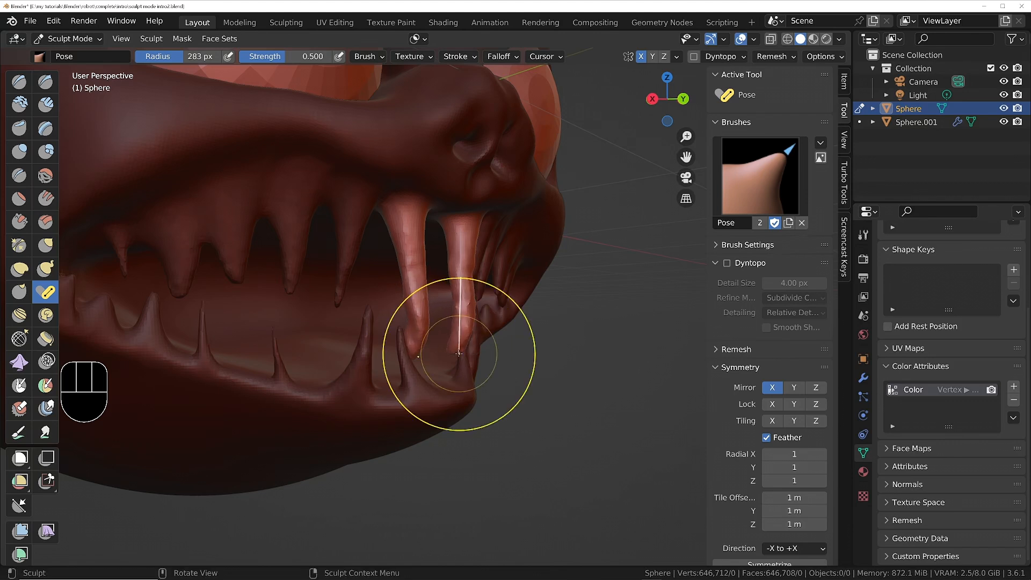
Try bending the front fangs with the Pose brush set to 2 IK segments, and undo the attempt.
{"action": "left_click", "coordinate": [747, 244]}
{"action": "middle_click_drag", "start_coordinate": [746, 468], "coordinate": [754, 393]}
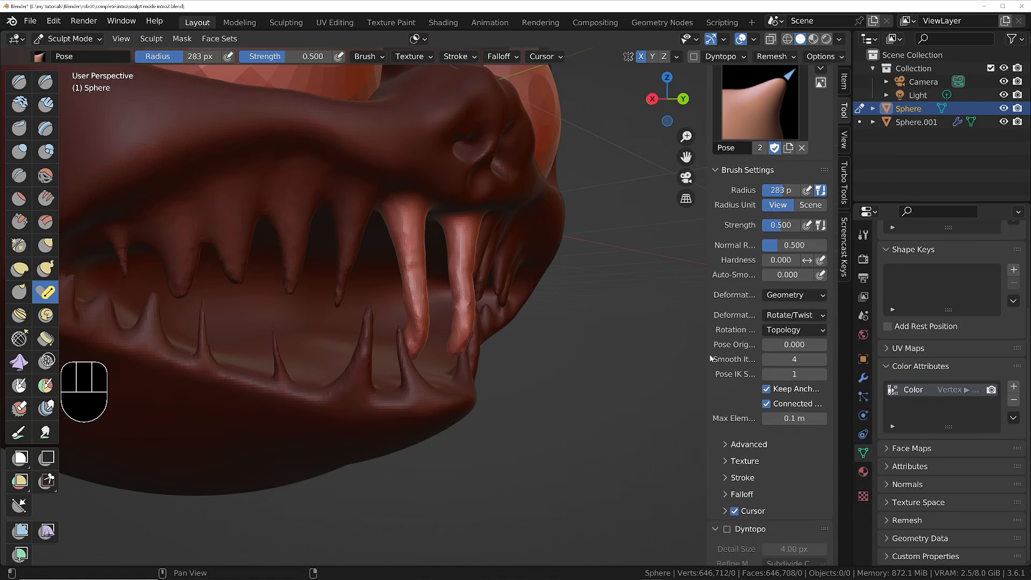
{"action": "left_click_drag", "start_coordinate": [699, 311], "coordinate": [667, 314]}
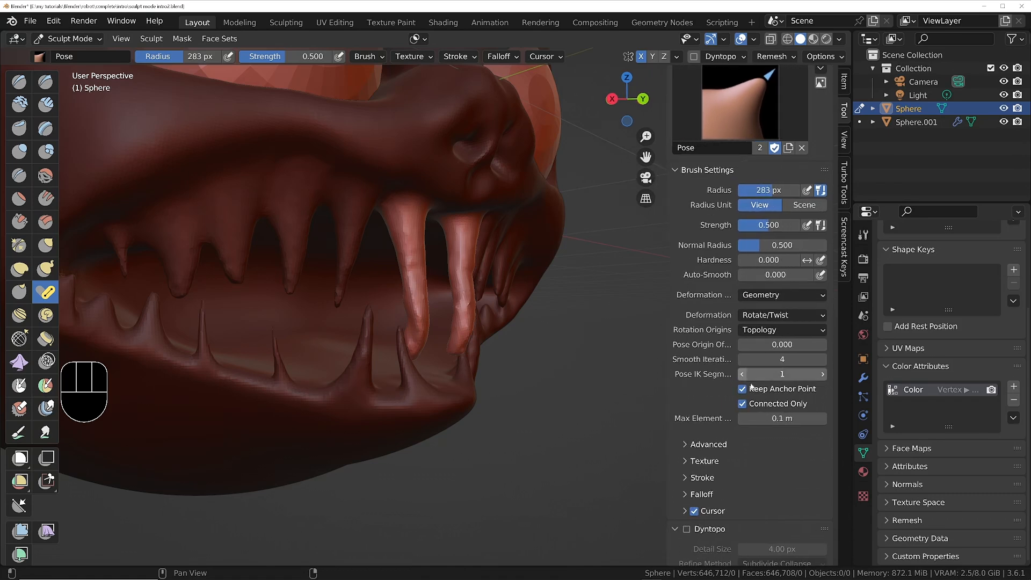
{"action": "left_click", "coordinate": [822, 375]}
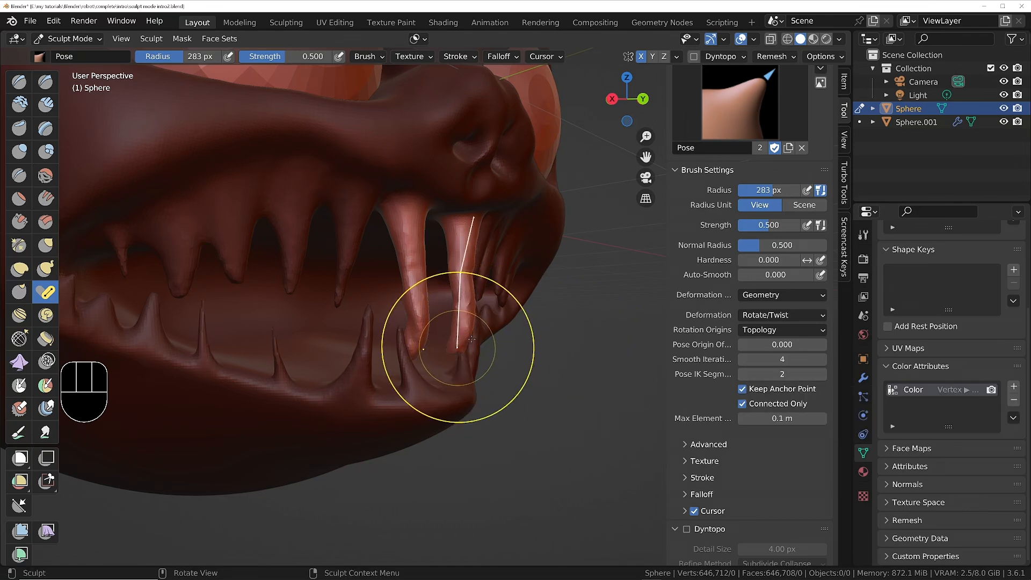
{"action": "mouse_move", "coordinate": [455, 334]}
{"action": "left_mouse_down"}
{"action": "mouse_move", "coordinate": [442, 324]}
{"action": "mouse_move", "coordinate": [443, 298]}
{"action": "mouse_move", "coordinate": [518, 292]}
{"action": "mouse_move", "coordinate": [489, 335]}
{"action": "mouse_move", "coordinate": [511, 335]}
{"action": "left_mouse_up"}
{"action": "key", "text": "ctrl+z"}
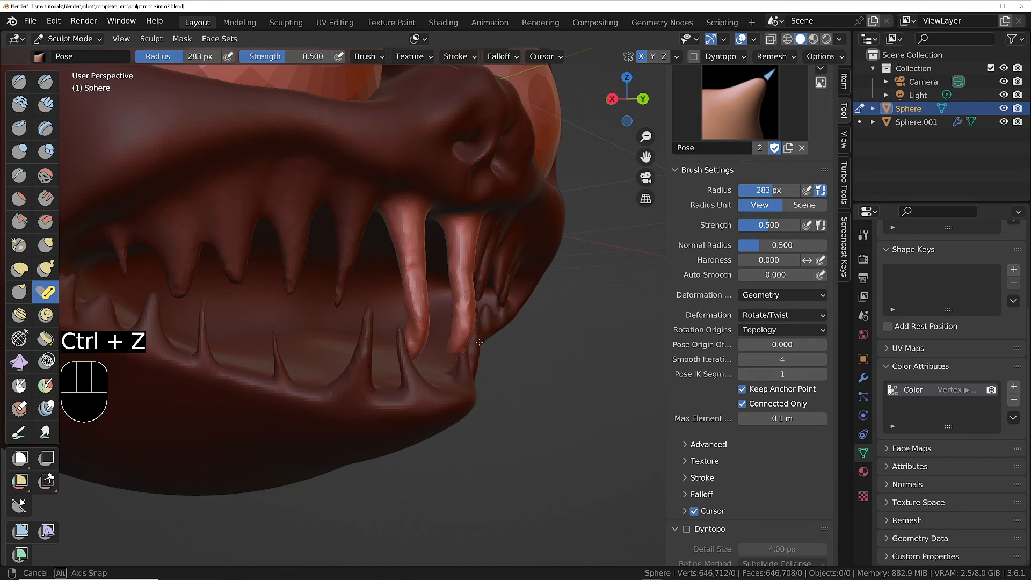
Enlarge the Pose brush radius to 424 px and swing the front fangs forward out of the mouth.
{"action": "middle_click_drag", "start_coordinate": [526, 366], "coordinate": [368, 322]}
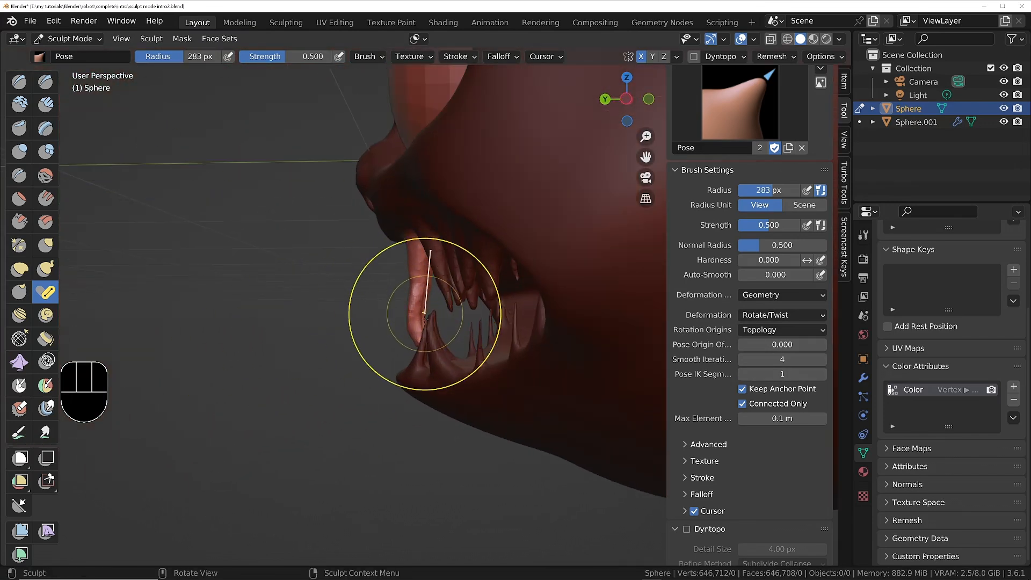
{"action": "key", "text": "f"}
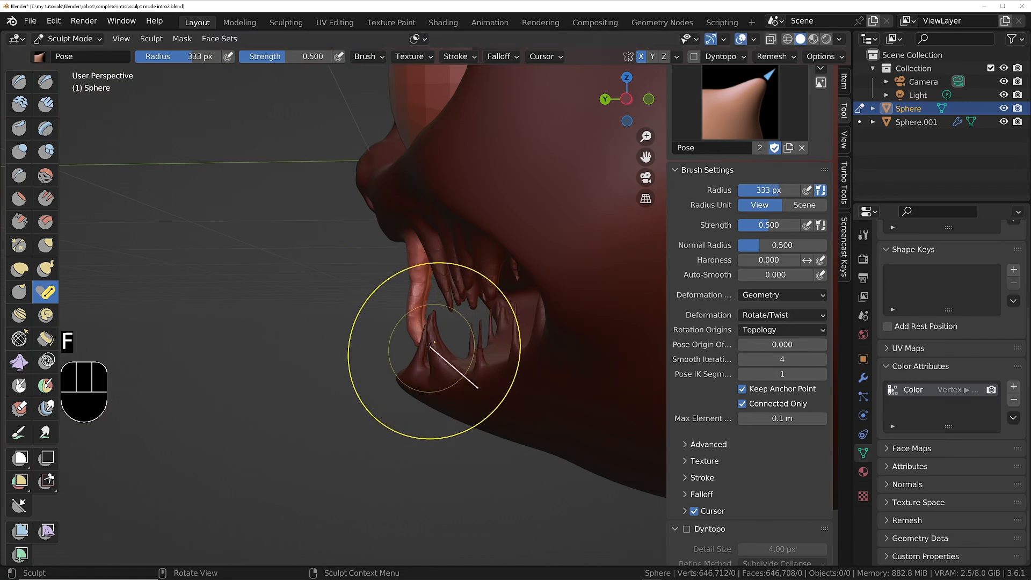
{"action": "left_click", "coordinate": [494, 375]}
{"action": "key", "text": "f"}
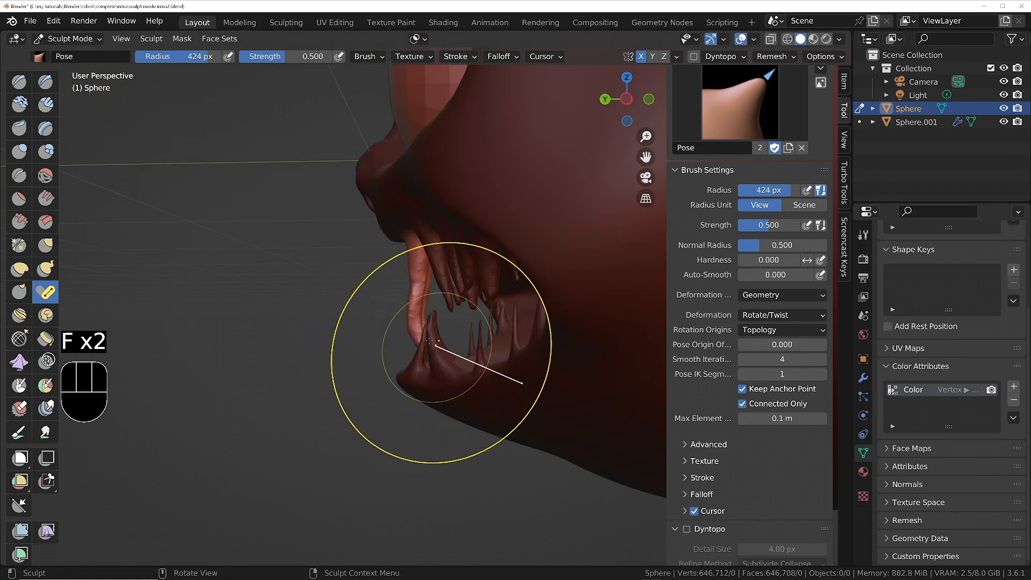
{"action": "left_click", "coordinate": [515, 387]}
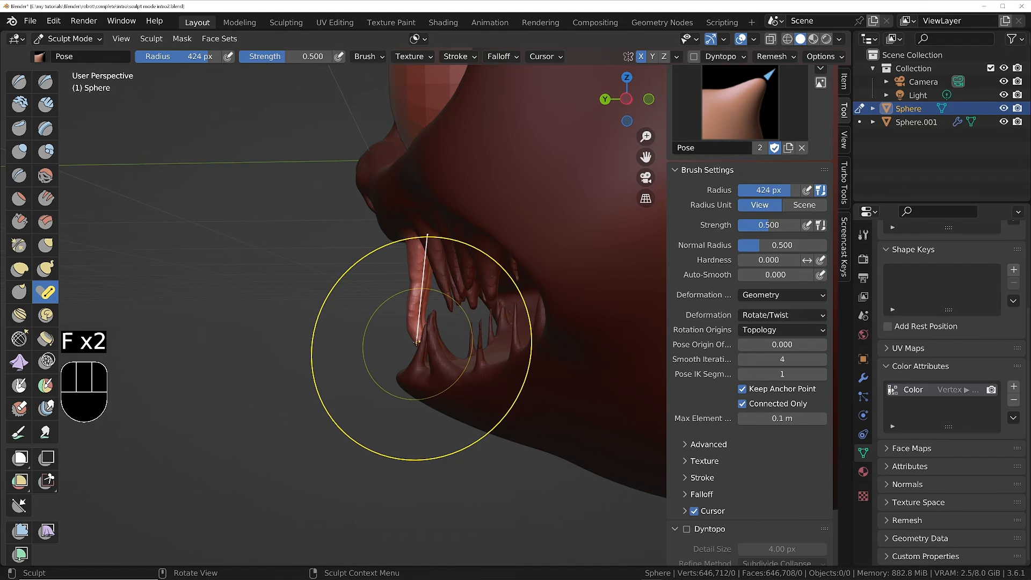
{"action": "left_click_drag", "start_coordinate": [413, 337], "coordinate": [377, 341]}
{"action": "mouse_move", "coordinate": [392, 335]}
{"action": "middle_mouse_down"}
{"action": "mouse_move", "coordinate": [693, 277]}
{"action": "mouse_move", "coordinate": [451, 279]}
{"action": "mouse_move", "coordinate": [414, 343]}
{"action": "mouse_move", "coordinate": [407, 307]}
{"action": "middle_mouse_up"}
{"action": "middle_click_drag", "start_coordinate": [358, 331], "coordinate": [336, 329]}
Bend the tips of the front fangs with the Pose brush, reducing the radius to 216 px and to 184 px.
{"action": "scroll", "coordinate": [370, 327], "scroll_direction": "down", "scroll_amount": 2}
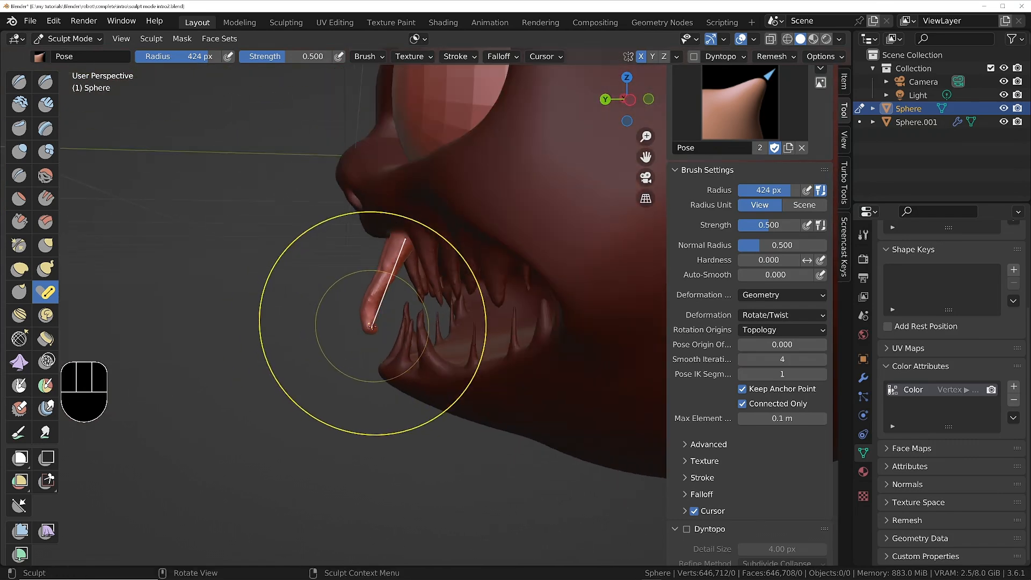
{"action": "scroll", "coordinate": [370, 326], "scroll_direction": "up", "scroll_amount": 4}
{"action": "key", "text": "f"}
{"action": "left_click", "coordinate": [333, 338]}
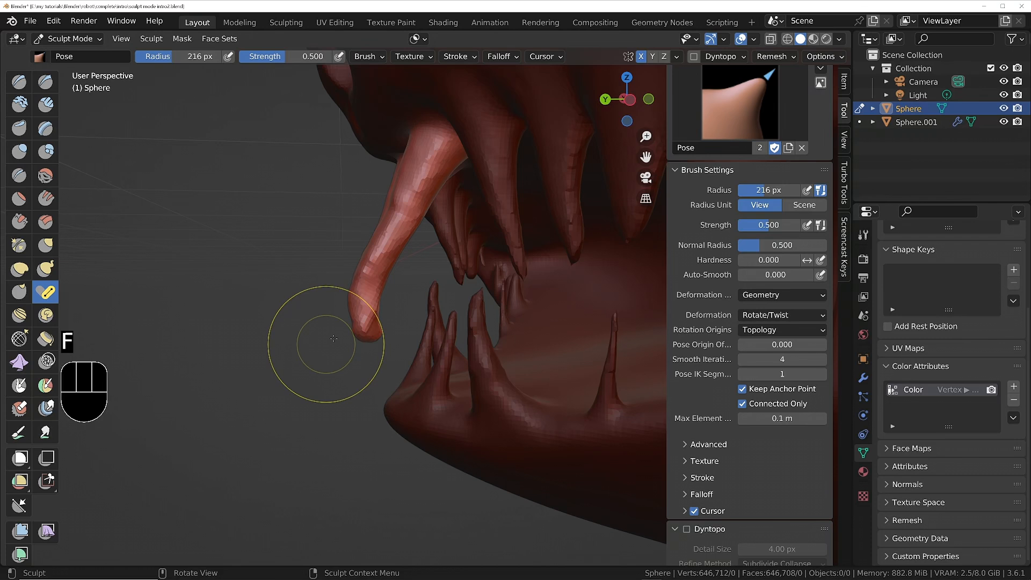
{"action": "left_click_drag", "start_coordinate": [369, 337], "coordinate": [344, 331]}
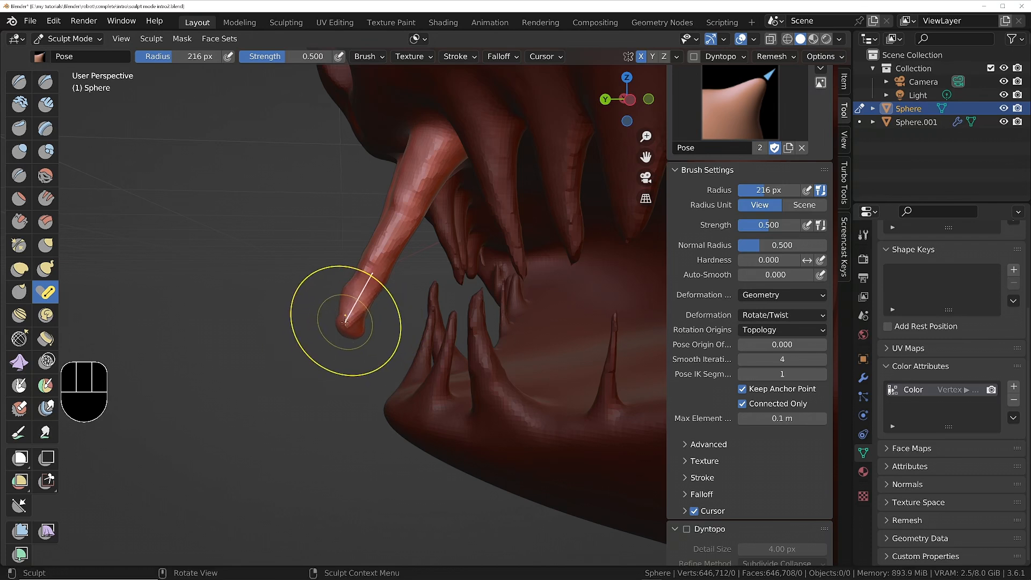
{"action": "key", "text": "f"}
{"action": "left_click", "coordinate": [336, 323]}
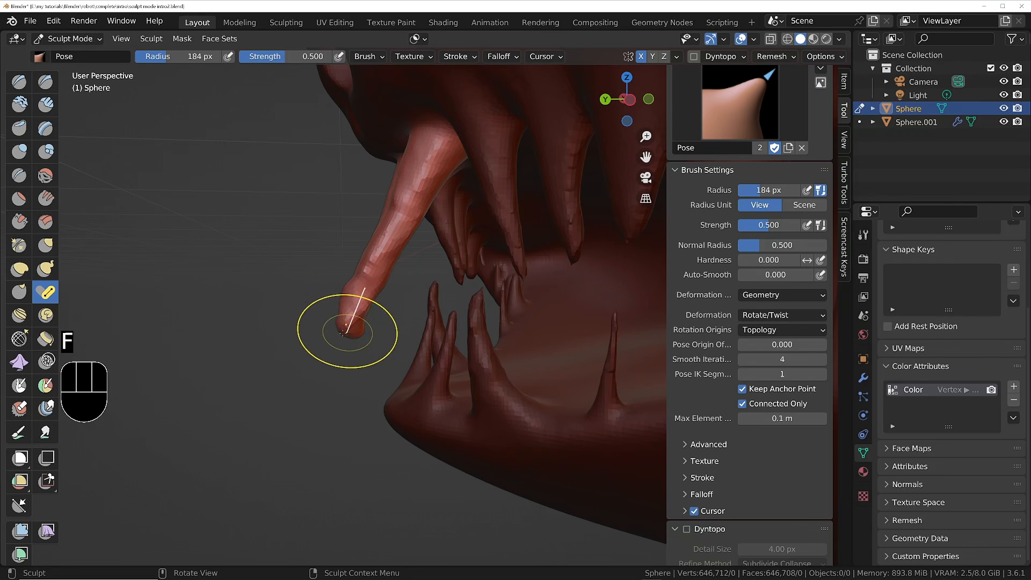
{"action": "mouse_move", "coordinate": [342, 332]}
{"action": "left_mouse_down"}
{"action": "mouse_move", "coordinate": [333, 333]}
{"action": "mouse_move", "coordinate": [341, 323]}
{"action": "left_mouse_up"}
Thicken the front fangs toward their tips with the Inflate/Deflate brush at 184 px radius and 0.600 strength.
{"action": "middle_click_drag", "start_coordinate": [341, 323], "coordinate": [665, 322]}
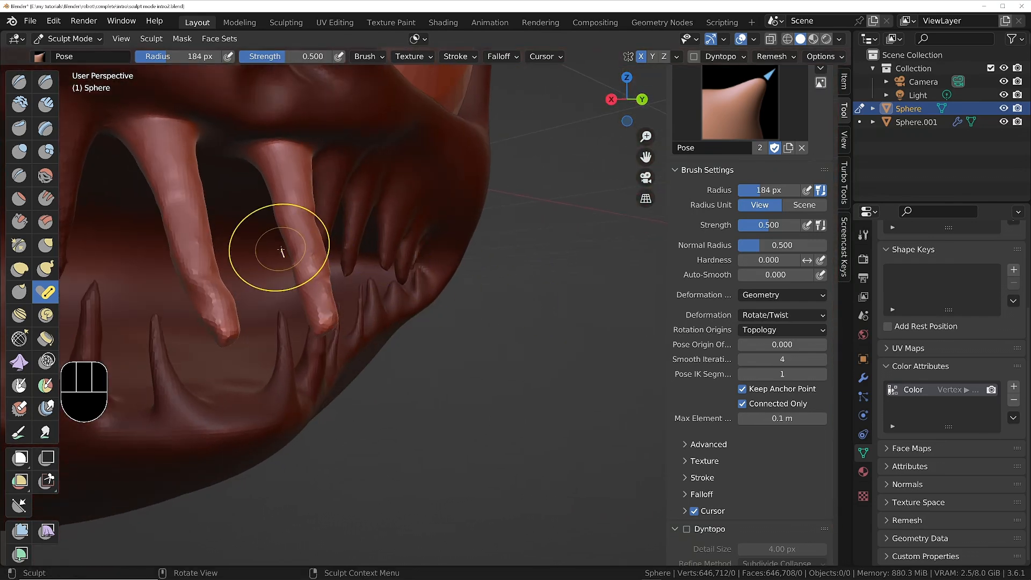
{"action": "left_click", "coordinate": [18, 154]}
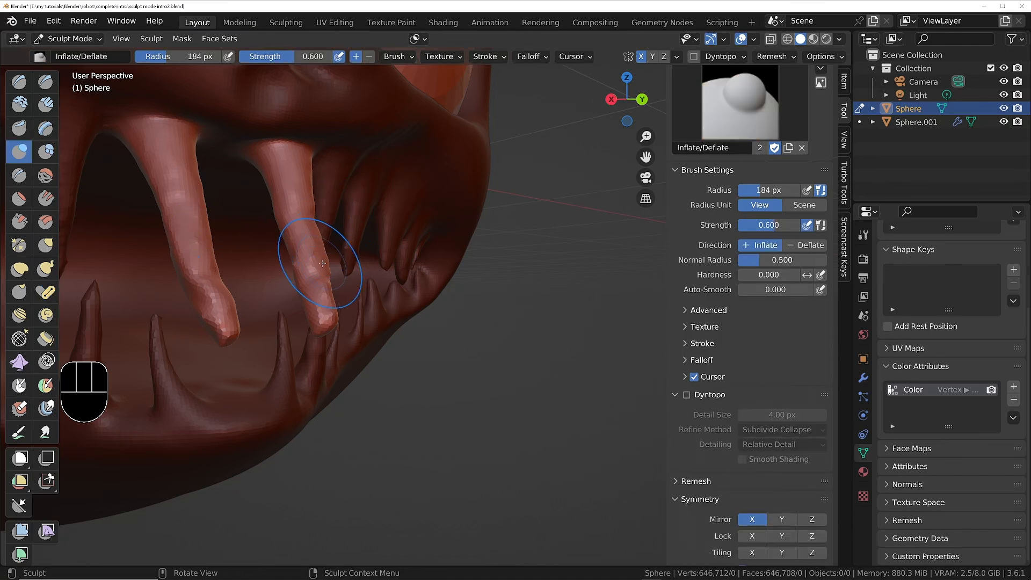
{"action": "middle_click_drag", "start_coordinate": [322, 263], "coordinate": [271, 276]}
{"action": "left_click_drag", "start_coordinate": [227, 304], "coordinate": [216, 337], "text": "ctrl"}
{"action": "middle_click_drag", "start_coordinate": [216, 327], "coordinate": [196, 322]}
{"action": "mouse_move", "coordinate": [188, 295]}
{"action": "middle_mouse_down", "text": "shift"}
{"action": "mouse_move", "coordinate": [566, 285]}
{"action": "mouse_move", "coordinate": [385, 324]}
{"action": "middle_mouse_up", "text": "shift"}
{"action": "mouse_move", "coordinate": [364, 377]}
{"action": "middle_mouse_down"}
{"action": "mouse_move", "coordinate": [486, 353]}
{"action": "mouse_move", "coordinate": [466, 366]}
{"action": "middle_mouse_up"}
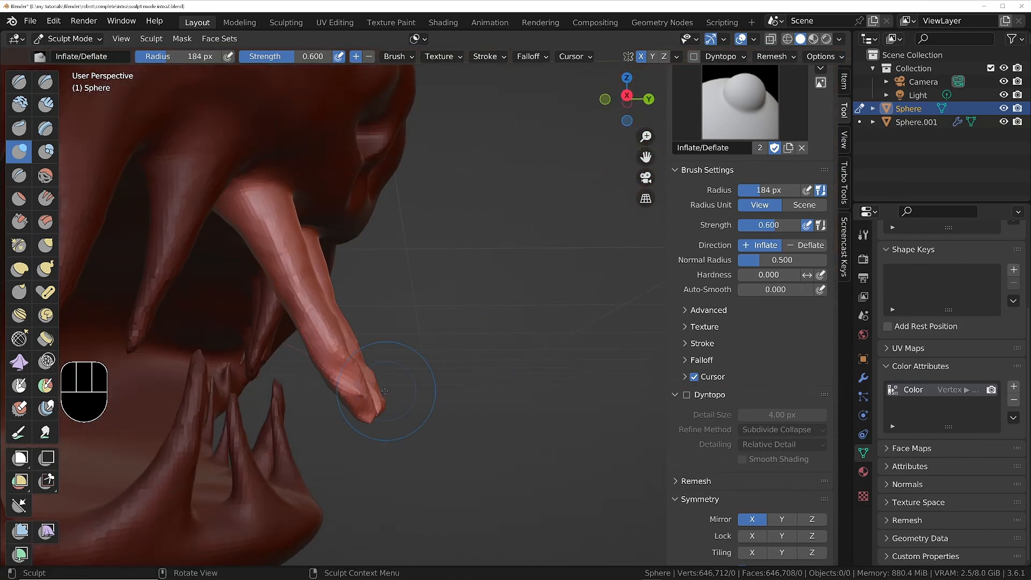
Smooth out the lumps along the front fangs, working from the side and from the front of the mouth.
{"action": "left_click_drag", "start_coordinate": [350, 391], "coordinate": [343, 385], "text": "ctrl"}
{"action": "left_click_drag", "start_coordinate": [306, 316], "coordinate": [306, 317], "text": "ctrl"}
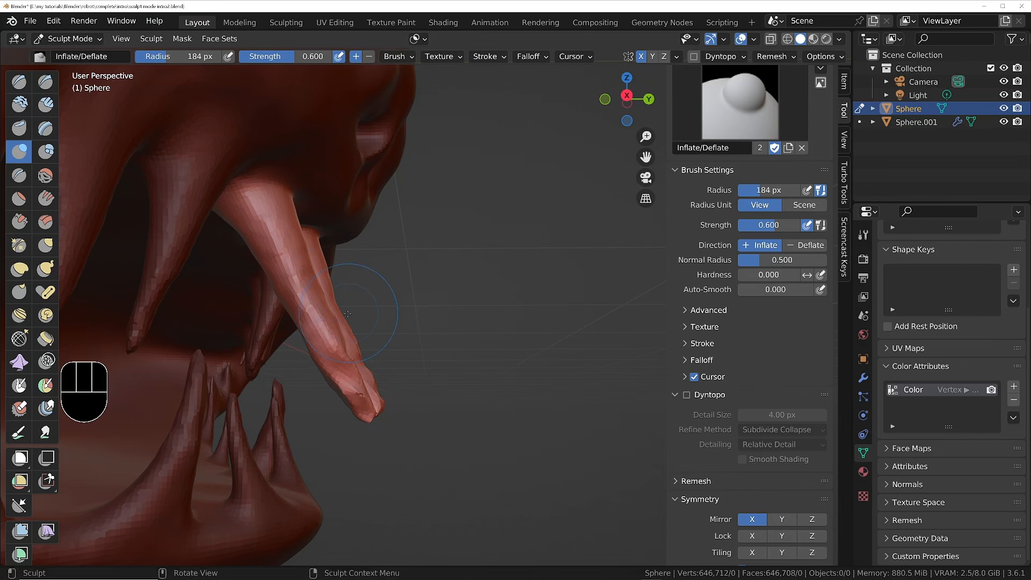
{"action": "middle_click_drag", "start_coordinate": [306, 317], "coordinate": [290, 333]}
{"action": "mouse_move", "coordinate": [341, 300]}
{"action": "middle_mouse_down"}
{"action": "mouse_move", "coordinate": [301, 317]}
{"action": "mouse_move", "coordinate": [332, 320]}
{"action": "middle_mouse_up"}
{"action": "middle_click_drag", "start_coordinate": [248, 375], "coordinate": [351, 364], "text": "shift"}
{"action": "mouse_move", "coordinate": [322, 355]}
{"action": "left_mouse_down", "text": "shift"}
{"action": "mouse_move", "coordinate": [337, 344]}
{"action": "mouse_move", "coordinate": [356, 366]}
{"action": "left_mouse_up", "text": "shift"}
{"action": "middle_click_drag", "start_coordinate": [365, 364], "coordinate": [314, 349]}
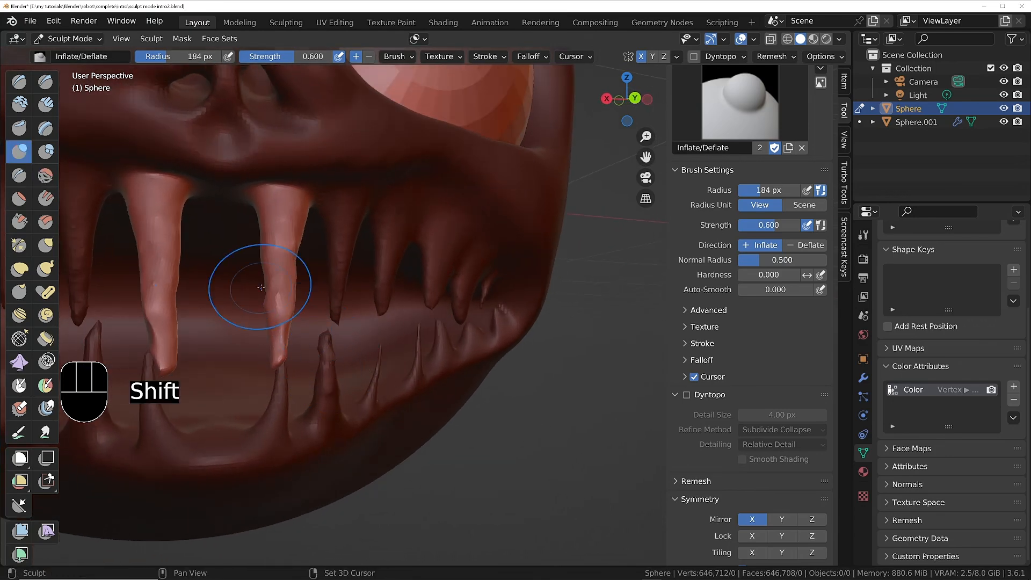
{"action": "left_click_drag", "start_coordinate": [272, 282], "coordinate": [280, 275], "text": "shift"}
{"action": "left_click_drag", "start_coordinate": [285, 313], "coordinate": [282, 293], "text": "shift"}
{"action": "middle_click_drag", "start_coordinate": [290, 274], "coordinate": [300, 329], "text": "ctrl"}
{"action": "mouse_move", "coordinate": [307, 330]}
{"action": "middle_mouse_down"}
{"action": "mouse_move", "coordinate": [417, 346]}
{"action": "mouse_move", "coordinate": [298, 306]}
{"action": "mouse_move", "coordinate": [297, 295]}
{"action": "mouse_move", "coordinate": [327, 344]}
{"action": "mouse_move", "coordinate": [364, 366]}
{"action": "middle_mouse_up"}
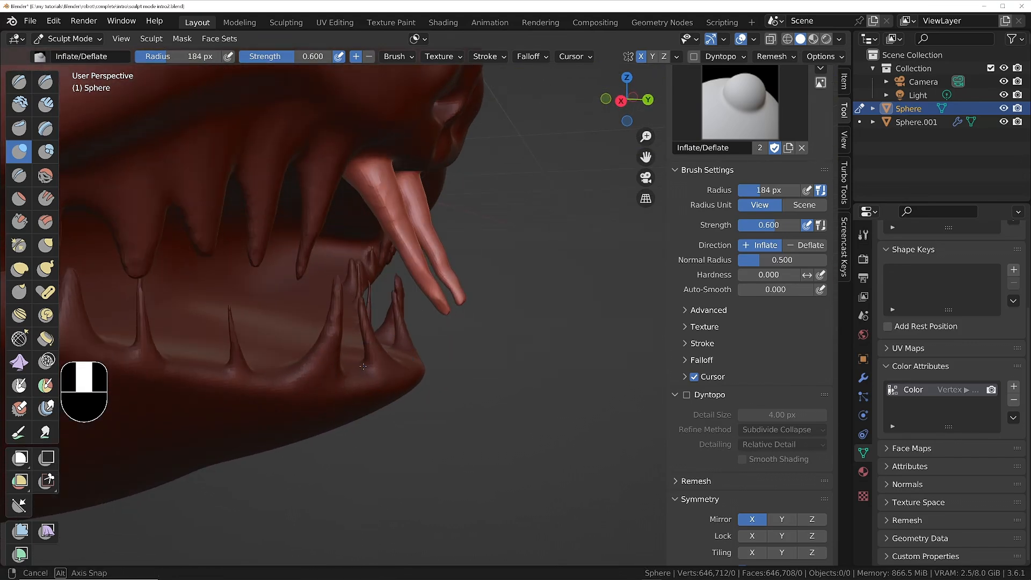
Replace the current mask with one over the lower front teeth using Expand Mask by Topology, and soften it with Smooth Mask.
{"action": "key", "text": "q"}
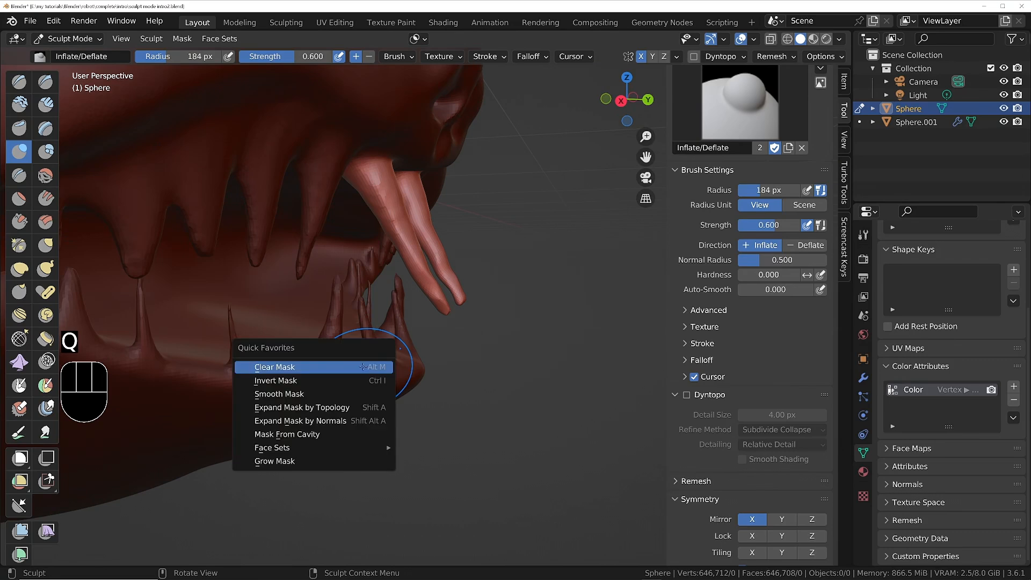
{"action": "left_click", "coordinate": [320, 367]}
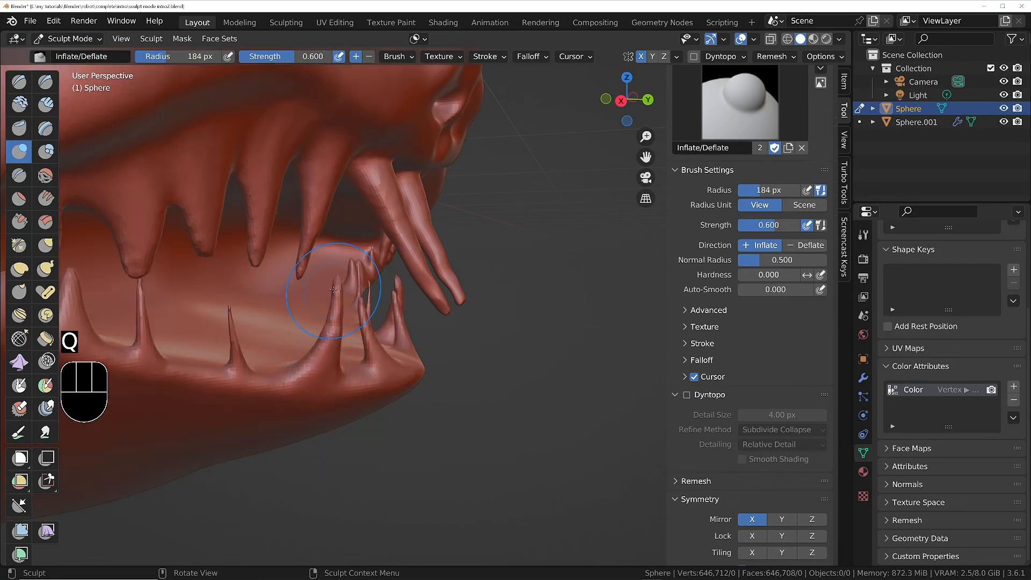
{"action": "key", "text": "q"}
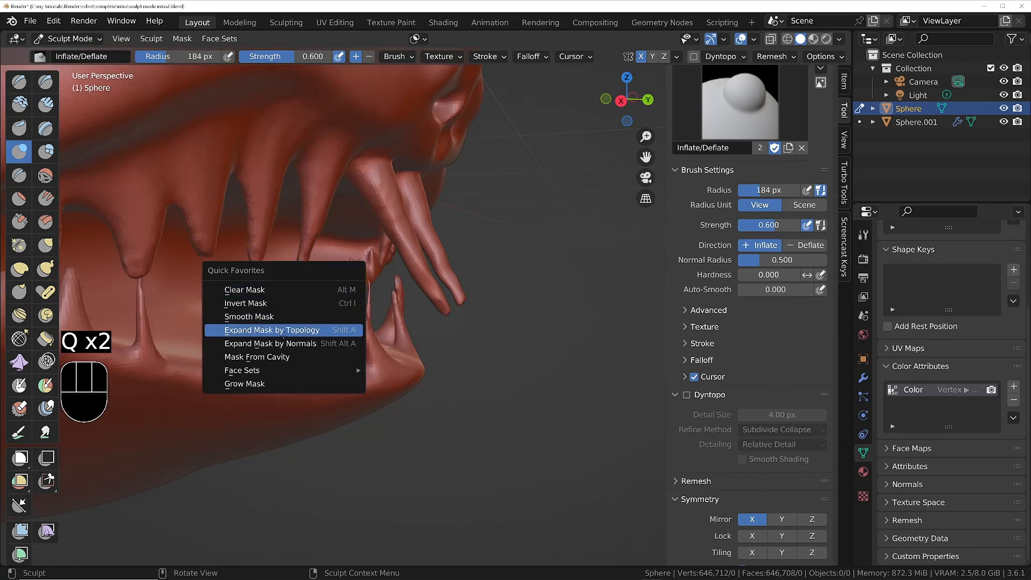
{"action": "left_click", "coordinate": [279, 329]}
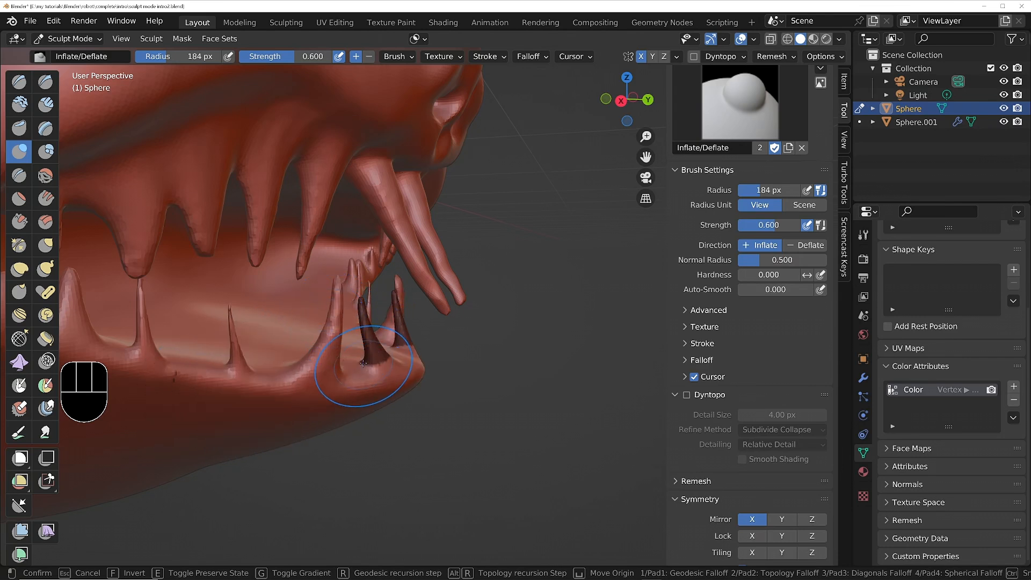
{"action": "left_click", "coordinate": [364, 363]}
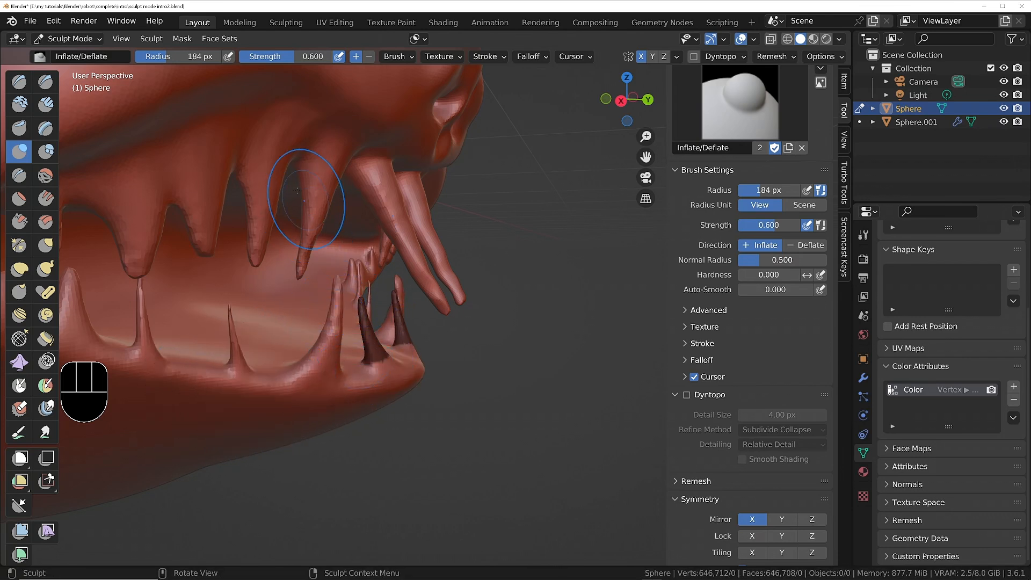
{"action": "key", "text": "q"}
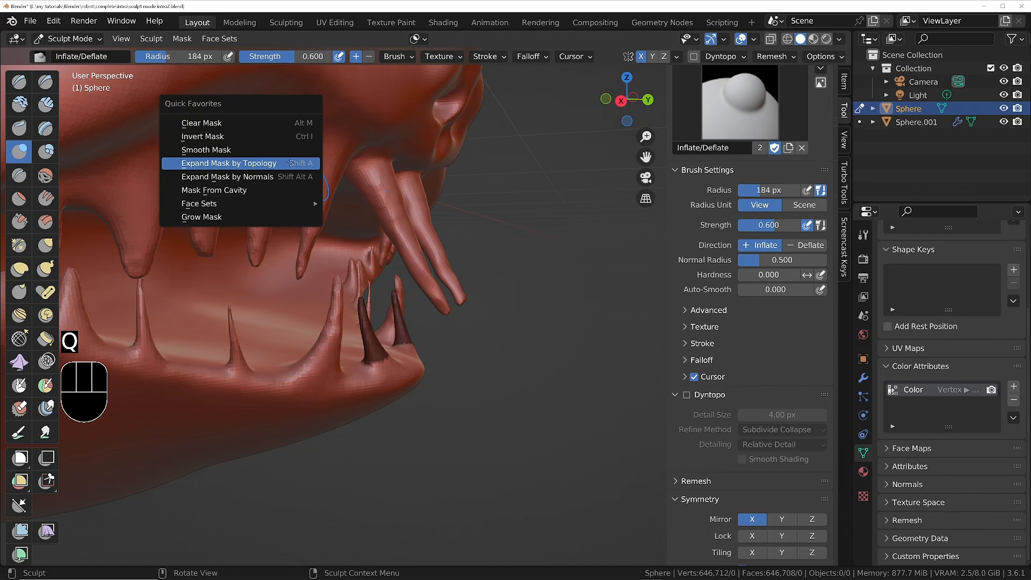
{"action": "left_click", "coordinate": [224, 151]}
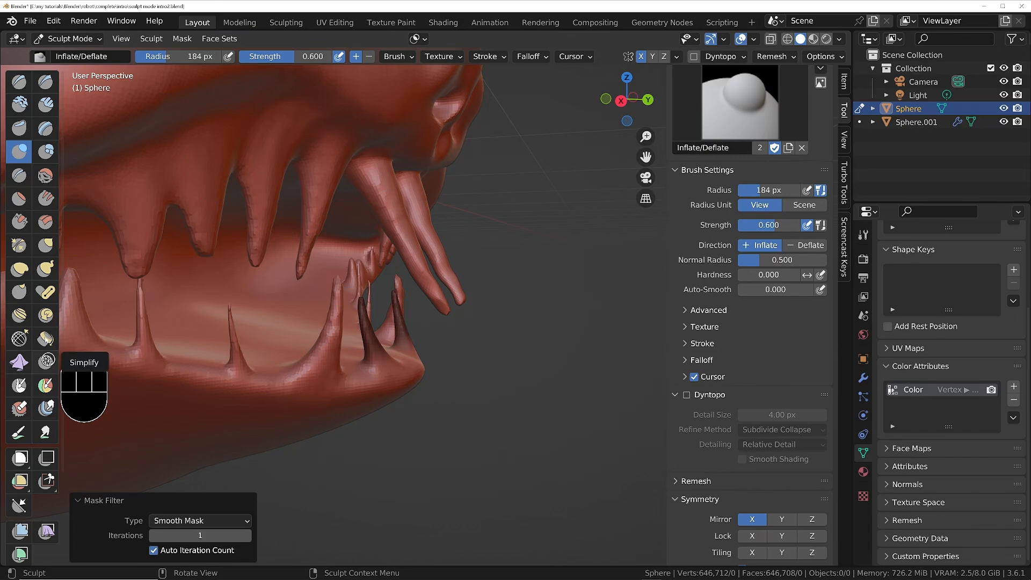
Switch to the Pose brush and enlarge its radius to 472 px for the lower front teeth.
{"action": "left_click", "coordinate": [44, 292]}
{"action": "middle_click_drag", "start_coordinate": [323, 368], "coordinate": [368, 314]}
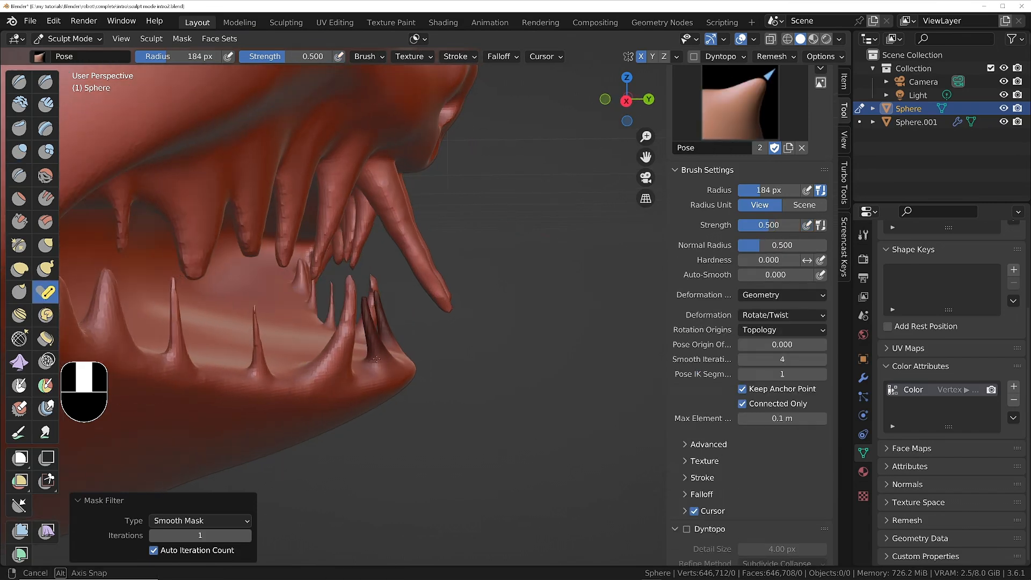
{"action": "scroll", "coordinate": [368, 314], "scroll_direction": "up", "scroll_amount": 4}
{"action": "key", "text": "f"}
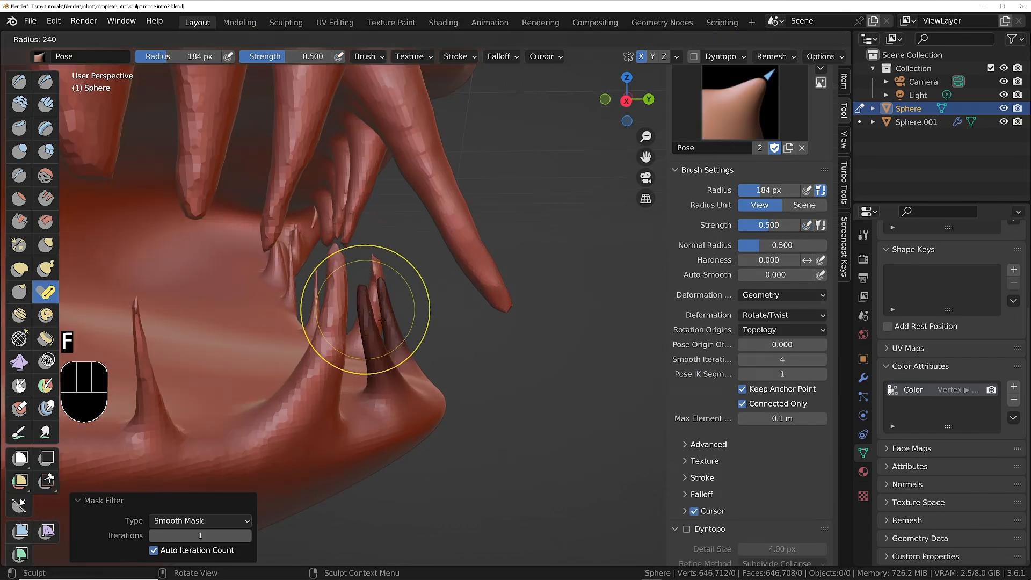
{"action": "left_click", "coordinate": [356, 303]}
{"action": "key", "text": "f"}
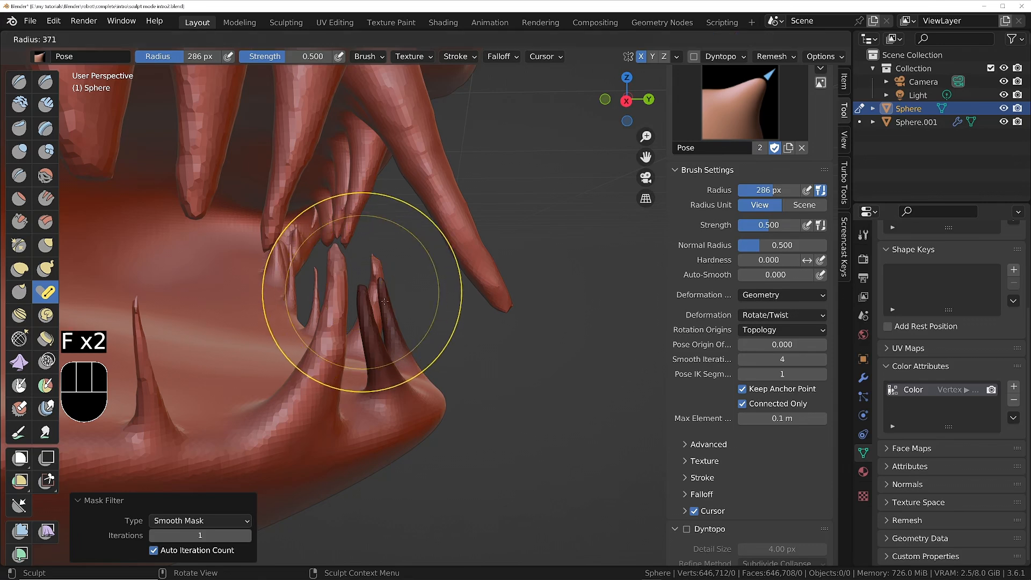
{"action": "left_click", "coordinate": [365, 298]}
{"action": "key", "text": "f"}
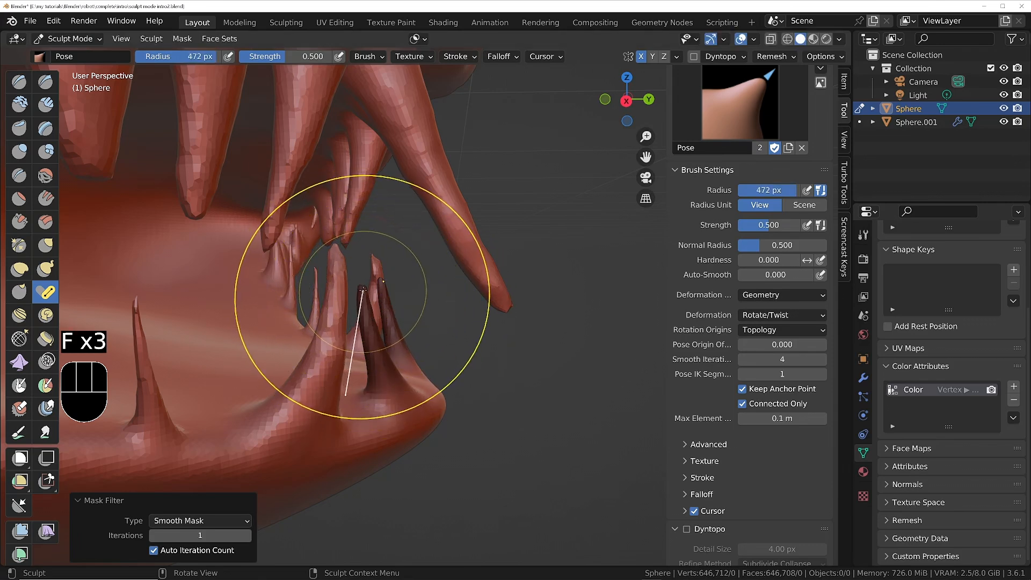
Invert the mask and swing the lower front teeth forward out of the mouth with the Pose brush.
{"action": "left_click_drag", "start_coordinate": [363, 289], "coordinate": [374, 290]}
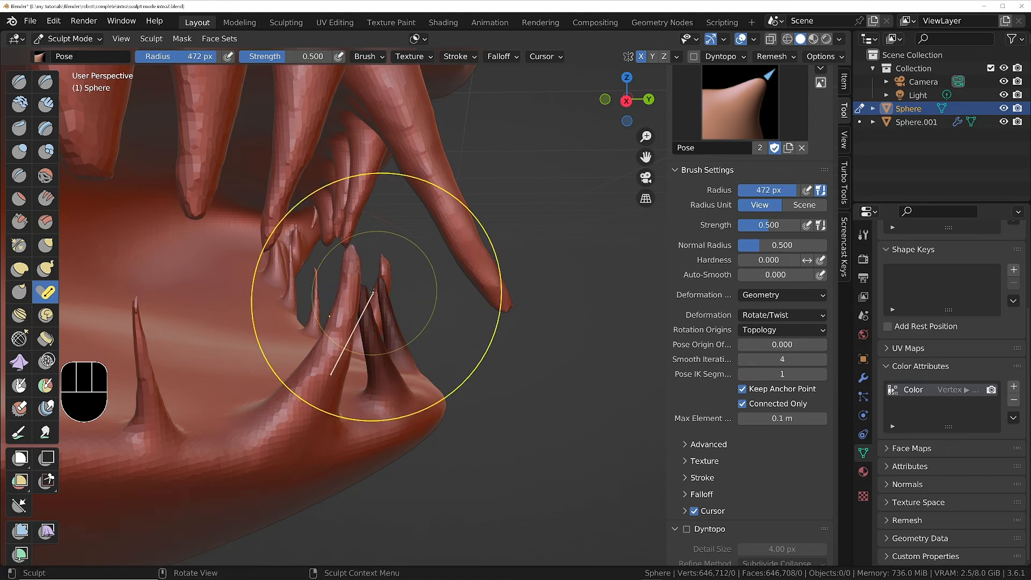
{"action": "key", "text": "ctrl+z"}
{"action": "key", "text": "ctrl+i"}
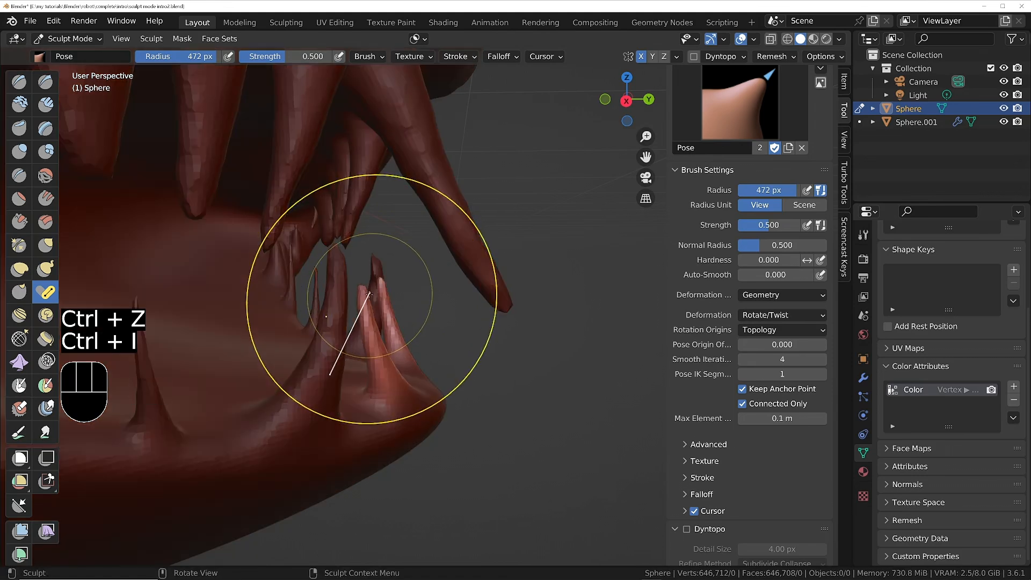
{"action": "mouse_move", "coordinate": [367, 295]}
{"action": "left_mouse_down"}
{"action": "mouse_move", "coordinate": [451, 288]}
{"action": "mouse_move", "coordinate": [485, 267]}
{"action": "left_mouse_up"}
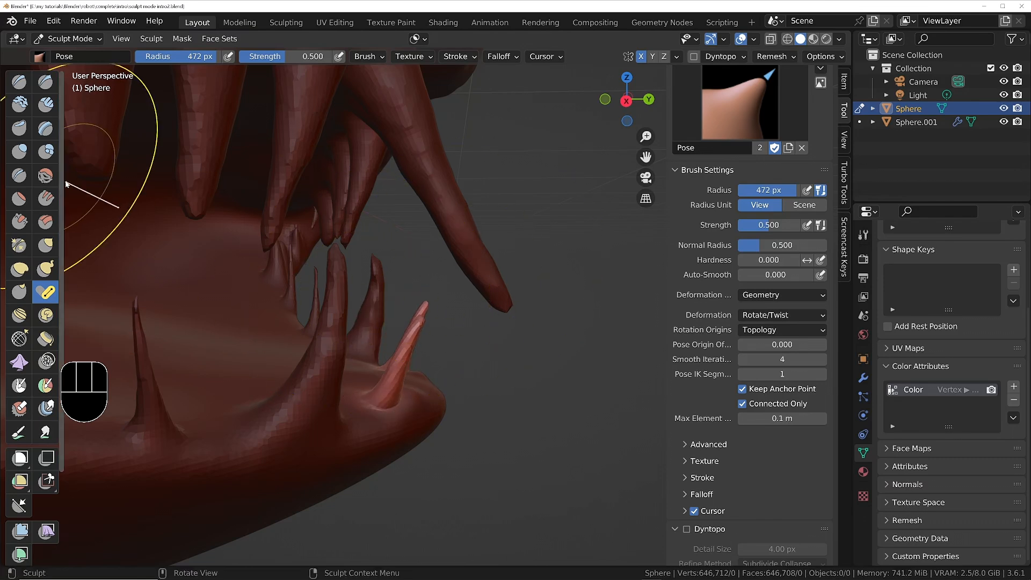
Stretch the lower front teeth up and forward with the Elastic Deform brush set to Tri-Scale Grab deformation.
{"action": "left_click", "coordinate": [19, 269]}
{"action": "left_click_drag", "start_coordinate": [409, 336], "coordinate": [445, 296]}
{"action": "key", "text": "ctrl+z"}
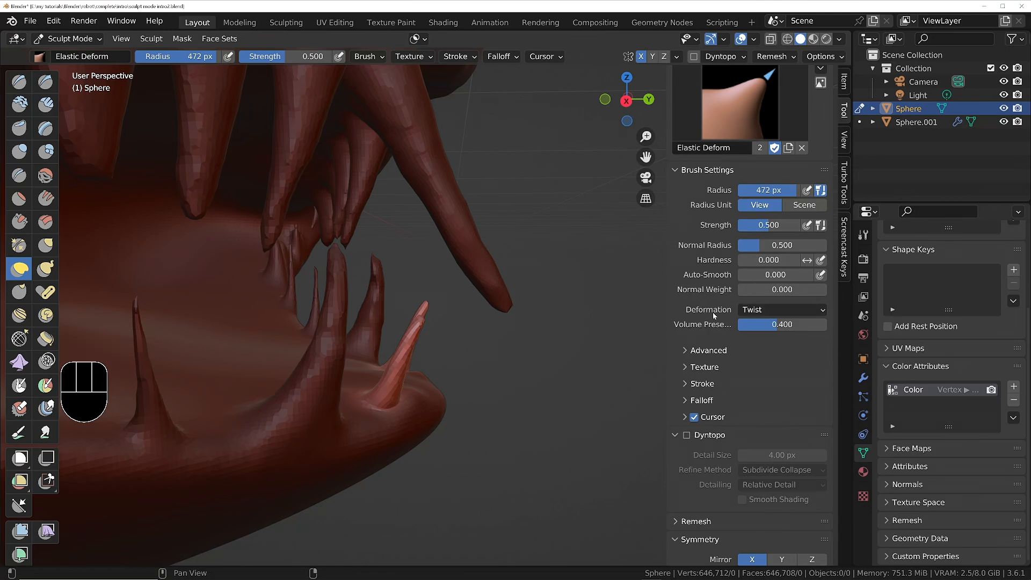
{"action": "left_click", "coordinate": [803, 311]}
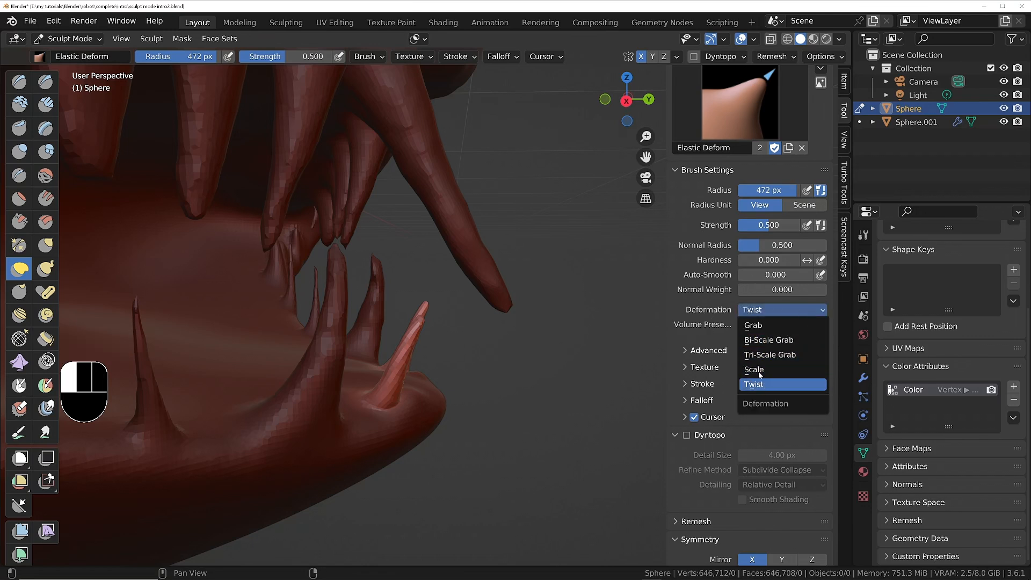
{"action": "left_click", "coordinate": [773, 355]}
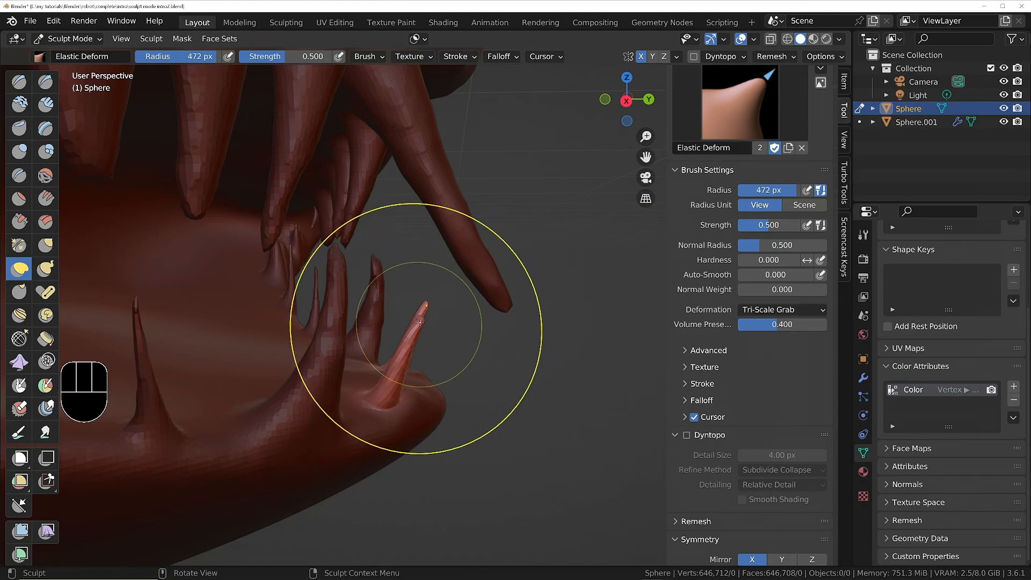
{"action": "mouse_move", "coordinate": [420, 308]}
{"action": "left_mouse_down"}
{"action": "mouse_move", "coordinate": [571, 322]}
{"action": "mouse_move", "coordinate": [507, 304]}
{"action": "mouse_move", "coordinate": [476, 208]}
{"action": "left_mouse_up"}
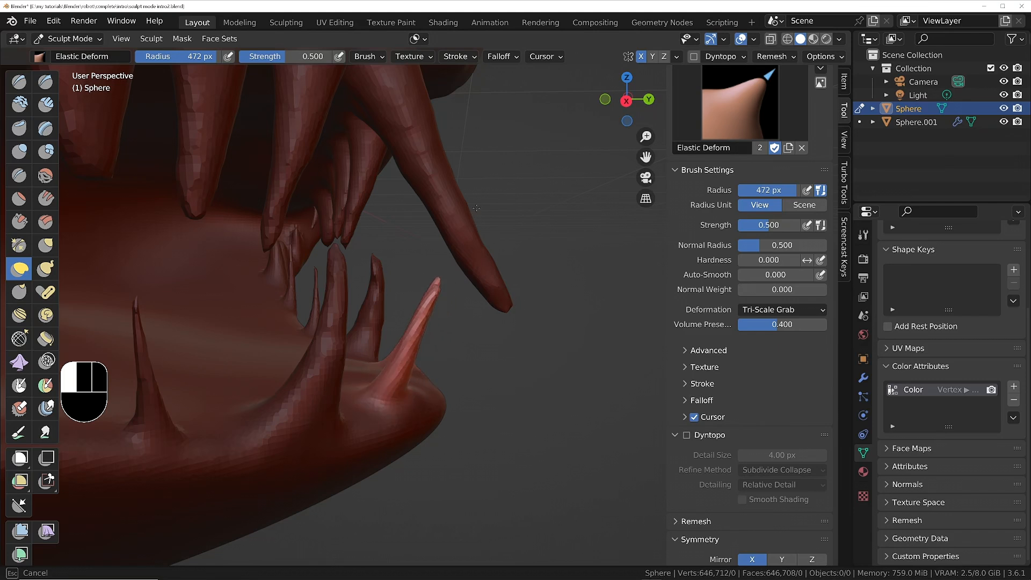
{"action": "mouse_move", "coordinate": [508, 168]}
{"action": "left_mouse_down"}
{"action": "mouse_move", "coordinate": [510, 228]}
{"action": "mouse_move", "coordinate": [526, 231]}
{"action": "left_mouse_up"}
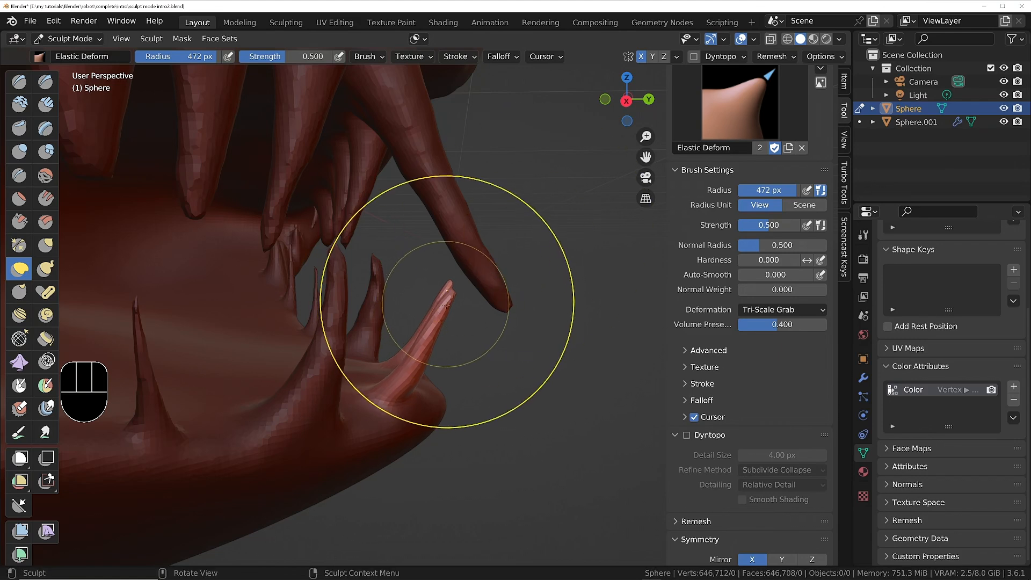
{"action": "left_click", "coordinate": [798, 315]}
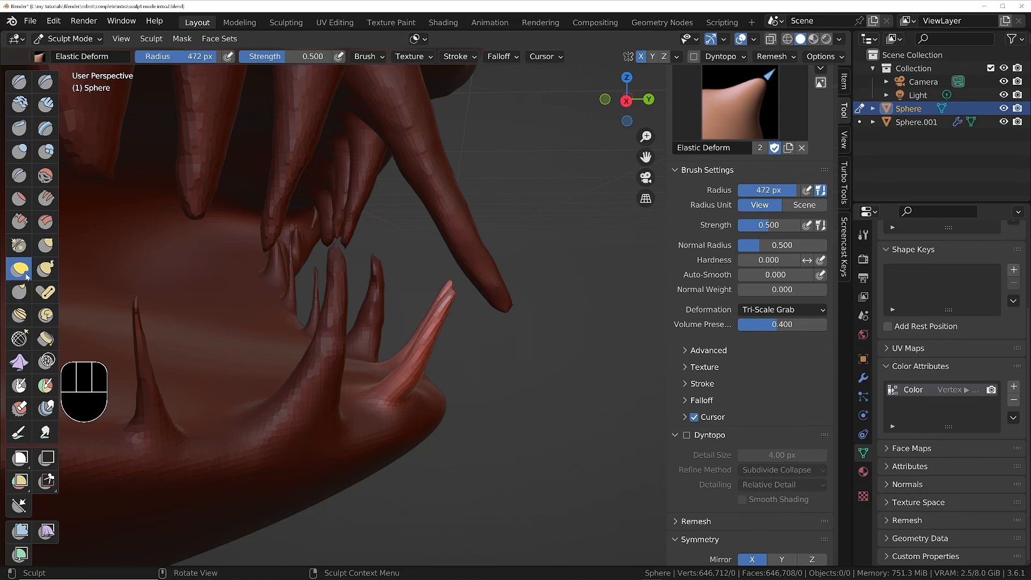
Tilt the lower front teeth further forward with the Rotate brush at 500 px radius.
{"action": "left_click", "coordinate": [46, 315]}
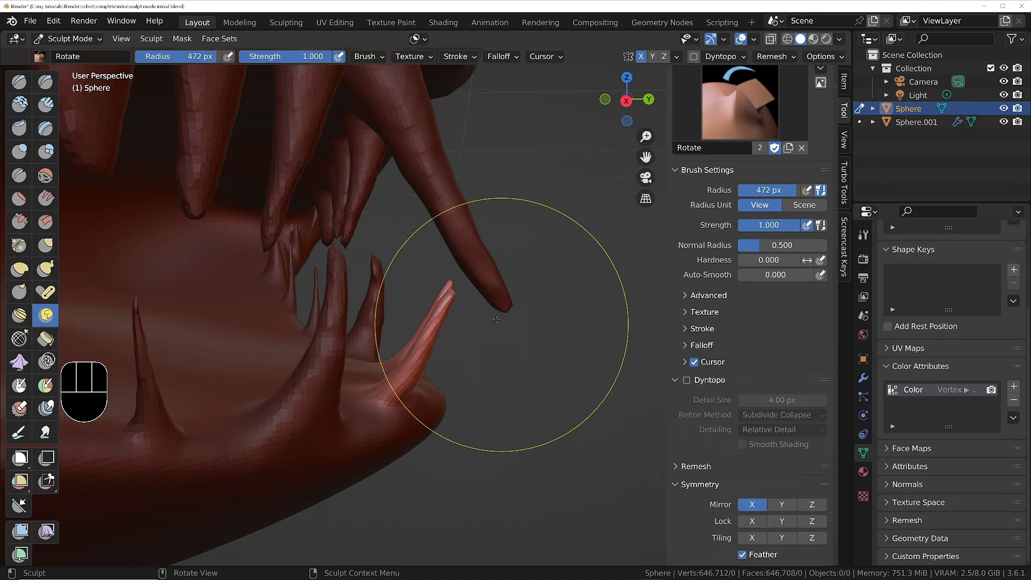
{"action": "scroll", "coordinate": [321, 329], "scroll_direction": "down", "scroll_amount": 2}
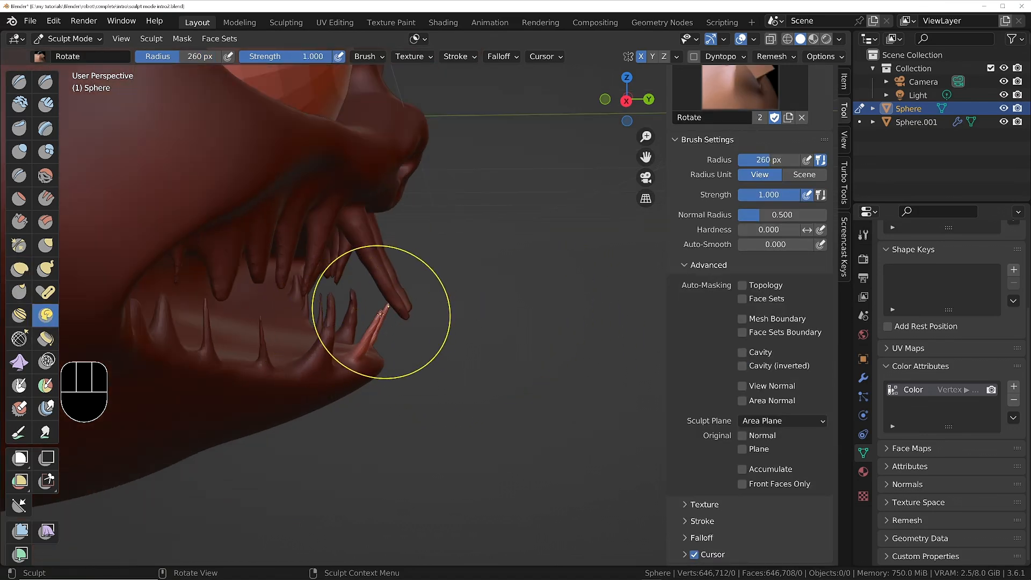
{"action": "key", "text": "f"}
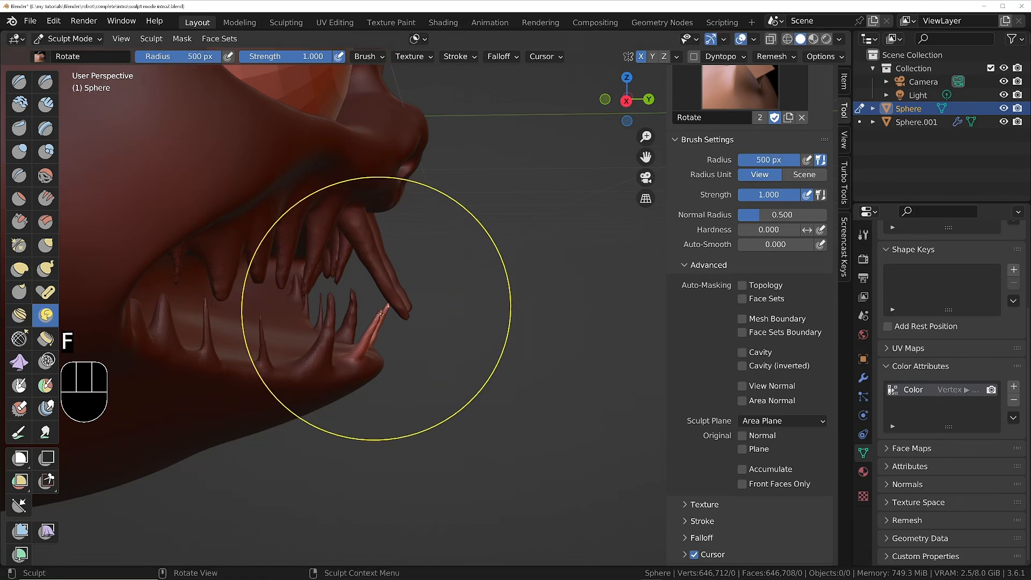
{"action": "left_click", "coordinate": [386, 311]}
{"action": "scroll", "coordinate": [385, 317], "scroll_direction": "down", "scroll_amount": 4}
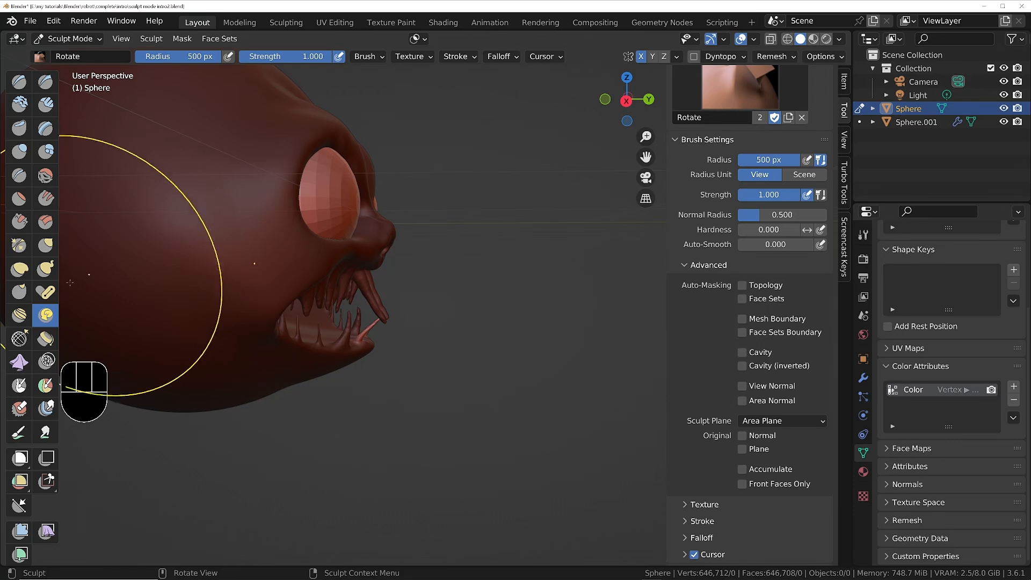
Reposition the lower front teeth on the jaw with the Grab brush at 500 px radius and 1.000 strength.
{"action": "left_click", "coordinate": [46, 246]}
{"action": "scroll", "coordinate": [265, 322], "scroll_direction": "up", "scroll_amount": 4}
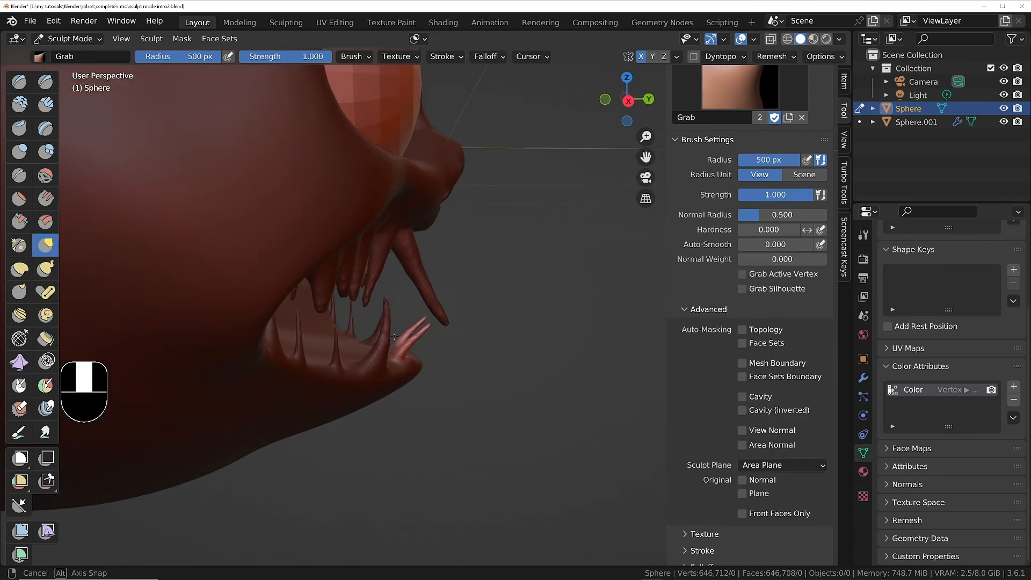
{"action": "left_click_drag", "start_coordinate": [421, 328], "coordinate": [426, 327]}
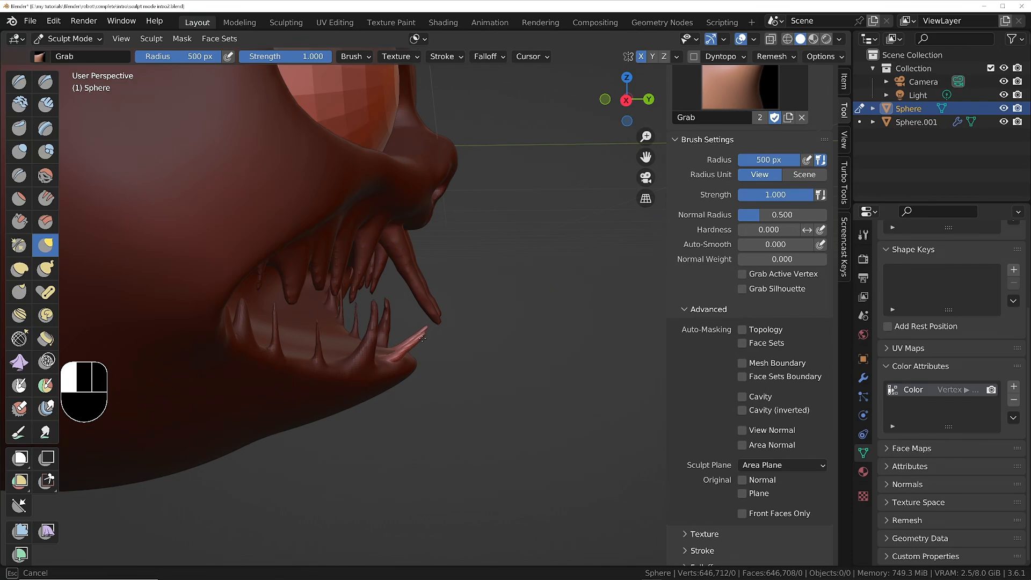
{"action": "left_click_drag", "start_coordinate": [423, 341], "coordinate": [423, 342]}
{"action": "mouse_move", "coordinate": [344, 363]}
{"action": "middle_mouse_down"}
{"action": "mouse_move", "coordinate": [223, 367]}
{"action": "mouse_move", "coordinate": [224, 342]}
{"action": "mouse_move", "coordinate": [295, 350]}
{"action": "middle_mouse_up"}
{"action": "middle_click_drag", "start_coordinate": [396, 341], "coordinate": [367, 330]}
{"action": "scroll", "coordinate": [340, 341], "scroll_direction": "down", "scroll_amount": 1}
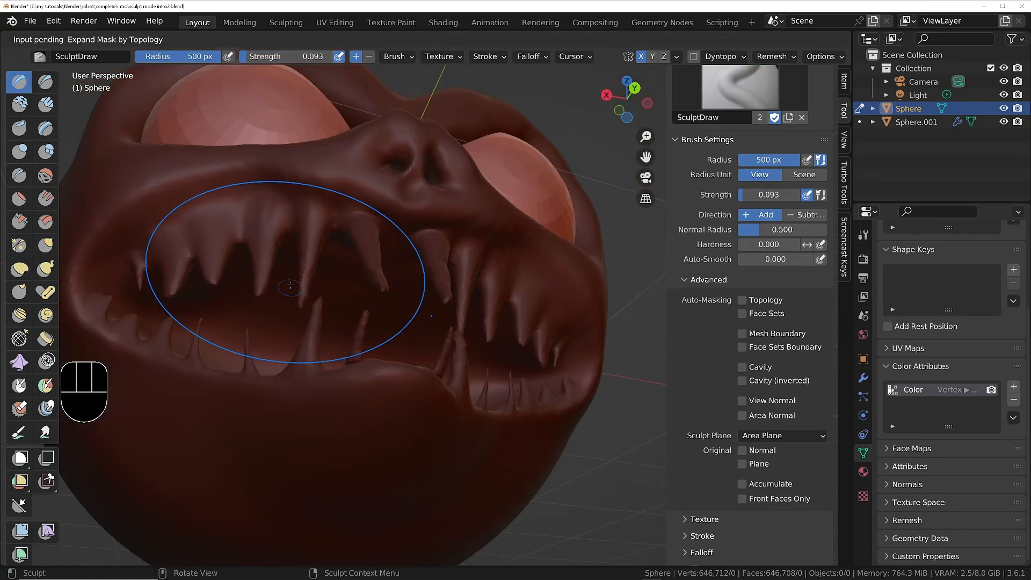
Clear the mask and mask the two upper front fangs using Expand Mask by Topology.
{"action": "key", "text": "q"}
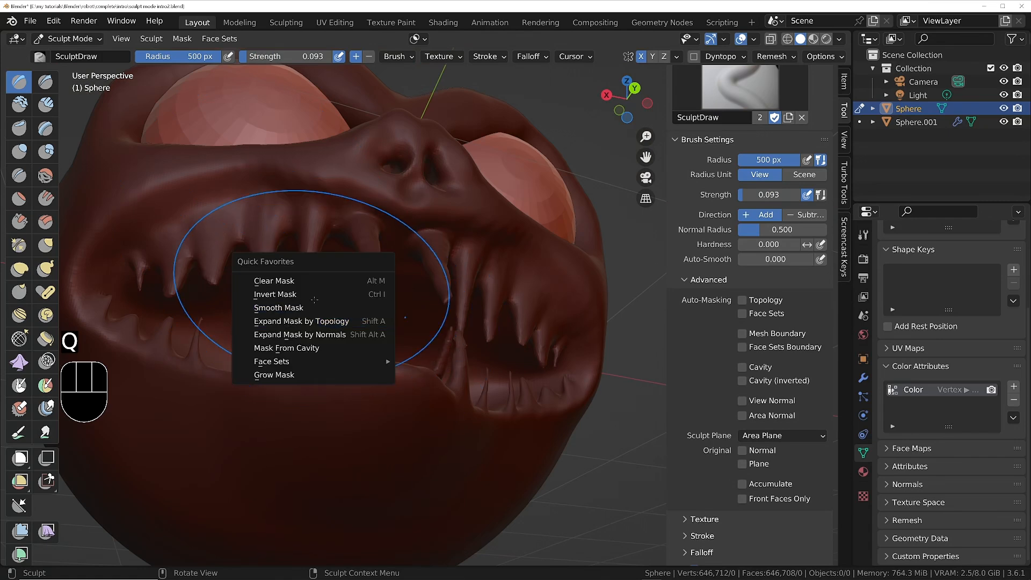
{"action": "left_click", "coordinate": [309, 284]}
{"action": "key", "text": "q"}
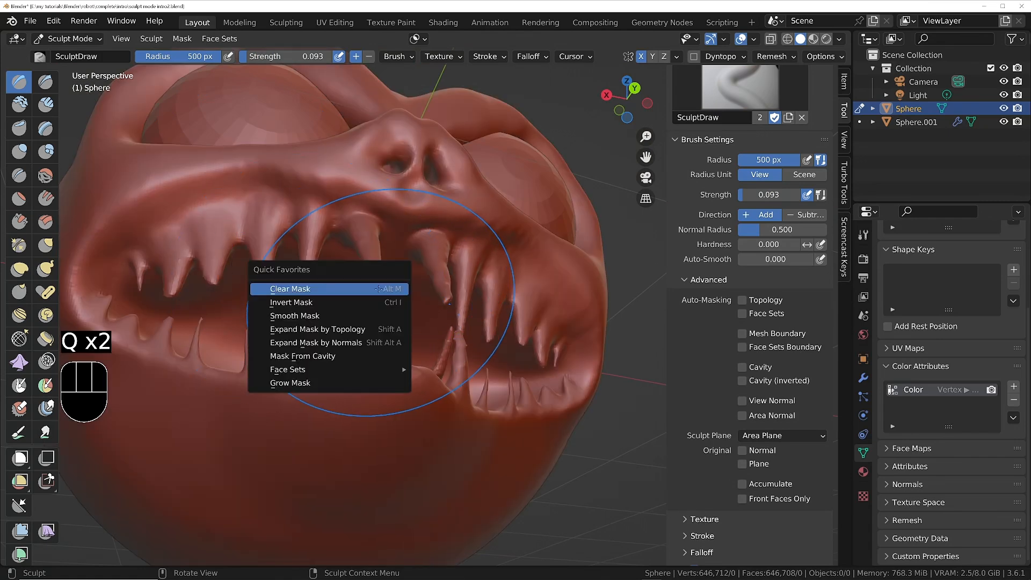
{"action": "left_click", "coordinate": [343, 327]}
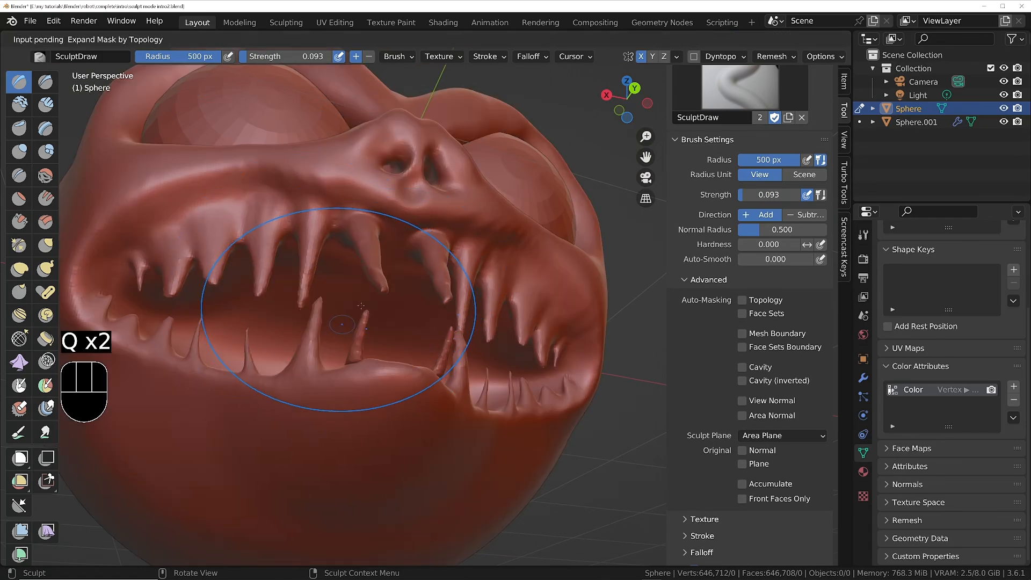
{"action": "left_click", "coordinate": [384, 288]}
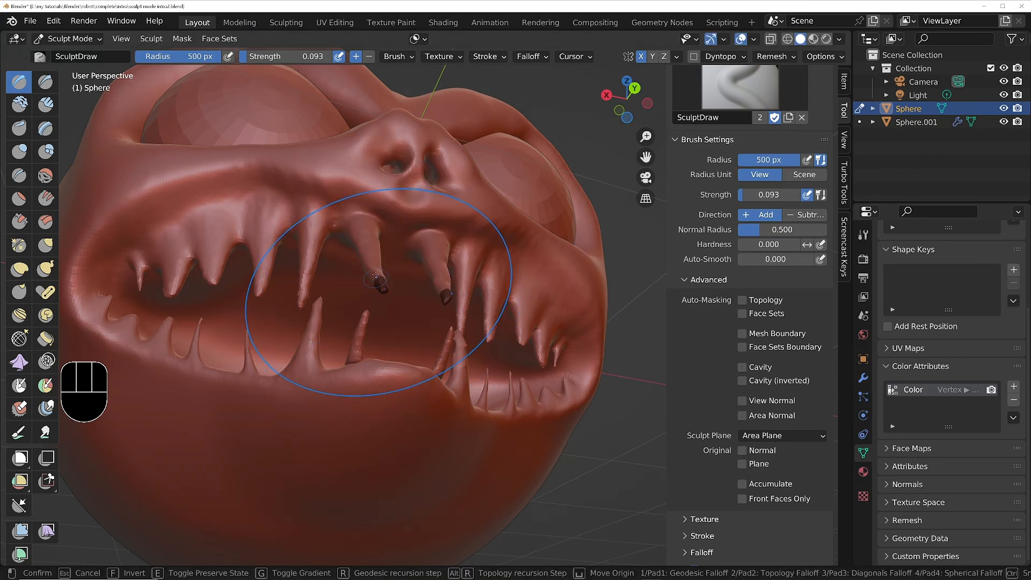
{"action": "left_click", "coordinate": [348, 217]}
{"action": "middle_click_drag", "start_coordinate": [366, 272], "coordinate": [343, 376]}
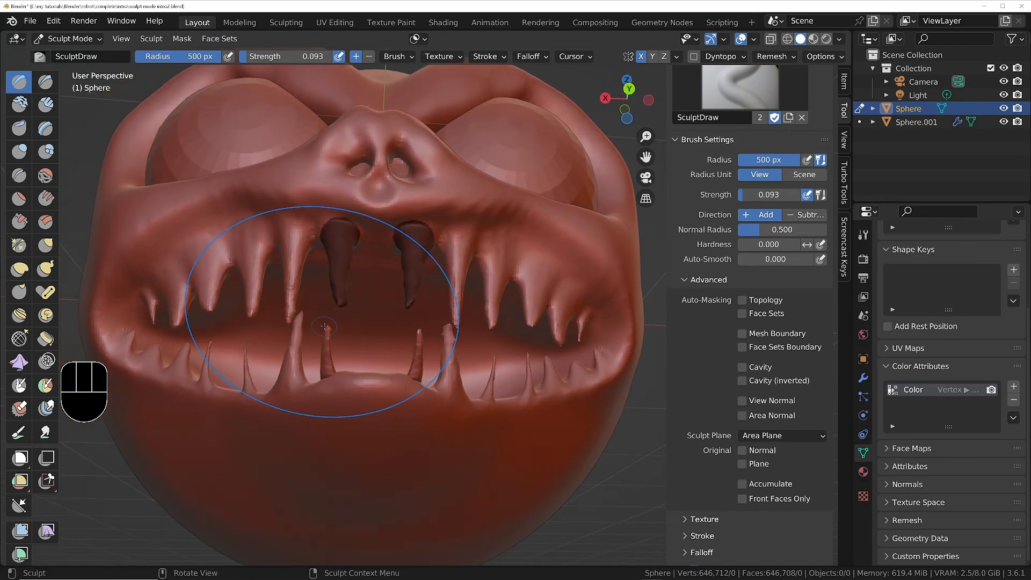
Add the two small lower front teeth to the mask using Expand Mask by Topology, and smooth the mask.
{"action": "key", "text": "q"}
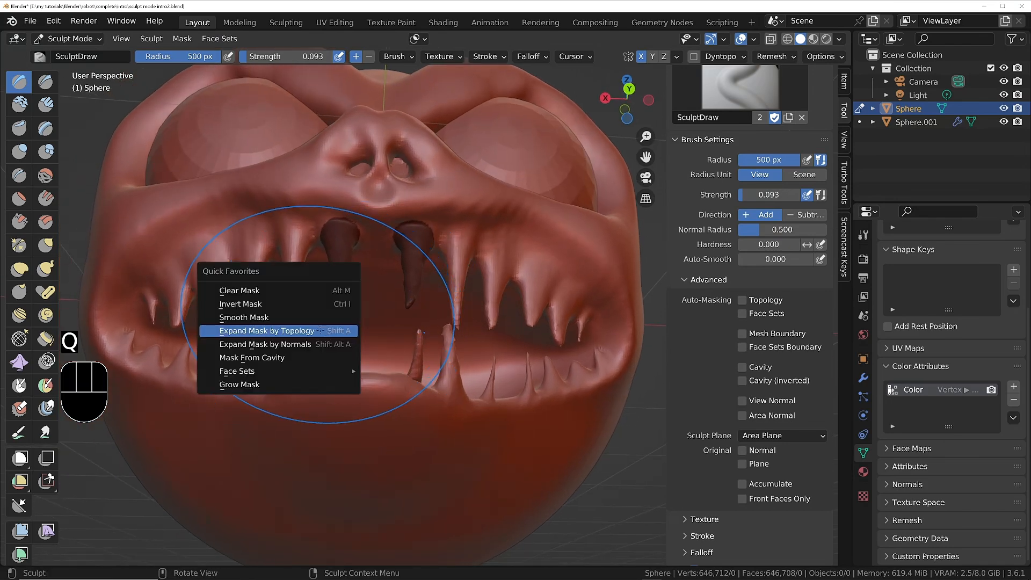
{"action": "left_click", "coordinate": [320, 330]}
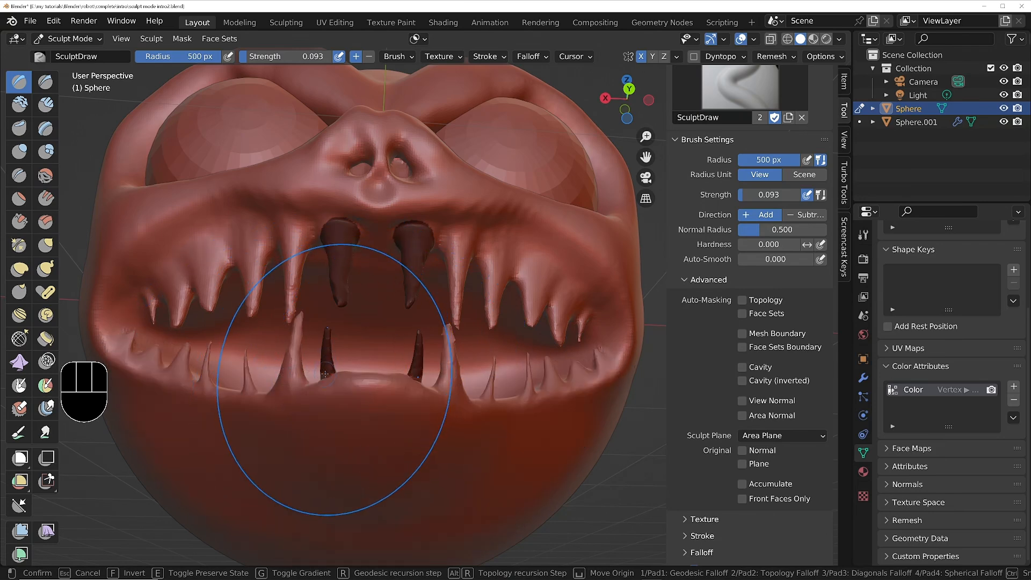
{"action": "left_click", "coordinate": [325, 373]}
{"action": "mouse_move", "coordinate": [333, 432]}
{"action": "middle_mouse_down"}
{"action": "mouse_move", "coordinate": [378, 398]}
{"action": "mouse_move", "coordinate": [225, 365]}
{"action": "middle_mouse_up"}
{"action": "key", "text": "q"}
{"action": "left_click", "coordinate": [298, 378]}
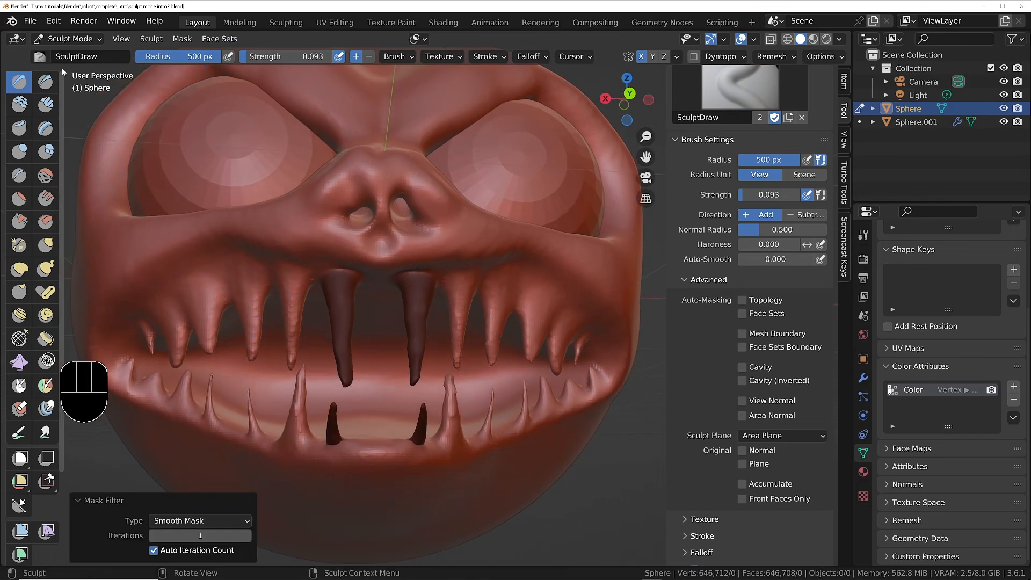
Invert the mask and spread the unmasked upper and lower front teeth outward with the Grab brush at 500 px radius and 1.000 strength.
{"action": "left_click", "coordinate": [46, 247]}
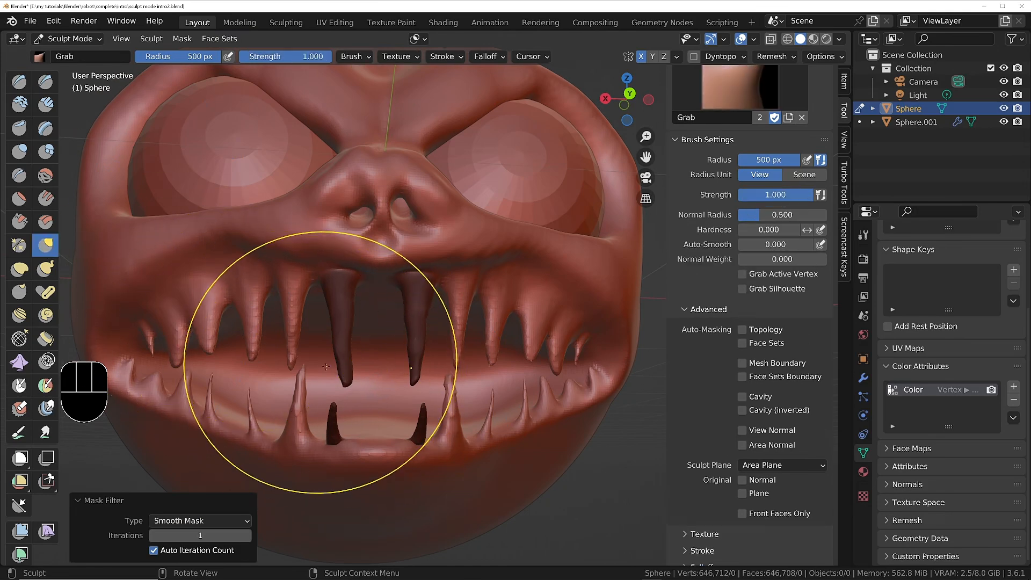
{"action": "key", "text": "ctrl+i"}
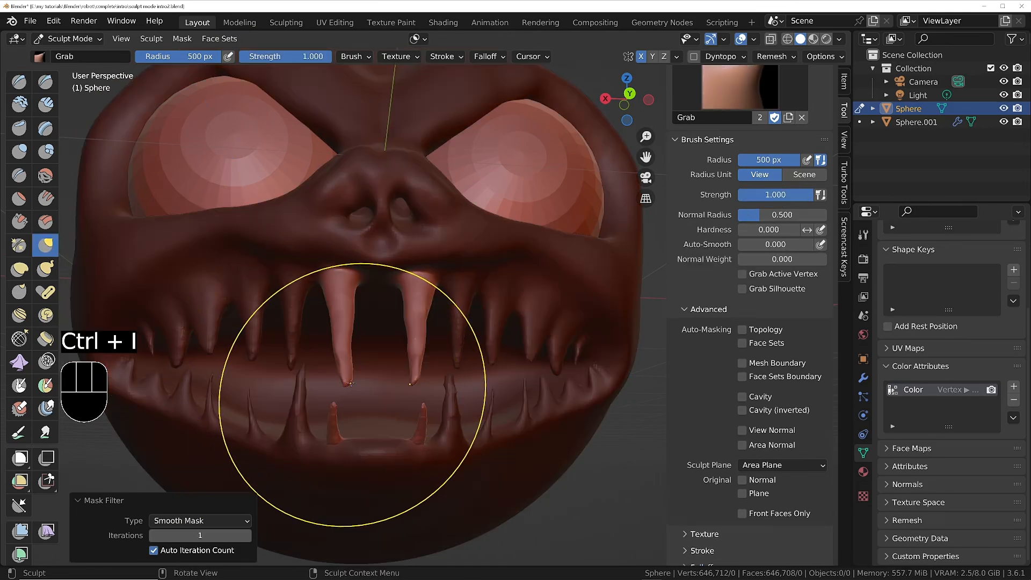
{"action": "left_click_drag", "start_coordinate": [348, 383], "coordinate": [283, 388]}
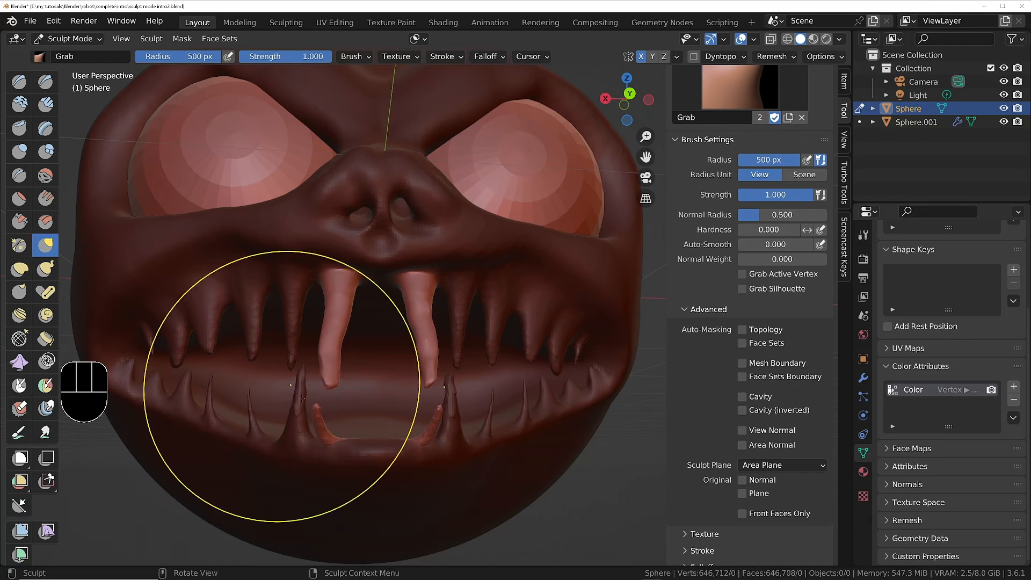
{"action": "middle_click_drag", "start_coordinate": [283, 387], "coordinate": [465, 475]}
{"action": "middle_click_drag", "start_coordinate": [275, 282], "coordinate": [246, 396], "text": "ctrl"}
{"action": "middle_click_drag", "start_coordinate": [365, 352], "coordinate": [374, 302], "text": "ctrl"}
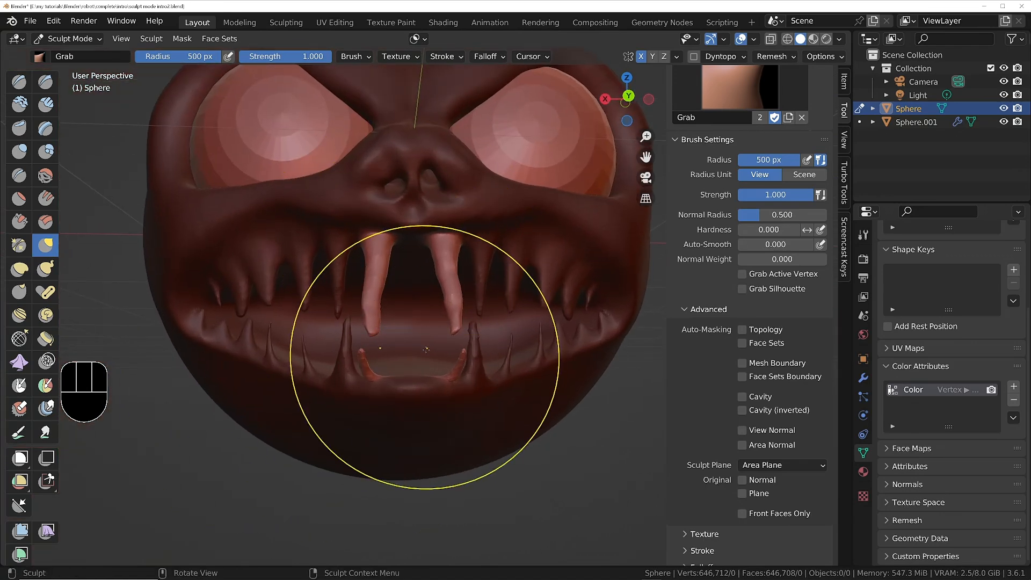
{"action": "middle_click_drag", "start_coordinate": [424, 357], "coordinate": [505, 352]}
{"action": "middle_click_drag", "start_coordinate": [475, 268], "coordinate": [483, 376], "text": "ctrl"}
{"action": "mouse_move", "coordinate": [484, 285]}
{"action": "middle_mouse_down", "text": "shift"}
{"action": "mouse_move", "coordinate": [479, 370]}
{"action": "mouse_move", "coordinate": [393, 352]}
{"action": "middle_mouse_up", "text": "shift"}
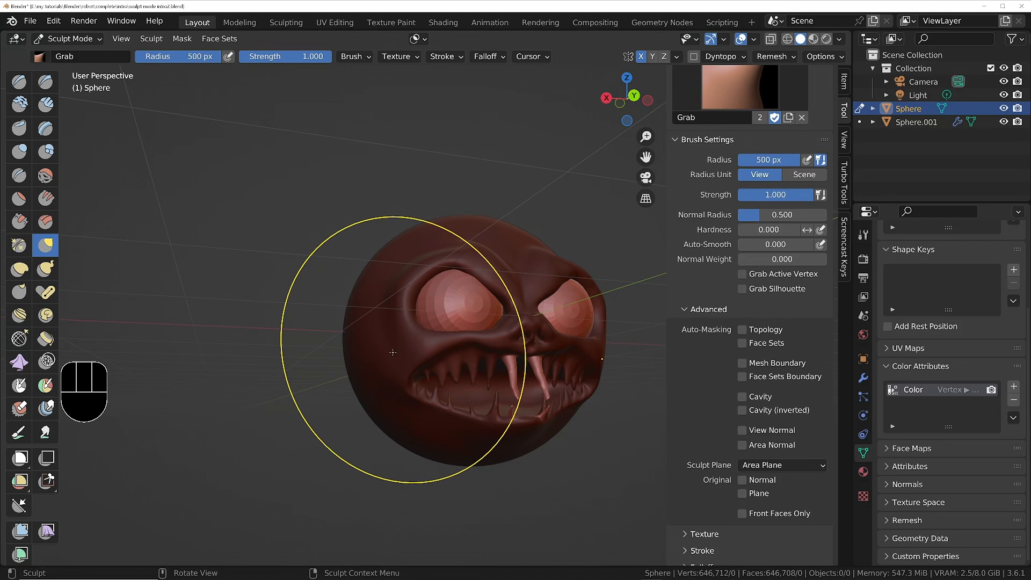
Clear the mask from the whole head.
{"action": "key", "text": "q"}
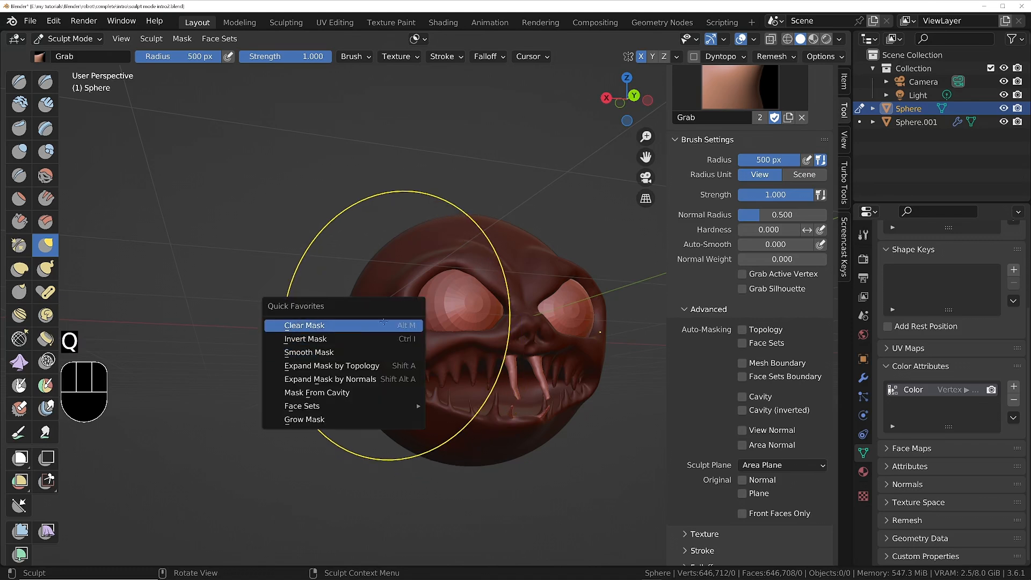
{"action": "left_click", "coordinate": [388, 324]}
{"action": "middle_click_drag", "start_coordinate": [388, 324], "coordinate": [493, 352]}
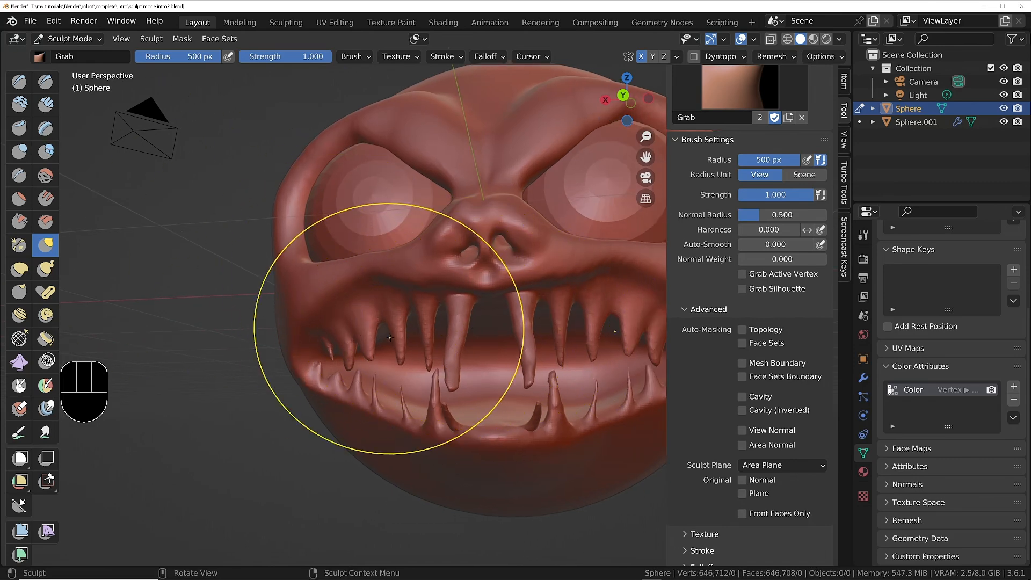
Hide the protruding lower face with its teeth from the side using Box Hide.
{"action": "mouse_move", "coordinate": [407, 343]}
{"action": "middle_mouse_down"}
{"action": "mouse_move", "coordinate": [577, 339]}
{"action": "mouse_move", "coordinate": [414, 282]}
{"action": "mouse_move", "coordinate": [341, 294]}
{"action": "mouse_move", "coordinate": [423, 304]}
{"action": "mouse_move", "coordinate": [401, 304]}
{"action": "mouse_move", "coordinate": [424, 308]}
{"action": "mouse_move", "coordinate": [429, 324]}
{"action": "middle_mouse_up"}
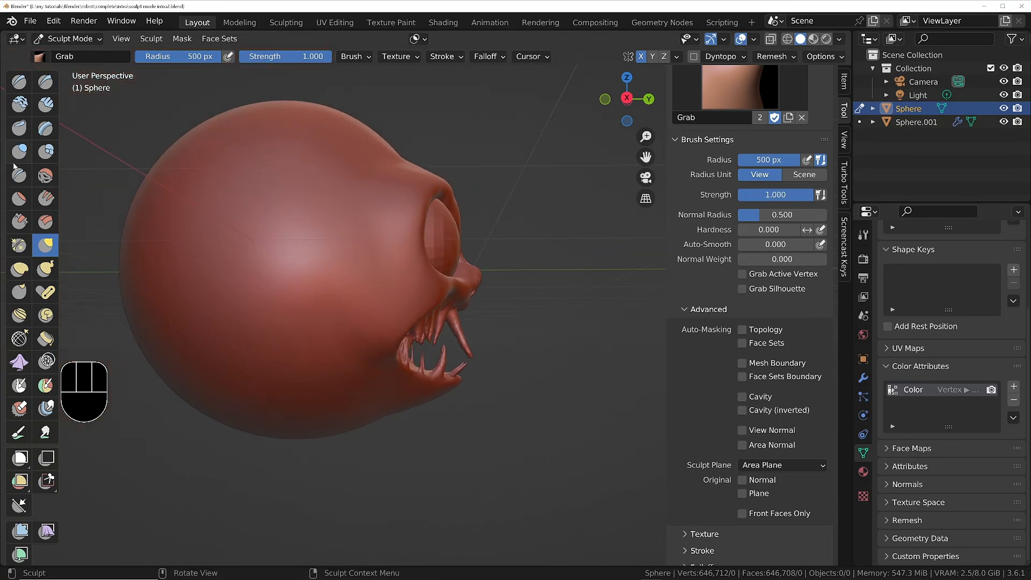
{"action": "left_click", "coordinate": [46, 456]}
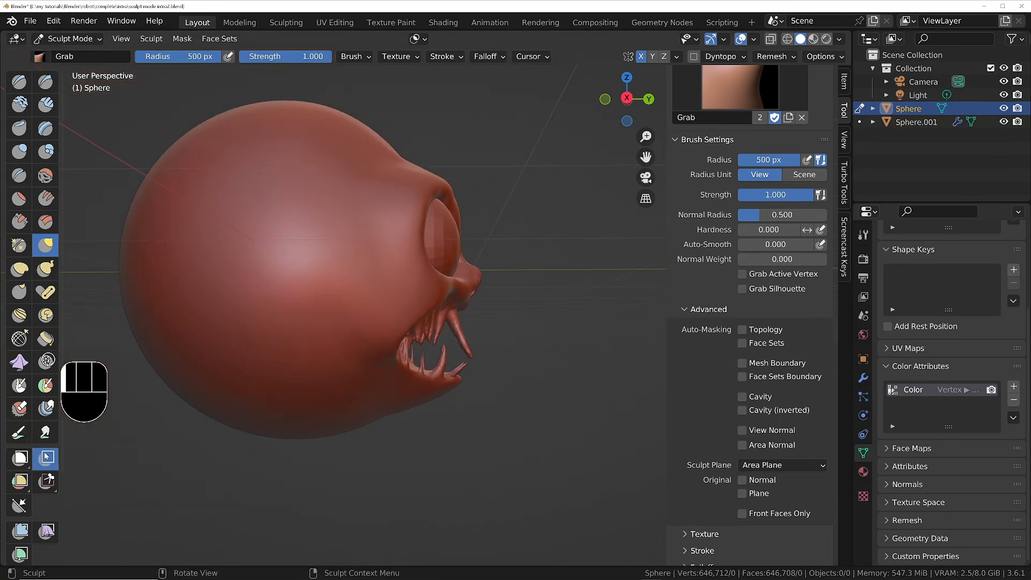
{"action": "left_click_drag", "start_coordinate": [532, 276], "coordinate": [379, 447]}
{"action": "middle_click_drag", "start_coordinate": [379, 448], "coordinate": [345, 400]}
{"action": "middle_click_drag", "start_coordinate": [389, 354], "coordinate": [286, 305], "text": "ctrl"}
{"action": "middle_click_drag", "start_coordinate": [356, 299], "coordinate": [411, 310], "text": "shift"}
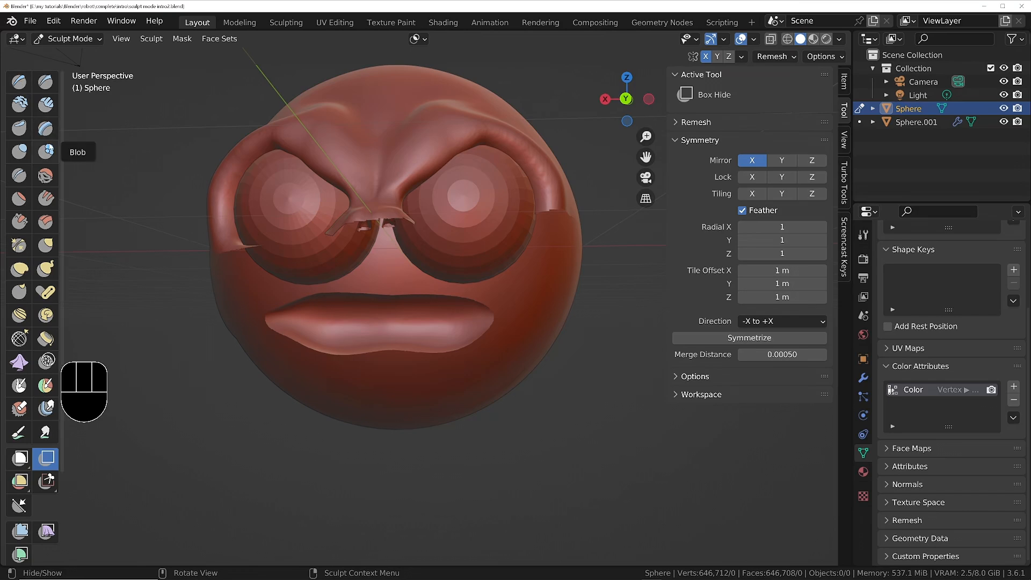
Build up a tongue bulge in the middle of the mouth with the Blob brush at 213 px radius, with Accumulate enabled.
{"action": "left_click", "coordinate": [48, 153]}
{"action": "scroll", "coordinate": [349, 349], "scroll_direction": "up", "scroll_amount": 3}
{"action": "key", "text": "f"}
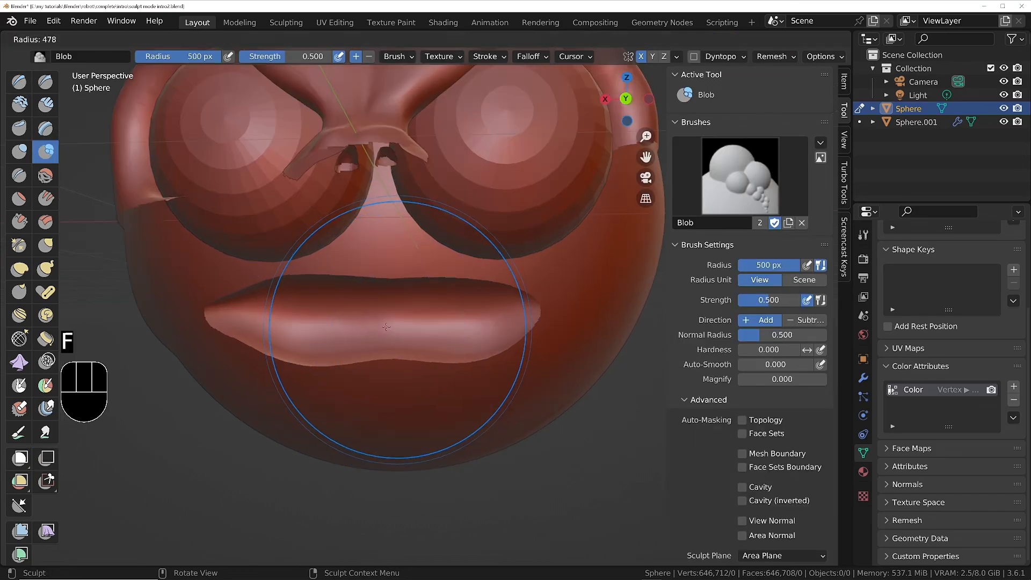
{"action": "left_click", "coordinate": [387, 215]}
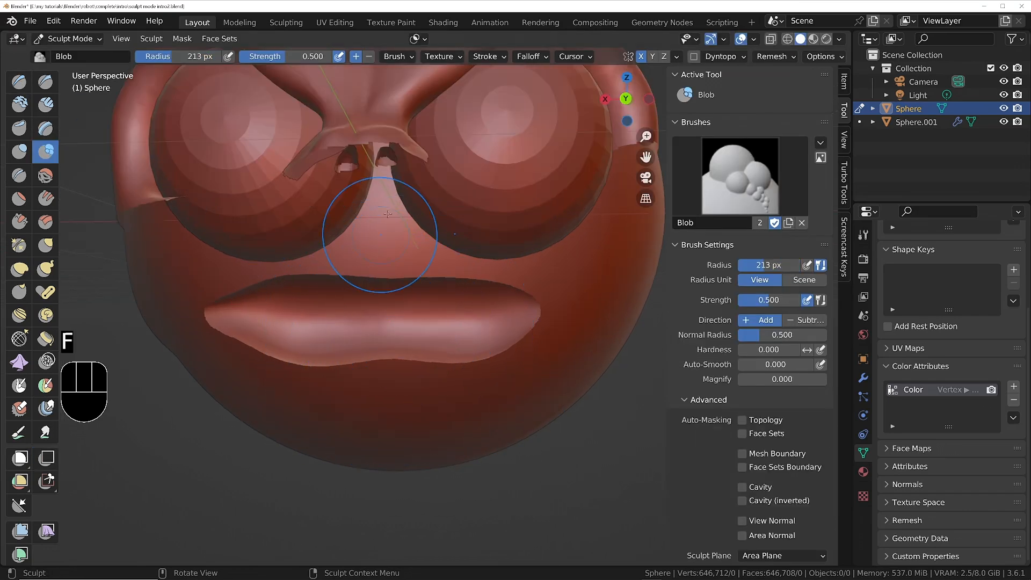
{"action": "left_click", "coordinate": [398, 60]}
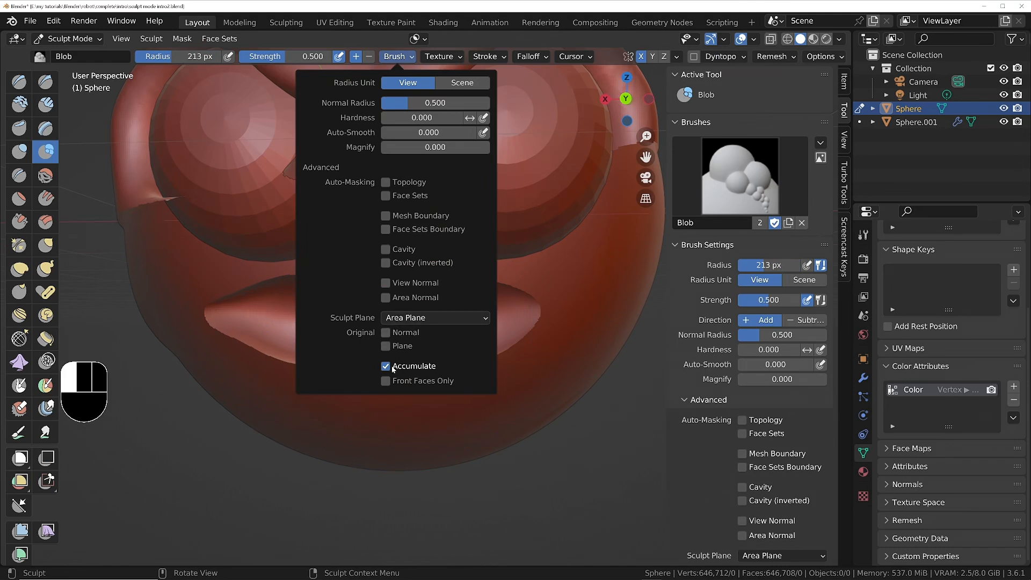
{"action": "left_click", "coordinate": [492, 57]}
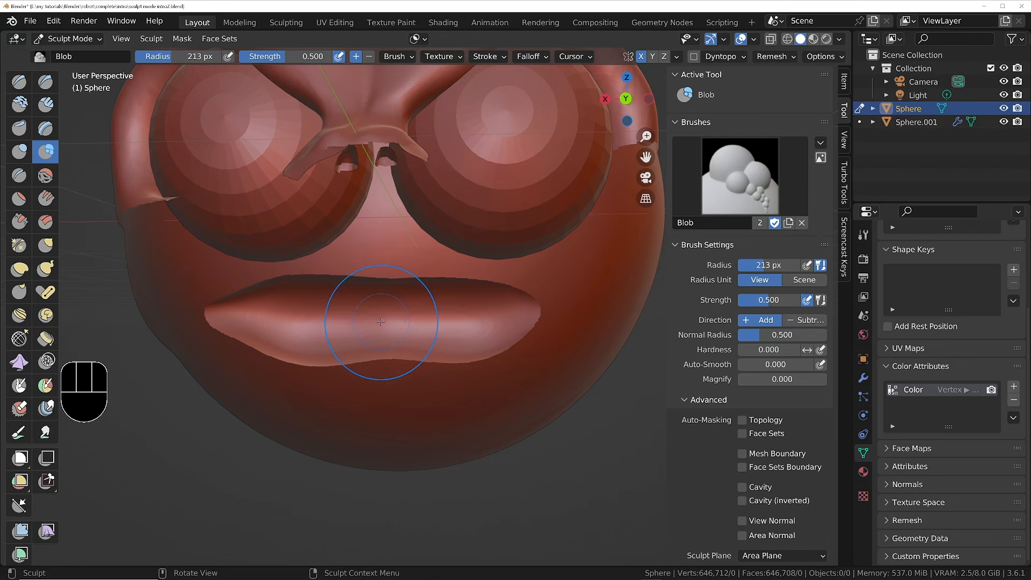
{"action": "left_click_drag", "start_coordinate": [381, 322], "coordinate": [379, 328]}
{"action": "middle_click_drag", "start_coordinate": [379, 328], "coordinate": [473, 337]}
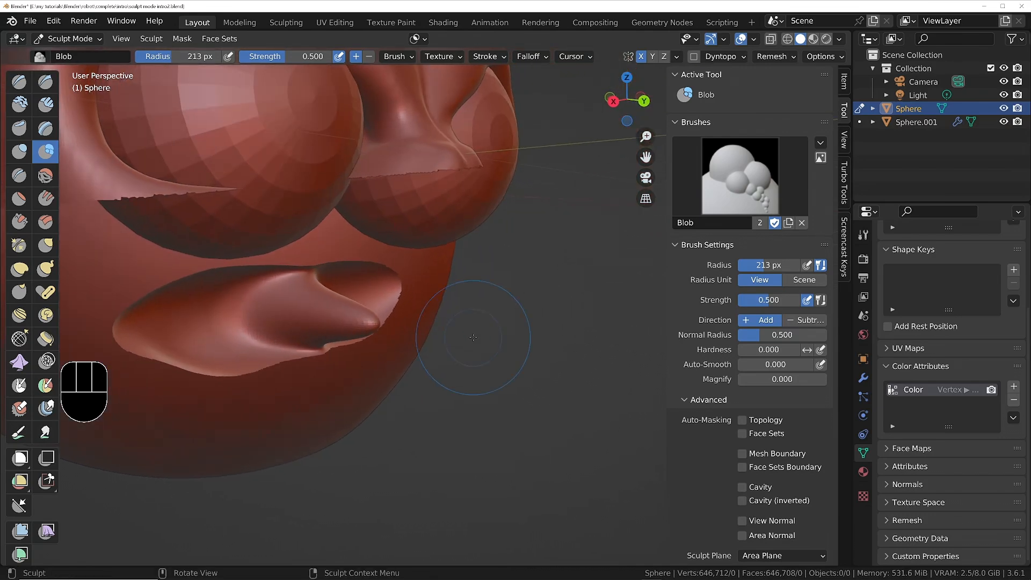
Thicken and extend the tongue bulge with the Inflate brush at 213 px radius and 0.600 strength.
{"action": "left_click", "coordinate": [22, 152]}
{"action": "left_click_drag", "start_coordinate": [349, 322], "coordinate": [355, 321]}
{"action": "mouse_move", "coordinate": [356, 321]}
{"action": "middle_mouse_down"}
{"action": "mouse_move", "coordinate": [297, 319]}
{"action": "mouse_move", "coordinate": [400, 320]}
{"action": "middle_mouse_up"}
{"action": "left_click_drag", "start_coordinate": [359, 319], "coordinate": [356, 319]}
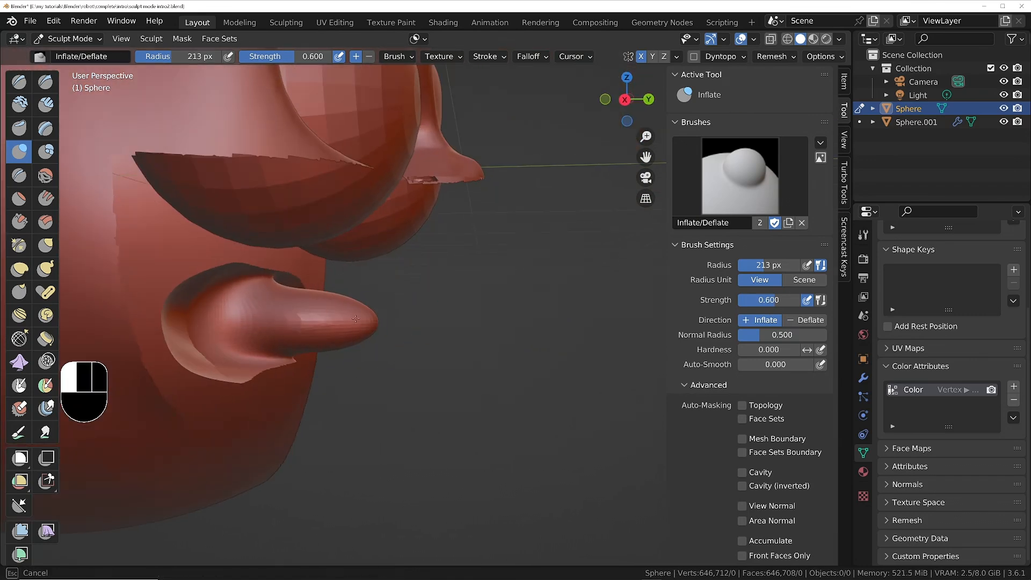
{"action": "middle_click_drag", "start_coordinate": [355, 319], "coordinate": [295, 309]}
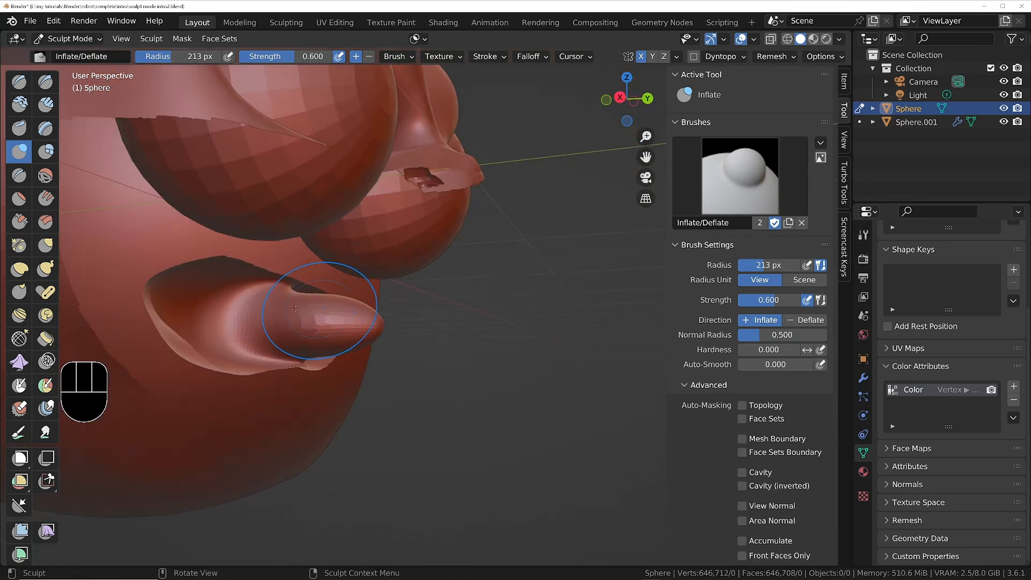
Try pulling the tongue tip forward with the Elastic Deform brush set to Tri-Scale Grab, and undo the stroke.
{"action": "left_click", "coordinate": [47, 269]}
{"action": "middle_click_drag", "start_coordinate": [320, 317], "coordinate": [361, 315]}
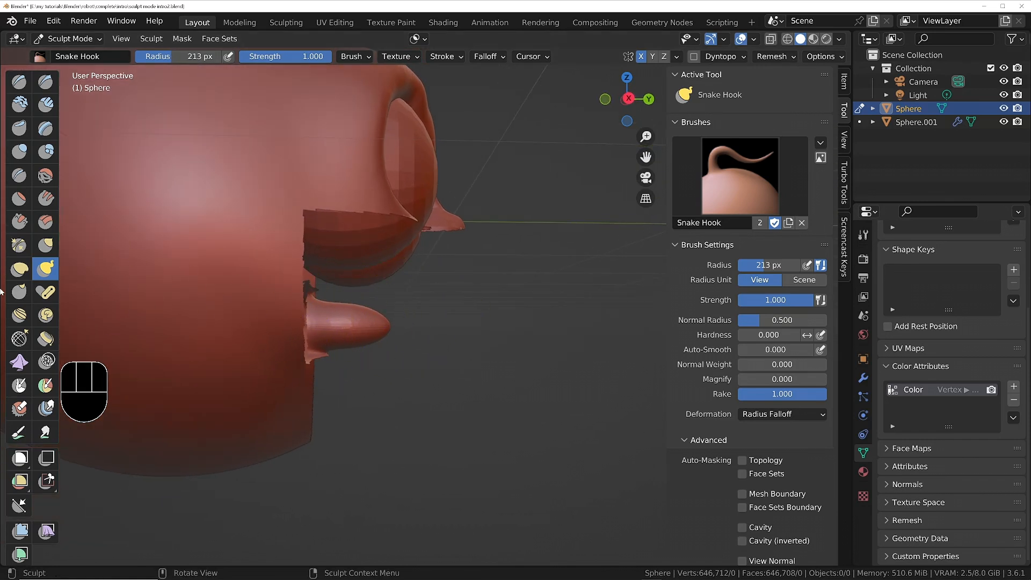
{"action": "left_click", "coordinate": [19, 268]}
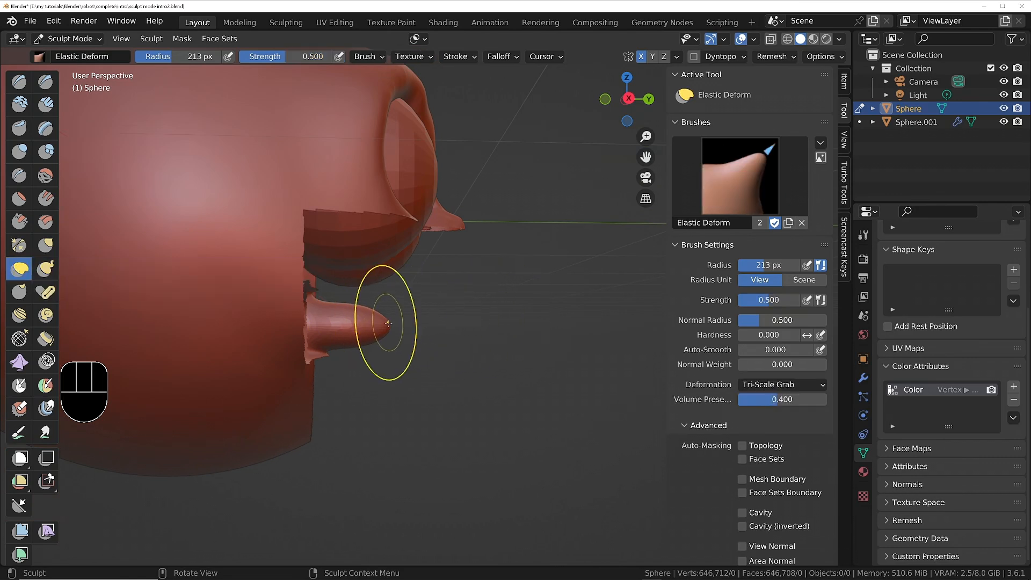
{"action": "mouse_move", "coordinate": [387, 327]}
{"action": "left_mouse_down"}
{"action": "mouse_move", "coordinate": [474, 329]}
{"action": "mouse_move", "coordinate": [504, 312]}
{"action": "left_mouse_up"}
{"action": "middle_click_drag", "start_coordinate": [517, 261], "coordinate": [305, 251]}
{"action": "key", "text": "ctrl+z"}
Mask the front of the tongue with Expand Mask by Topology, smooth the mask and invert it to protect the head.
{"action": "middle_click_drag", "start_coordinate": [529, 205], "coordinate": [444, 322]}
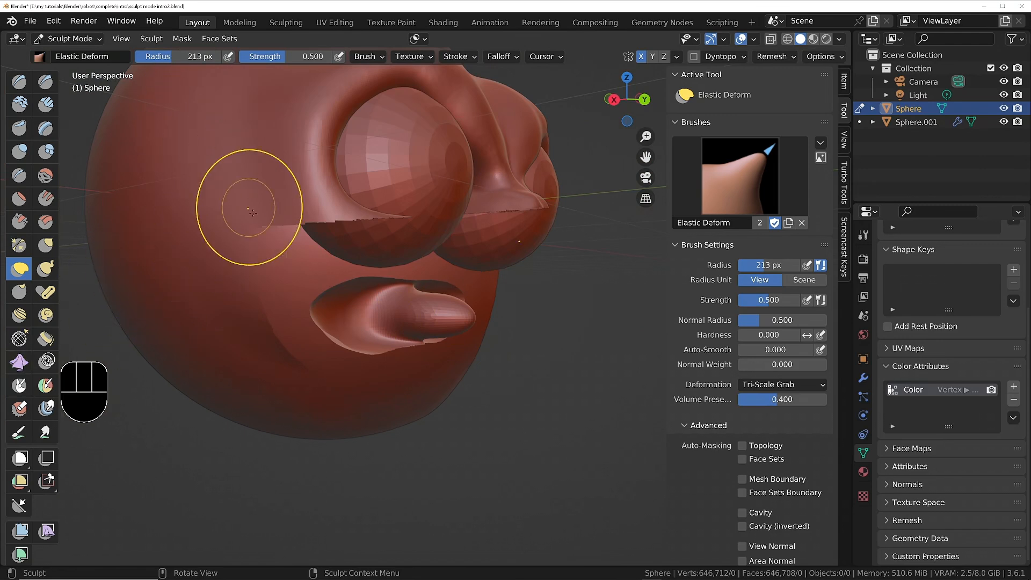
{"action": "key", "text": "q"}
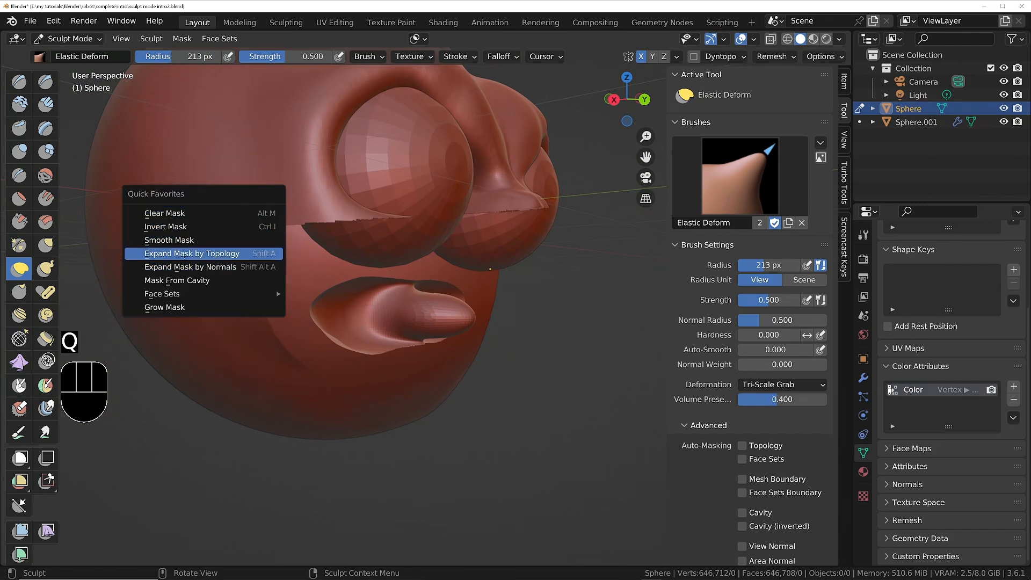
{"action": "left_click", "coordinate": [183, 253]}
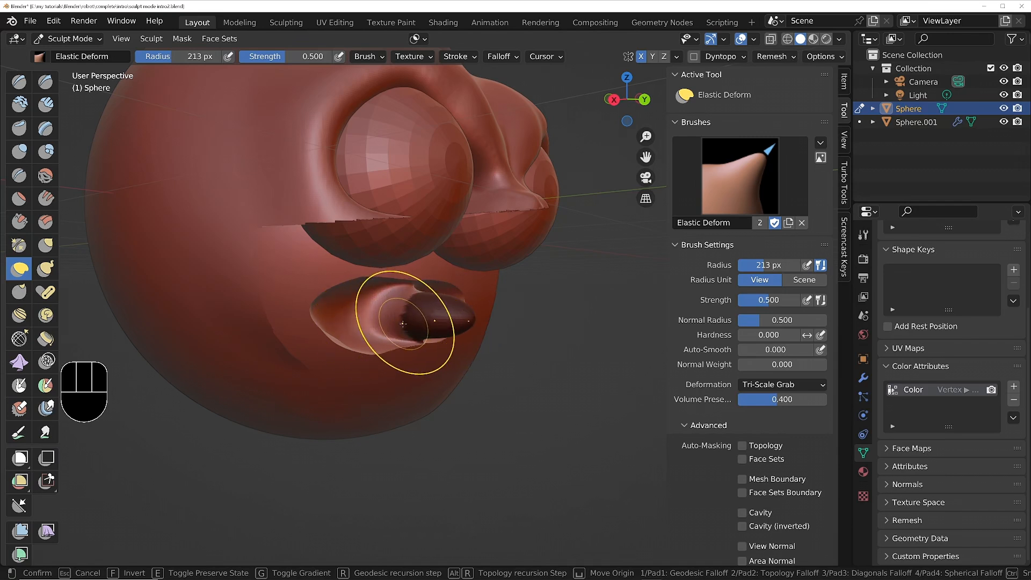
{"action": "left_click", "coordinate": [404, 324]}
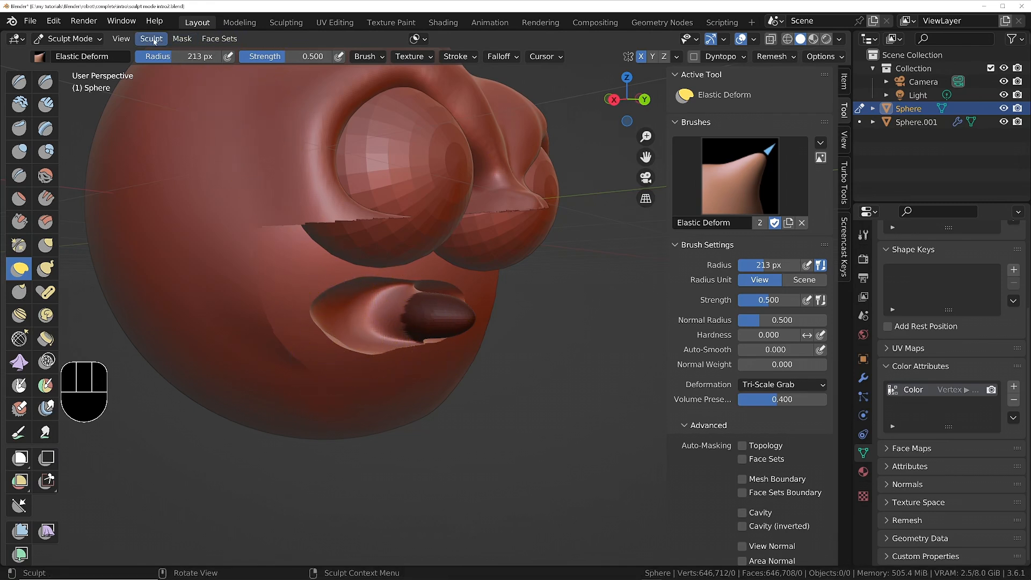
{"action": "left_click", "coordinate": [180, 39]}
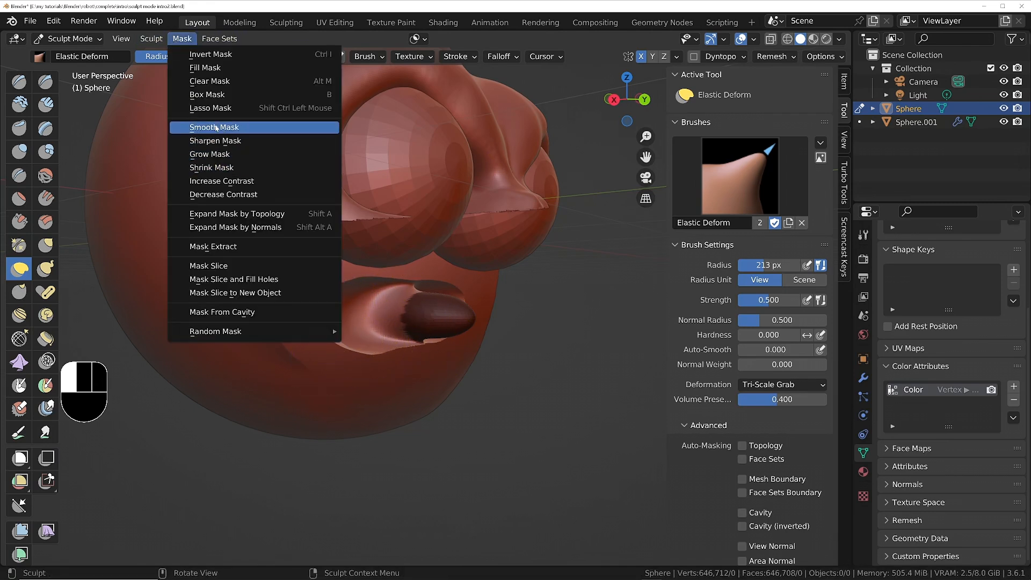
{"action": "left_click", "coordinate": [217, 131]}
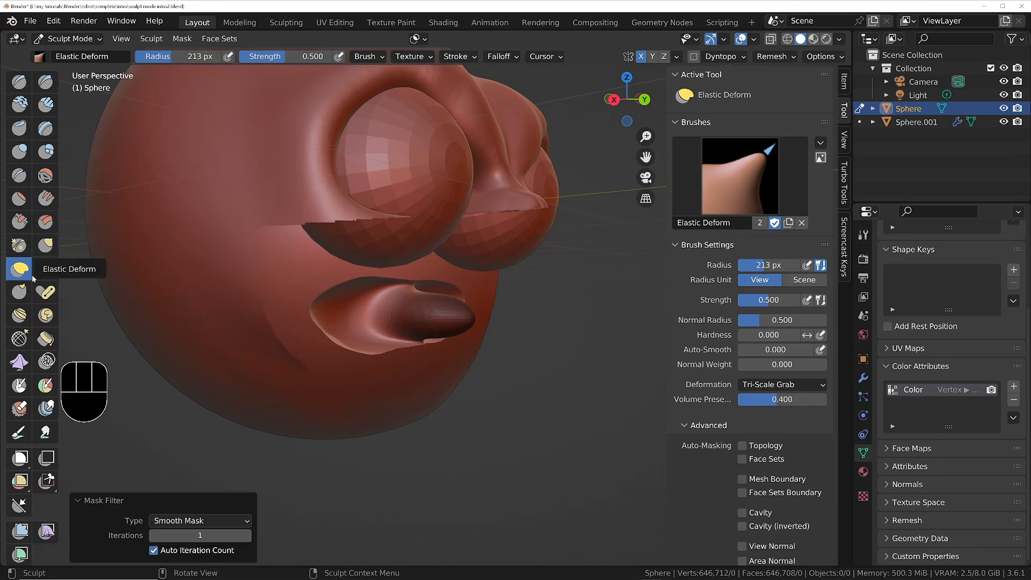
{"action": "mouse_move", "coordinate": [325, 359]}
{"action": "middle_mouse_down"}
{"action": "mouse_move", "coordinate": [375, 366]}
{"action": "mouse_move", "coordinate": [334, 338]}
{"action": "middle_mouse_up"}
{"action": "key", "text": "ctrl+i"}
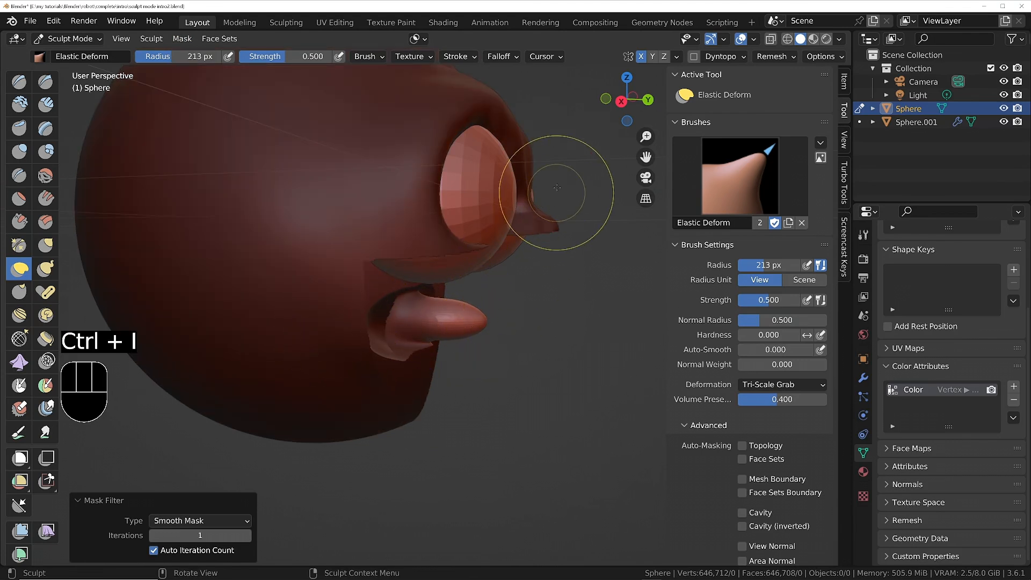
Try stretching the unmasked tongue into a long shape with the Elastic Deform brush at 0.500 strength, and undo the stretch.
{"action": "left_click_drag", "start_coordinate": [481, 324], "coordinate": [496, 327]}
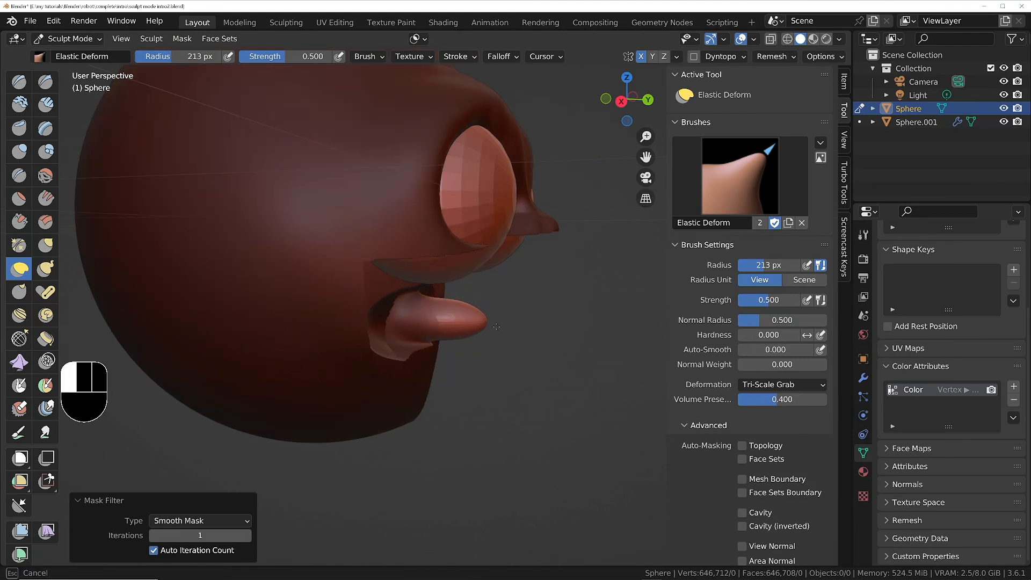
{"action": "left_click_drag", "start_coordinate": [658, 353], "coordinate": [623, 339]}
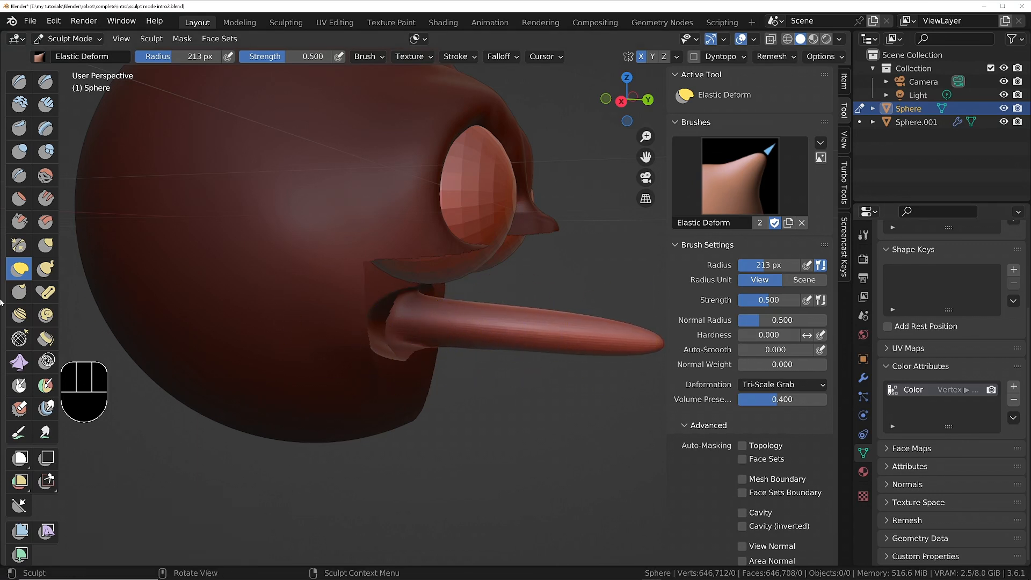
{"action": "key", "text": "ctrl+z"}
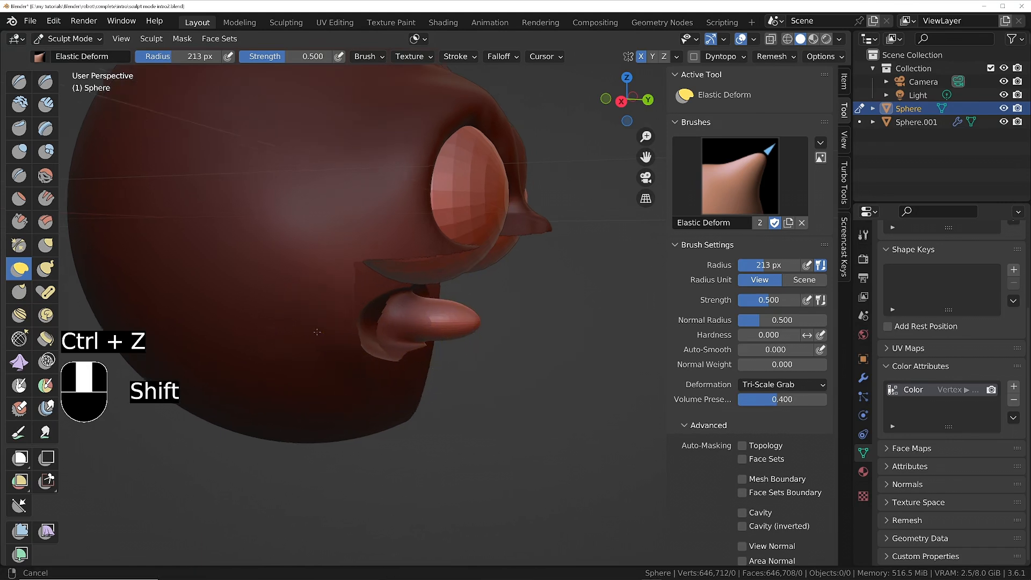
Draw the tongue out into a long, curved, tapering shape with the Snake Hook brush at 213 px radius and 1.000 strength.
{"action": "middle_click_drag", "start_coordinate": [356, 361], "coordinate": [183, 298]}
{"action": "left_click", "coordinate": [46, 269]}
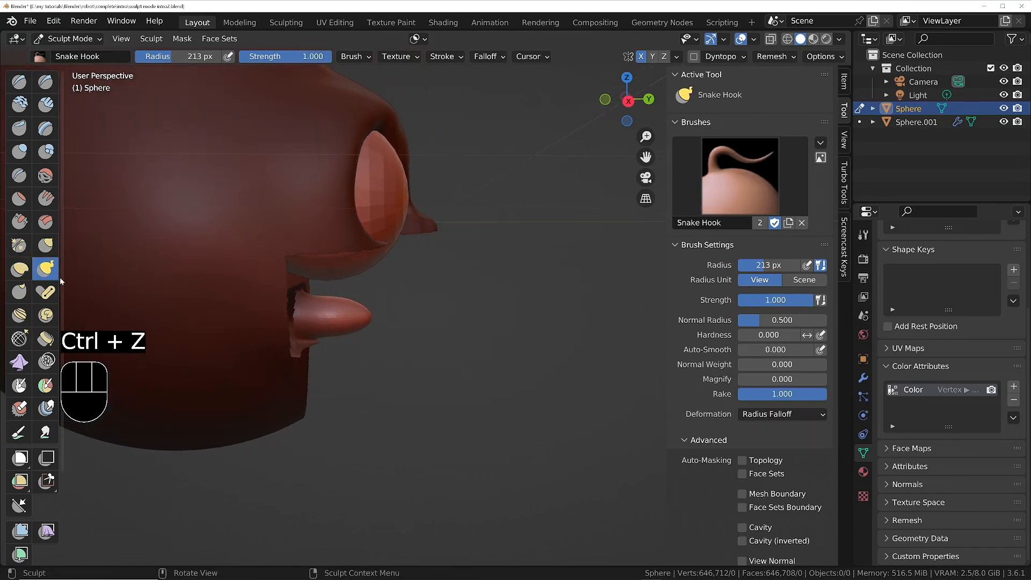
{"action": "left_click_drag", "start_coordinate": [368, 320], "coordinate": [407, 333]}
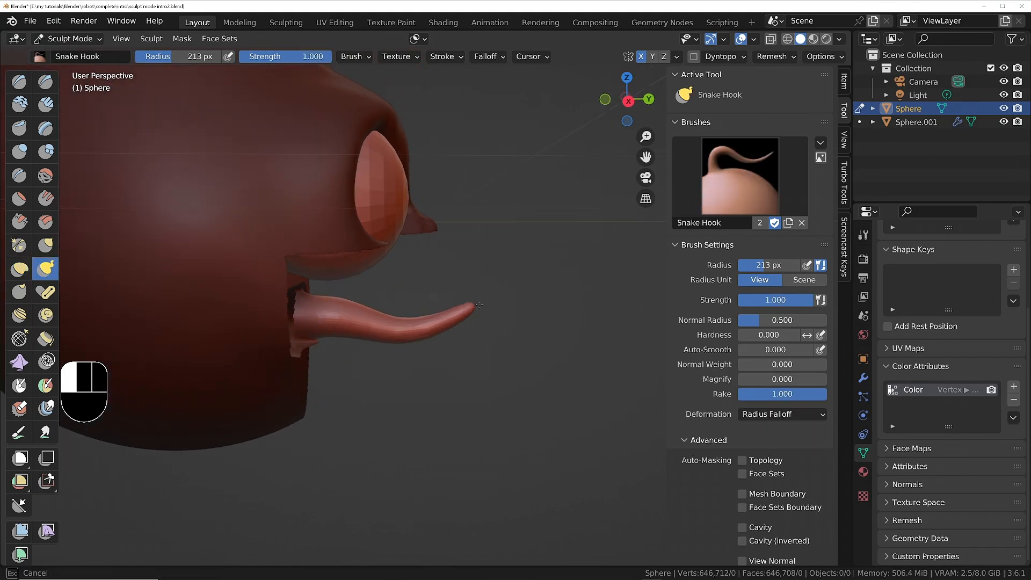
{"action": "left_click_drag", "start_coordinate": [561, 325], "coordinate": [558, 324]}
{"action": "middle_click_drag", "start_coordinate": [488, 322], "coordinate": [454, 368]}
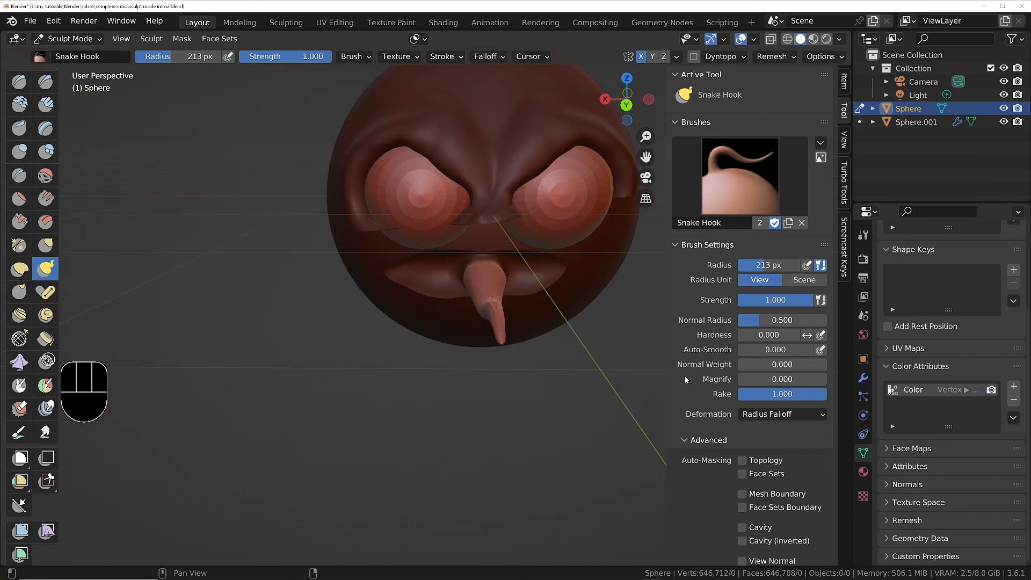
Remesh the head to even out the geometry of the stretched tongue.
{"action": "left_click", "coordinate": [675, 244]}
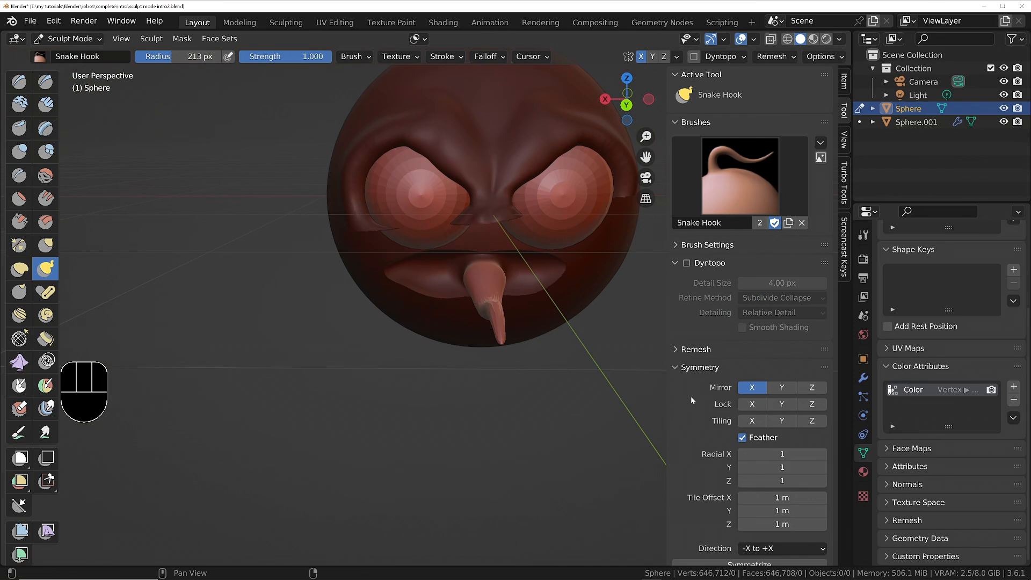
{"action": "middle_click_drag", "start_coordinate": [471, 317], "coordinate": [490, 353]}
{"action": "scroll", "coordinate": [499, 333], "scroll_direction": "up", "scroll_amount": 3}
{"action": "middle_click_drag", "start_coordinate": [510, 311], "coordinate": [432, 394]}
{"action": "scroll", "coordinate": [441, 381], "scroll_direction": "up", "scroll_amount": 3}
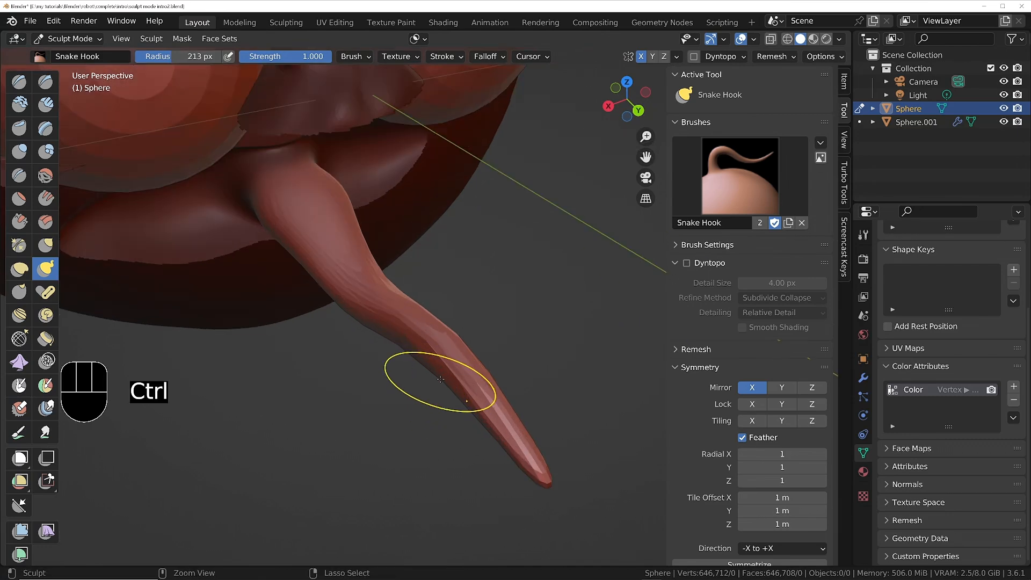
{"action": "mouse_move", "coordinate": [439, 373]}
{"action": "middle_mouse_down"}
{"action": "mouse_move", "coordinate": [418, 321]}
{"action": "mouse_move", "coordinate": [434, 421]}
{"action": "middle_mouse_up"}
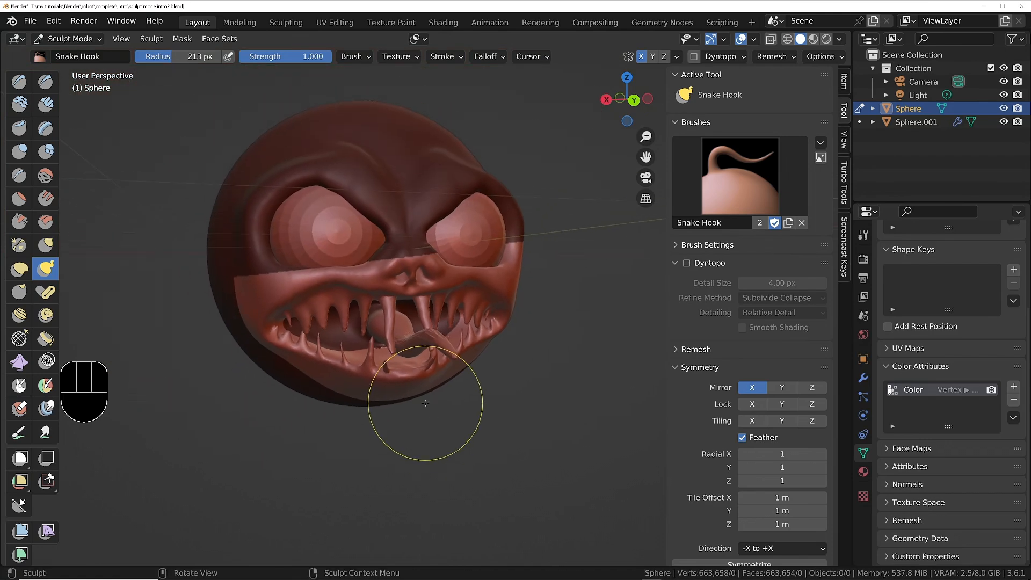
Clear the mask from the whole head.
{"action": "key", "text": "q"}
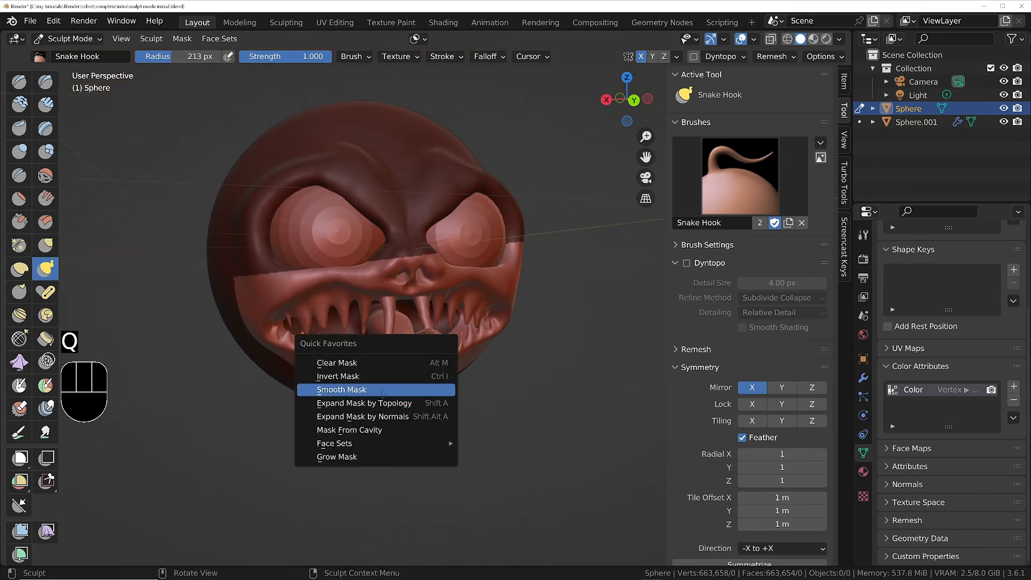
{"action": "left_click", "coordinate": [357, 363]}
{"action": "mouse_move", "coordinate": [379, 372]}
{"action": "middle_mouse_down"}
{"action": "mouse_move", "coordinate": [437, 396]}
{"action": "mouse_move", "coordinate": [415, 345]}
{"action": "mouse_move", "coordinate": [379, 314]}
{"action": "mouse_move", "coordinate": [450, 352]}
{"action": "middle_mouse_up"}
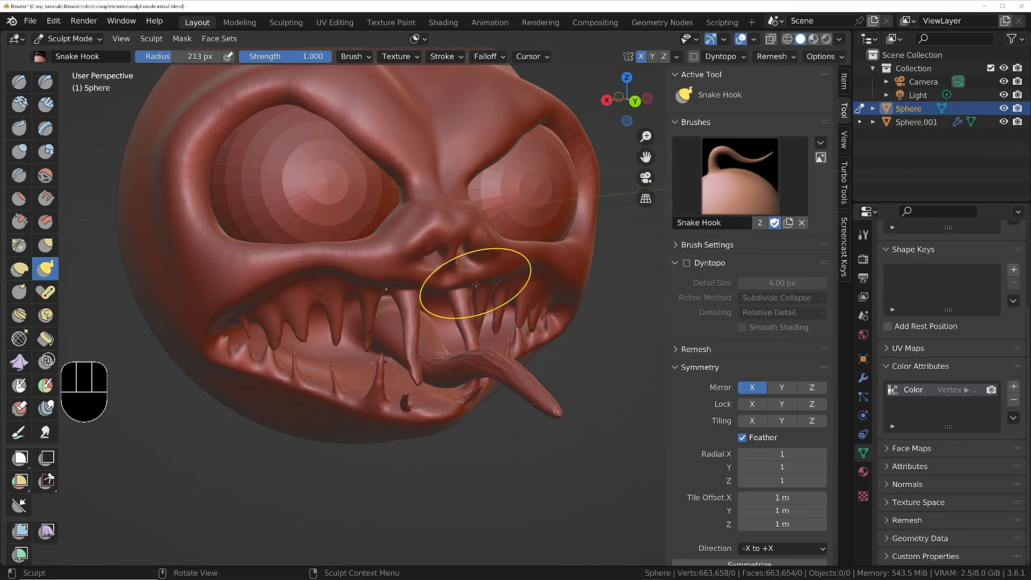
{"action": "middle_click_drag", "start_coordinate": [477, 278], "coordinate": [438, 289]}
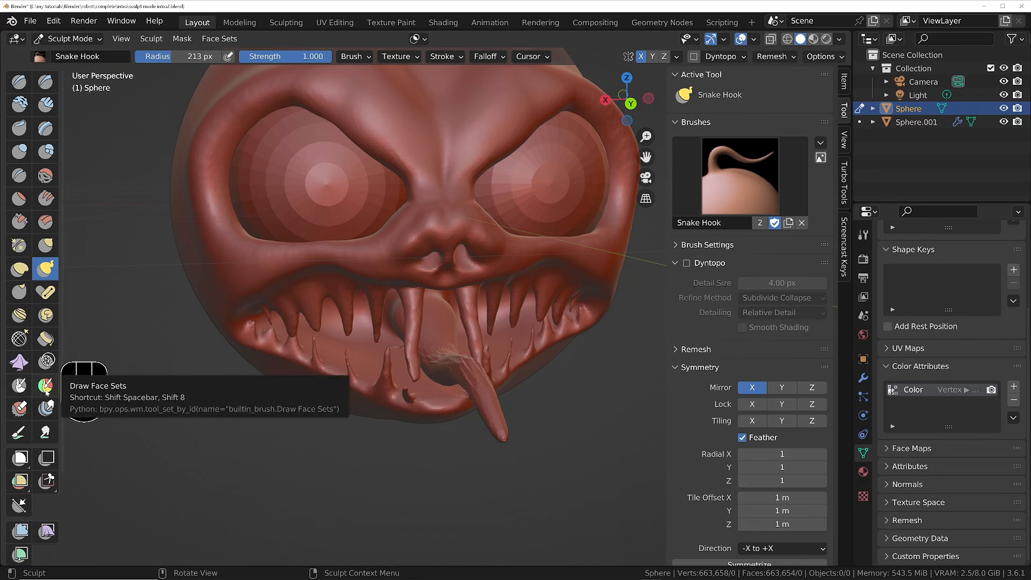
Try painting a face set over the tongue with the Draw Face Sets brush, and undo the strokes.
{"action": "left_click", "coordinate": [47, 389]}
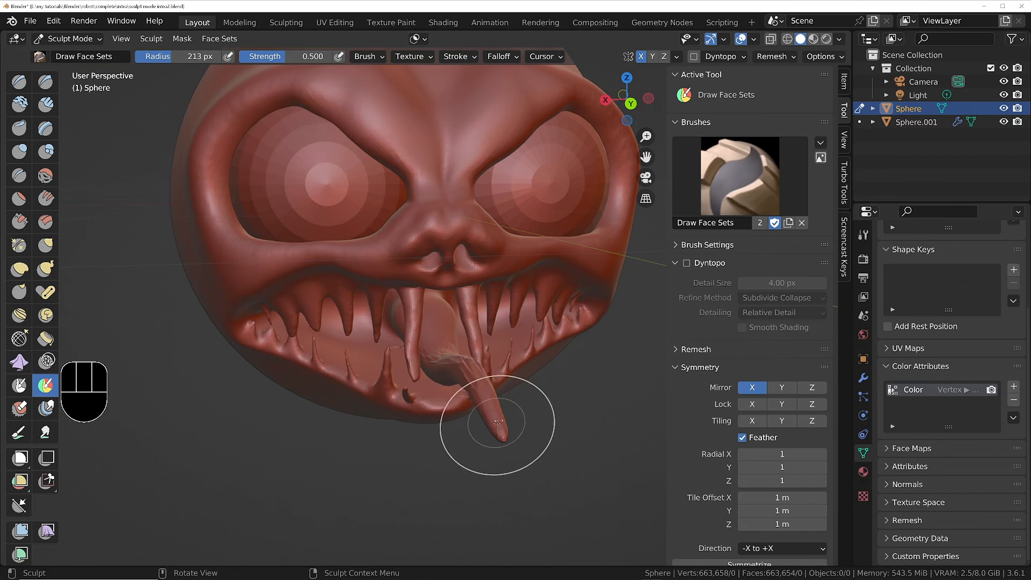
{"action": "left_click_drag", "start_coordinate": [498, 423], "coordinate": [498, 423]}
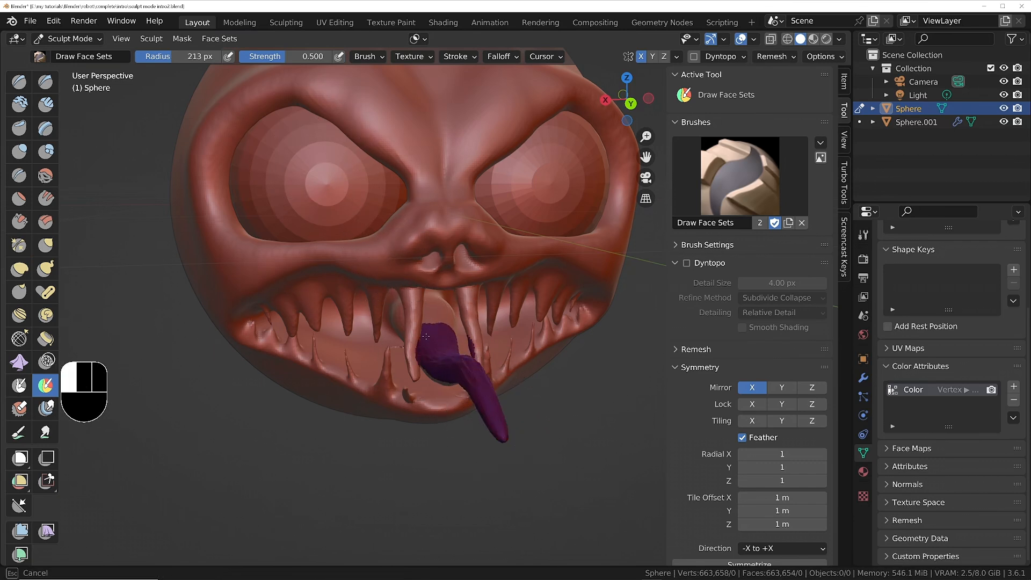
{"action": "left_click_drag", "start_coordinate": [426, 336], "coordinate": [414, 307]}
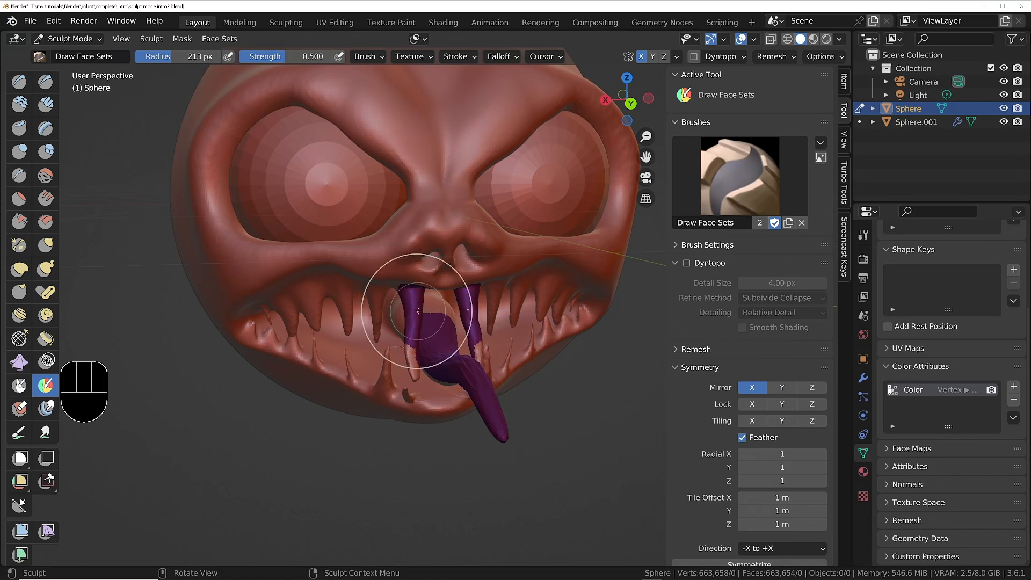
{"action": "middle_click_drag", "start_coordinate": [398, 309], "coordinate": [393, 305]}
{"action": "key", "text": "ctrl+z"}
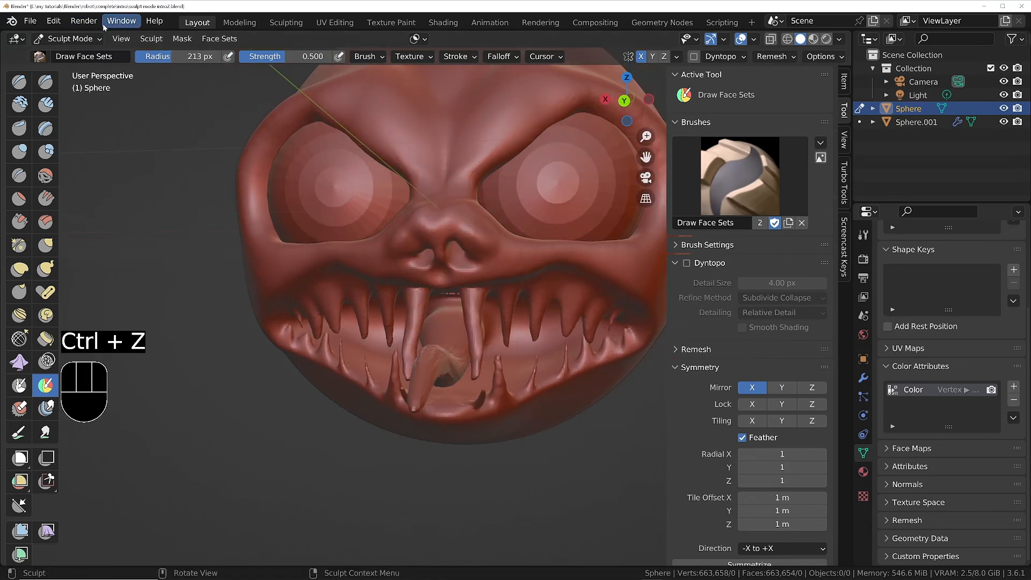
Create a face set covering the whole tongue with Expand Face Set by Topology, starting from the tongue's front.
{"action": "left_click", "coordinate": [220, 38]}
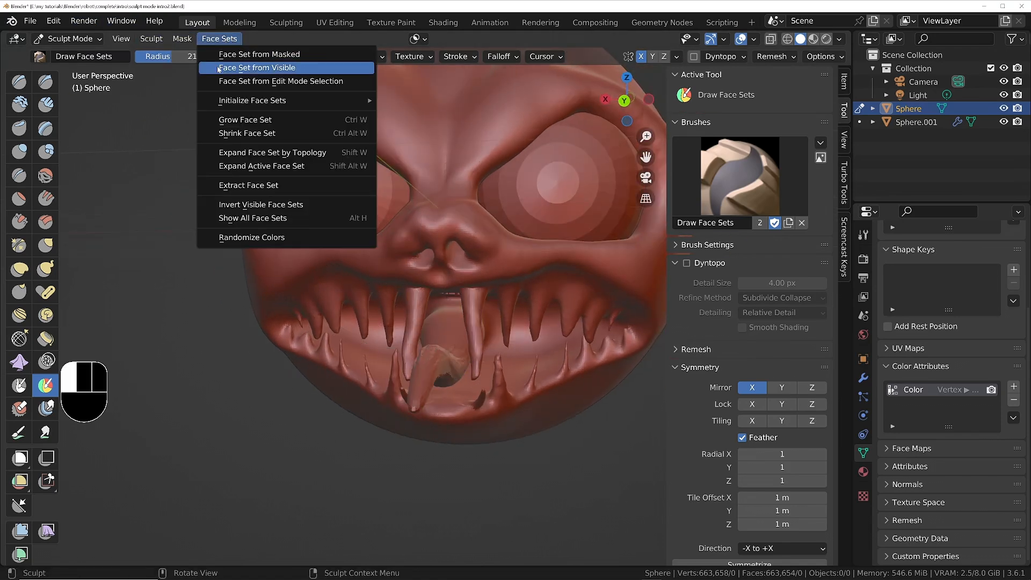
{"action": "left_click", "coordinate": [264, 153]}
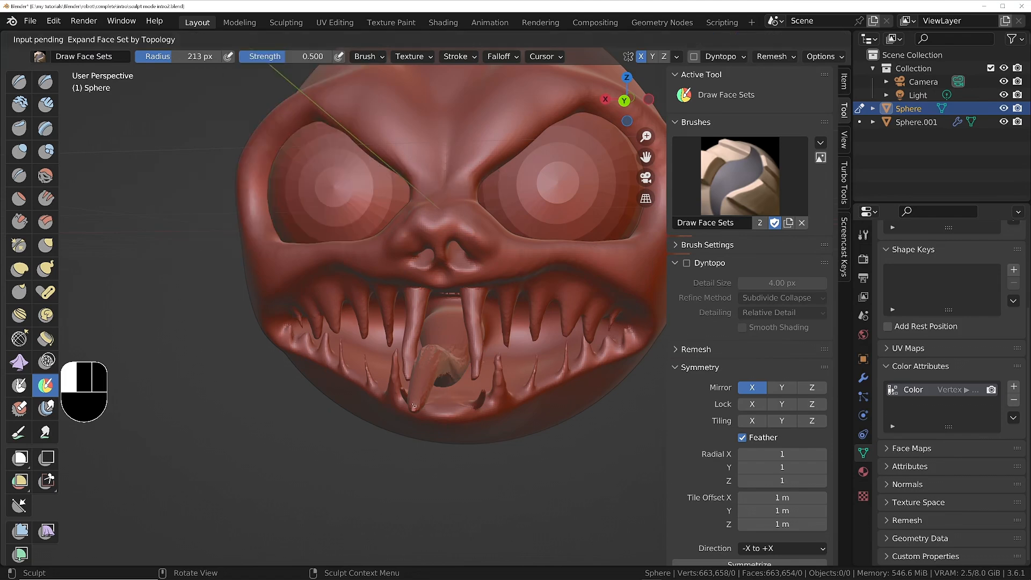
{"action": "left_click", "coordinate": [433, 381]}
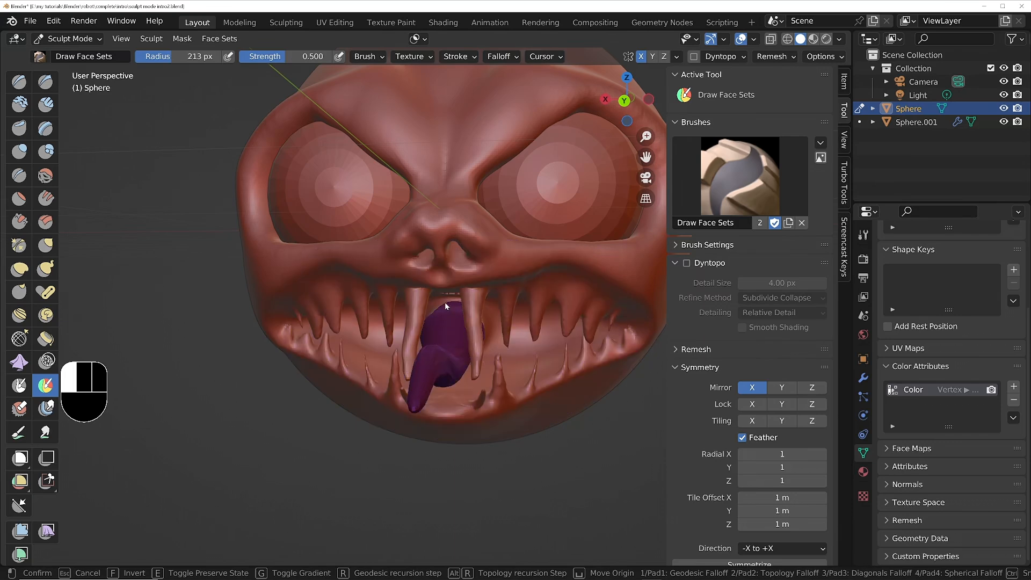
{"action": "left_click", "coordinate": [443, 304]}
{"action": "middle_click_drag", "start_coordinate": [426, 322], "coordinate": [371, 336]}
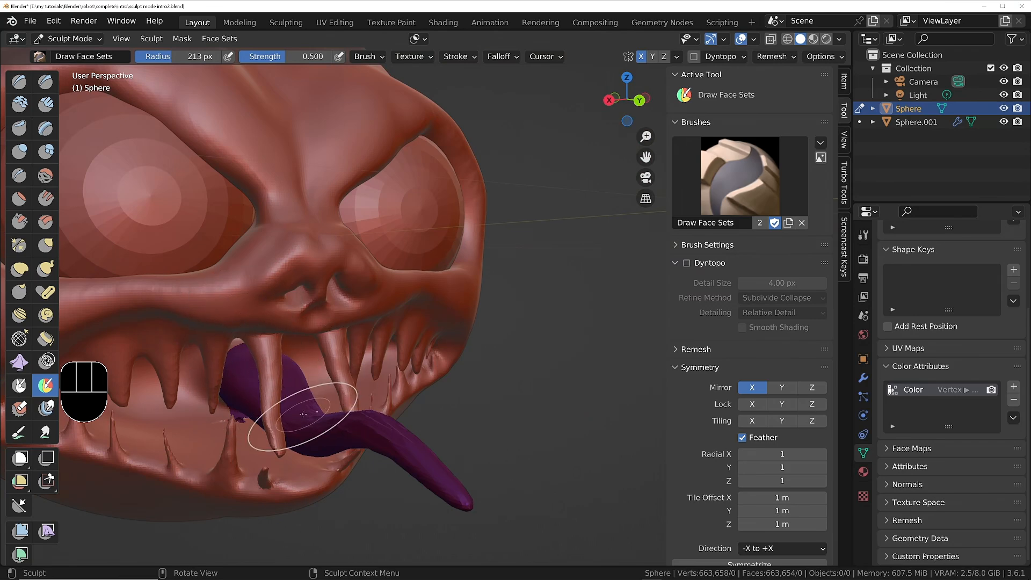
Isolate the tongue's face set by hiding the rest of the head, and create a face set from the visible part.
{"action": "key", "text": "h"}
{"action": "mouse_move", "coordinate": [299, 414]}
{"action": "middle_mouse_down"}
{"action": "mouse_move", "coordinate": [293, 370]}
{"action": "mouse_move", "coordinate": [298, 402]}
{"action": "middle_mouse_up"}
{"action": "middle_click_drag", "start_coordinate": [298, 401], "coordinate": [326, 343], "text": "shift"}
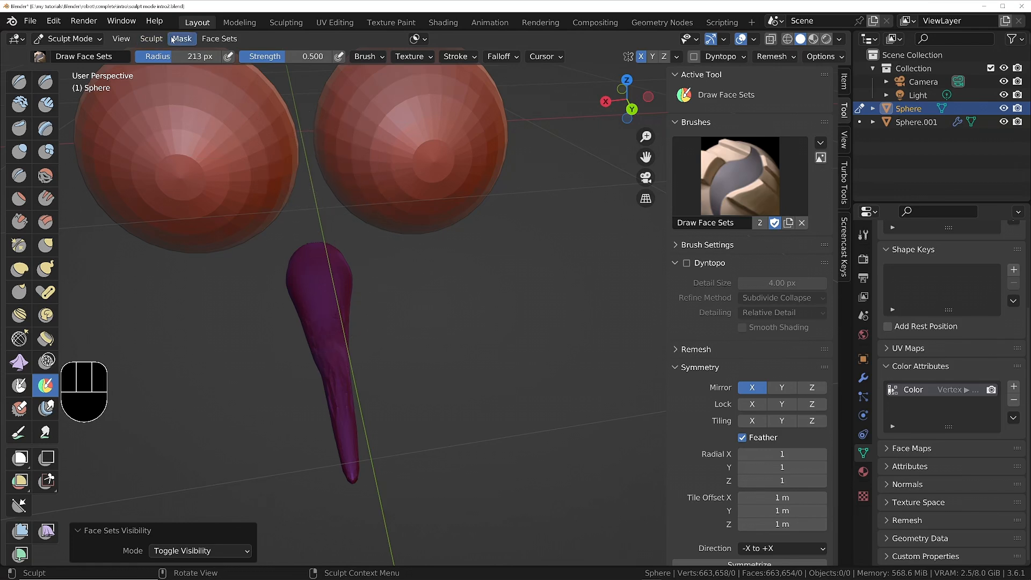
{"action": "left_click", "coordinate": [208, 42]}
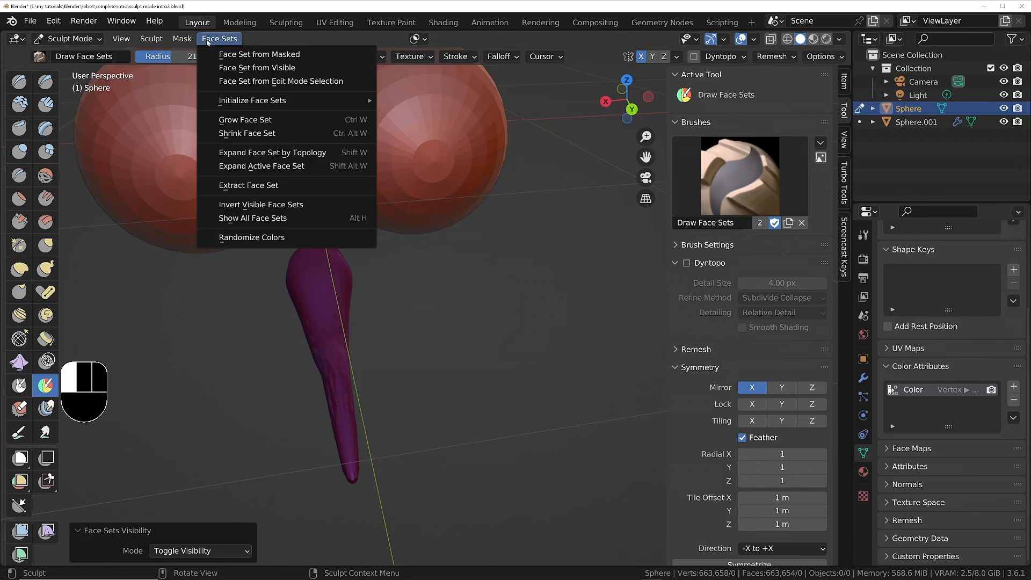
{"action": "left_click", "coordinate": [257, 71]}
{"action": "middle_click_drag", "start_coordinate": [369, 293], "coordinate": [382, 267]}
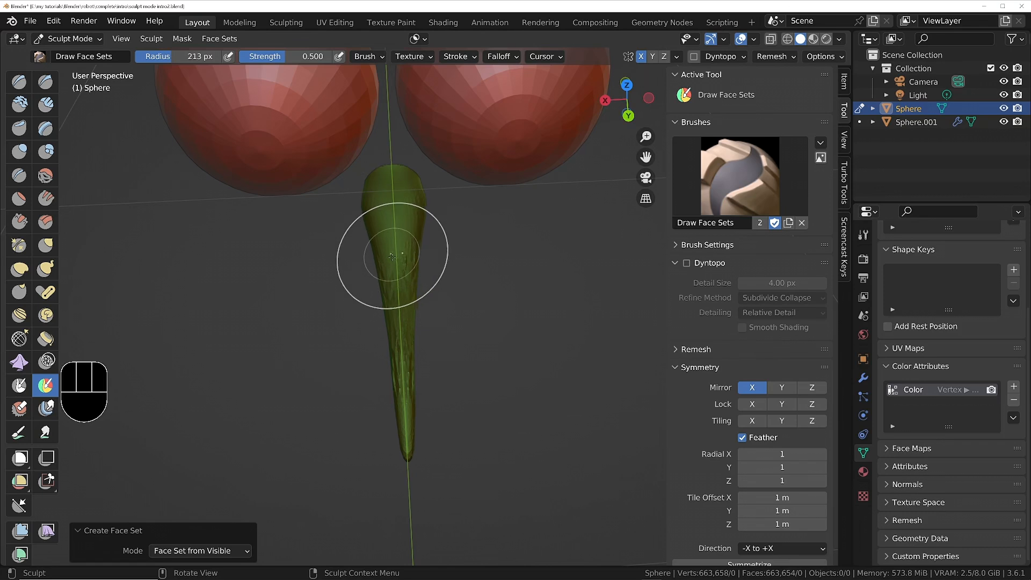
Smooth the ridged surface along the tongue with the Smooth brush at 213 px radius and 0.287 strength.
{"action": "middle_click_drag", "start_coordinate": [379, 262], "coordinate": [411, 226], "text": "ctrl"}
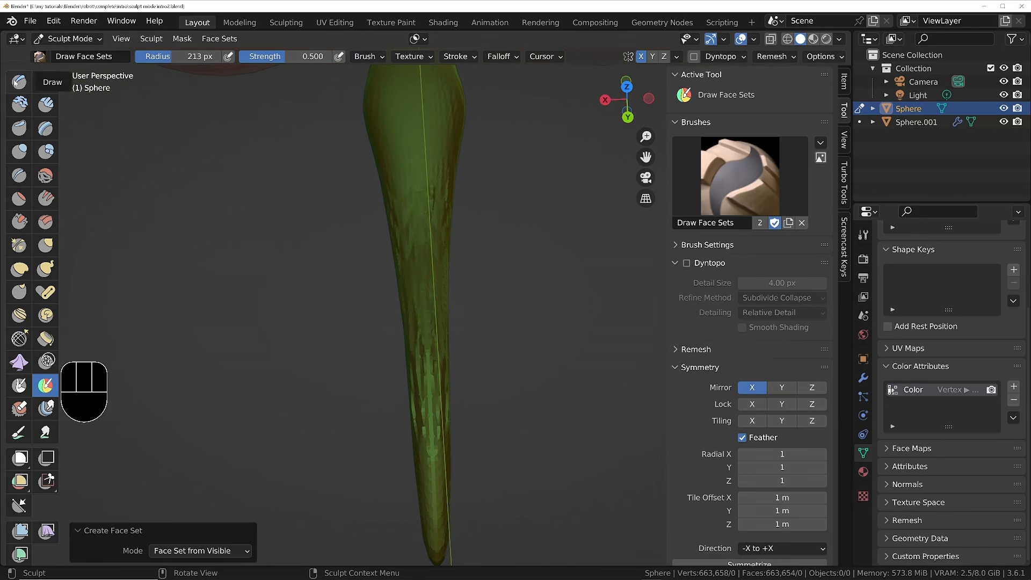
{"action": "left_click", "coordinate": [45, 175]}
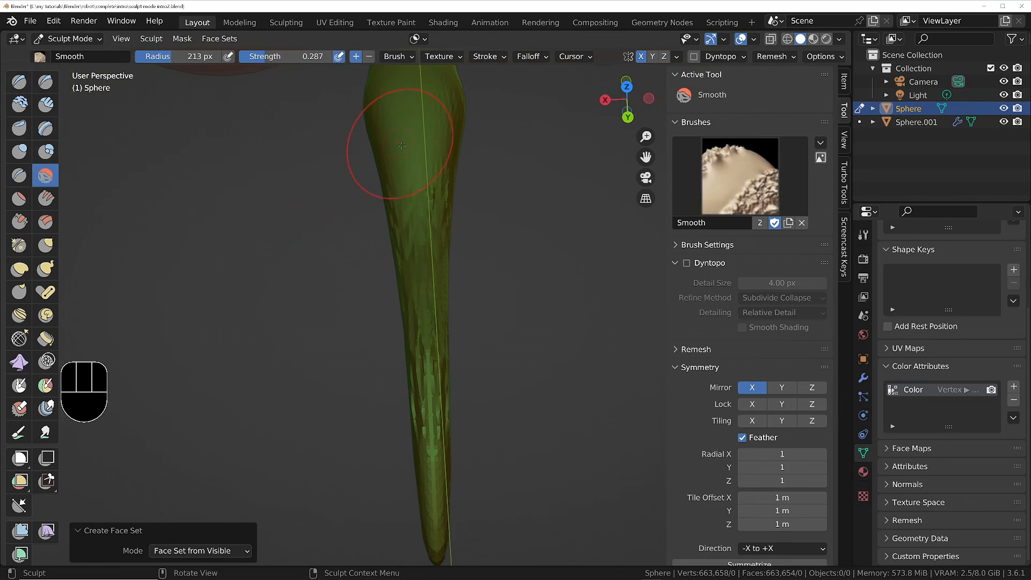
{"action": "left_click_drag", "start_coordinate": [419, 336], "coordinate": [438, 462]}
{"action": "left_click_drag", "start_coordinate": [428, 233], "coordinate": [426, 126]}
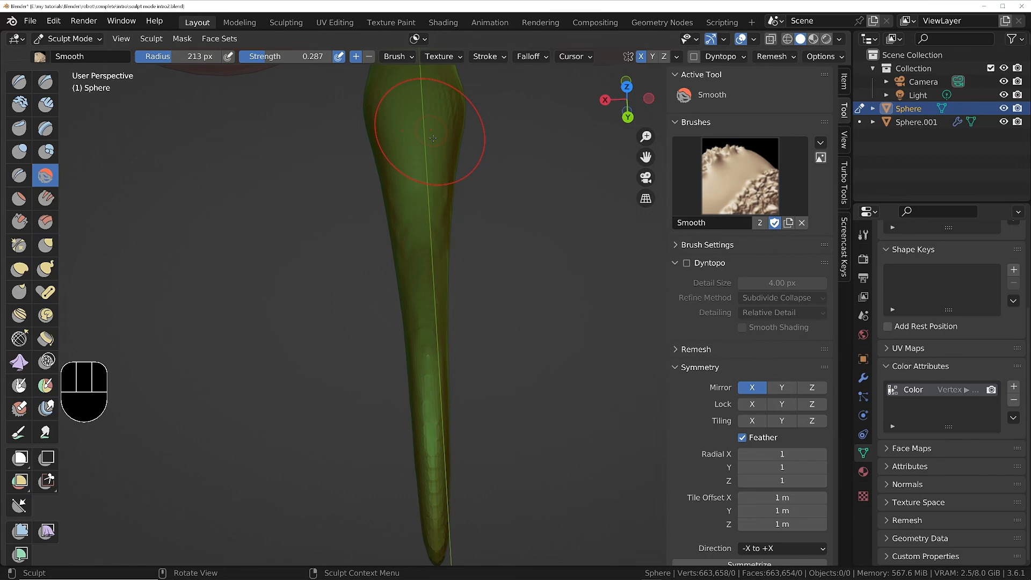
{"action": "middle_click_drag", "start_coordinate": [425, 126], "coordinate": [468, 180]}
Thicken the tongue's thin front section with the Inflate brush at 0.600 strength, reducing the radius to 90 px.
{"action": "left_click", "coordinate": [20, 152]}
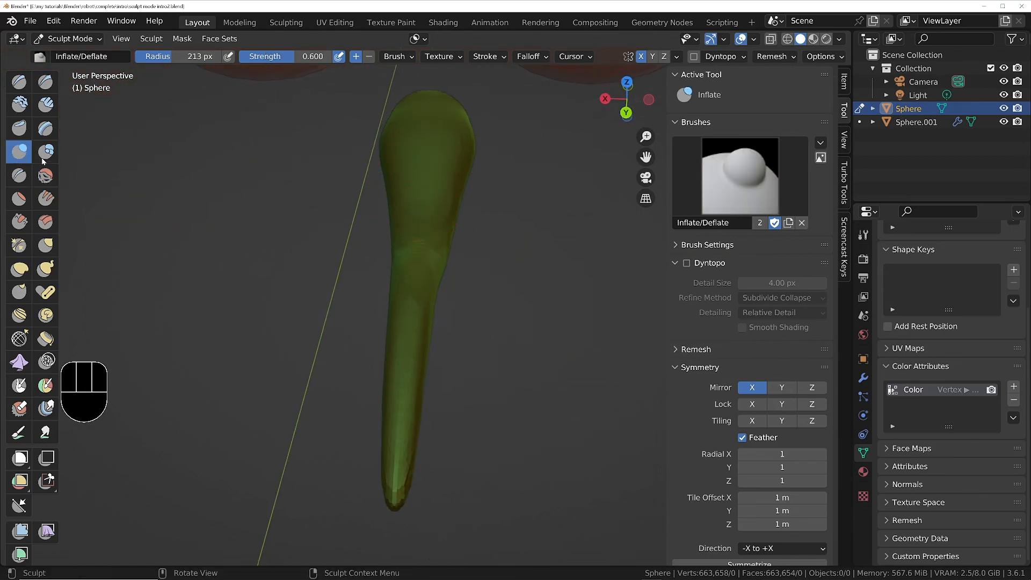
{"action": "left_click_drag", "start_coordinate": [454, 219], "coordinate": [421, 386]}
{"action": "middle_click_drag", "start_coordinate": [515, 333], "coordinate": [430, 322]}
{"action": "left_click_drag", "start_coordinate": [472, 322], "coordinate": [440, 328]}
{"action": "key", "text": "f"}
{"action": "left_click", "coordinate": [563, 317]}
{"action": "left_click_drag", "start_coordinate": [569, 317], "coordinate": [590, 316]}
{"action": "middle_click_drag", "start_coordinate": [588, 316], "coordinate": [391, 373], "text": "shift"}
{"action": "middle_click_drag", "start_coordinate": [392, 373], "coordinate": [508, 350]}
{"action": "scroll", "coordinate": [370, 375], "scroll_direction": "down", "scroll_amount": 3}
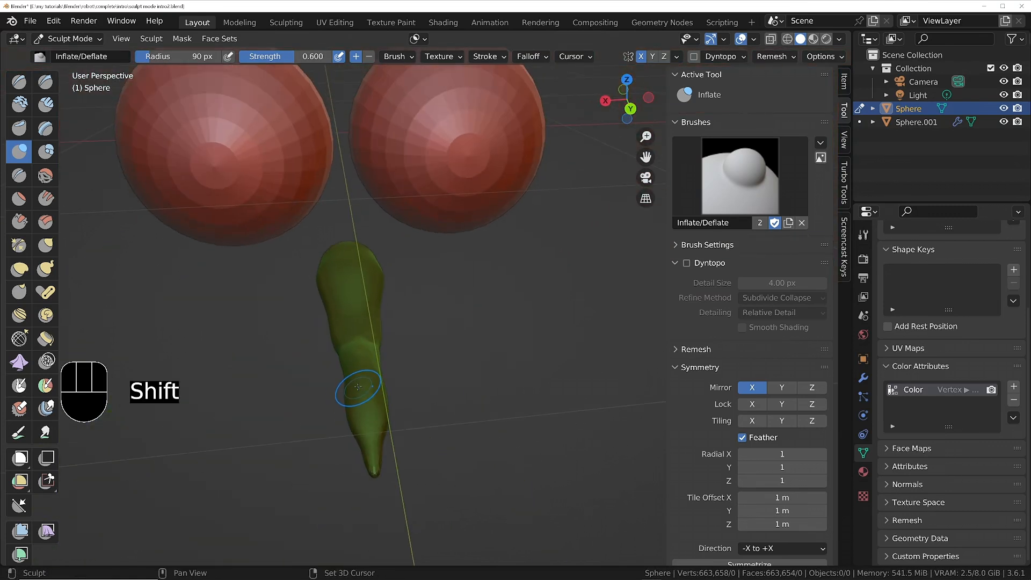
Crease along the tongue's centreline with the Crease brush at 0.250 strength, reducing the radius to 15 px.
{"action": "middle_click_drag", "start_coordinate": [357, 386], "coordinate": [351, 298], "text": "shift"}
{"action": "left_click", "coordinate": [19, 175]}
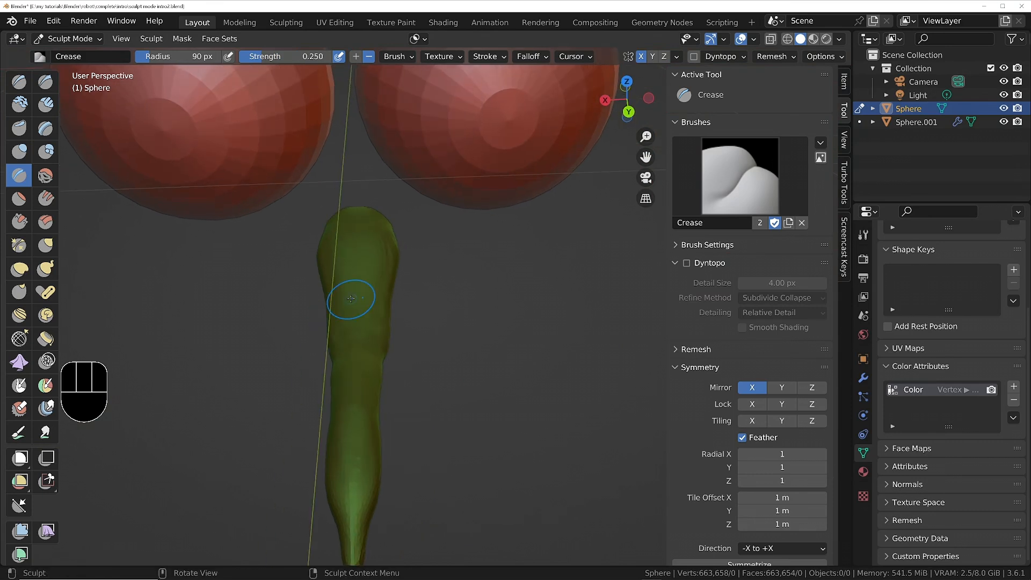
{"action": "left_click_drag", "start_coordinate": [359, 264], "coordinate": [359, 297]}
{"action": "left_click_drag", "start_coordinate": [364, 334], "coordinate": [363, 322]}
{"action": "key", "text": "f"}
{"action": "left_click", "coordinate": [350, 303]}
{"action": "left_click_drag", "start_coordinate": [352, 255], "coordinate": [360, 282]}
{"action": "key", "text": "f"}
{"action": "key", "text": "f"}
{"action": "left_click", "coordinate": [359, 255]}
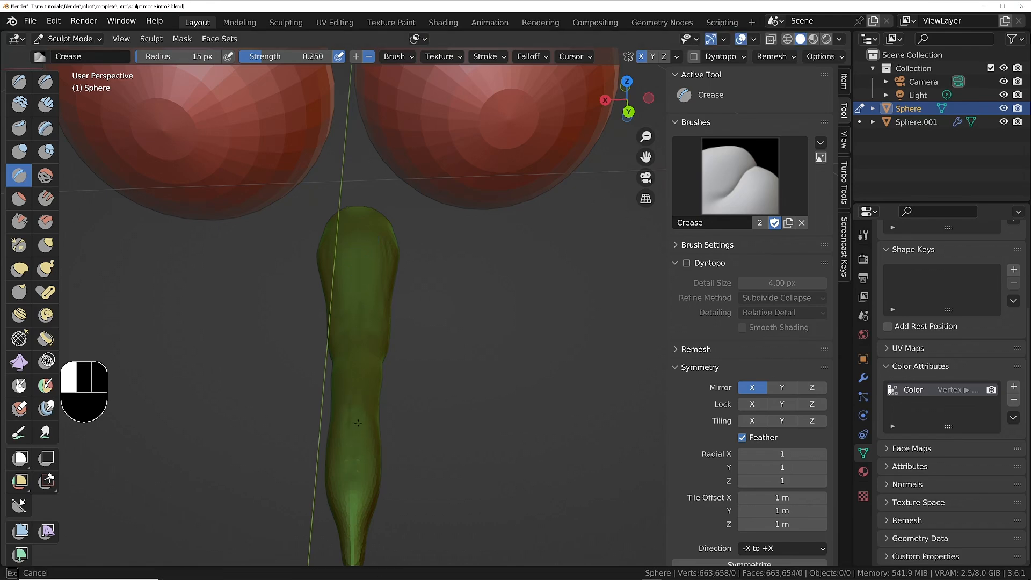
{"action": "left_click_drag", "start_coordinate": [354, 428], "coordinate": [353, 456]}
{"action": "mouse_move", "coordinate": [353, 457]}
{"action": "middle_mouse_down"}
{"action": "mouse_move", "coordinate": [403, 419]}
{"action": "mouse_move", "coordinate": [359, 440]}
{"action": "middle_mouse_up"}
Raise the Crease brush strength to 0.485 and carve the centre groove down toward the tongue's tip.
{"action": "scroll", "coordinate": [360, 440], "scroll_direction": "up", "scroll_amount": 3}
{"action": "middle_click_drag", "start_coordinate": [359, 440], "coordinate": [362, 280], "text": "shift"}
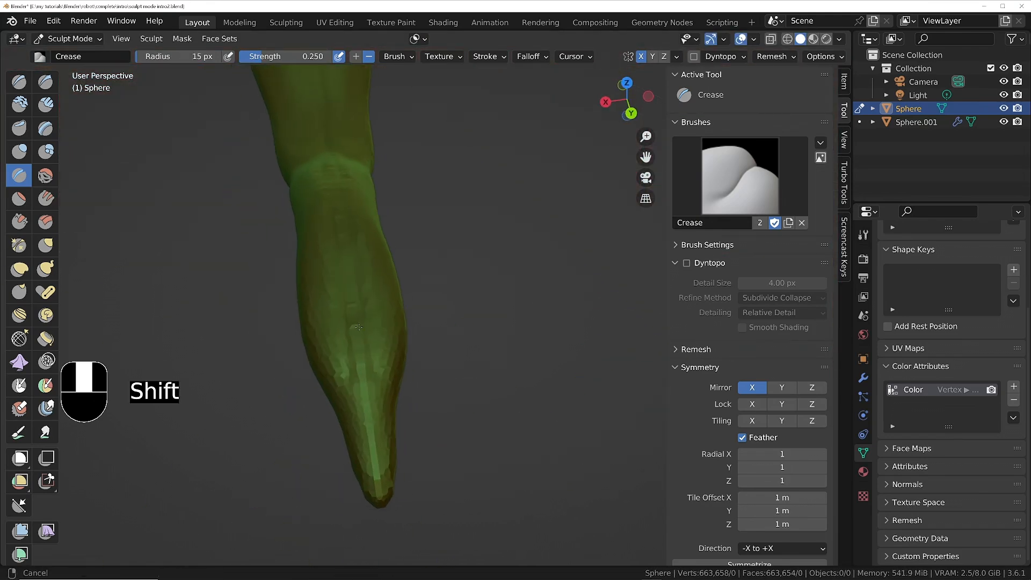
{"action": "left_click_drag", "start_coordinate": [359, 301], "coordinate": [362, 322]}
{"action": "right_click", "coordinate": [306, 226]}
{"action": "left_click_drag", "start_coordinate": [292, 242], "coordinate": [317, 242]}
{"action": "left_click_drag", "start_coordinate": [365, 306], "coordinate": [379, 418]}
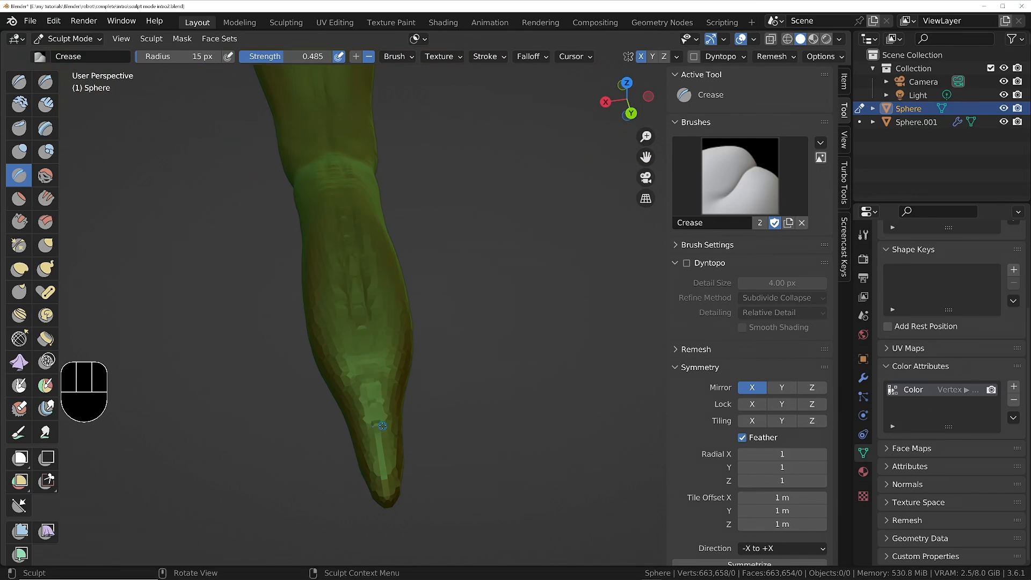
{"action": "mouse_move", "coordinate": [325, 354]}
{"action": "middle_mouse_down"}
{"action": "mouse_move", "coordinate": [247, 349]}
{"action": "mouse_move", "coordinate": [309, 342]}
{"action": "middle_mouse_up"}
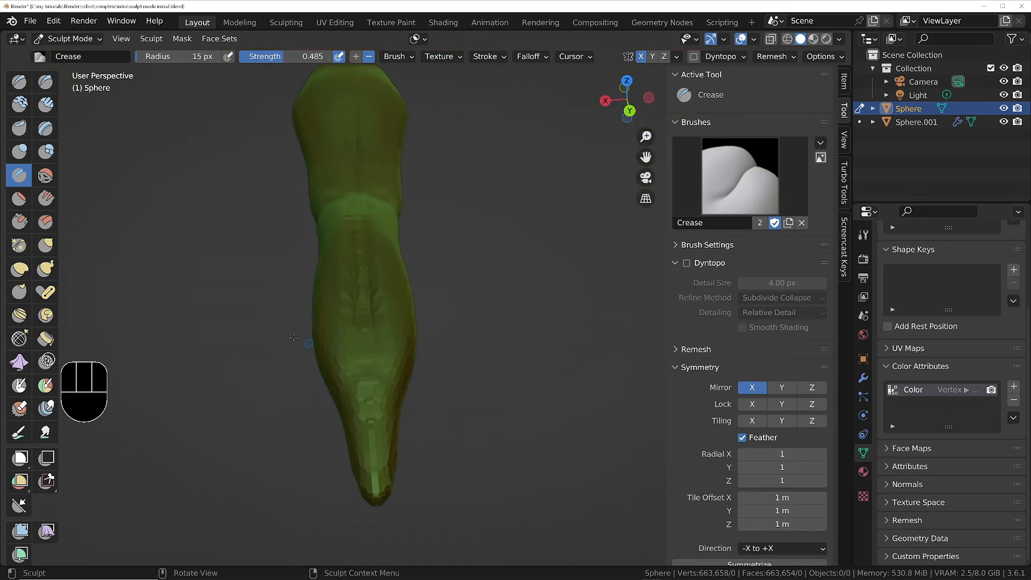
Carve the groove down the tongue's centre with the Draw brush in subtract mode, raising its strength to 0.306.
{"action": "left_click", "coordinate": [19, 80]}
{"action": "left_click_drag", "start_coordinate": [351, 108], "coordinate": [350, 110], "text": "ctrl"}
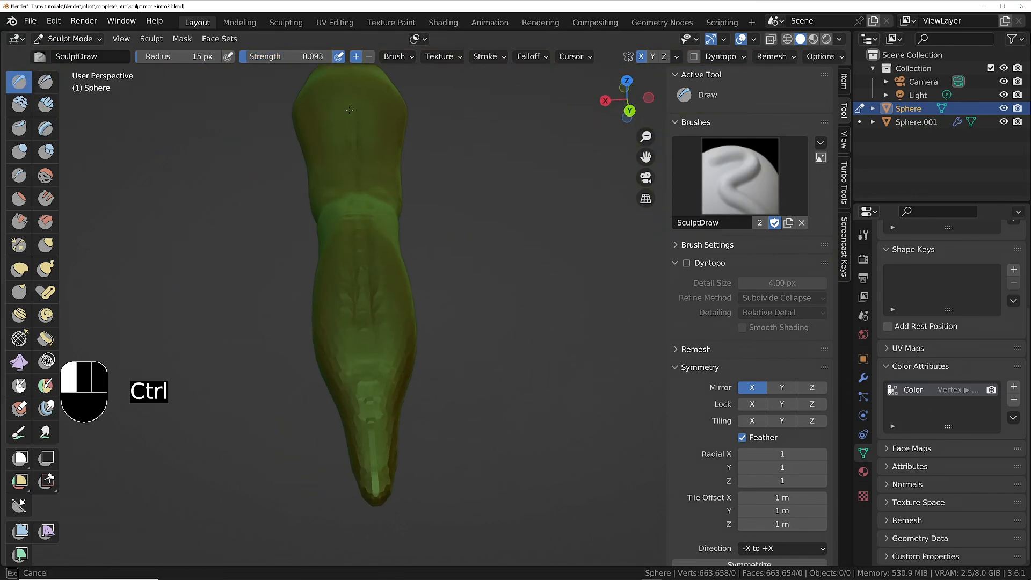
{"action": "left_click_drag", "start_coordinate": [362, 307], "coordinate": [364, 318], "text": "ctrl"}
{"action": "left_click_drag", "start_coordinate": [362, 268], "coordinate": [362, 322], "text": "shift"}
{"action": "middle_click_drag", "start_coordinate": [362, 365], "coordinate": [354, 347]}
{"action": "right_click", "coordinate": [311, 344]}
{"action": "key", "text": "f"}
{"action": "mouse_move", "coordinate": [308, 344]}
{"action": "left_mouse_down"}
{"action": "mouse_move", "coordinate": [331, 344]}
{"action": "mouse_move", "coordinate": [359, 390]}
{"action": "mouse_move", "coordinate": [363, 429]}
{"action": "left_mouse_up"}
{"action": "left_click", "coordinate": [381, 326]}
{"action": "middle_click_drag", "start_coordinate": [363, 375], "coordinate": [370, 405]}
{"action": "left_click_drag", "start_coordinate": [372, 344], "coordinate": [373, 418], "text": "ctrl"}
{"action": "middle_click_drag", "start_coordinate": [375, 322], "coordinate": [378, 366]}
{"action": "left_click_drag", "start_coordinate": [404, 215], "coordinate": [410, 359], "text": "ctrl"}
Set the Draw brush radius to 81 px and shape the tongue's front section.
{"action": "key", "text": "f"}
{"action": "left_click", "coordinate": [421, 354]}
{"action": "left_click_drag", "start_coordinate": [411, 344], "coordinate": [413, 484], "text": "ctrl"}
{"action": "middle_click_drag", "start_coordinate": [379, 403], "coordinate": [467, 322]}
{"action": "left_click_drag", "start_coordinate": [474, 308], "coordinate": [397, 408], "text": "shift"}
{"action": "mouse_move", "coordinate": [376, 456]}
{"action": "middle_mouse_down"}
{"action": "mouse_move", "coordinate": [337, 438]}
{"action": "mouse_move", "coordinate": [349, 413]}
{"action": "middle_mouse_up"}
Build up the tongue's underside with lengthwise Clay brush strokes at 81 px radius and 0.500 strength.
{"action": "scroll", "coordinate": [322, 411], "scroll_direction": "down", "scroll_amount": 3}
{"action": "mouse_move", "coordinate": [280, 403]}
{"action": "middle_mouse_down"}
{"action": "mouse_move", "coordinate": [397, 376]}
{"action": "mouse_move", "coordinate": [416, 324]}
{"action": "mouse_move", "coordinate": [412, 257]}
{"action": "middle_mouse_up"}
{"action": "left_click_drag", "start_coordinate": [273, 438], "coordinate": [344, 448], "text": "shift"}
{"action": "mouse_move", "coordinate": [343, 448]}
{"action": "middle_mouse_down"}
{"action": "mouse_move", "coordinate": [329, 453]}
{"action": "mouse_move", "coordinate": [337, 438]}
{"action": "mouse_move", "coordinate": [340, 456]}
{"action": "middle_mouse_up"}
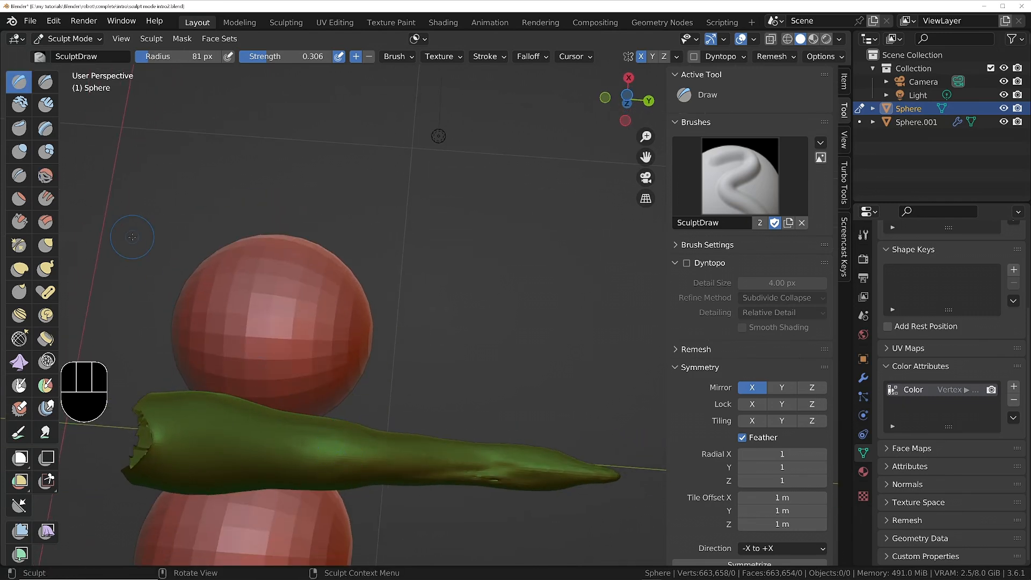
{"action": "left_click", "coordinate": [19, 105]}
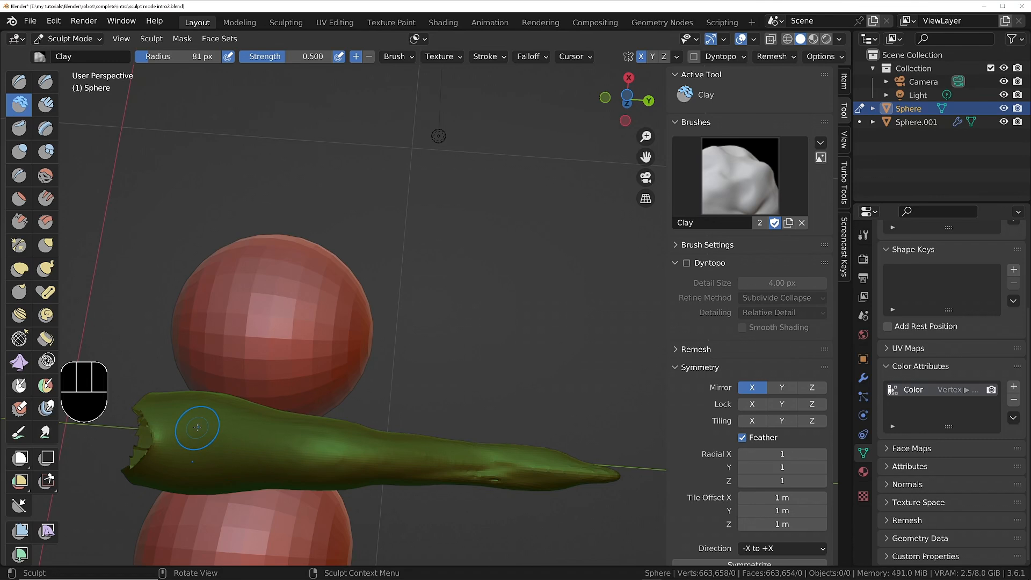
{"action": "left_click_drag", "start_coordinate": [197, 427], "coordinate": [224, 433]}
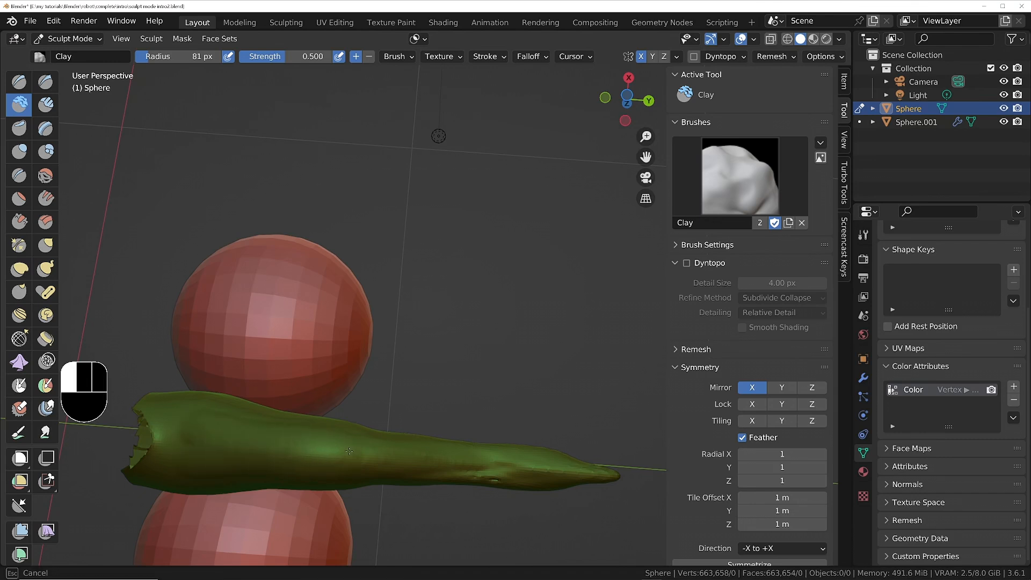
{"action": "left_click_drag", "start_coordinate": [349, 451], "coordinate": [394, 458]}
{"action": "left_click_drag", "start_coordinate": [184, 407], "coordinate": [275, 436]}
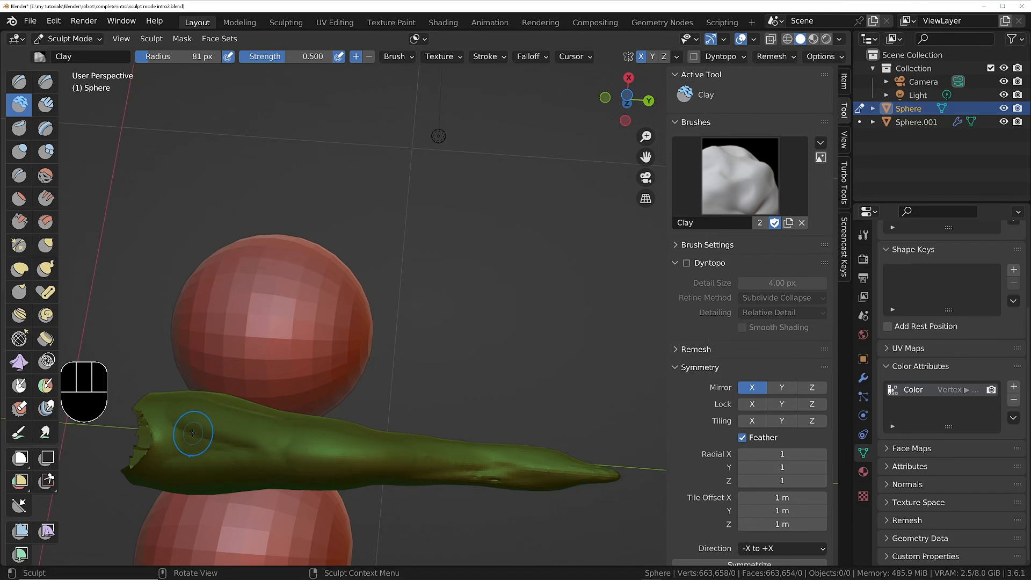
{"action": "left_click_drag", "start_coordinate": [193, 434], "coordinate": [282, 453]}
{"action": "left_click_drag", "start_coordinate": [471, 464], "coordinate": [437, 473]}
{"action": "middle_click_drag", "start_coordinate": [437, 472], "coordinate": [159, 357]}
{"action": "left_click_drag", "start_coordinate": [289, 434], "coordinate": [276, 425], "text": "shift"}
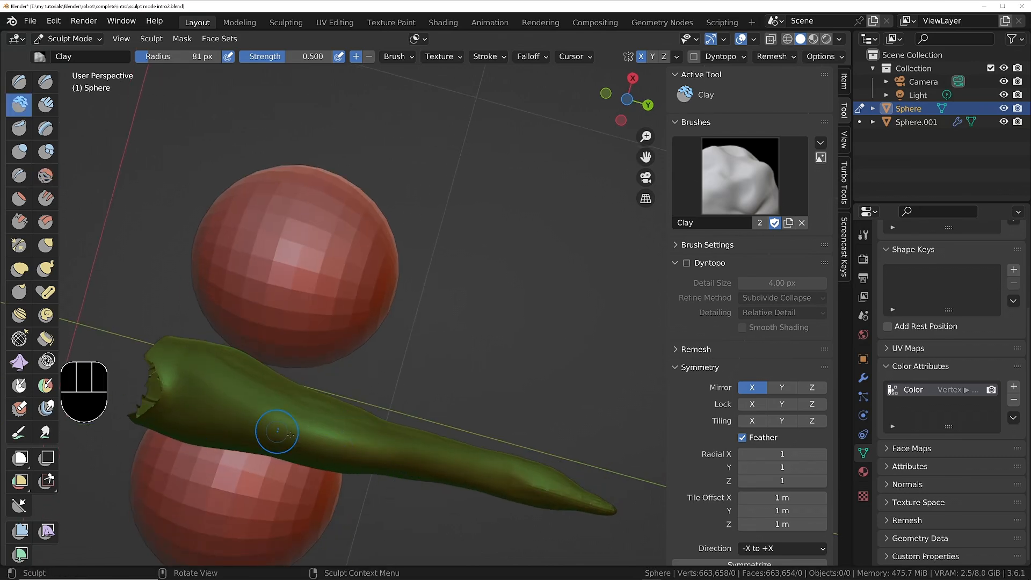
Reduce the Clay brush radius to 22 px and add fine strokes along the middle of the tongue's underside.
{"action": "middle_click_drag", "start_coordinate": [276, 426], "coordinate": [308, 392]}
{"action": "key", "text": "f"}
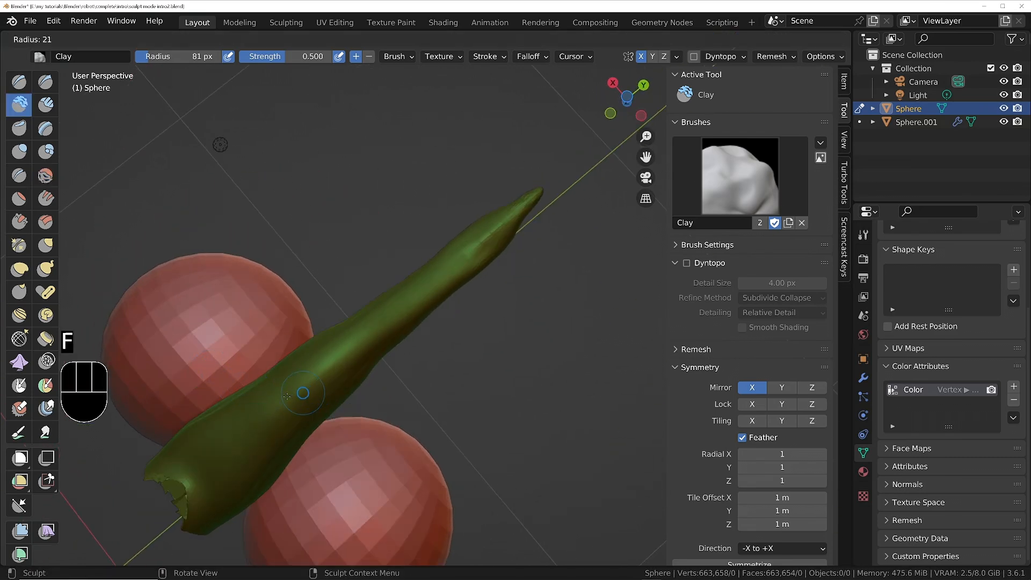
{"action": "left_click", "coordinate": [304, 392]}
{"action": "key", "text": "f"}
{"action": "left_click", "coordinate": [293, 397]}
{"action": "left_click_drag", "start_coordinate": [402, 309], "coordinate": [356, 347]}
{"action": "left_click_drag", "start_coordinate": [344, 356], "coordinate": [317, 378]}
{"action": "left_click_drag", "start_coordinate": [306, 387], "coordinate": [282, 407]}
{"action": "mouse_move", "coordinate": [269, 418]}
{"action": "left_mouse_down"}
{"action": "mouse_move", "coordinate": [255, 427]}
{"action": "mouse_move", "coordinate": [269, 401]}
{"action": "left_mouse_up"}
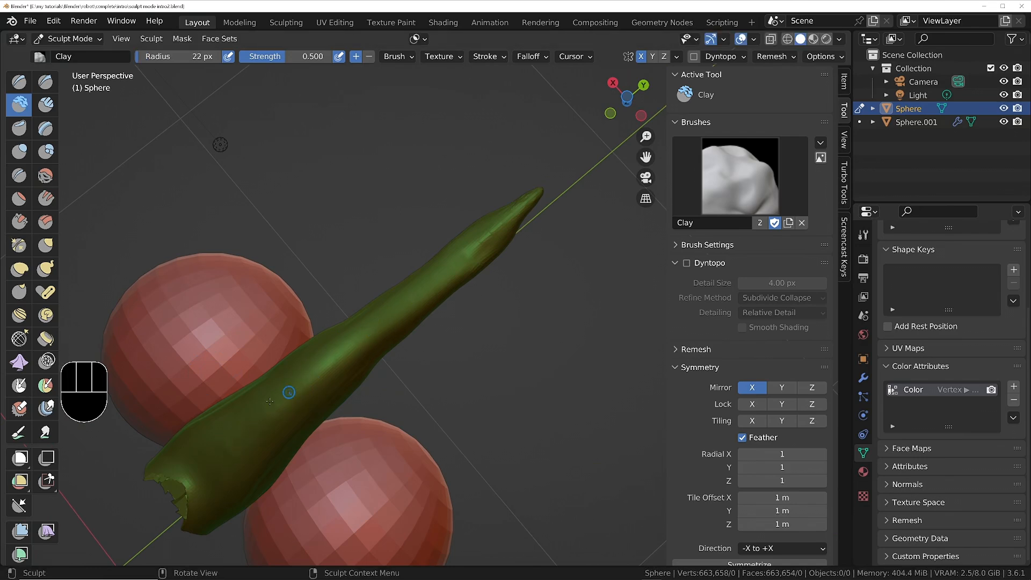
Try a Clay Strips stroke along the tongue's underside with the radius set to 245 px and strength 0.600.
{"action": "middle_click_drag", "start_coordinate": [259, 411], "coordinate": [234, 371]}
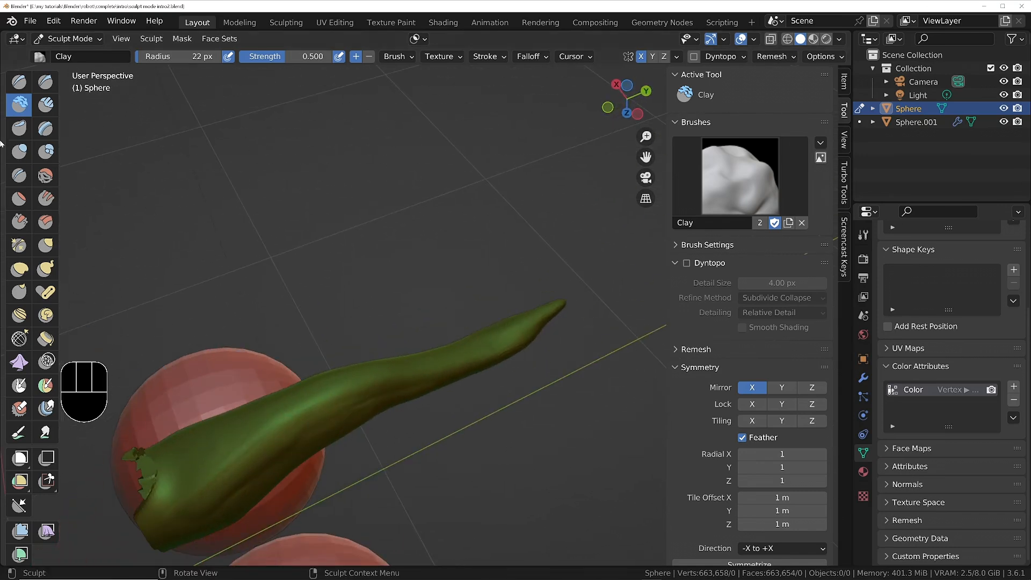
{"action": "left_click", "coordinate": [46, 109]}
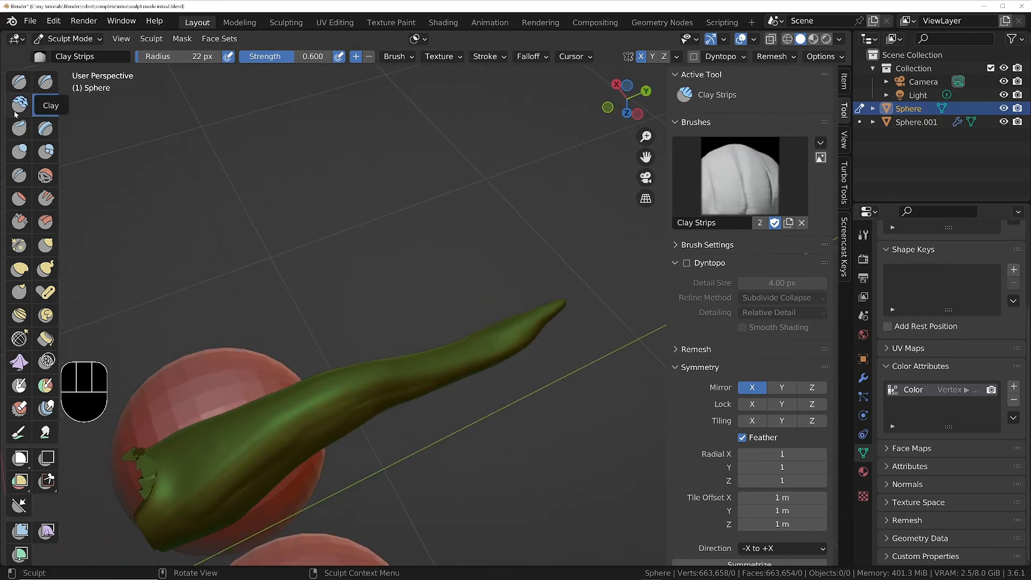
{"action": "scroll", "coordinate": [269, 436], "scroll_direction": "up", "scroll_amount": 1}
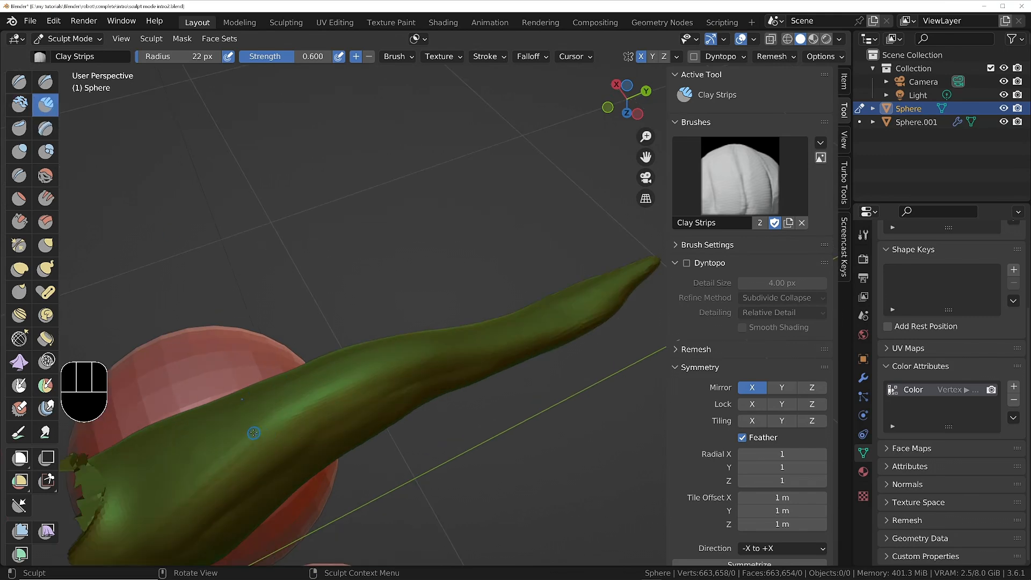
{"action": "key", "text": "f"}
{"action": "left_click", "coordinate": [328, 434]}
{"action": "left_click_drag", "start_coordinate": [221, 461], "coordinate": [467, 350]}
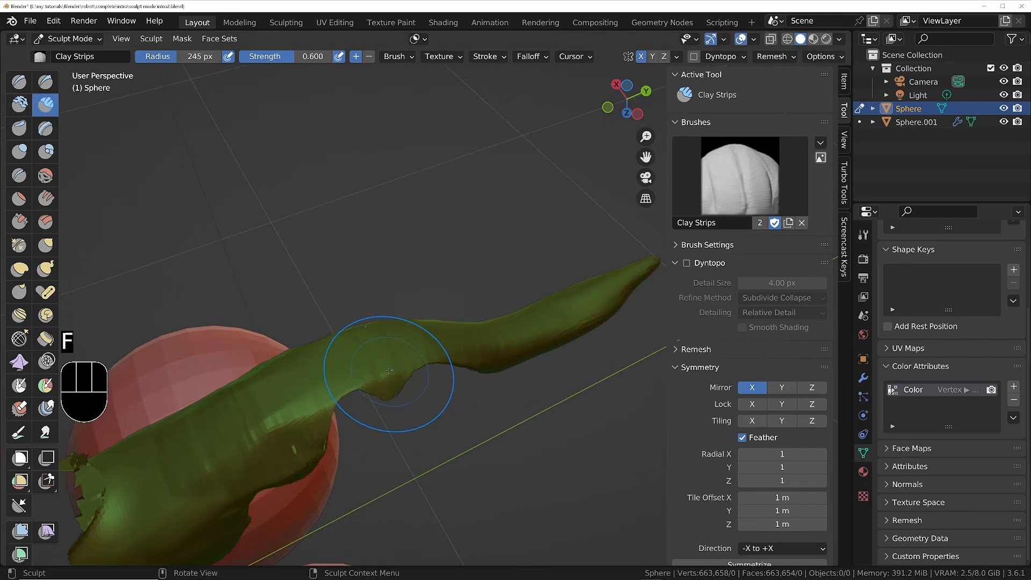
{"action": "key", "text": "ctrl+z"}
Reveal the whole head again and merge everything into one face set with Face Set from Visible.
{"action": "mouse_move", "coordinate": [369, 372]}
{"action": "middle_mouse_down"}
{"action": "mouse_move", "coordinate": [404, 475]}
{"action": "mouse_move", "coordinate": [414, 368]}
{"action": "mouse_move", "coordinate": [424, 385]}
{"action": "mouse_move", "coordinate": [479, 309]}
{"action": "middle_mouse_up"}
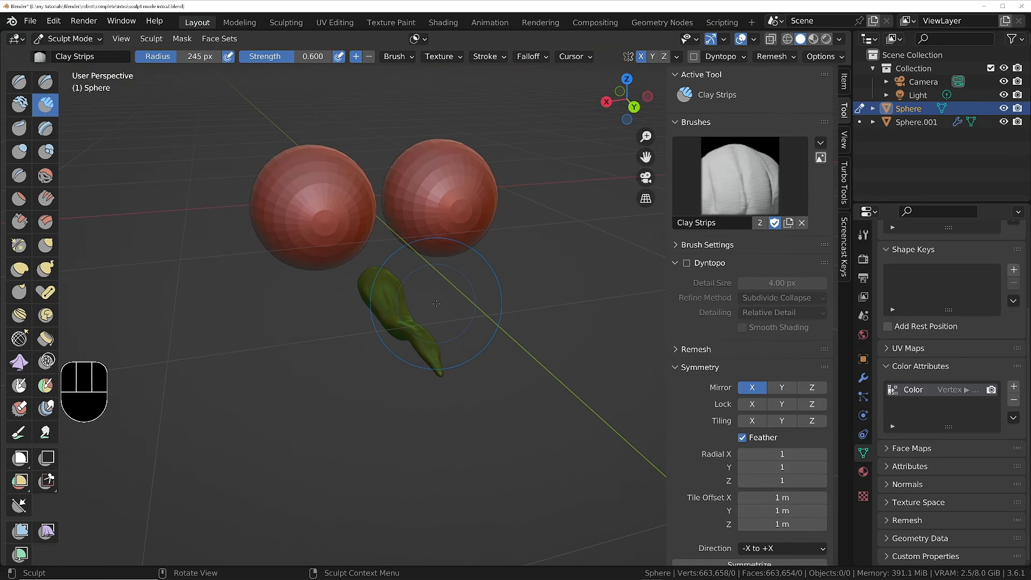
{"action": "key", "text": "alt+h"}
{"action": "middle_click_drag", "start_coordinate": [436, 303], "coordinate": [414, 245]}
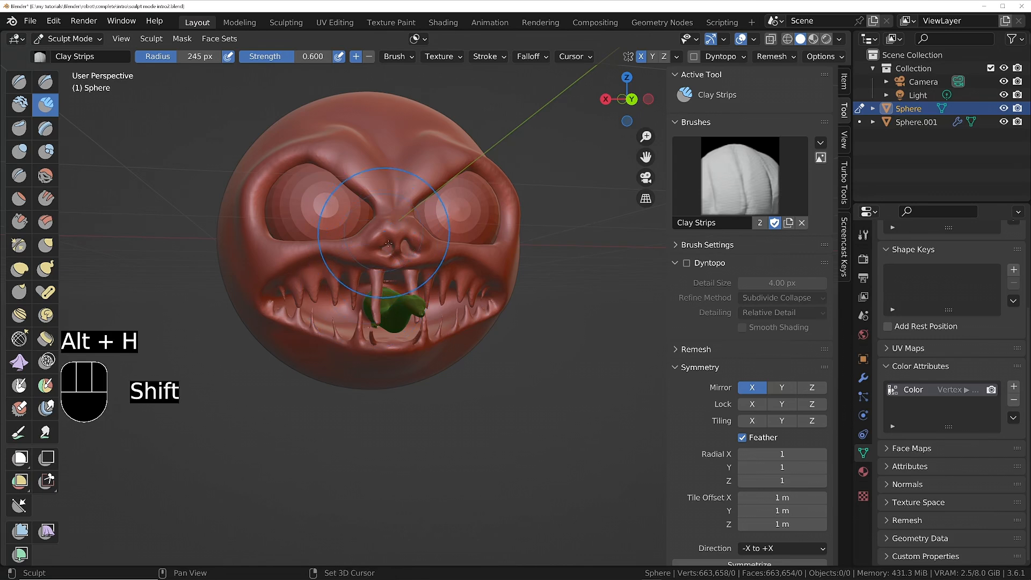
{"action": "middle_click_drag", "start_coordinate": [367, 283], "coordinate": [410, 247], "text": "shift"}
{"action": "left_click", "coordinate": [233, 39]}
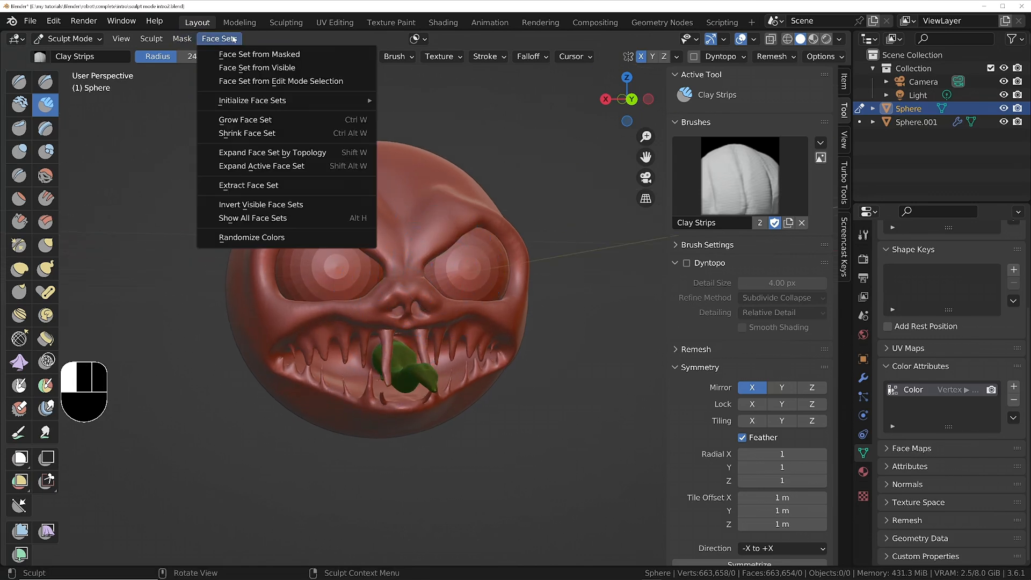
{"action": "left_click", "coordinate": [280, 68]}
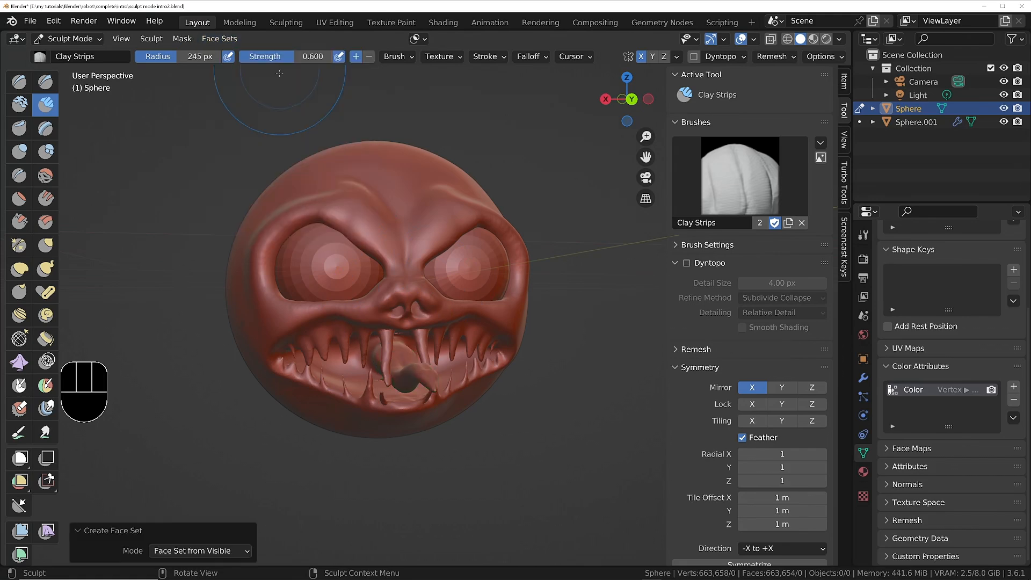
Smooth the jagged seams where the tongue's base meets the mouth, using a 245 px radius and 0.287 strength.
{"action": "mouse_move", "coordinate": [376, 322]}
{"action": "middle_mouse_down"}
{"action": "mouse_move", "coordinate": [533, 319]}
{"action": "mouse_move", "coordinate": [457, 322]}
{"action": "mouse_move", "coordinate": [441, 290]}
{"action": "mouse_move", "coordinate": [385, 291]}
{"action": "mouse_move", "coordinate": [413, 326]}
{"action": "mouse_move", "coordinate": [503, 295]}
{"action": "mouse_move", "coordinate": [287, 459]}
{"action": "mouse_move", "coordinate": [302, 454]}
{"action": "middle_mouse_up"}
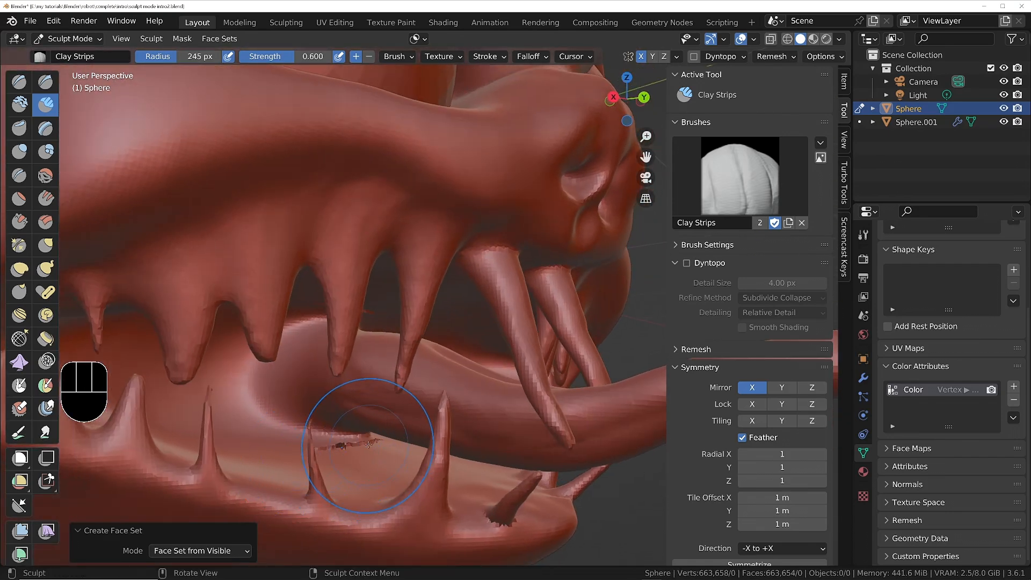
{"action": "middle_click_drag", "start_coordinate": [368, 444], "coordinate": [363, 436]}
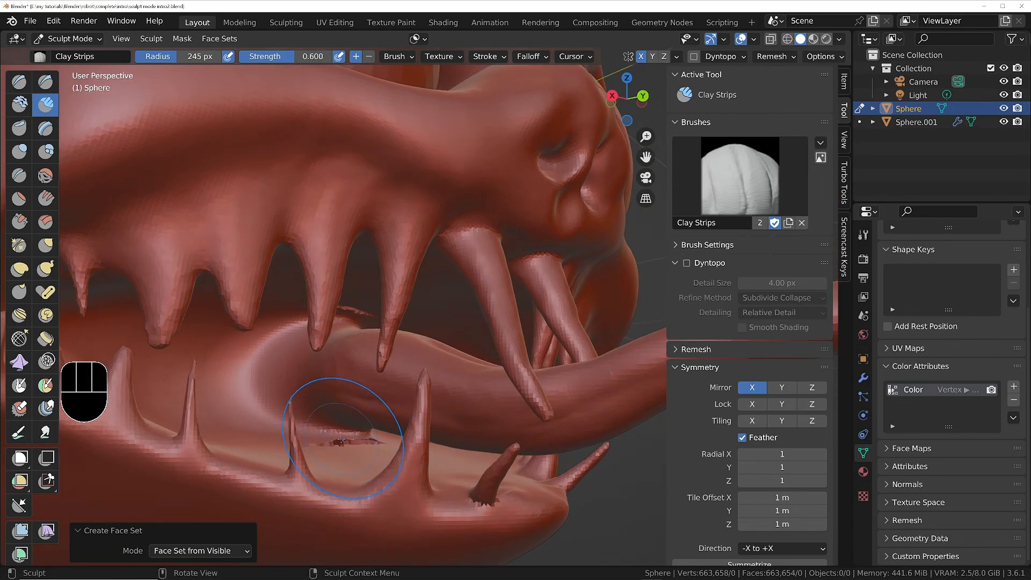
{"action": "left_click", "coordinate": [44, 177]}
{"action": "scroll", "coordinate": [357, 432], "scroll_direction": "up", "scroll_amount": 5}
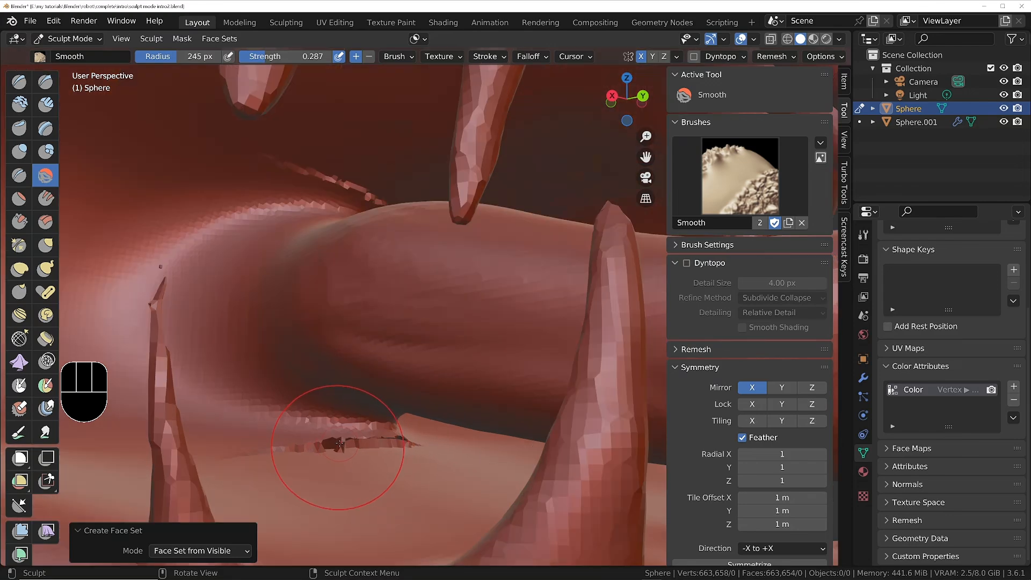
{"action": "mouse_move", "coordinate": [383, 444]}
{"action": "left_mouse_down"}
{"action": "mouse_move", "coordinate": [258, 460]}
{"action": "mouse_move", "coordinate": [344, 450]}
{"action": "left_mouse_up"}
{"action": "left_click_drag", "start_coordinate": [370, 214], "coordinate": [338, 215]}
{"action": "middle_click_drag", "start_coordinate": [338, 225], "coordinate": [231, 241]}
Raise the Smooth brush strength to 0.587 and even out the remaining rough seams around the tongue's base.
{"action": "right_click", "coordinate": [234, 469]}
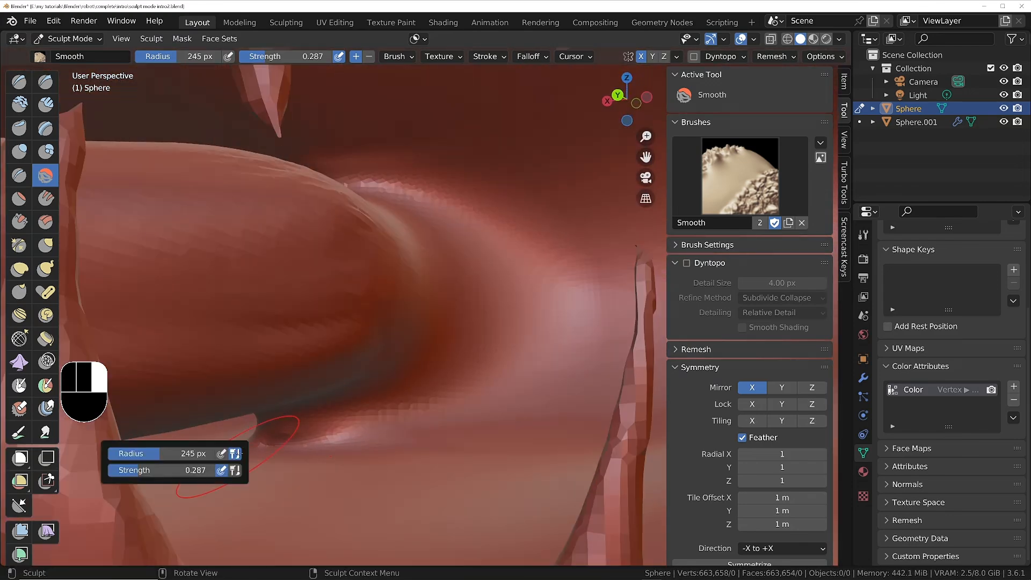
{"action": "left_click_drag", "start_coordinate": [178, 471], "coordinate": [212, 470]}
{"action": "mouse_move", "coordinate": [322, 438]}
{"action": "left_mouse_down"}
{"action": "mouse_move", "coordinate": [457, 391]}
{"action": "mouse_move", "coordinate": [414, 242]}
{"action": "left_mouse_up"}
{"action": "scroll", "coordinate": [424, 269], "scroll_direction": "down", "scroll_amount": 7}
{"action": "middle_click_drag", "start_coordinate": [376, 279], "coordinate": [467, 263]}
{"action": "mouse_move", "coordinate": [161, 268]}
{"action": "middle_mouse_down", "text": "shift"}
{"action": "mouse_move", "coordinate": [140, 258]}
{"action": "mouse_move", "coordinate": [268, 333]}
{"action": "middle_mouse_up", "text": "shift"}
{"action": "middle_click_drag", "start_coordinate": [268, 333], "coordinate": [257, 357], "text": "ctrl"}
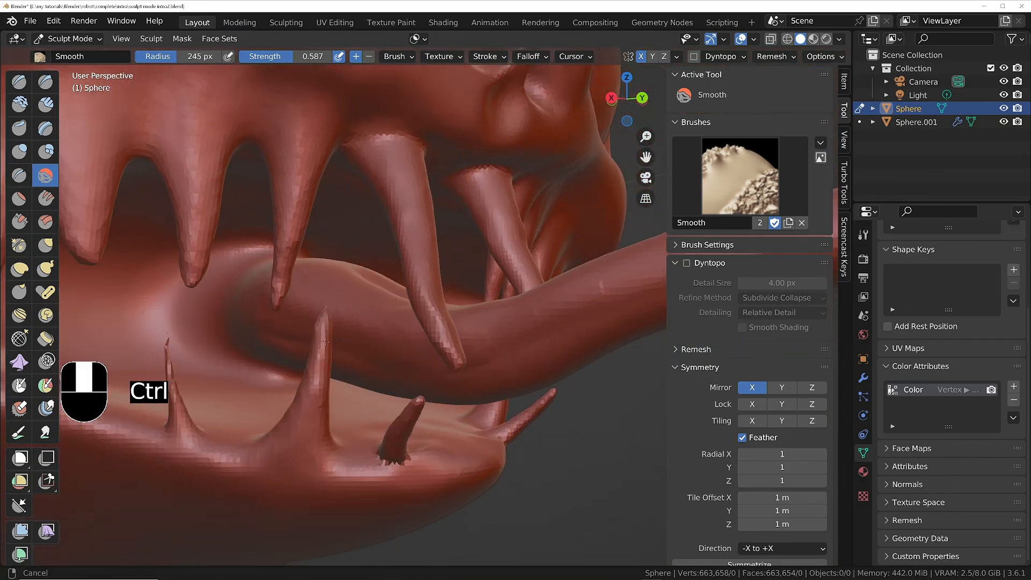
Mark the small floating fragment above the thin lower tooth with its own face set using Draw Face Sets.
{"action": "mouse_move", "coordinate": [133, 356]}
{"action": "middle_mouse_down", "text": "ctrl"}
{"action": "mouse_move", "coordinate": [246, 302]}
{"action": "mouse_move", "coordinate": [284, 322]}
{"action": "mouse_move", "coordinate": [493, 364]}
{"action": "middle_mouse_up", "text": "ctrl"}
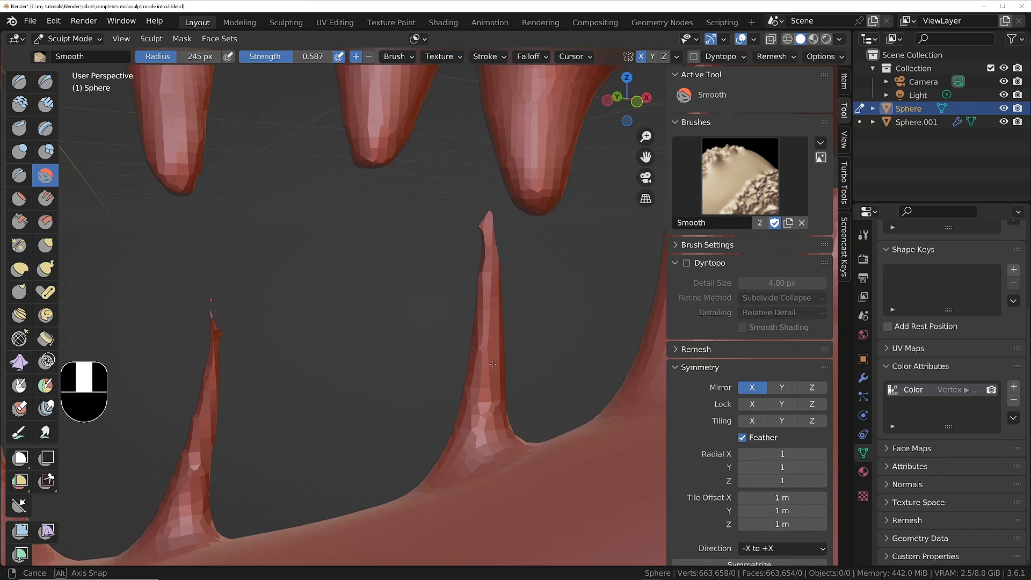
{"action": "mouse_move", "coordinate": [200, 347]}
{"action": "middle_mouse_down", "text": "ctrl"}
{"action": "mouse_move", "coordinate": [241, 337]}
{"action": "mouse_move", "coordinate": [300, 347]}
{"action": "middle_mouse_up", "text": "ctrl"}
{"action": "mouse_move", "coordinate": [299, 347]}
{"action": "middle_mouse_down"}
{"action": "mouse_move", "coordinate": [376, 346]}
{"action": "mouse_move", "coordinate": [285, 341]}
{"action": "middle_mouse_up"}
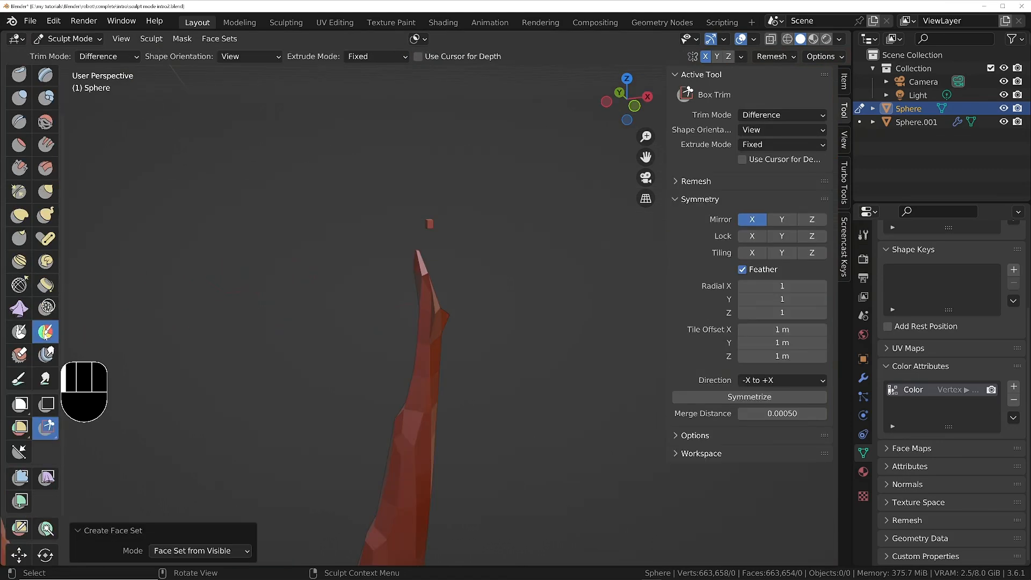
{"action": "left_click", "coordinate": [45, 331]}
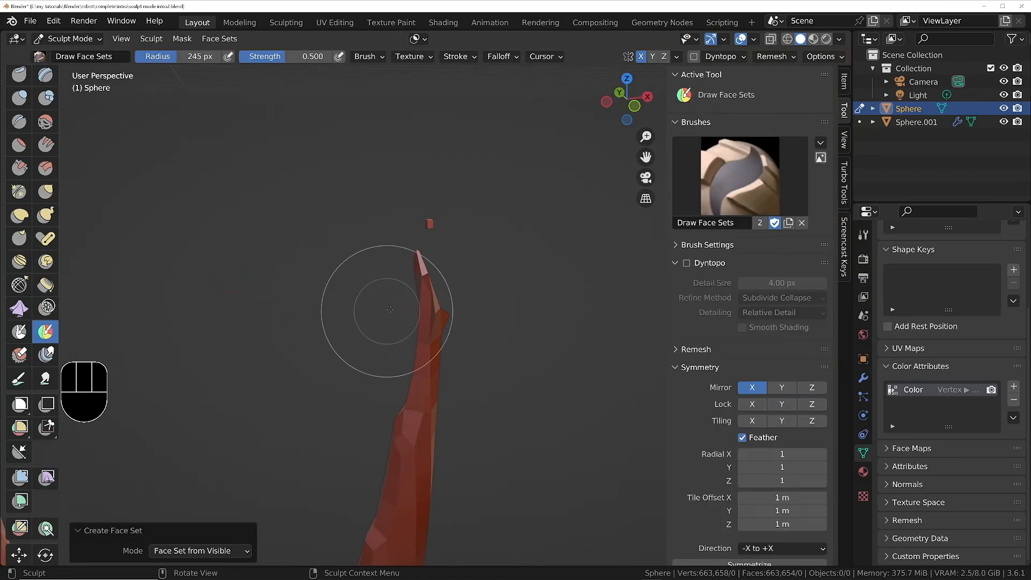
{"action": "scroll", "coordinate": [433, 226], "scroll_direction": "up", "scroll_amount": 4}
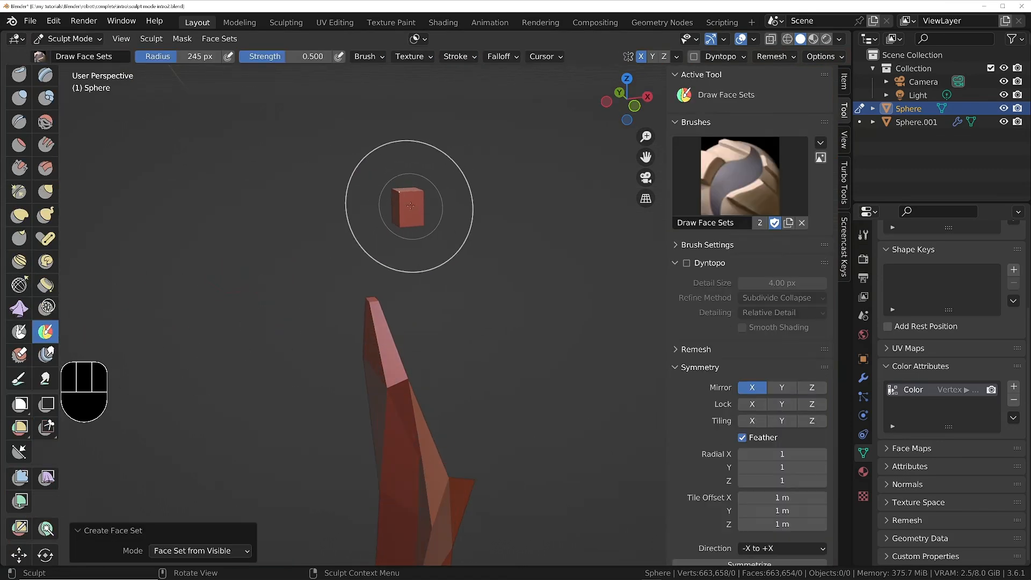
{"action": "mouse_move", "coordinate": [406, 202]}
{"action": "middle_mouse_down"}
{"action": "mouse_move", "coordinate": [432, 201]}
{"action": "mouse_move", "coordinate": [351, 209]}
{"action": "mouse_move", "coordinate": [414, 213]}
{"action": "mouse_move", "coordinate": [381, 231]}
{"action": "mouse_move", "coordinate": [173, 266]}
{"action": "middle_mouse_up"}
{"action": "left_click", "coordinate": [395, 202]}
Examine the mouth, the lower tooth and the marked floating fragment from several angles and distances.
{"action": "scroll", "coordinate": [411, 227], "scroll_direction": "down", "scroll_amount": 8}
{"action": "scroll", "coordinate": [174, 267], "scroll_direction": "down", "scroll_amount": 4}
{"action": "middle_click_drag", "start_coordinate": [130, 226], "coordinate": [241, 268]}
{"action": "middle_click_drag", "start_coordinate": [242, 268], "coordinate": [139, 235], "text": "shift"}
{"action": "scroll", "coordinate": [329, 278], "scroll_direction": "down", "scroll_amount": 2}
{"action": "scroll", "coordinate": [269, 173], "scroll_direction": "up", "scroll_amount": 3}
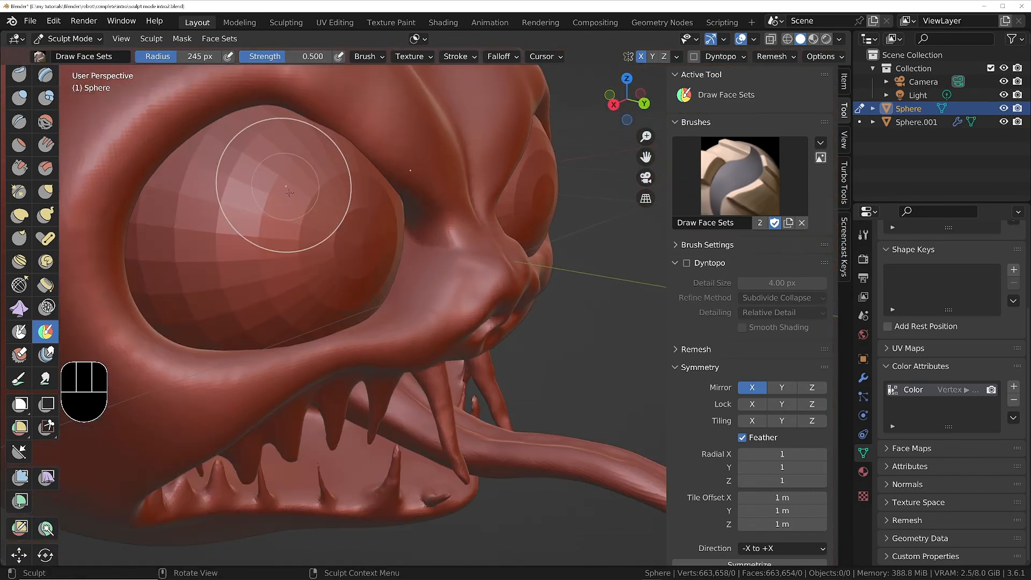
{"action": "scroll", "coordinate": [306, 472], "scroll_direction": "up", "scroll_amount": 7}
{"action": "scroll", "coordinate": [270, 406], "scroll_direction": "up", "scroll_amount": 5}
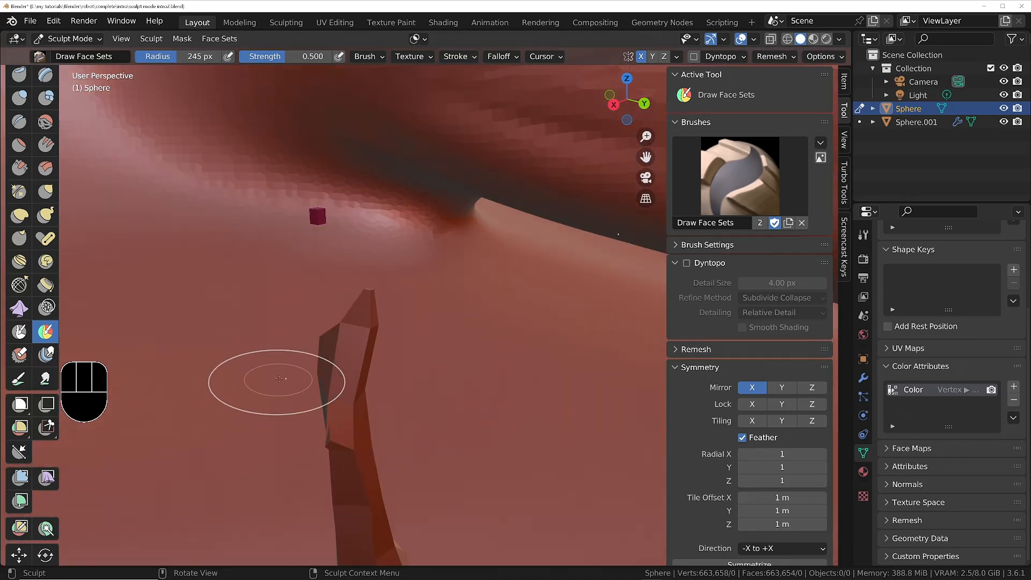
{"action": "middle_click_drag", "start_coordinate": [311, 350], "coordinate": [335, 353]}
{"action": "scroll", "coordinate": [335, 353], "scroll_direction": "up", "scroll_amount": 3}
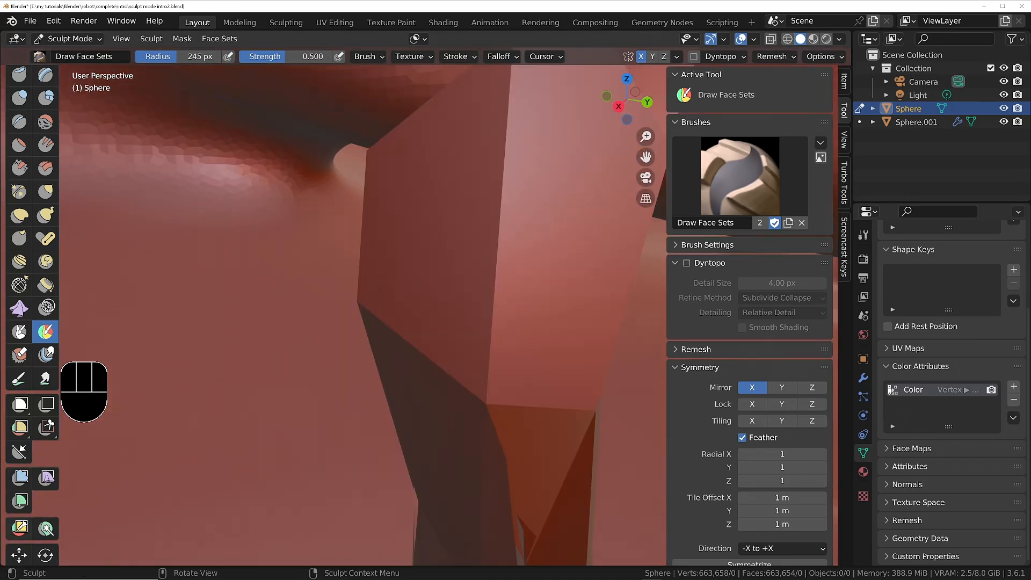
Delete the floating fragment above the lower tooth using Edit Face Set in Delete Geometry mode.
{"action": "left_click", "coordinate": [19, 527]}
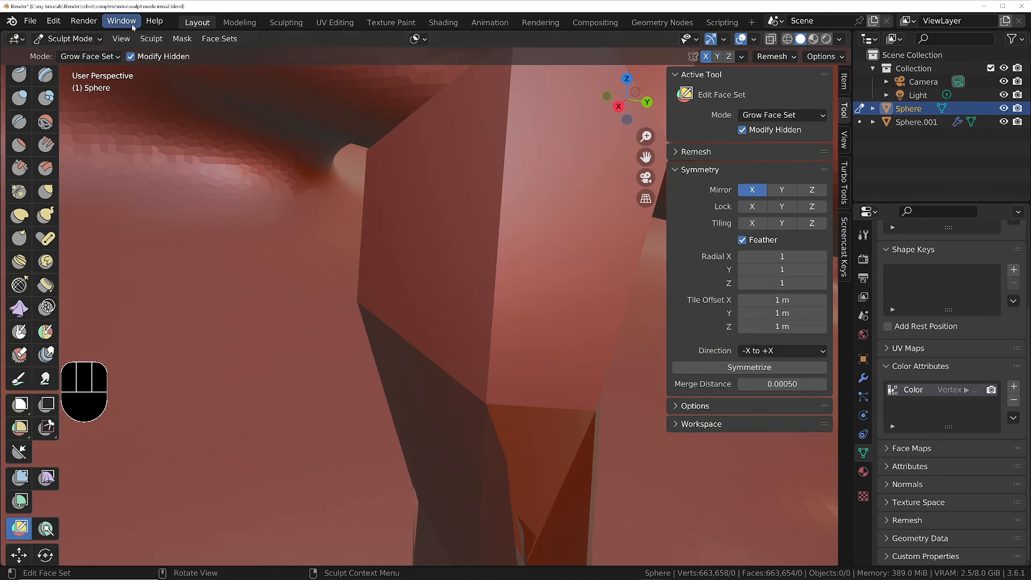
{"action": "scroll", "coordinate": [472, 356], "scroll_direction": "down", "scroll_amount": 10}
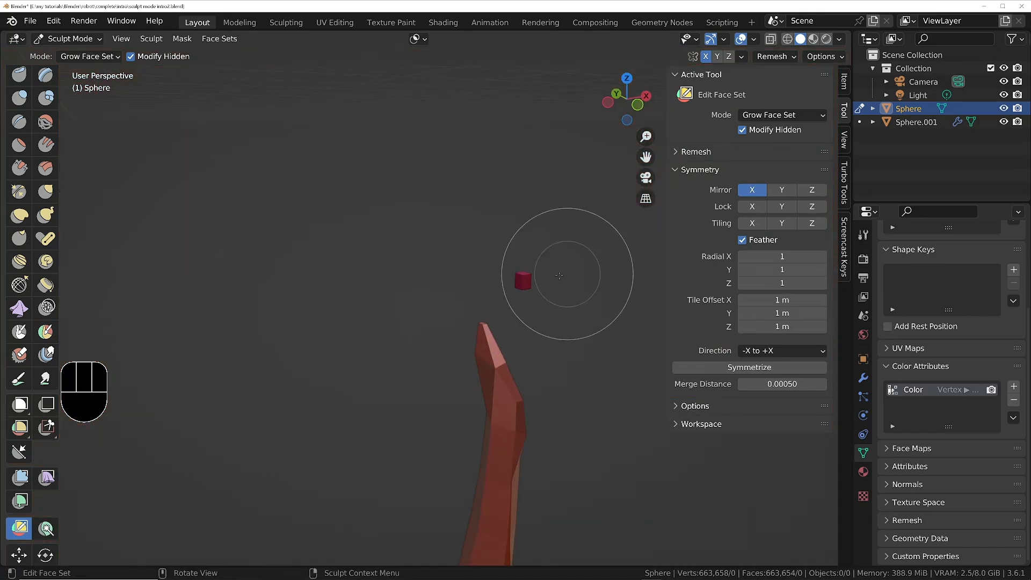
{"action": "left_click", "coordinate": [88, 56]}
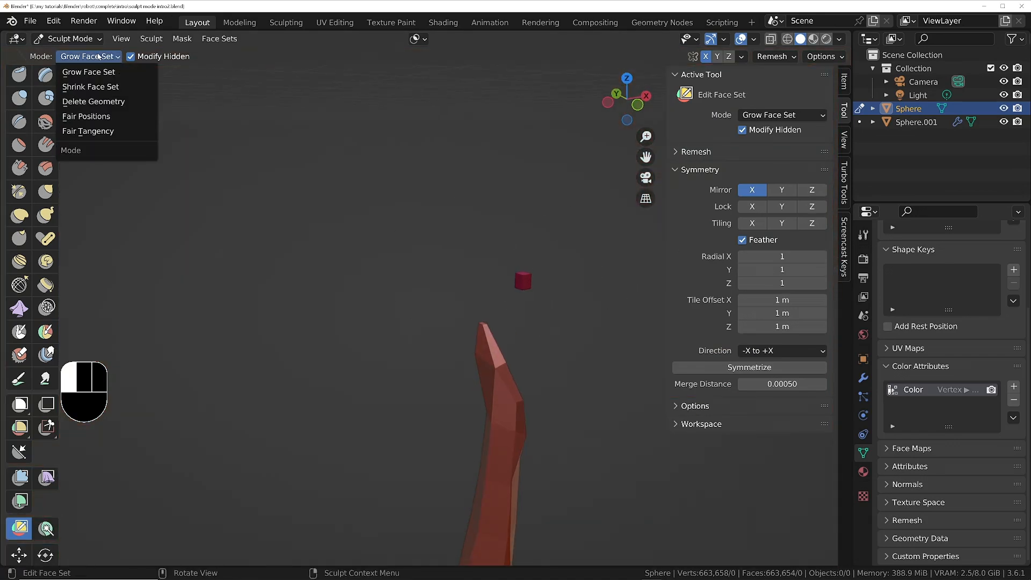
{"action": "left_click", "coordinate": [102, 102]}
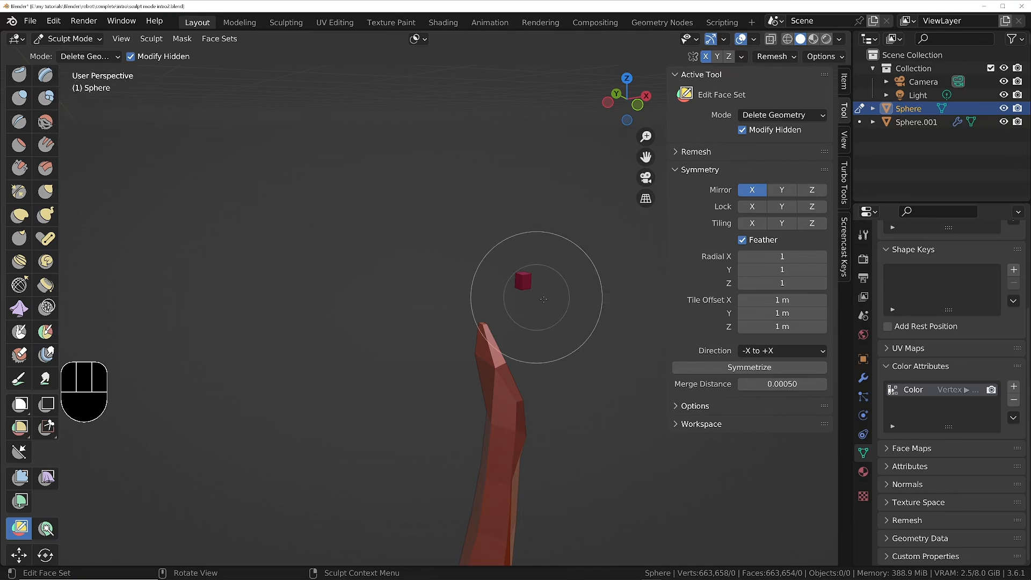
{"action": "left_click", "coordinate": [522, 277]}
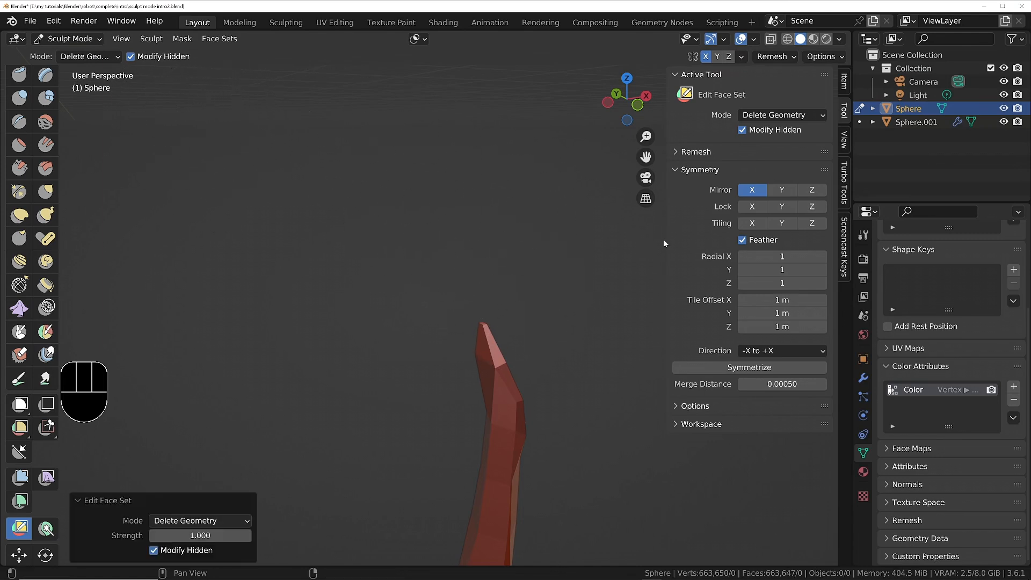
Carve mirrored wrinkles across the forehead above the brows with Draw Sharp at 84 px radius and 0.500 strength.
{"action": "mouse_move", "coordinate": [506, 287]}
{"action": "middle_mouse_down"}
{"action": "mouse_move", "coordinate": [286, 401]}
{"action": "mouse_move", "coordinate": [306, 368]}
{"action": "mouse_move", "coordinate": [349, 368]}
{"action": "middle_mouse_up"}
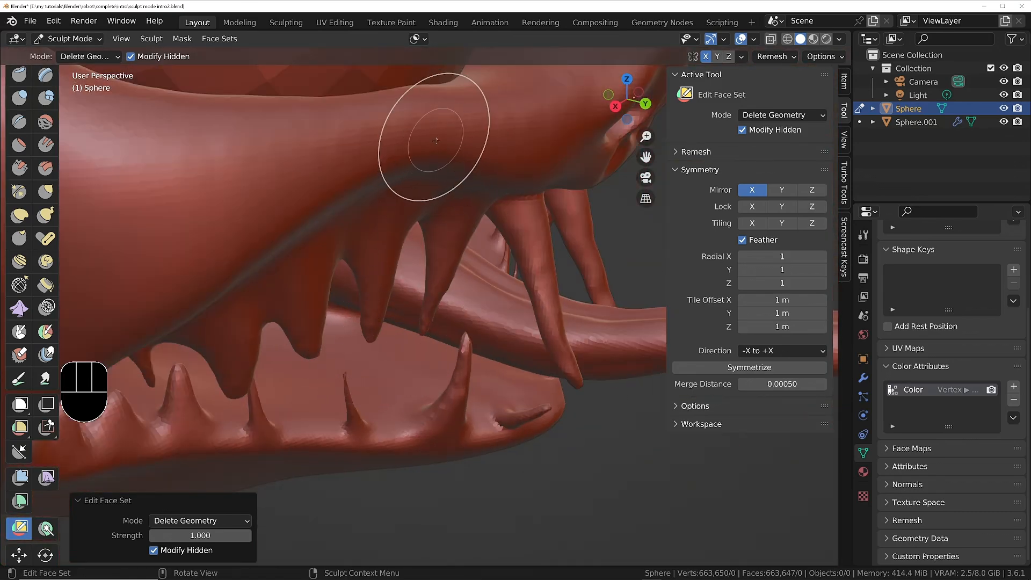
{"action": "scroll", "coordinate": [429, 177], "scroll_direction": "down", "scroll_amount": 5}
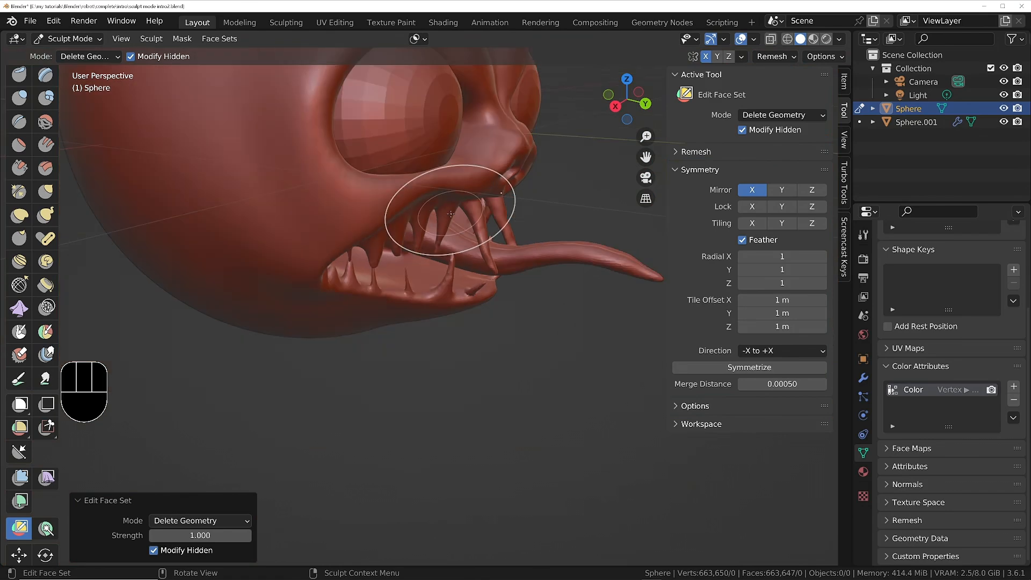
{"action": "middle_click_drag", "start_coordinate": [429, 177], "coordinate": [307, 258]}
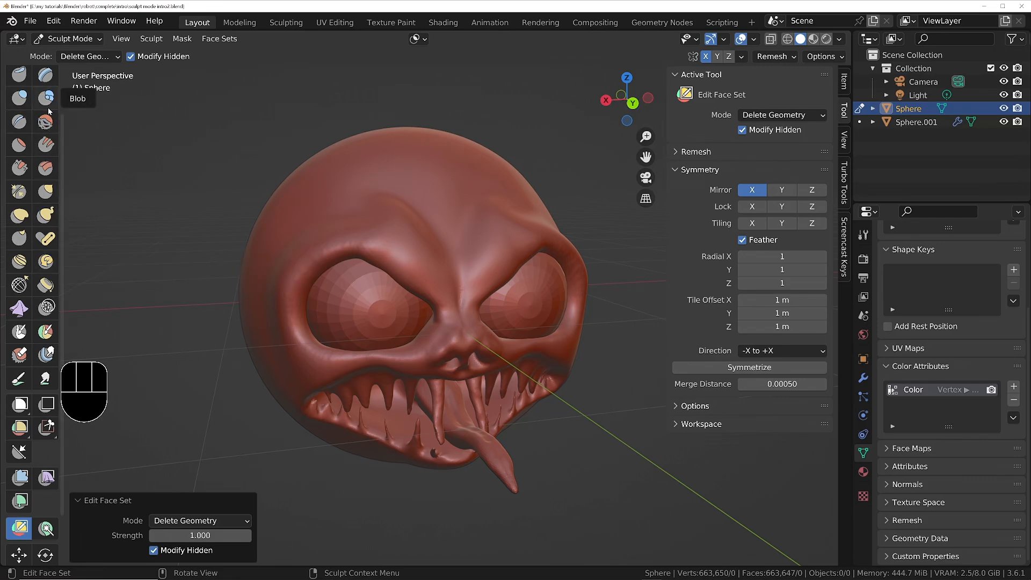
{"action": "left_click", "coordinate": [20, 98]}
{"action": "middle_click_drag", "start_coordinate": [433, 265], "coordinate": [413, 269]}
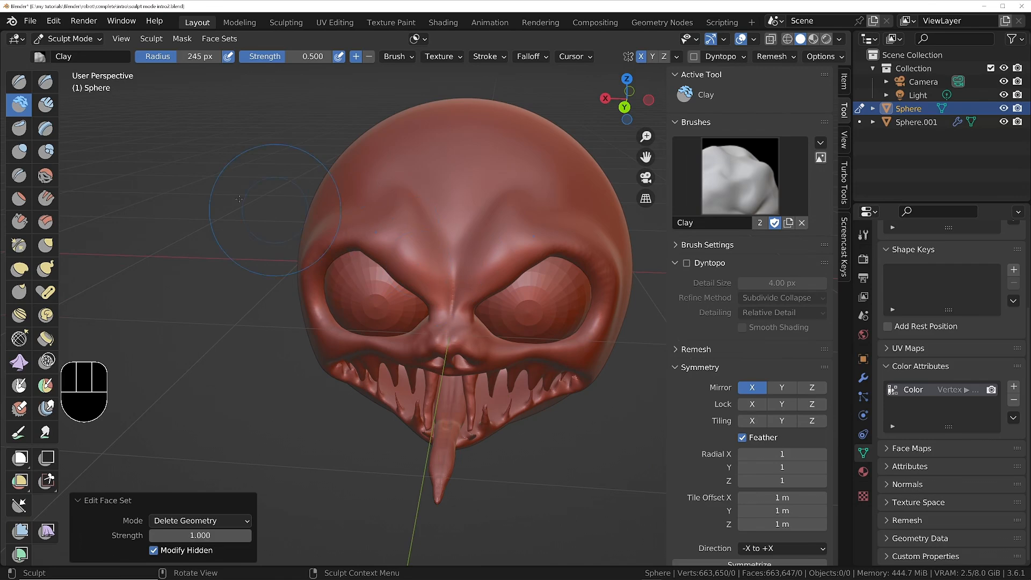
{"action": "left_click", "coordinate": [45, 81]}
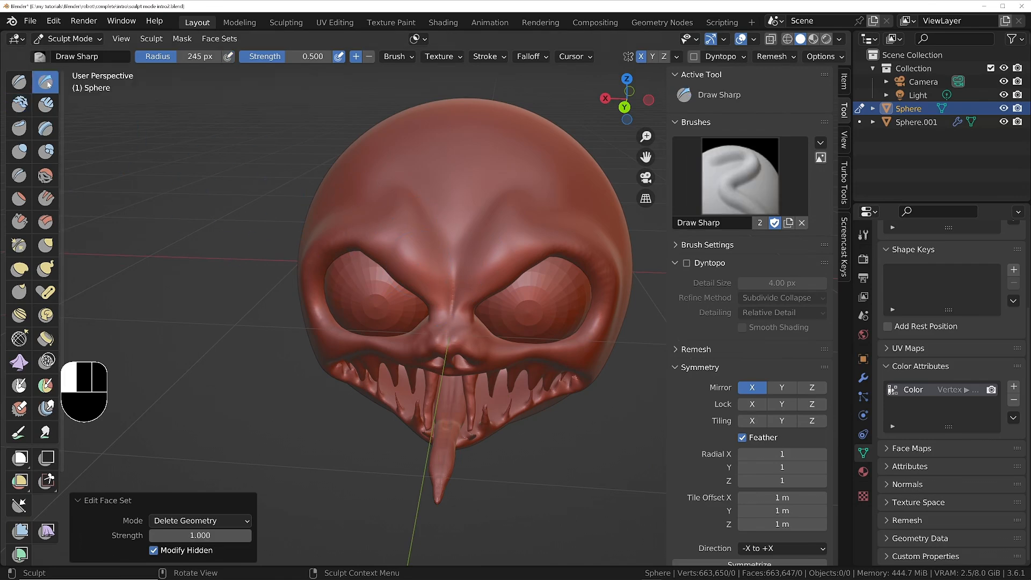
{"action": "scroll", "coordinate": [414, 193], "scroll_direction": "up", "scroll_amount": 3}
{"action": "key", "text": "f"}
{"action": "left_click_drag", "start_coordinate": [484, 219], "coordinate": [398, 176]}
{"action": "left_click_drag", "start_coordinate": [503, 189], "coordinate": [396, 156]}
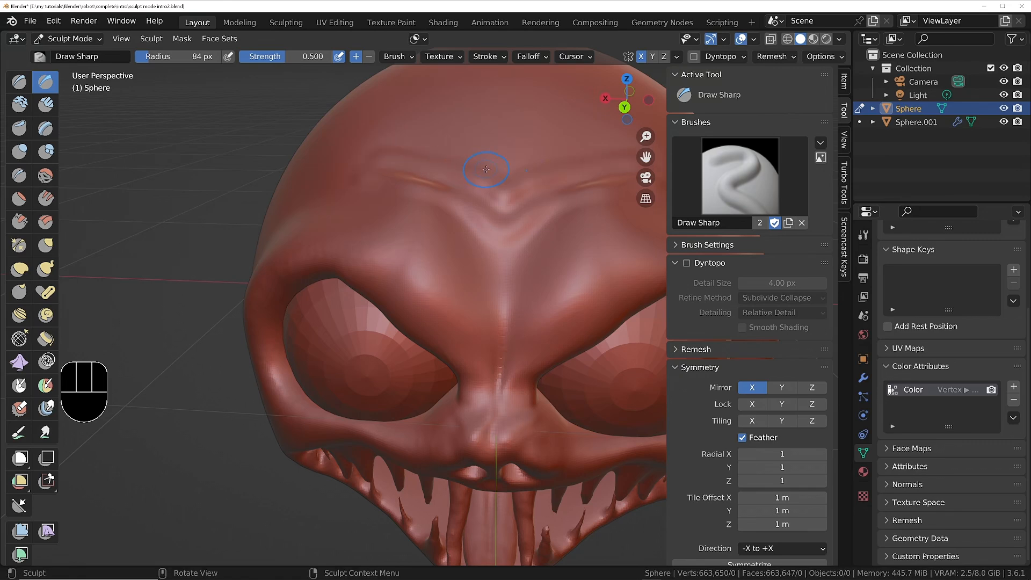
{"action": "mouse_move", "coordinate": [486, 169]}
{"action": "left_mouse_down"}
{"action": "mouse_move", "coordinate": [378, 110]}
{"action": "mouse_move", "coordinate": [438, 119]}
{"action": "mouse_move", "coordinate": [400, 106]}
{"action": "left_mouse_up"}
{"action": "middle_click_drag", "start_coordinate": [477, 167], "coordinate": [462, 324], "text": "ctrl"}
Raise the Draw Sharp strength to 1.000 and add deeper mirrored wrinkles up the forehead towards the crown.
{"action": "scroll", "coordinate": [465, 314], "scroll_direction": "up", "scroll_amount": 3}
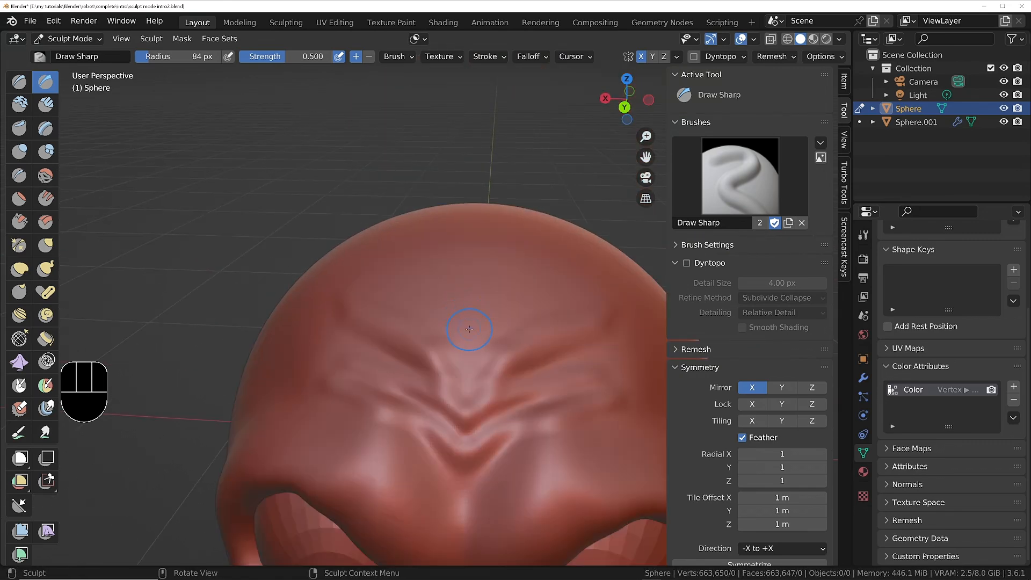
{"action": "right_click", "coordinate": [446, 323]}
{"action": "mouse_move", "coordinate": [371, 339]}
{"action": "left_mouse_down"}
{"action": "mouse_move", "coordinate": [443, 339]}
{"action": "mouse_move", "coordinate": [421, 314]}
{"action": "mouse_move", "coordinate": [346, 283]}
{"action": "left_mouse_up"}
{"action": "left_click_drag", "start_coordinate": [468, 286], "coordinate": [378, 266]}
{"action": "left_click_drag", "start_coordinate": [472, 264], "coordinate": [410, 237]}
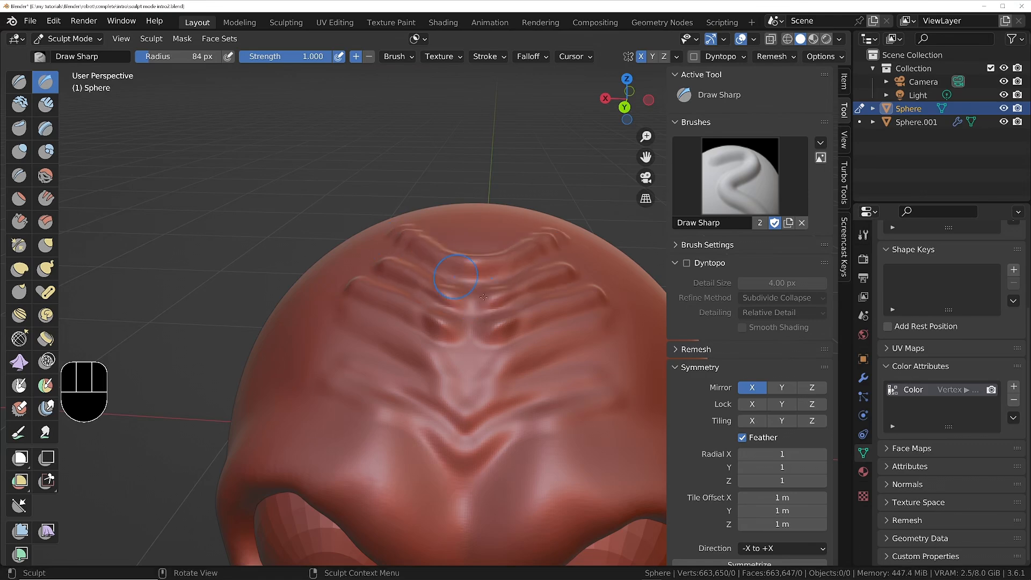
{"action": "middle_click_drag", "start_coordinate": [473, 306], "coordinate": [402, 322]}
{"action": "middle_click_drag", "start_coordinate": [529, 232], "coordinate": [470, 298], "text": "ctrl"}
{"action": "mouse_move", "coordinate": [470, 298]}
{"action": "middle_mouse_down", "text": "shift"}
{"action": "mouse_move", "coordinate": [482, 290]}
{"action": "mouse_move", "coordinate": [456, 322]}
{"action": "middle_mouse_up", "text": "shift"}
{"action": "mouse_move", "coordinate": [457, 322]}
{"action": "middle_mouse_down"}
{"action": "mouse_move", "coordinate": [483, 341]}
{"action": "mouse_move", "coordinate": [523, 284]}
{"action": "middle_mouse_up"}
{"action": "middle_click_drag", "start_coordinate": [542, 394], "coordinate": [540, 354]}
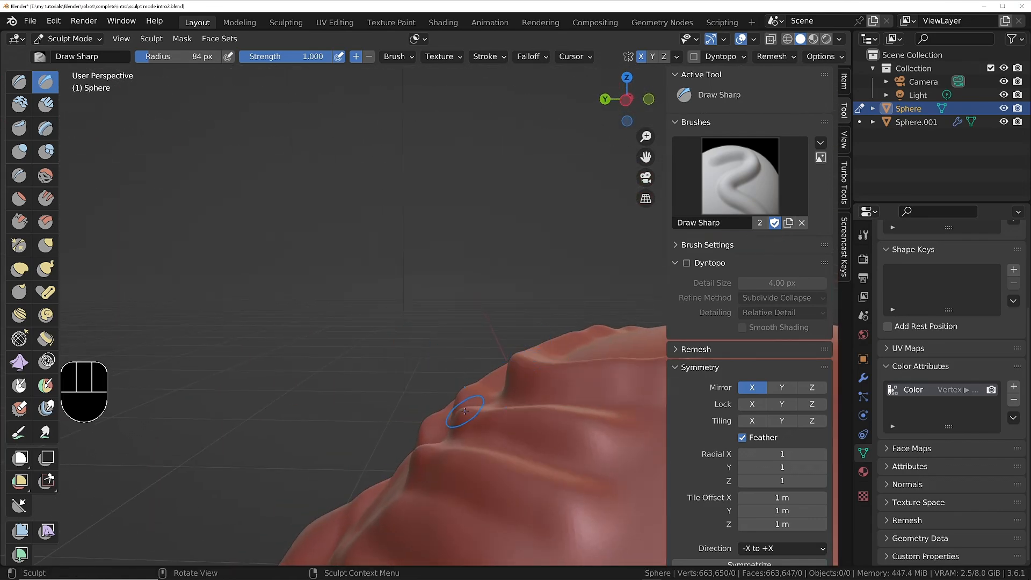
{"action": "middle_click_drag", "start_coordinate": [455, 385], "coordinate": [389, 324]}
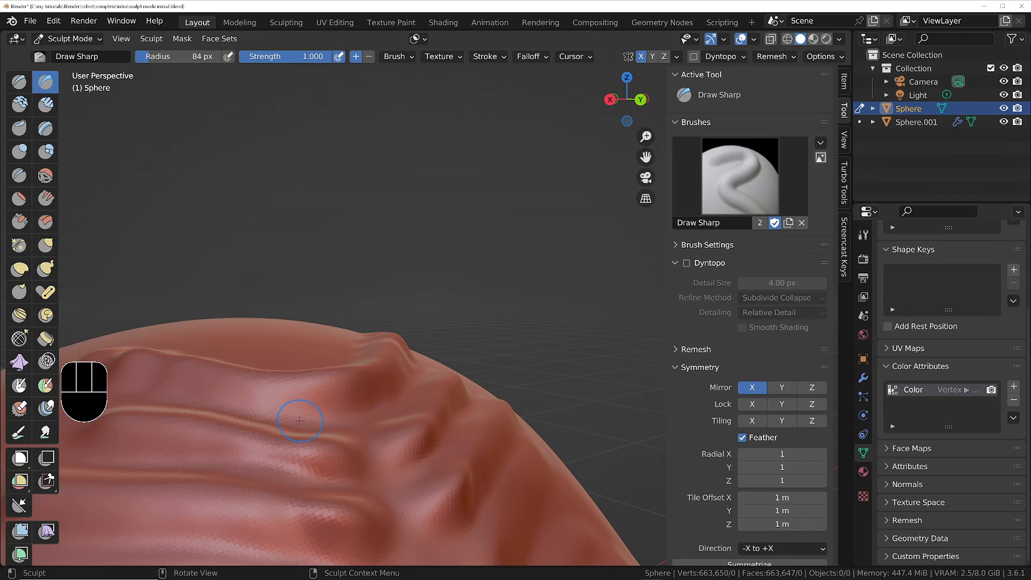
Fill the grooves between the upper forehead wrinkles with the Fill brush at 172 px radius and 0.700 strength.
{"action": "scroll", "coordinate": [309, 417], "scroll_direction": "down", "scroll_amount": 2}
{"action": "scroll", "coordinate": [346, 409], "scroll_direction": "up", "scroll_amount": 2}
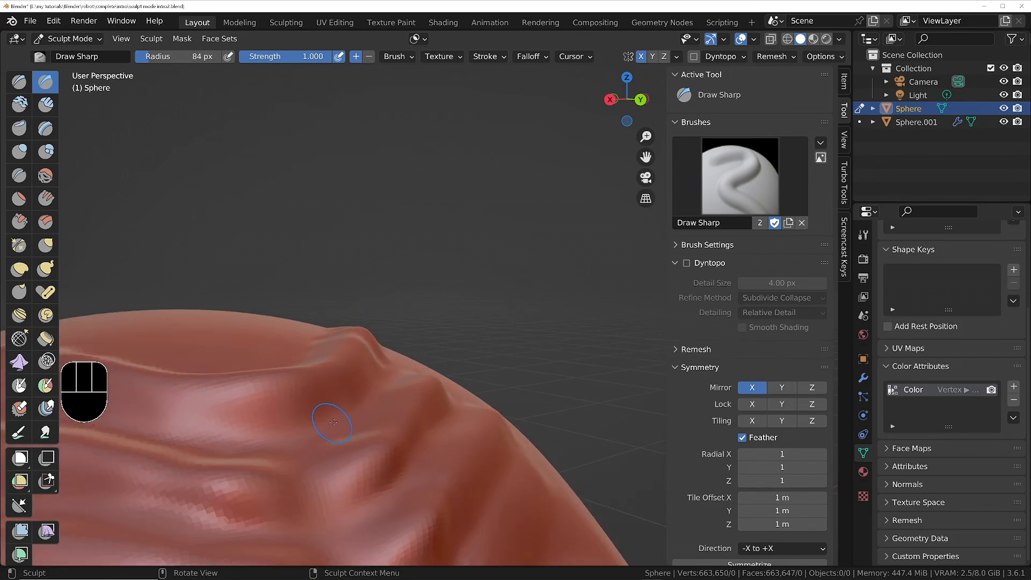
{"action": "mouse_move", "coordinate": [315, 398]}
{"action": "middle_mouse_down", "text": "ctrl"}
{"action": "mouse_move", "coordinate": [318, 416]}
{"action": "mouse_move", "coordinate": [402, 397]}
{"action": "middle_mouse_up", "text": "ctrl"}
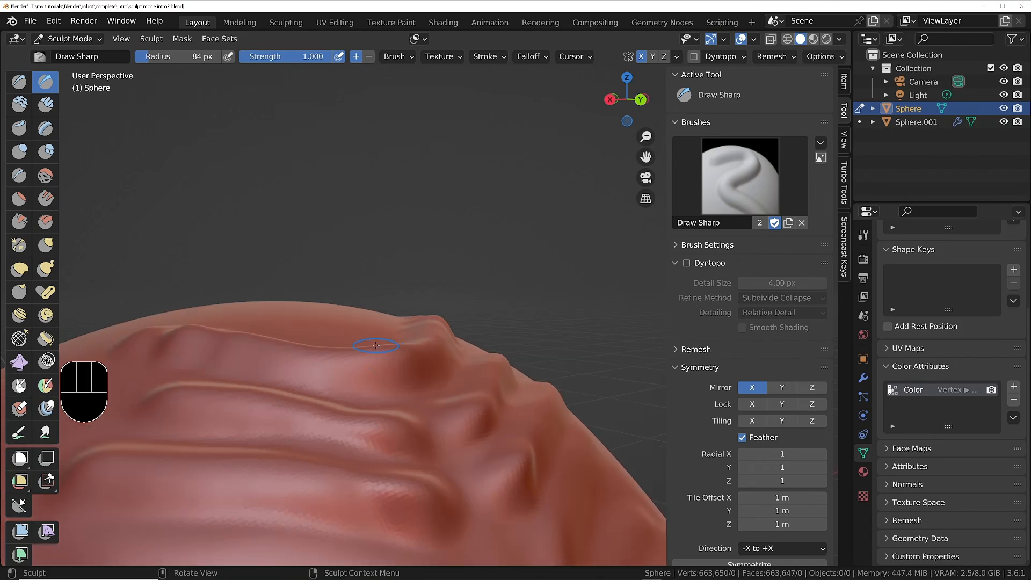
{"action": "left_click", "coordinate": [47, 197]}
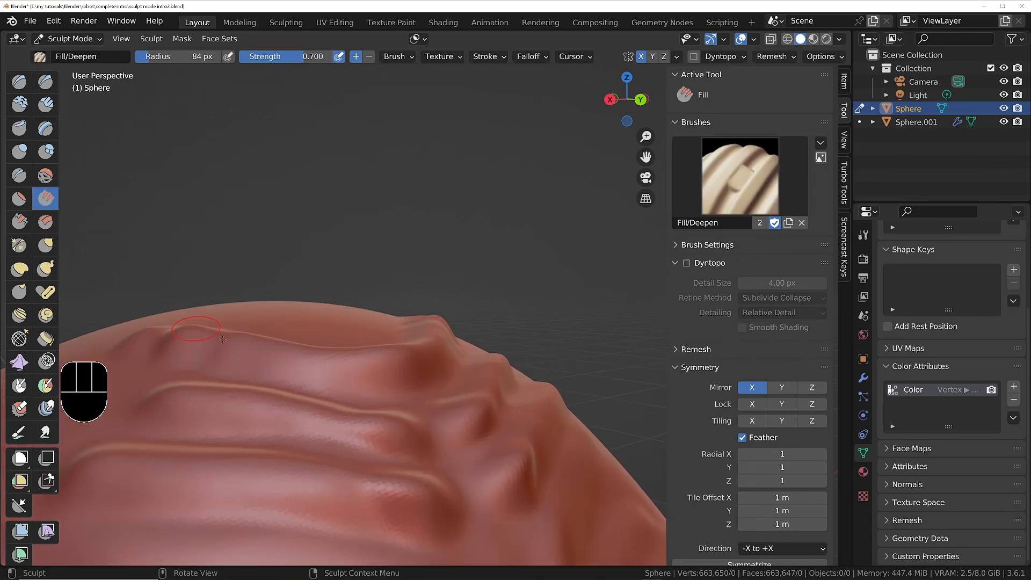
{"action": "middle_click_drag", "start_coordinate": [222, 338], "coordinate": [325, 382]}
{"action": "key", "text": "f"}
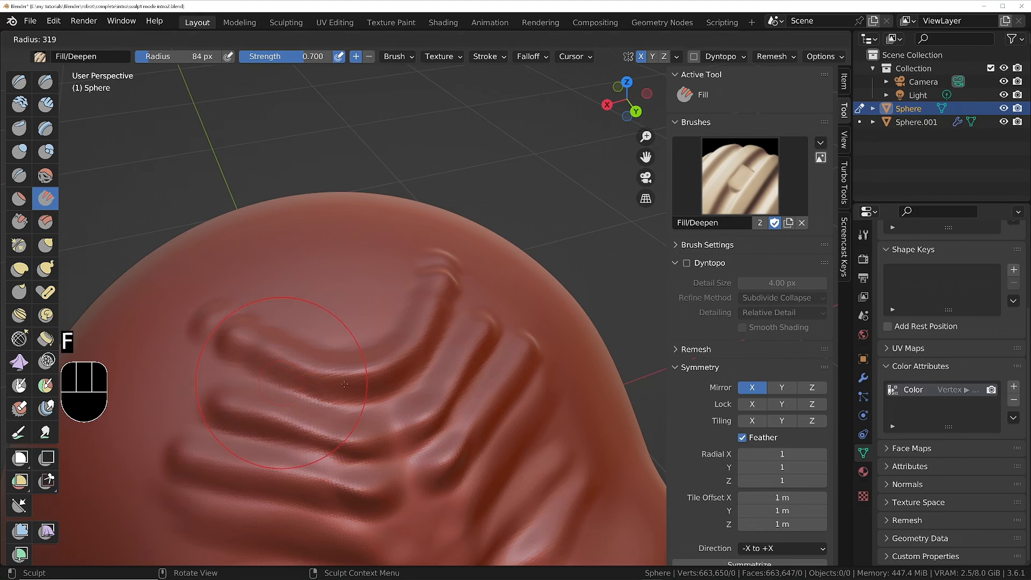
{"action": "left_click", "coordinate": [305, 384]}
{"action": "mouse_move", "coordinate": [267, 374]}
{"action": "left_mouse_down"}
{"action": "mouse_move", "coordinate": [343, 401]}
{"action": "mouse_move", "coordinate": [446, 341]}
{"action": "mouse_move", "coordinate": [327, 390]}
{"action": "left_mouse_up"}
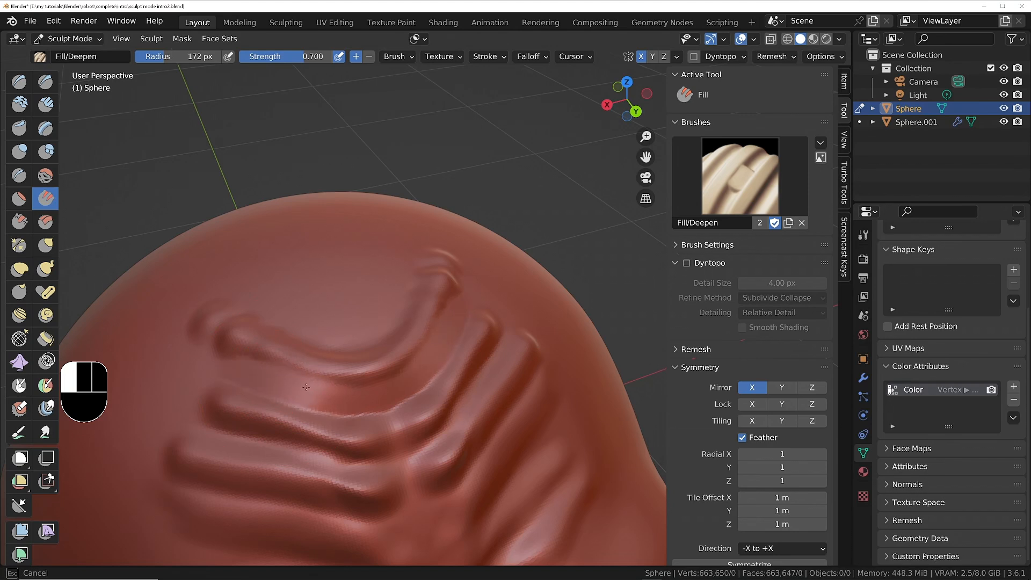
{"action": "left_click_drag", "start_coordinate": [454, 324], "coordinate": [366, 401]}
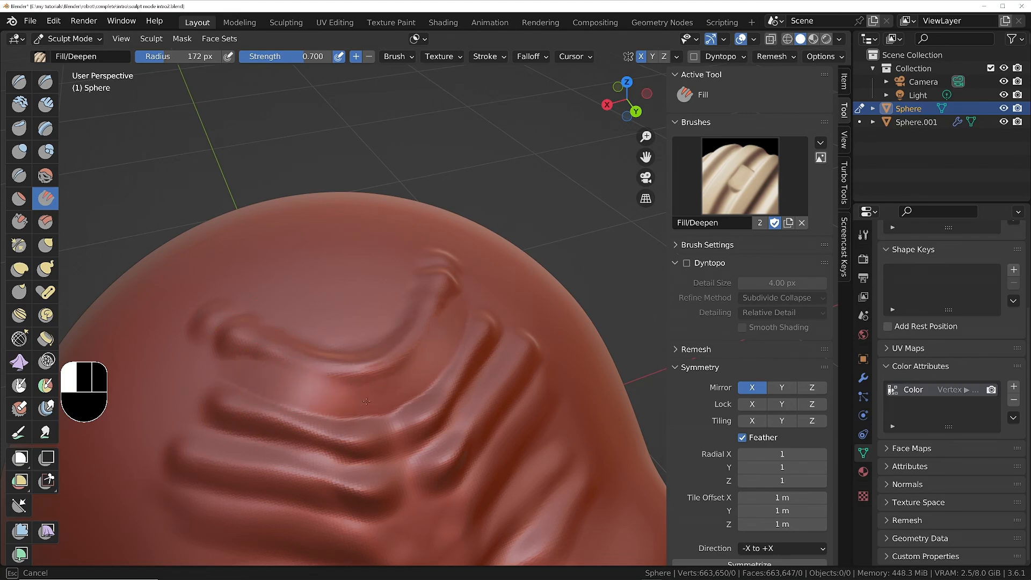
{"action": "mouse_move", "coordinate": [272, 384]}
{"action": "left_mouse_down"}
{"action": "mouse_move", "coordinate": [349, 412]}
{"action": "mouse_move", "coordinate": [448, 402]}
{"action": "mouse_move", "coordinate": [475, 365]}
{"action": "left_mouse_up"}
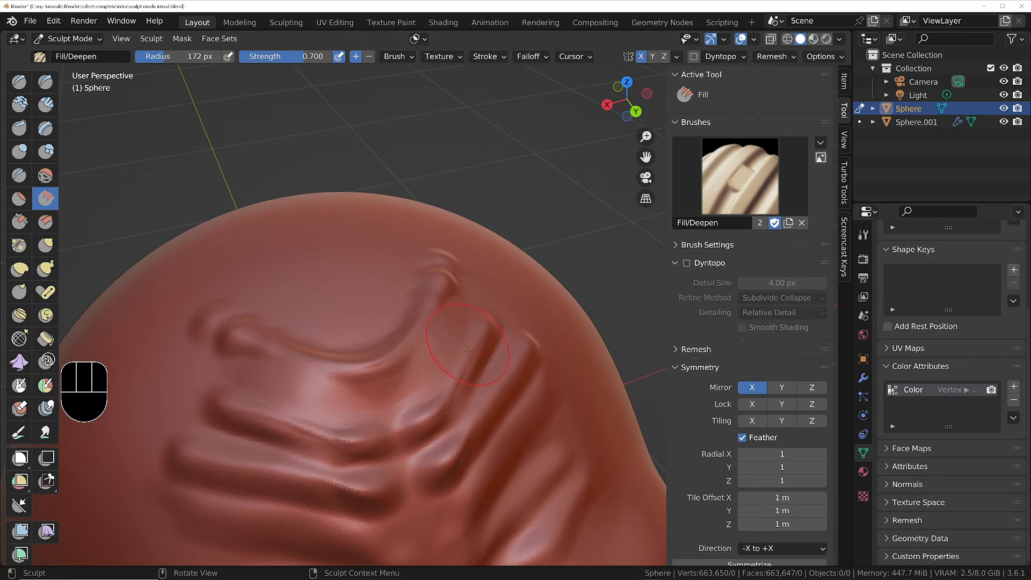
{"action": "mouse_move", "coordinate": [411, 406]}
{"action": "middle_mouse_down"}
{"action": "mouse_move", "coordinate": [367, 387]}
{"action": "mouse_move", "coordinate": [263, 388]}
{"action": "mouse_move", "coordinate": [378, 383]}
{"action": "mouse_move", "coordinate": [416, 336]}
{"action": "middle_mouse_up"}
Collapse the Dyntopo and Symmetry settings and expand the Fill brush's own settings for review.
{"action": "scroll", "coordinate": [416, 336], "scroll_direction": "up", "scroll_amount": 4}
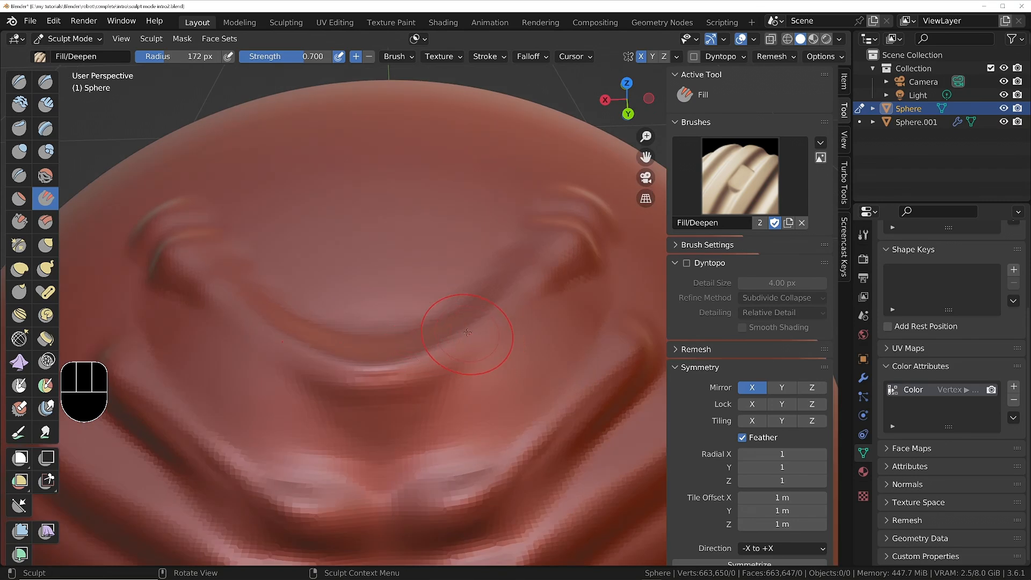
{"action": "left_click", "coordinate": [674, 263]}
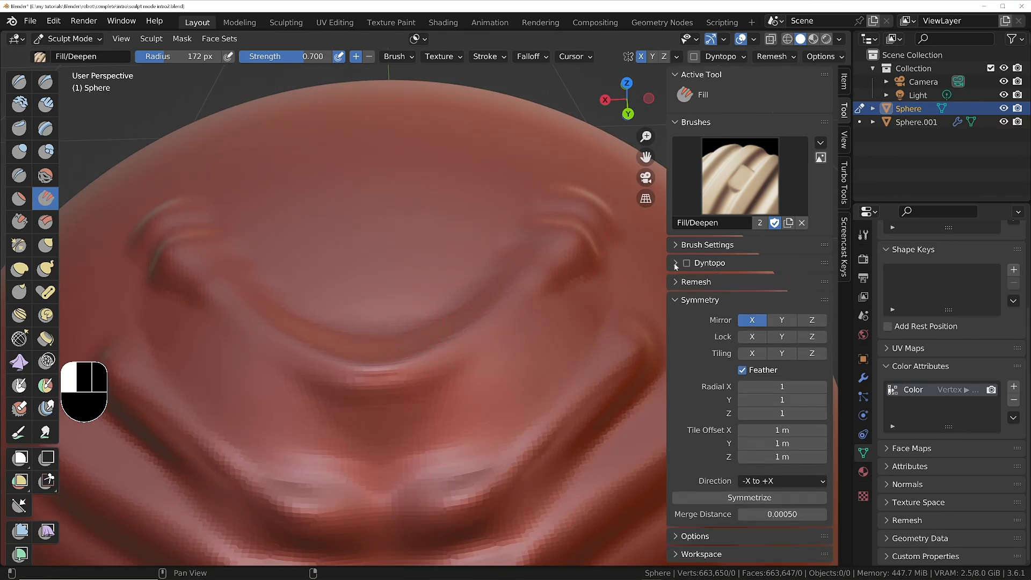
{"action": "left_click", "coordinate": [677, 298]}
{"action": "left_click", "coordinate": [671, 247]}
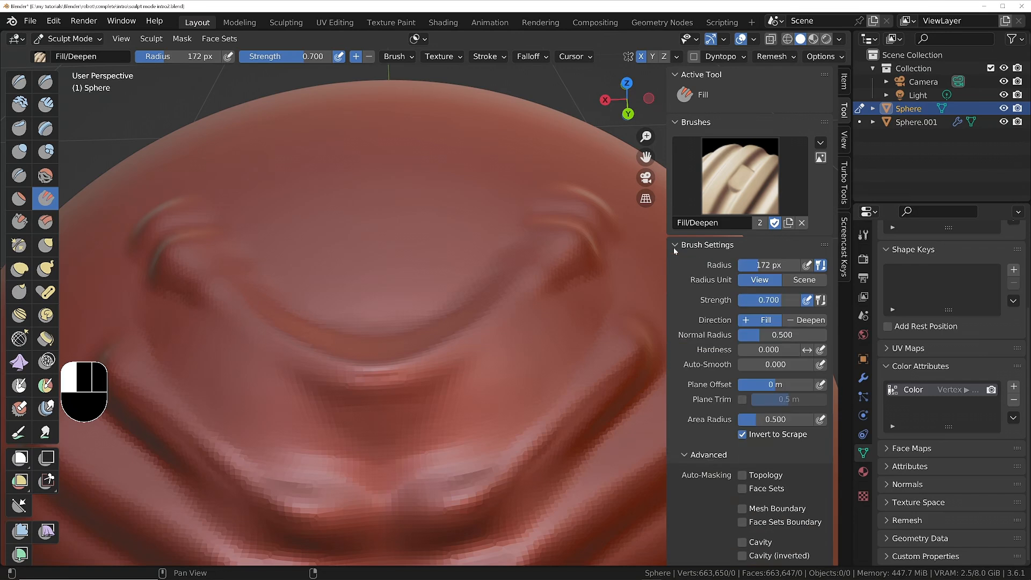
{"action": "scroll", "coordinate": [699, 291], "scroll_direction": "down", "scroll_amount": 2}
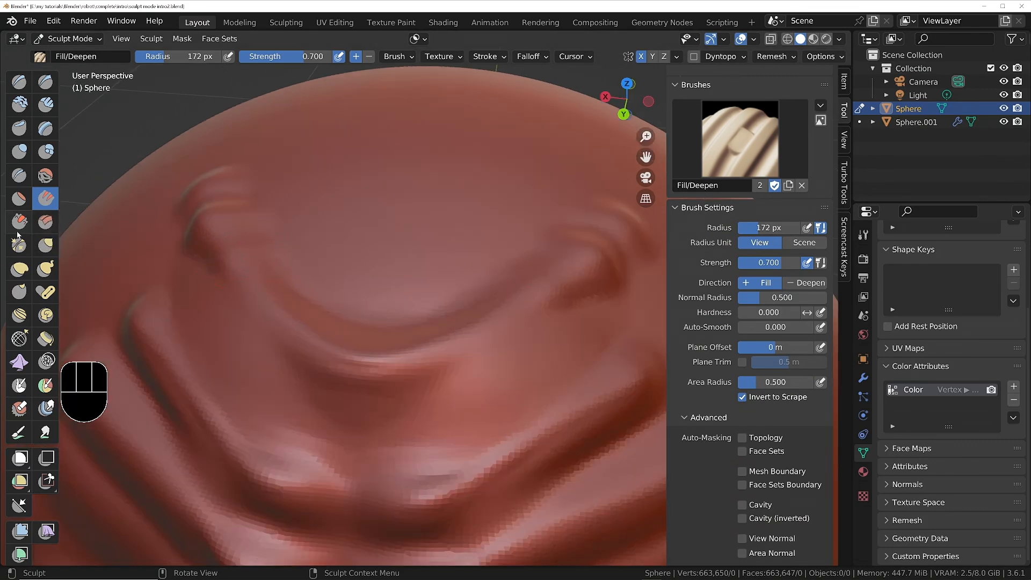
Flatten the ridge of the uppermost wrinkle with the Scrape brush at 172 px radius and 0.700 strength.
{"action": "left_click", "coordinate": [20, 221]}
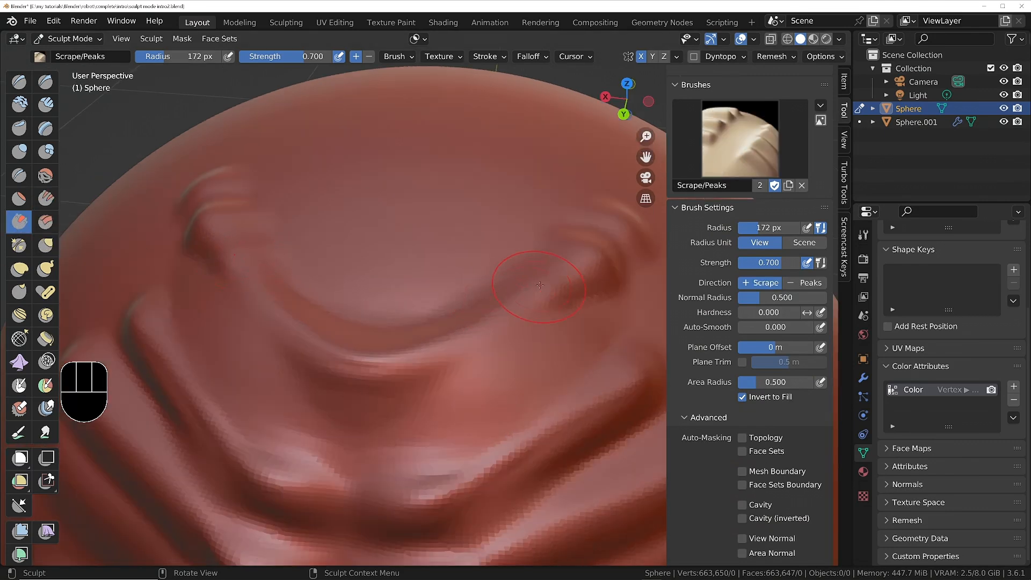
{"action": "left_click_drag", "start_coordinate": [477, 329], "coordinate": [373, 356]}
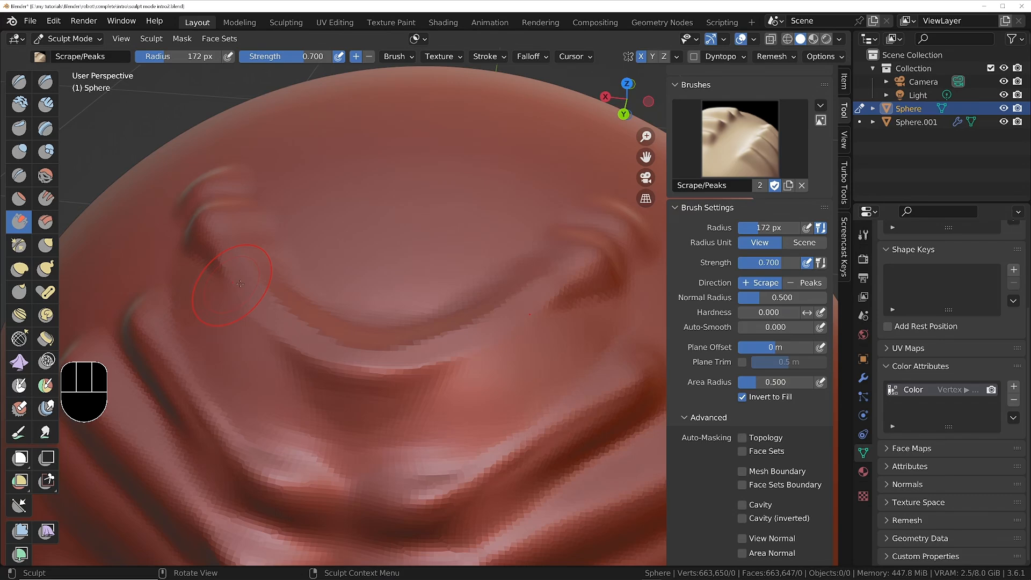
{"action": "mouse_move", "coordinate": [369, 355]}
{"action": "middle_mouse_down"}
{"action": "mouse_move", "coordinate": [469, 319]}
{"action": "mouse_move", "coordinate": [334, 304]}
{"action": "middle_mouse_up"}
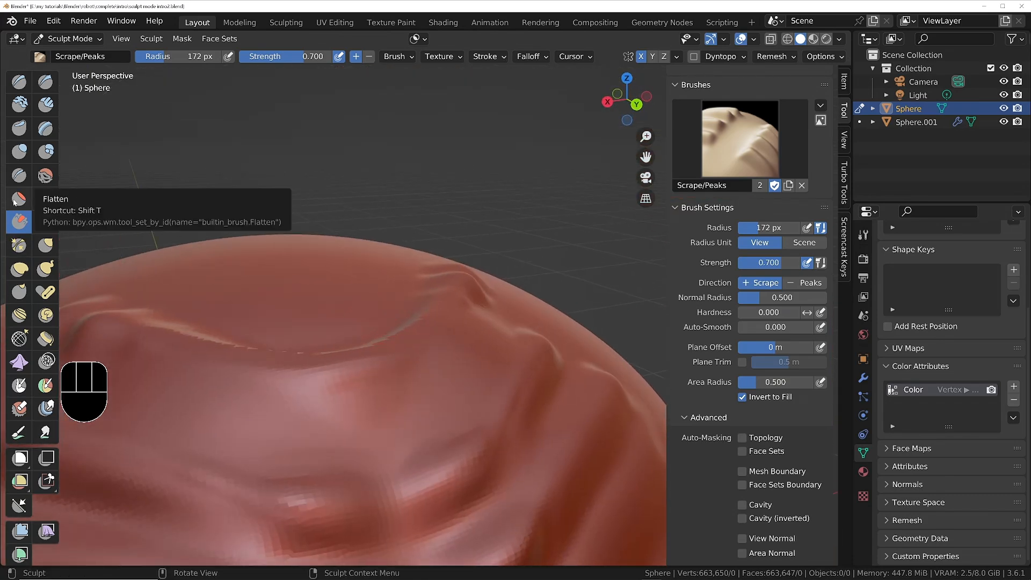
Cut mirrored angled planes into the crown above the wrinkles with Multi-plane Scrape at 172 px radius and 60 plane angle.
{"action": "left_click", "coordinate": [45, 221]}
{"action": "middle_click_drag", "start_coordinate": [343, 226], "coordinate": [399, 195]}
{"action": "mouse_move", "coordinate": [394, 220]}
{"action": "left_mouse_down"}
{"action": "mouse_move", "coordinate": [215, 301]}
{"action": "mouse_move", "coordinate": [311, 306]}
{"action": "mouse_move", "coordinate": [290, 274]}
{"action": "left_mouse_up"}
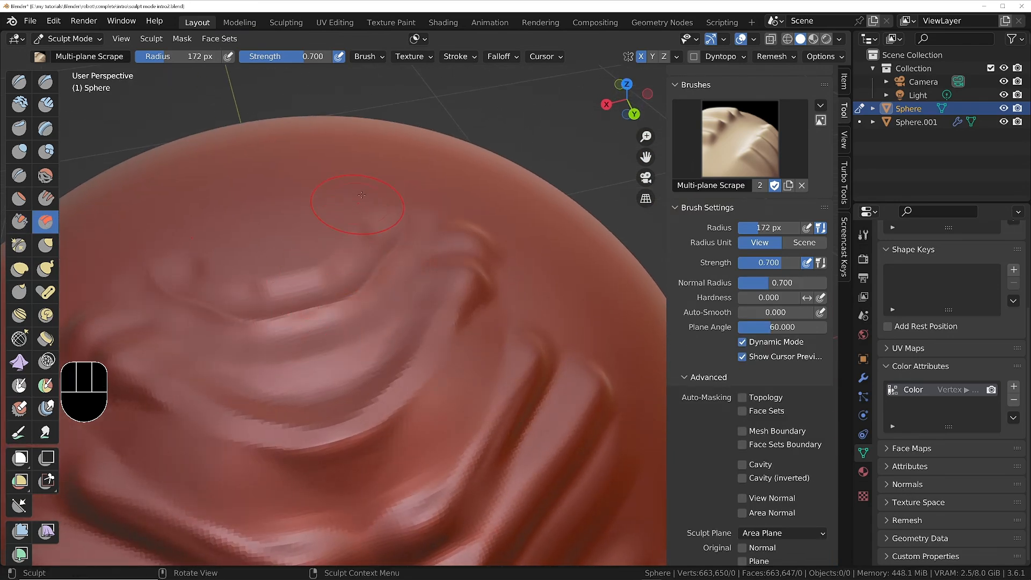
{"action": "left_click_drag", "start_coordinate": [365, 214], "coordinate": [252, 242]}
Soften the outer ends of the forehead wrinkles and the crown marks with the Smooth brush at 0.587 strength.
{"action": "scroll", "coordinate": [309, 241], "scroll_direction": "down", "scroll_amount": 8}
{"action": "mouse_move", "coordinate": [317, 301]}
{"action": "middle_mouse_down"}
{"action": "mouse_move", "coordinate": [306, 241]}
{"action": "mouse_move", "coordinate": [314, 277]}
{"action": "middle_mouse_up"}
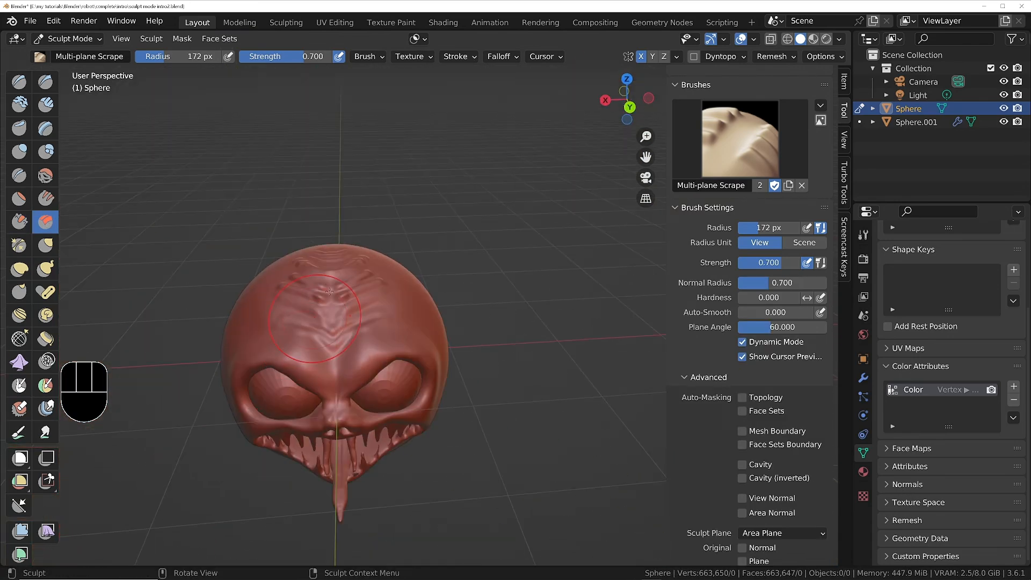
{"action": "scroll", "coordinate": [315, 276], "scroll_direction": "up", "scroll_amount": 4}
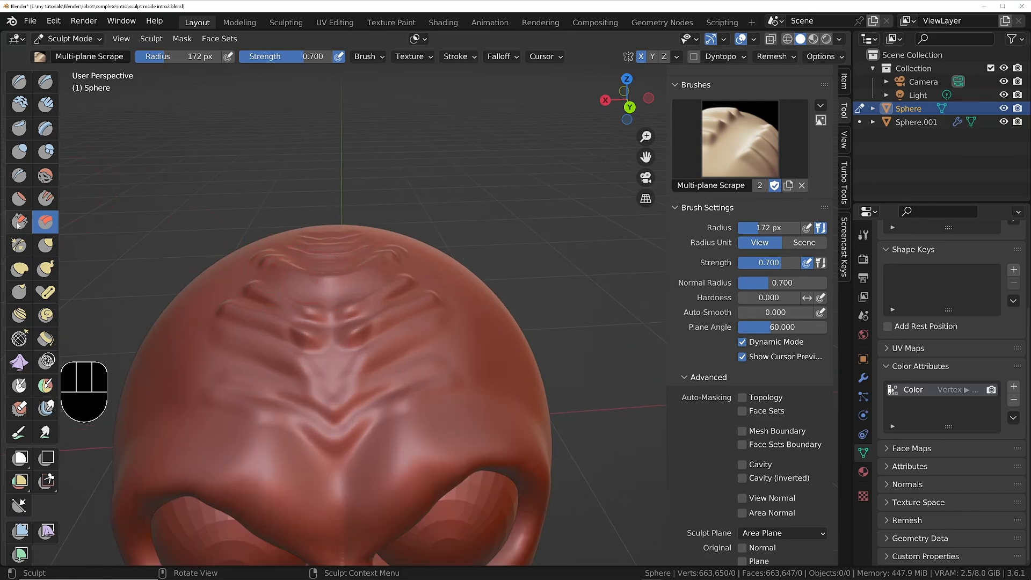
{"action": "left_click", "coordinate": [45, 175]}
{"action": "middle_click_drag", "start_coordinate": [215, 258], "coordinate": [258, 283]}
{"action": "left_click_drag", "start_coordinate": [257, 283], "coordinate": [260, 291]}
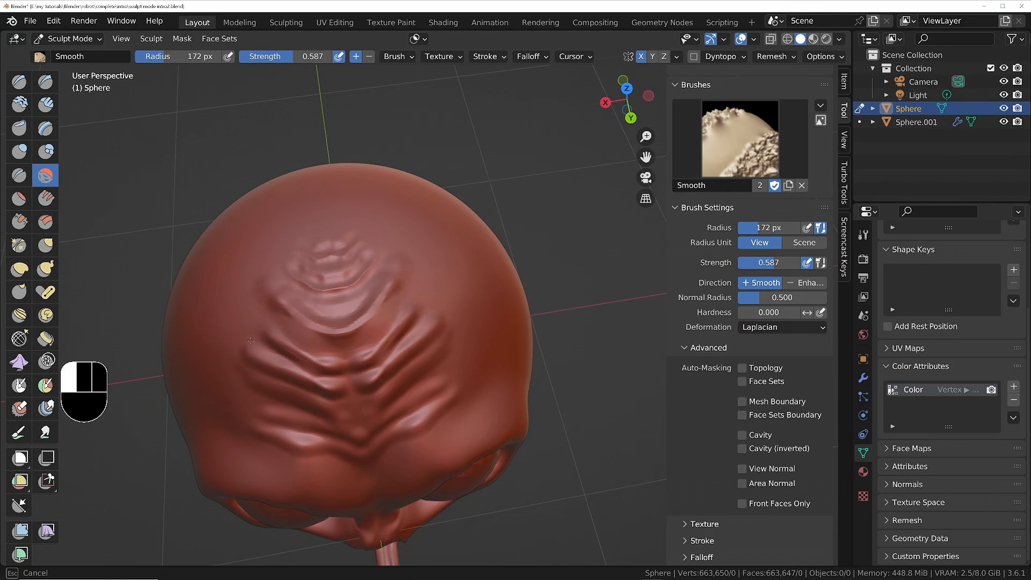
{"action": "left_click_drag", "start_coordinate": [263, 392], "coordinate": [264, 396]}
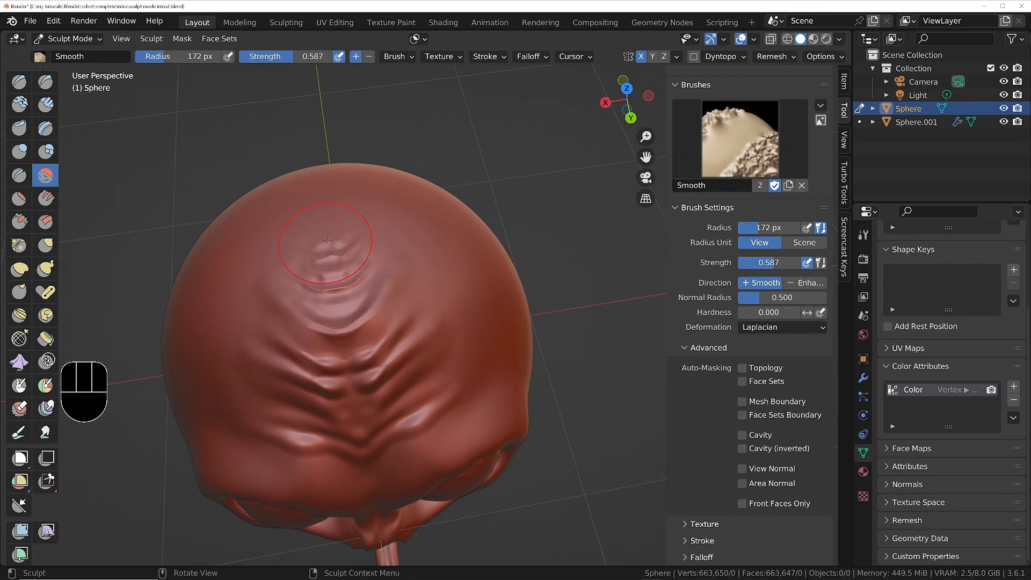
{"action": "left_click_drag", "start_coordinate": [348, 236], "coordinate": [430, 367]}
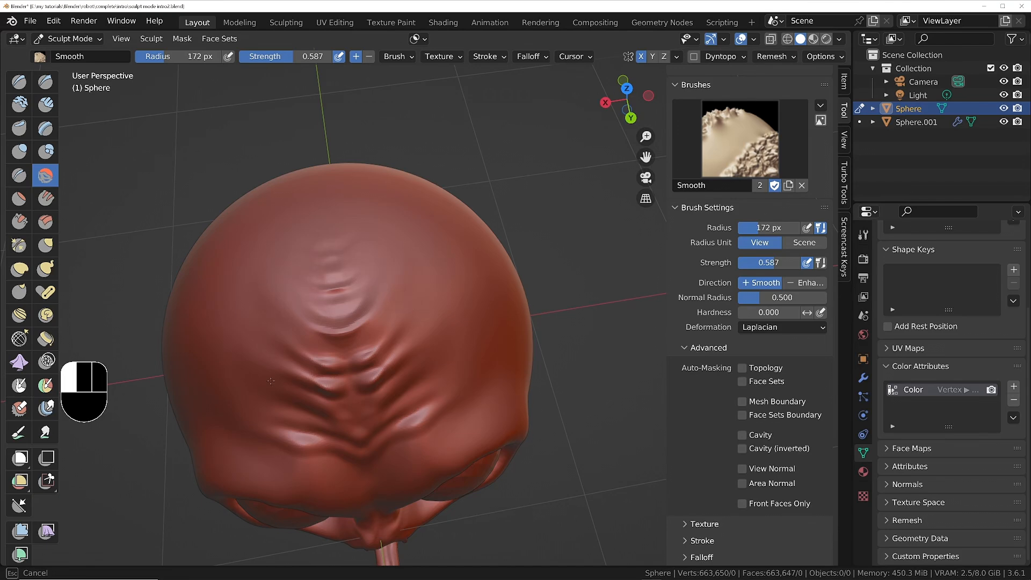
{"action": "left_click_drag", "start_coordinate": [270, 381], "coordinate": [293, 400]}
Smooth the crown crease and the central wrinkles down the middle of the forehead.
{"action": "mouse_move", "coordinate": [333, 370]}
{"action": "middle_mouse_down"}
{"action": "mouse_move", "coordinate": [338, 285]}
{"action": "mouse_move", "coordinate": [350, 331]}
{"action": "mouse_move", "coordinate": [352, 311]}
{"action": "middle_mouse_up"}
{"action": "mouse_move", "coordinate": [301, 371]}
{"action": "left_mouse_down"}
{"action": "mouse_move", "coordinate": [318, 382]}
{"action": "mouse_move", "coordinate": [332, 342]}
{"action": "left_mouse_up"}
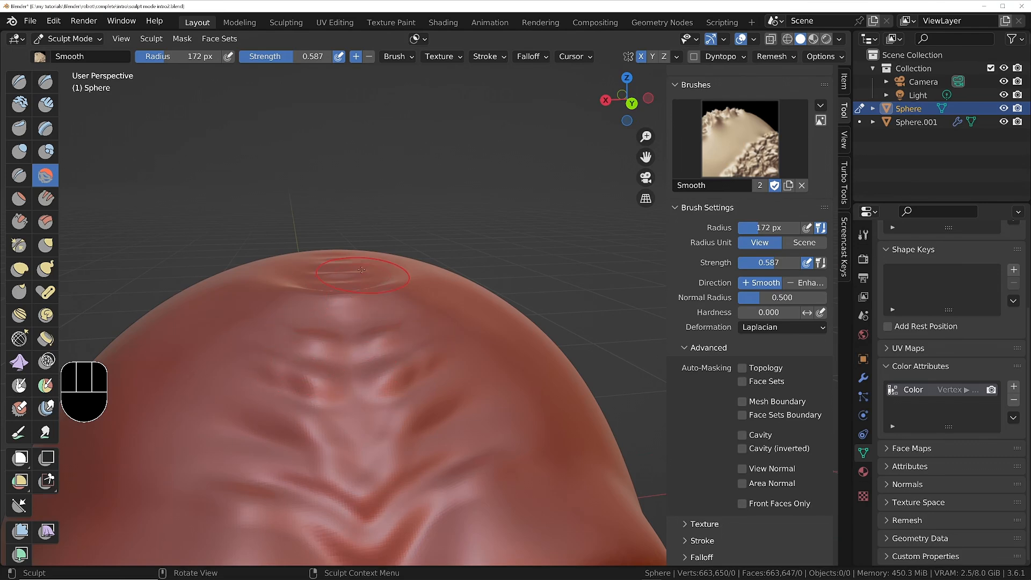
{"action": "mouse_move", "coordinate": [361, 269]}
{"action": "middle_mouse_down", "text": "ctrl"}
{"action": "mouse_move", "coordinate": [363, 308]}
{"action": "mouse_move", "coordinate": [370, 303]}
{"action": "middle_mouse_up", "text": "ctrl"}
{"action": "left_click_drag", "start_coordinate": [361, 295], "coordinate": [340, 321]}
{"action": "mouse_move", "coordinate": [332, 365]}
{"action": "middle_mouse_down"}
{"action": "mouse_move", "coordinate": [338, 324]}
{"action": "mouse_move", "coordinate": [338, 371]}
{"action": "mouse_move", "coordinate": [401, 373]}
{"action": "mouse_move", "coordinate": [319, 383]}
{"action": "mouse_move", "coordinate": [344, 370]}
{"action": "mouse_move", "coordinate": [349, 399]}
{"action": "middle_mouse_up"}
{"action": "middle_click_drag", "start_coordinate": [350, 398], "coordinate": [355, 369], "text": "shift"}
{"action": "mouse_move", "coordinate": [356, 365]}
{"action": "middle_mouse_down"}
{"action": "mouse_move", "coordinate": [365, 339]}
{"action": "mouse_move", "coordinate": [416, 329]}
{"action": "mouse_move", "coordinate": [405, 352]}
{"action": "mouse_move", "coordinate": [354, 373]}
{"action": "mouse_move", "coordinate": [337, 337]}
{"action": "middle_mouse_up"}
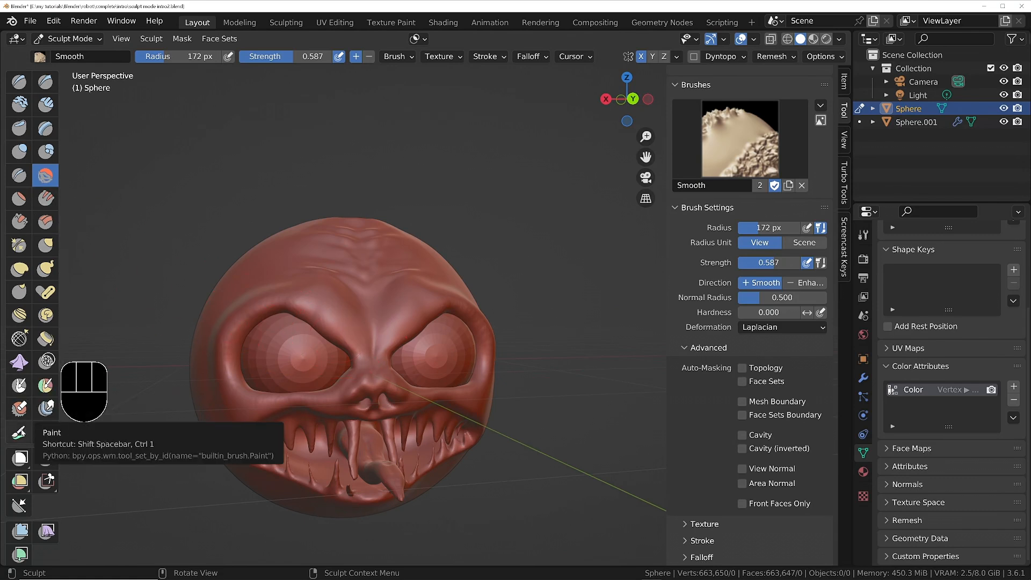
Try the Nudge brush at 172 px radius and 0.500 strength on the outer brow, and undo both strokes.
{"action": "left_click", "coordinate": [20, 315]}
{"action": "left_click_drag", "start_coordinate": [442, 299], "coordinate": [482, 300]}
{"action": "left_click_drag", "start_coordinate": [440, 301], "coordinate": [477, 311]}
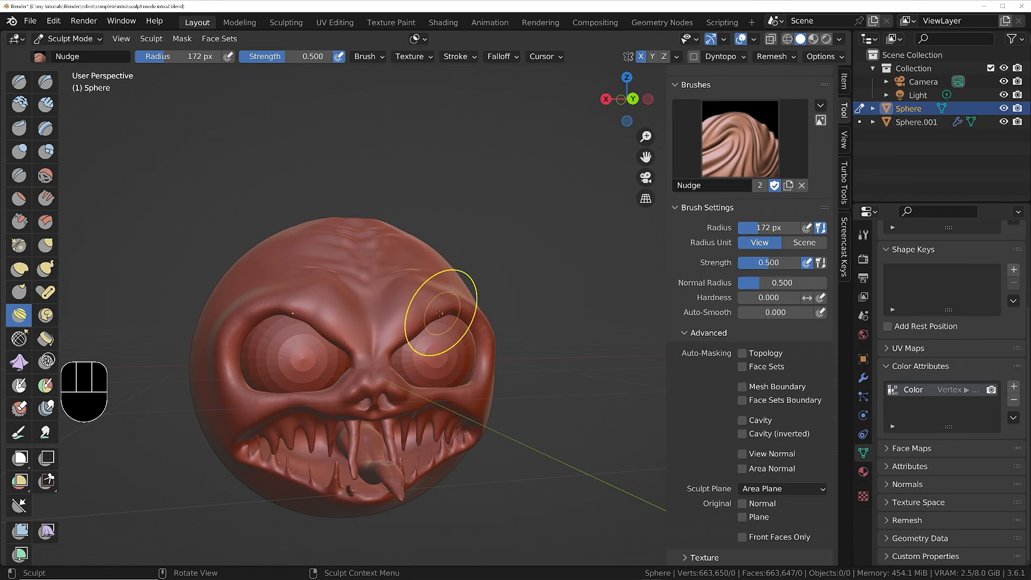
{"action": "key", "text": "ctrl+z"}
{"action": "key", "text": "ctrl+z"}
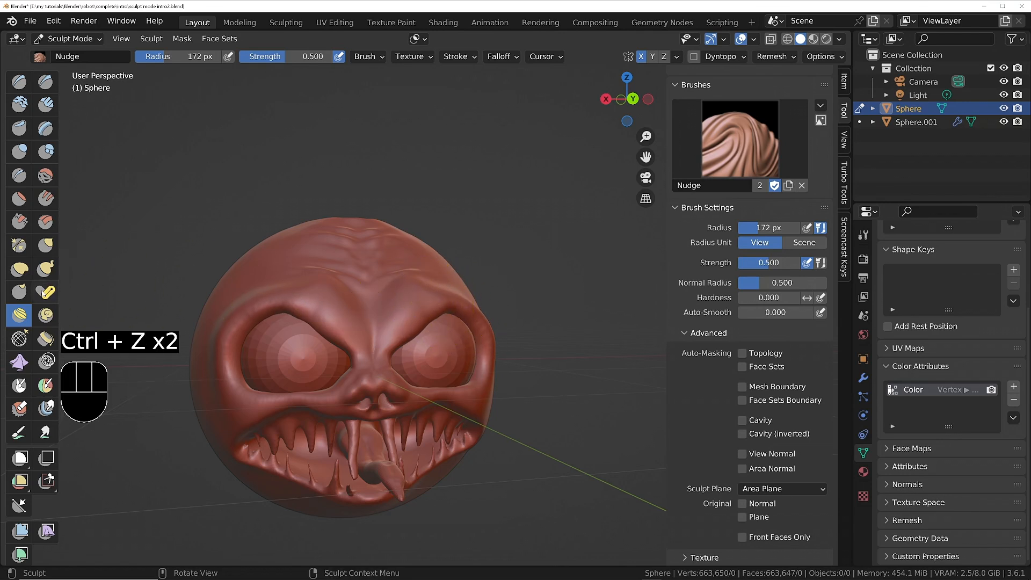
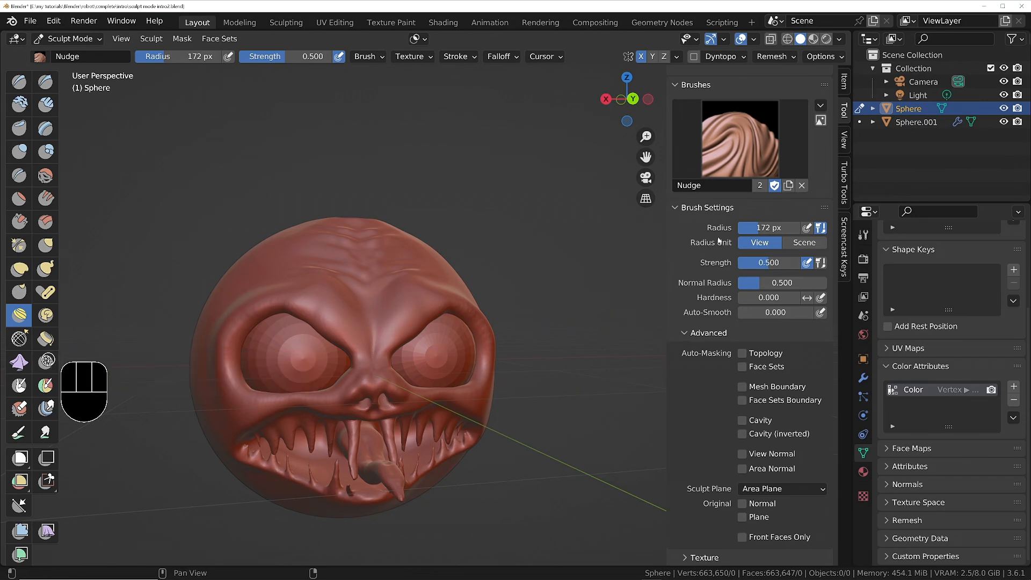
Save the sculpt as a new incremented file named sculpt mode intro3.blend.
{"action": "left_click", "coordinate": [681, 209]}
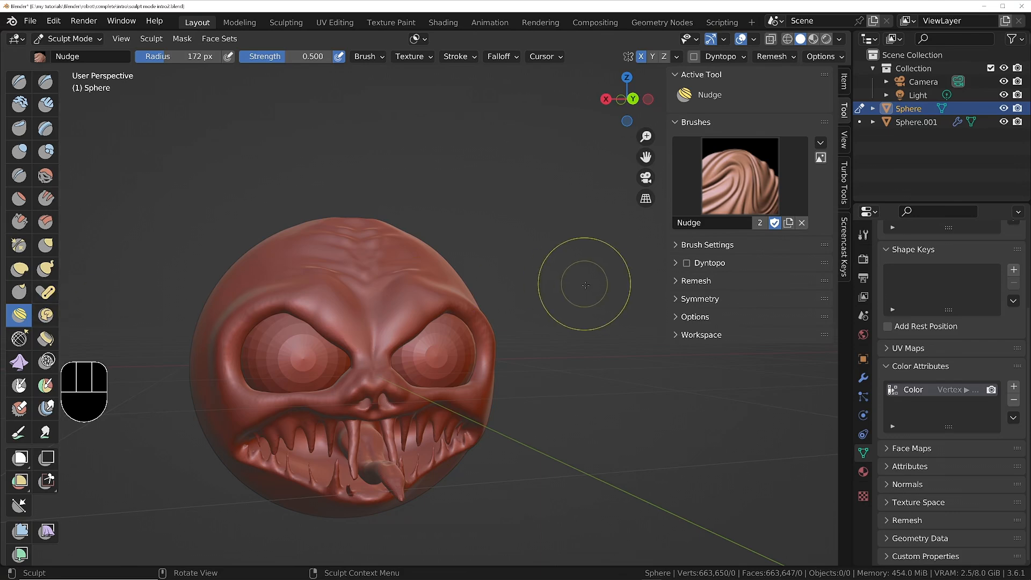
{"action": "mouse_move", "coordinate": [361, 329]}
{"action": "middle_mouse_down"}
{"action": "mouse_move", "coordinate": [345, 306]}
{"action": "mouse_move", "coordinate": [346, 271]}
{"action": "mouse_move", "coordinate": [381, 331]}
{"action": "mouse_move", "coordinate": [357, 276]}
{"action": "middle_mouse_up"}
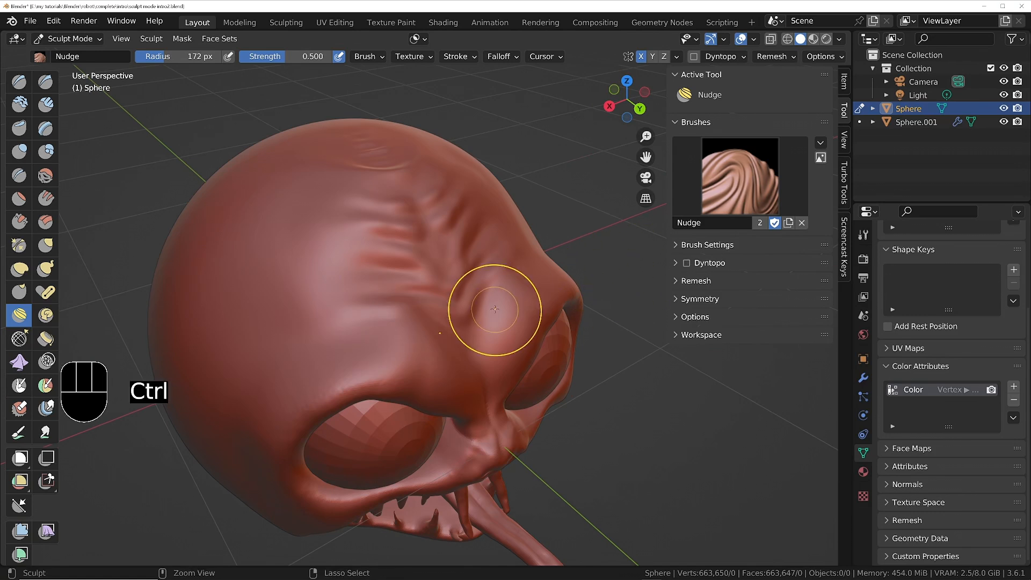
{"action": "key", "text": "ctrl+shift+s"}
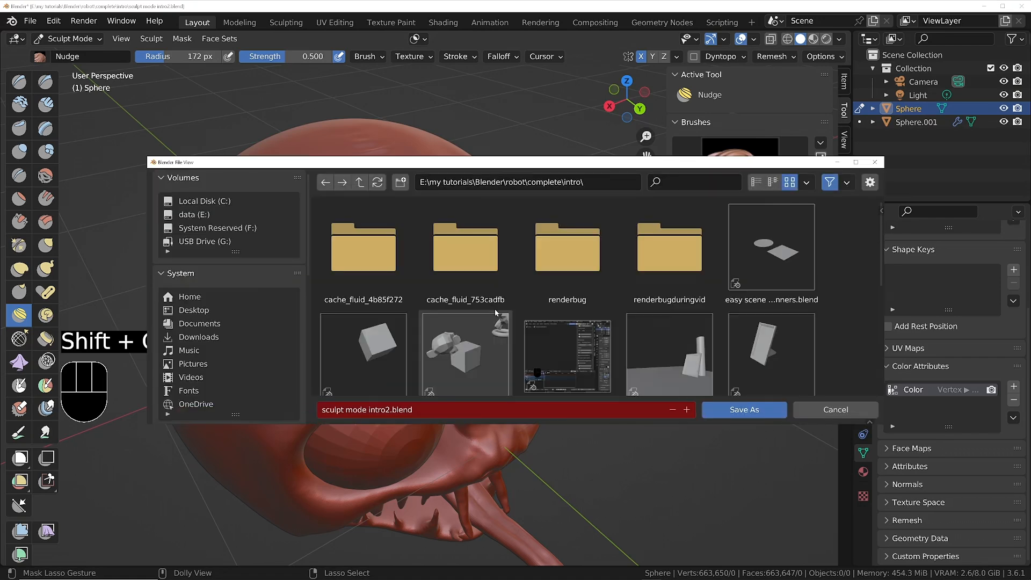
{"action": "left_click", "coordinate": [687, 409]}
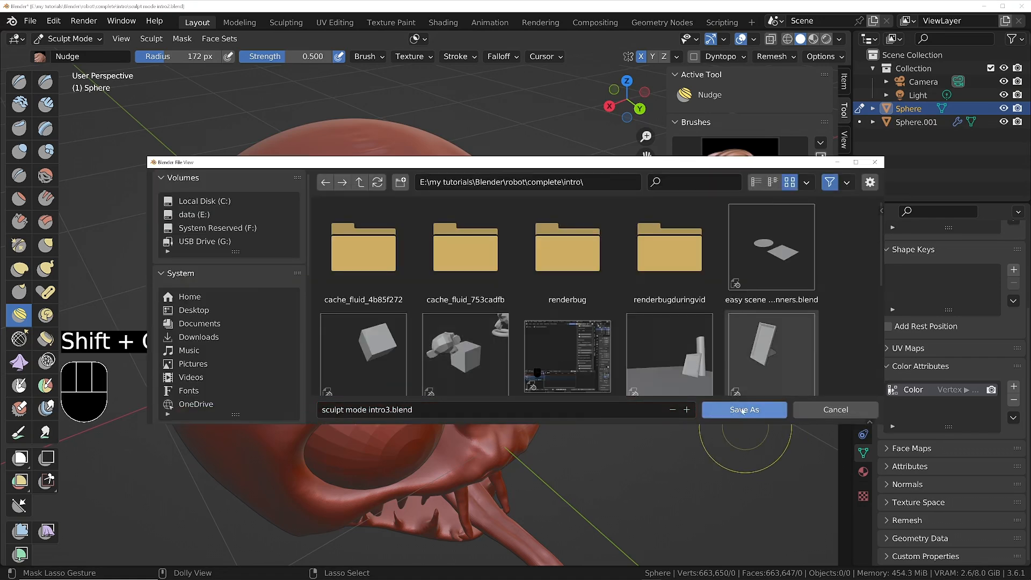
{"action": "left_click", "coordinate": [742, 409]}
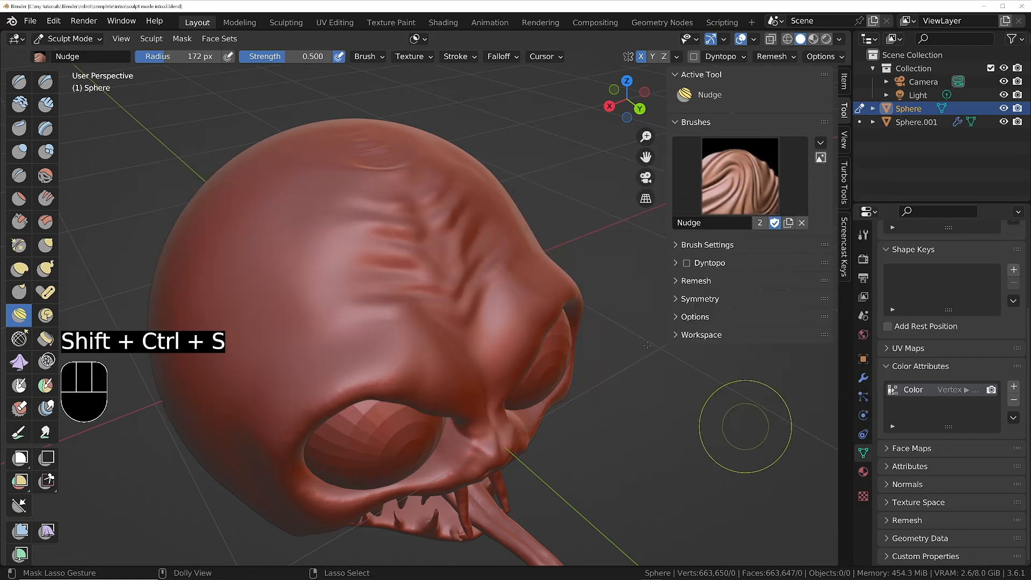
Enable Dyntopo on the head, accepting the attribute data warning, and show the wireframe overlay at 1.000.
{"action": "left_click", "coordinate": [687, 263]}
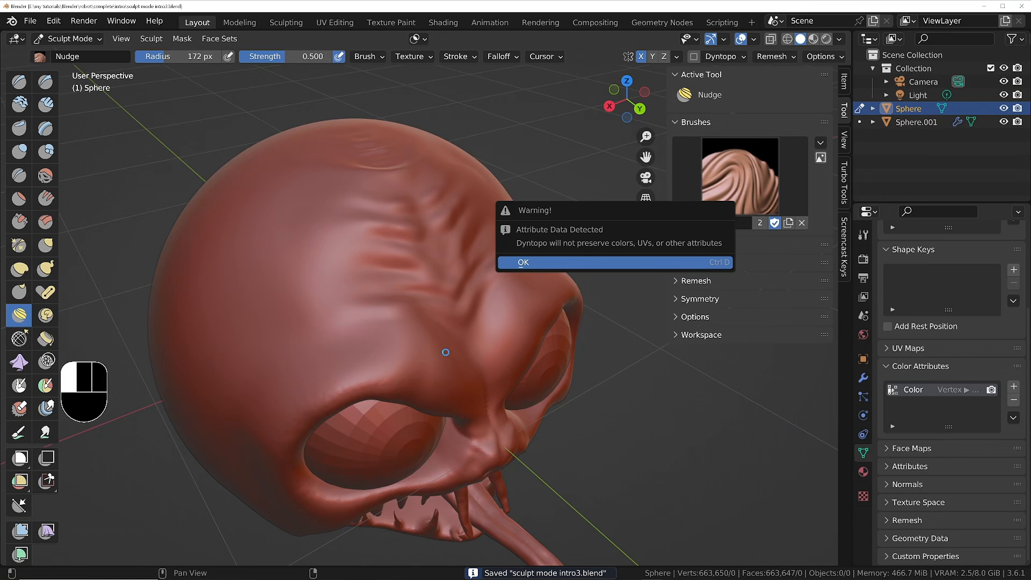
{"action": "left_click", "coordinate": [687, 262]}
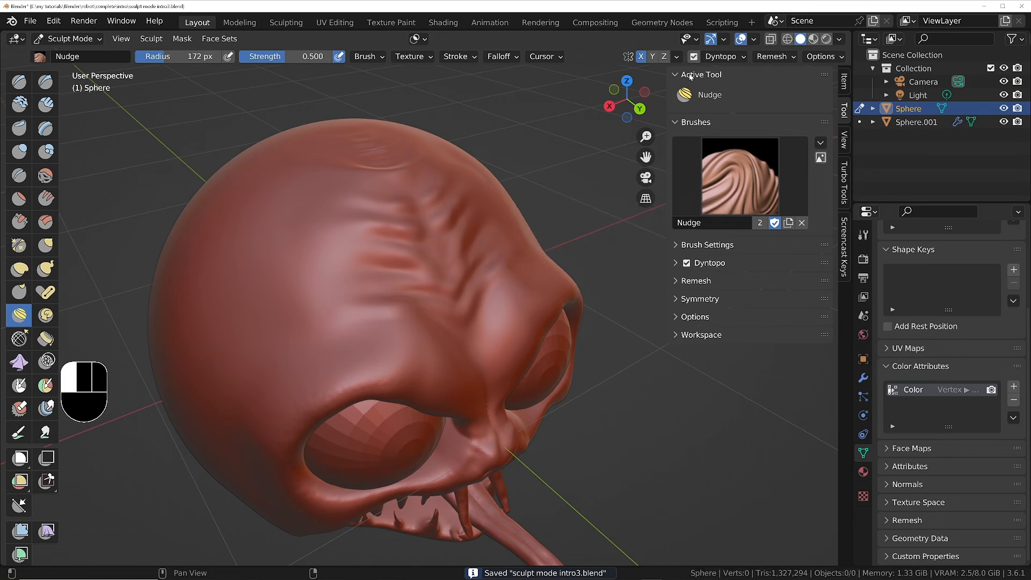
{"action": "left_click", "coordinate": [754, 41]}
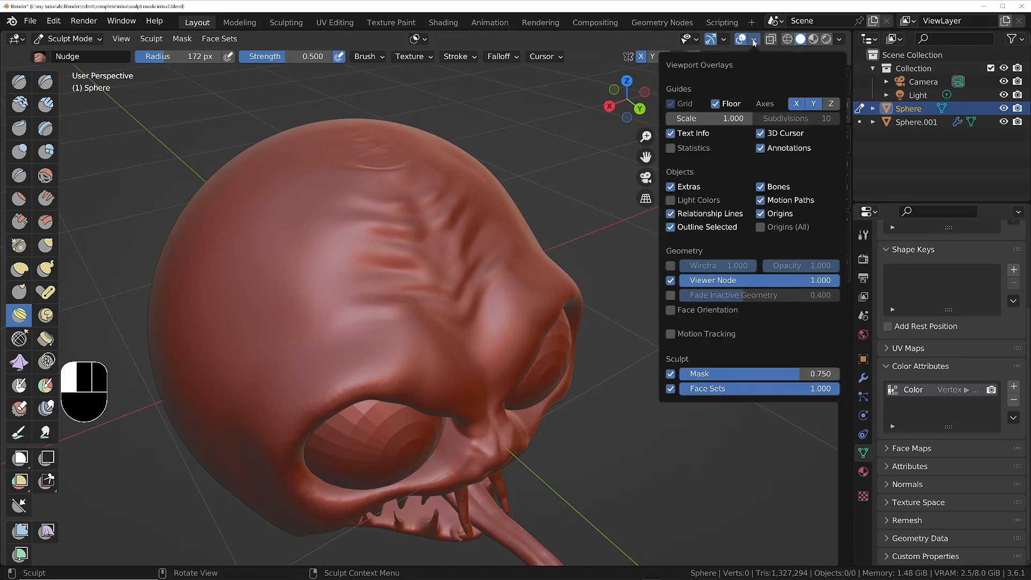
{"action": "left_click", "coordinate": [671, 266]}
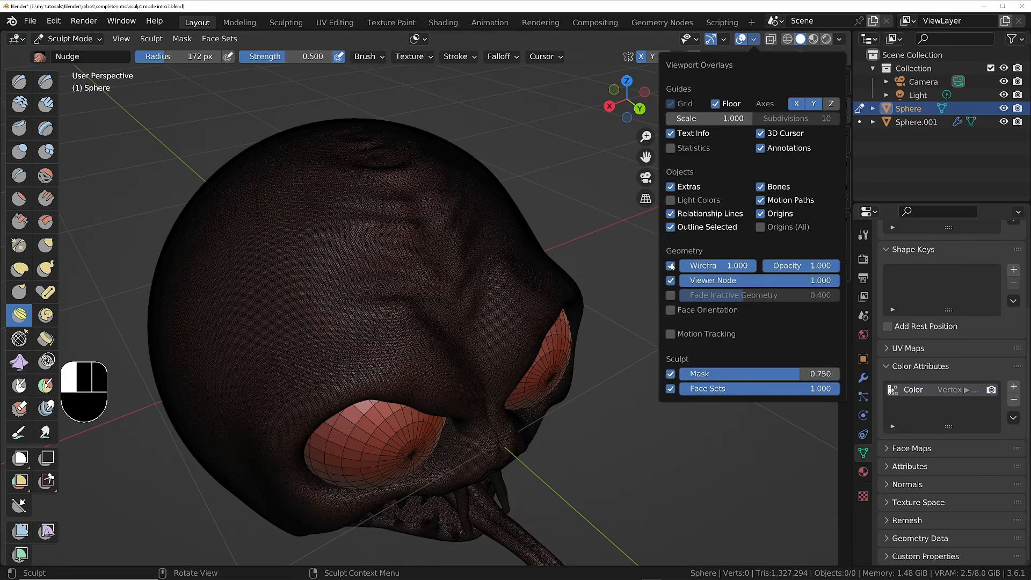
{"action": "scroll", "coordinate": [294, 307], "scroll_direction": "up", "scroll_amount": 6}
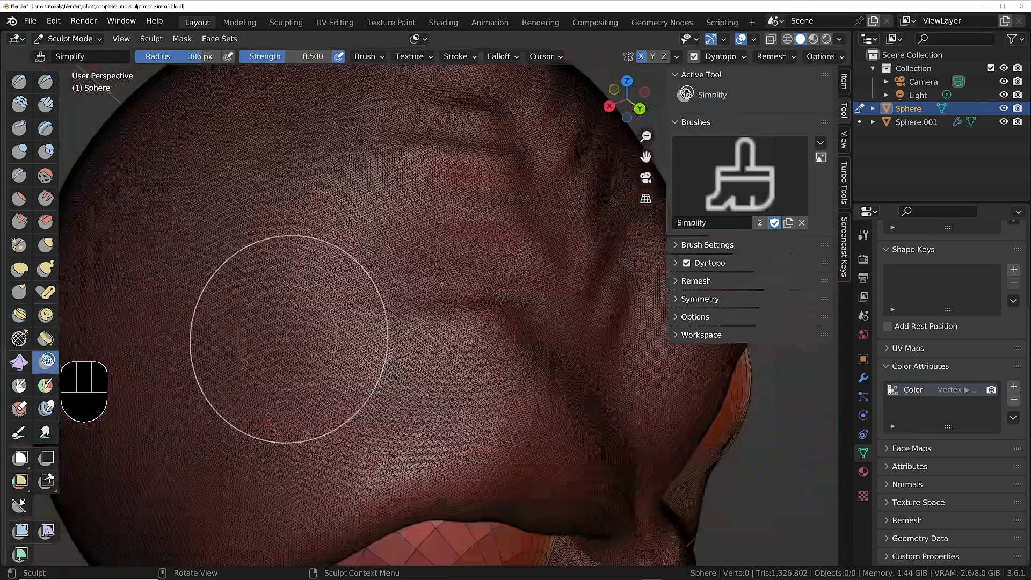
Reduce the mesh density on the side of the crown with the Simplify brush at 0.243 strength and 151 px radius.
{"action": "left_click", "coordinate": [707, 245]}
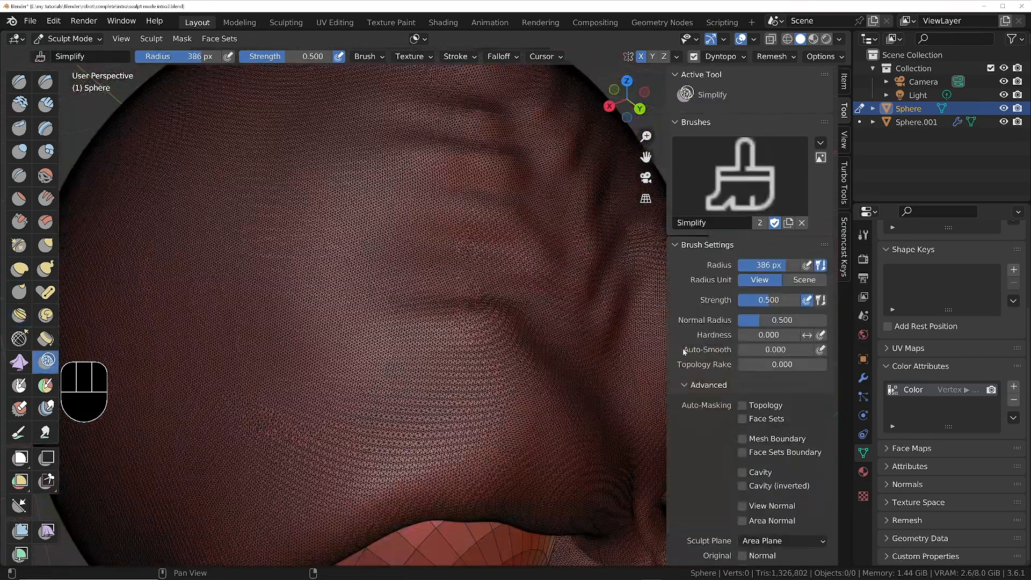
{"action": "left_click_drag", "start_coordinate": [769, 299], "coordinate": [751, 299]}
{"action": "key", "text": "f"}
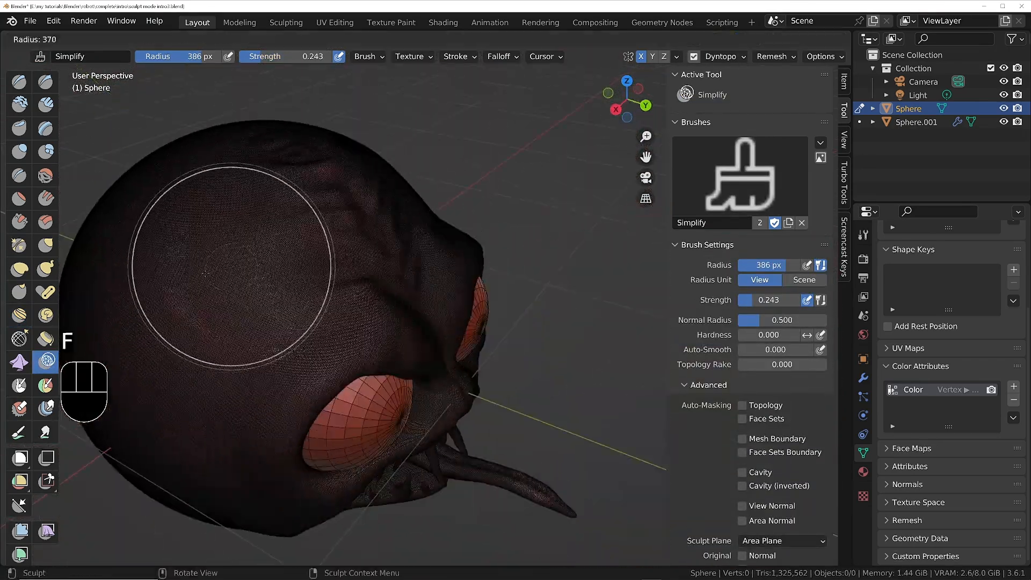
{"action": "left_click", "coordinate": [210, 323]}
{"action": "left_click_drag", "start_coordinate": [209, 322], "coordinate": [229, 256]}
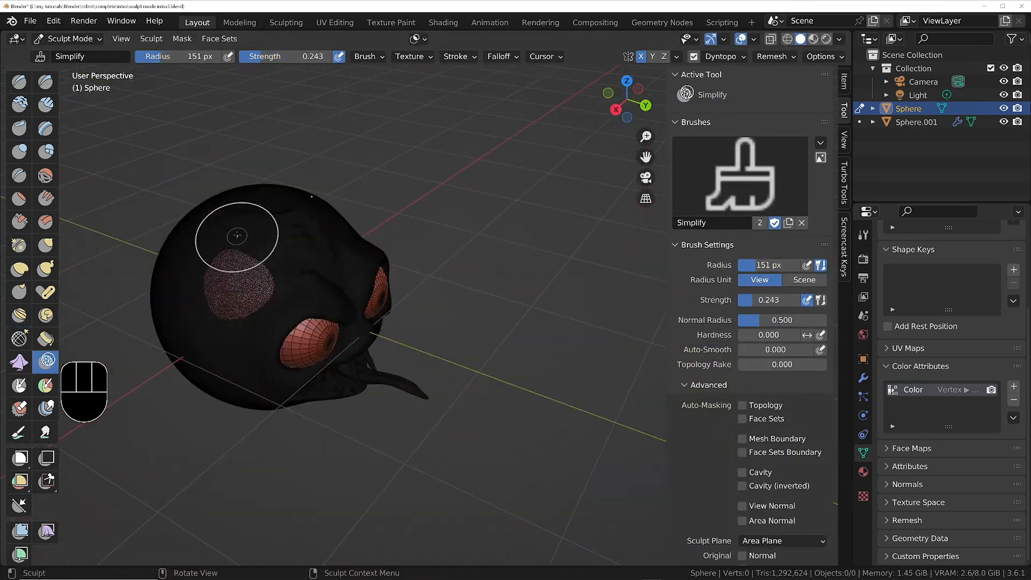
{"action": "mouse_move", "coordinate": [231, 237]}
{"action": "left_mouse_down"}
{"action": "mouse_move", "coordinate": [301, 225]}
{"action": "mouse_move", "coordinate": [252, 250]}
{"action": "left_mouse_up"}
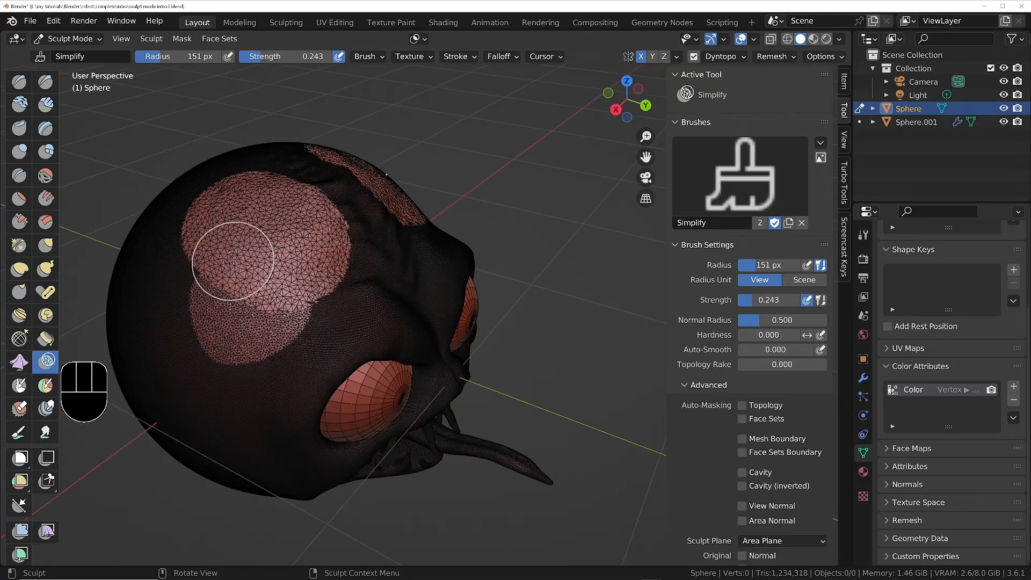
Add a small, dense patch at the edge of the simplified crown area by brushing with Simplify from close up.
{"action": "scroll", "coordinate": [297, 343], "scroll_direction": "up", "scroll_amount": 7}
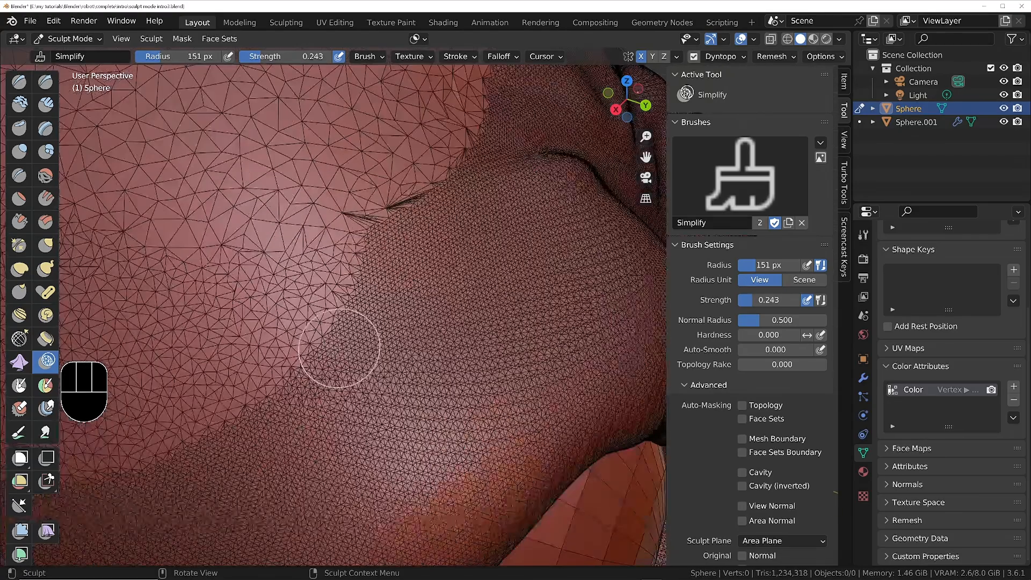
{"action": "mouse_move", "coordinate": [308, 282]}
{"action": "left_mouse_down"}
{"action": "mouse_move", "coordinate": [258, 309]}
{"action": "mouse_move", "coordinate": [241, 258]}
{"action": "mouse_move", "coordinate": [315, 202]}
{"action": "left_mouse_up"}
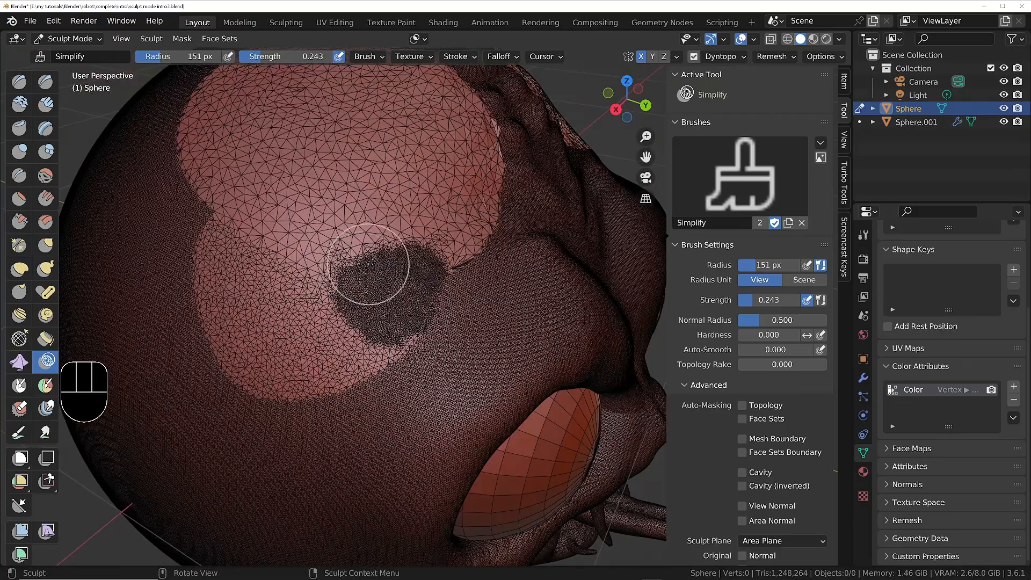
{"action": "middle_click_drag", "start_coordinate": [450, 276], "coordinate": [407, 255]}
{"action": "mouse_move", "coordinate": [407, 255]}
{"action": "middle_mouse_down", "text": "ctrl"}
{"action": "mouse_move", "coordinate": [407, 274]}
{"action": "mouse_move", "coordinate": [484, 276]}
{"action": "mouse_move", "coordinate": [408, 264]}
{"action": "middle_mouse_up", "text": "ctrl"}
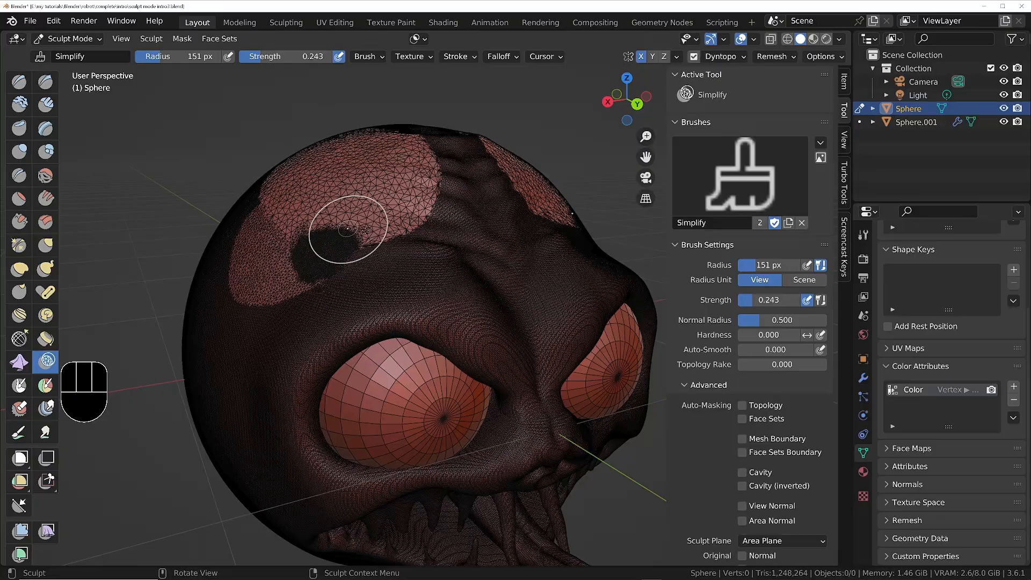
{"action": "middle_click_drag", "start_coordinate": [347, 230], "coordinate": [389, 271]}
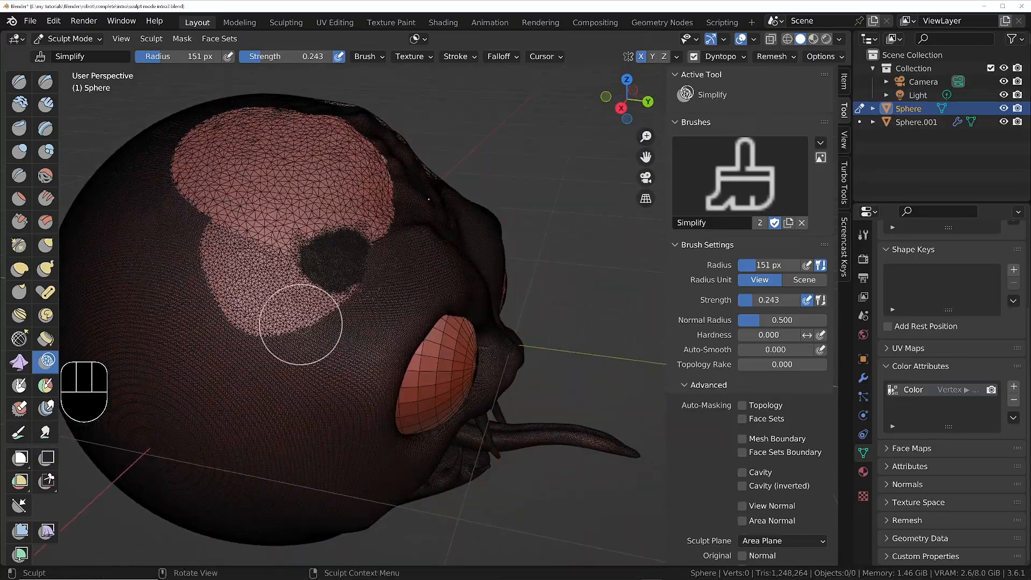
Simplify a broad area on the side and back of the head from a distant view.
{"action": "scroll", "coordinate": [304, 307], "scroll_direction": "up", "scroll_amount": 3}
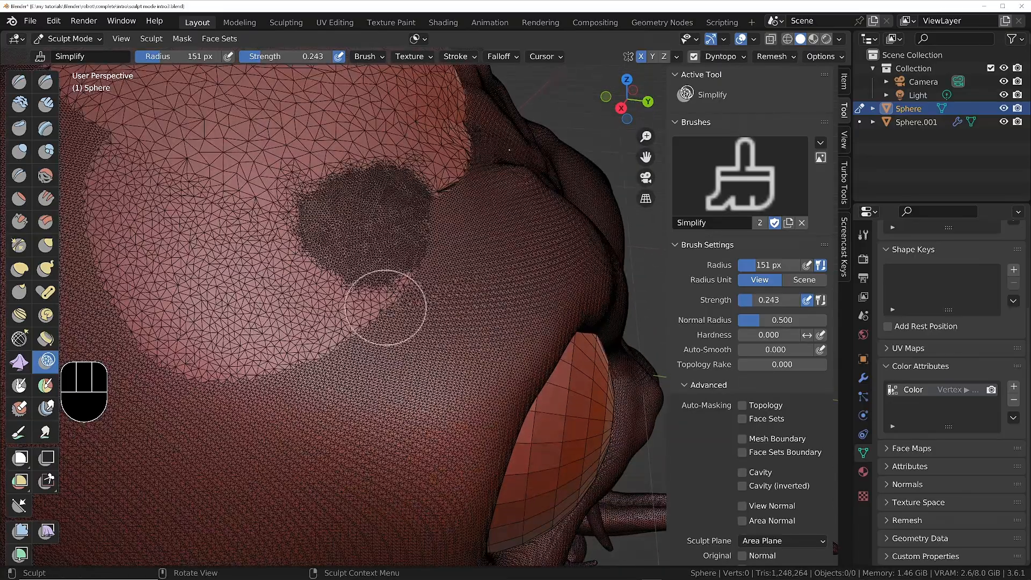
{"action": "mouse_move", "coordinate": [386, 307]}
{"action": "middle_mouse_down"}
{"action": "mouse_move", "coordinate": [333, 253]}
{"action": "mouse_move", "coordinate": [231, 340]}
{"action": "mouse_move", "coordinate": [301, 320]}
{"action": "middle_mouse_up"}
{"action": "middle_click_drag", "start_coordinate": [322, 319], "coordinate": [479, 287]}
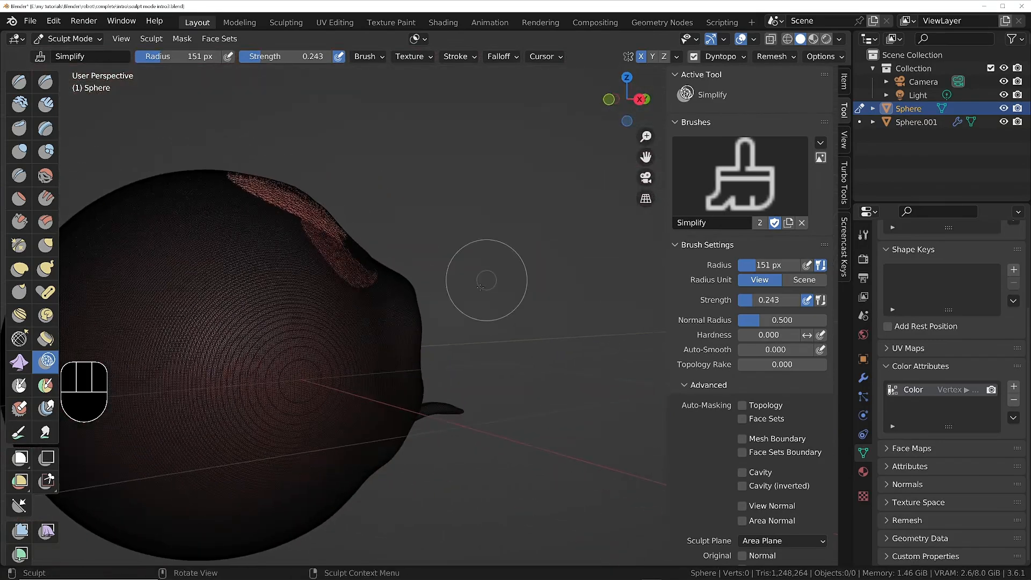
{"action": "middle_click_drag", "start_coordinate": [378, 318], "coordinate": [284, 343]}
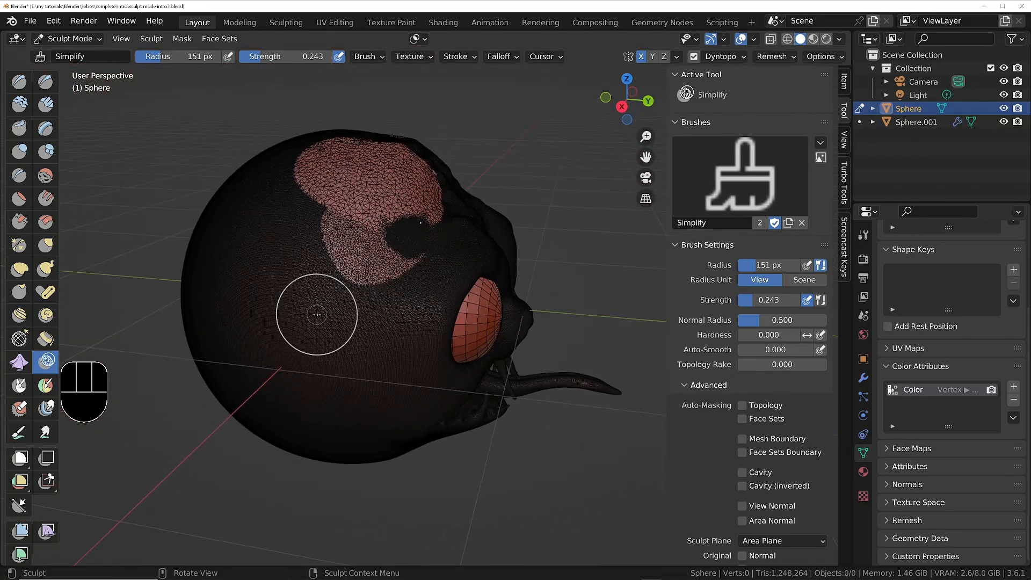
{"action": "scroll", "coordinate": [317, 314], "scroll_direction": "down", "scroll_amount": 4}
{"action": "left_click_drag", "start_coordinate": [329, 324], "coordinate": [281, 299]}
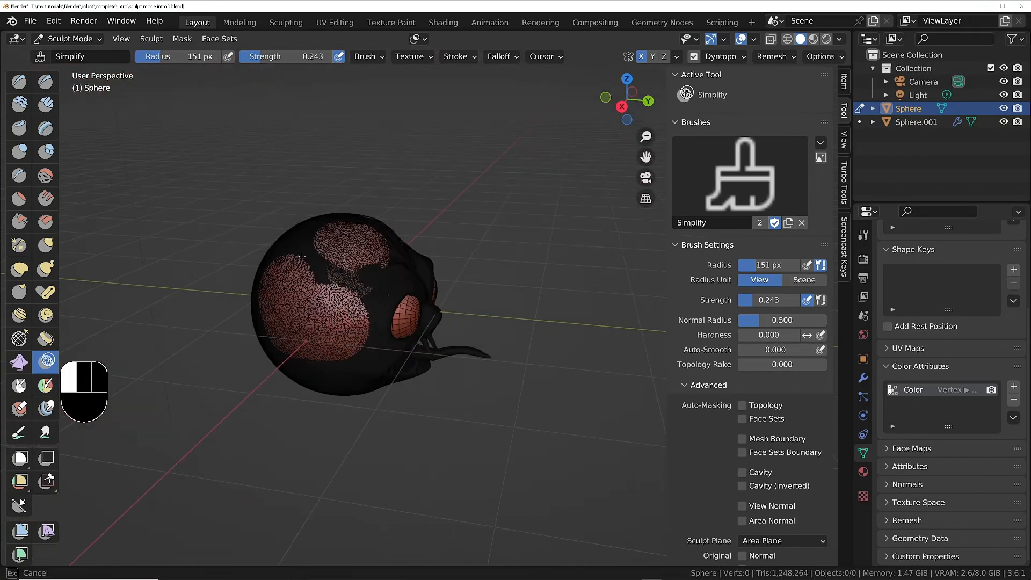
{"action": "left_click_drag", "start_coordinate": [328, 259], "coordinate": [347, 314]}
{"action": "middle_click_drag", "start_coordinate": [347, 315], "coordinate": [251, 284]}
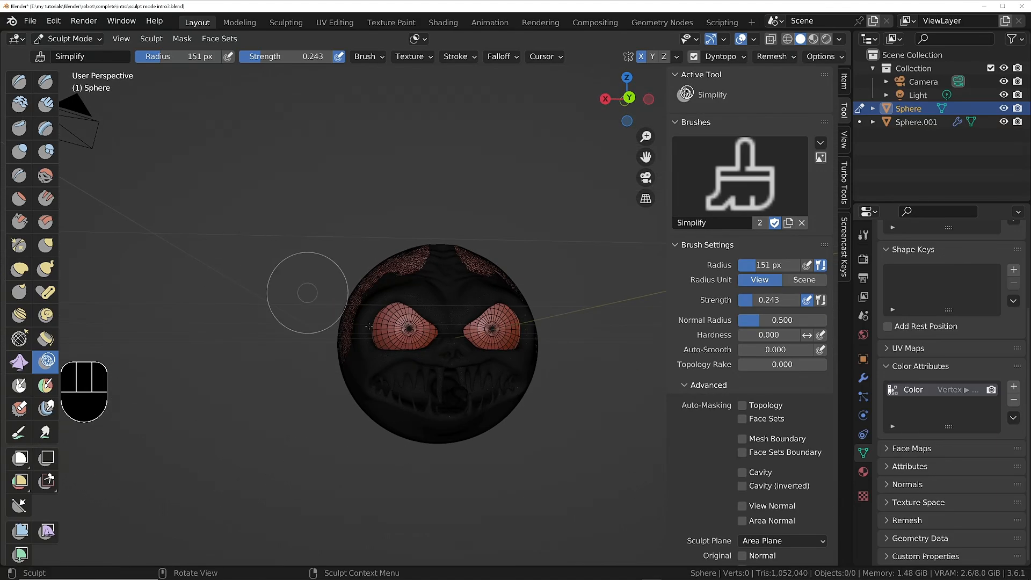
Brush over the upper teeth and mouth with Simplify from a close view.
{"action": "scroll", "coordinate": [456, 385], "scroll_direction": "up", "scroll_amount": 3}
{"action": "scroll", "coordinate": [450, 375], "scroll_direction": "up", "scroll_amount": 2}
{"action": "middle_click_drag", "start_coordinate": [425, 370], "coordinate": [413, 317]}
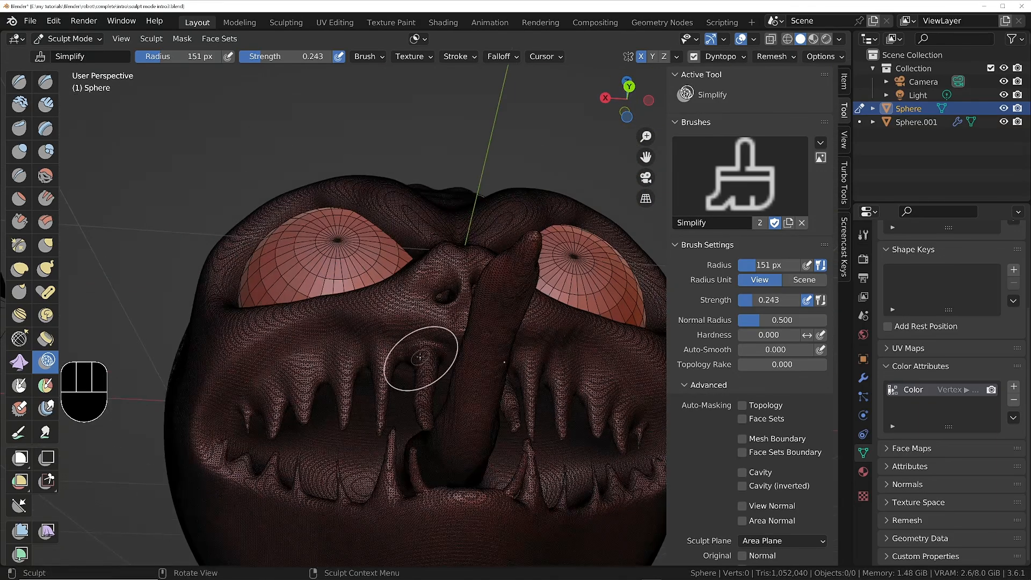
{"action": "left_click_drag", "start_coordinate": [422, 353], "coordinate": [424, 355]}
{"action": "mouse_move", "coordinate": [422, 395]}
{"action": "left_mouse_down"}
{"action": "mouse_move", "coordinate": [364, 377]}
{"action": "mouse_move", "coordinate": [309, 395]}
{"action": "mouse_move", "coordinate": [279, 370]}
{"action": "mouse_move", "coordinate": [252, 412]}
{"action": "left_mouse_up"}
{"action": "middle_click_drag", "start_coordinate": [251, 412], "coordinate": [356, 363]}
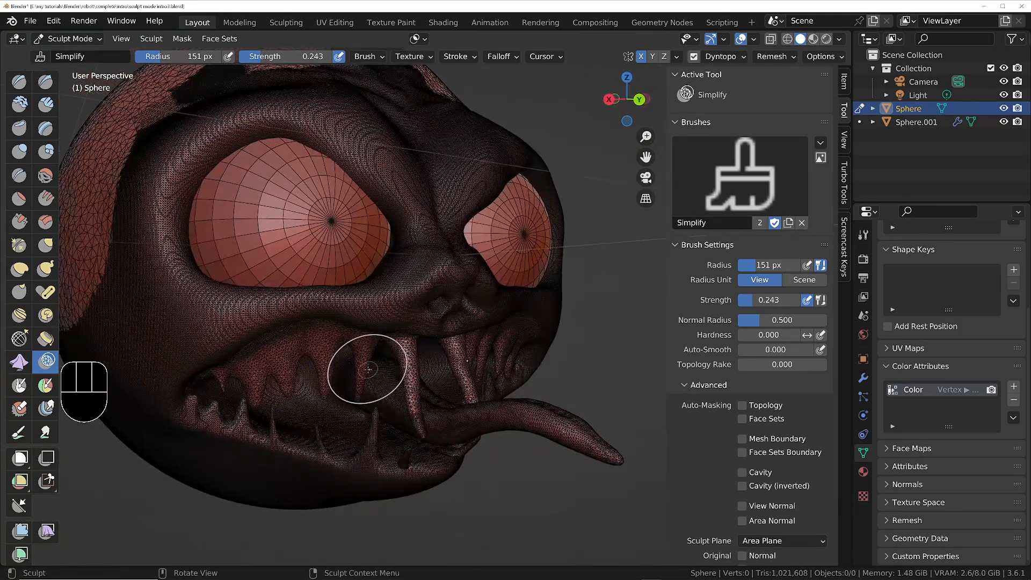
{"action": "mouse_move", "coordinate": [405, 389]}
{"action": "left_mouse_down"}
{"action": "mouse_move", "coordinate": [357, 399]}
{"action": "mouse_move", "coordinate": [345, 441]}
{"action": "left_mouse_up"}
Collapse the mouth, teeth and chin into coarse triangles by brushing with Simplify from far away.
{"action": "scroll", "coordinate": [346, 442], "scroll_direction": "down", "scroll_amount": 6}
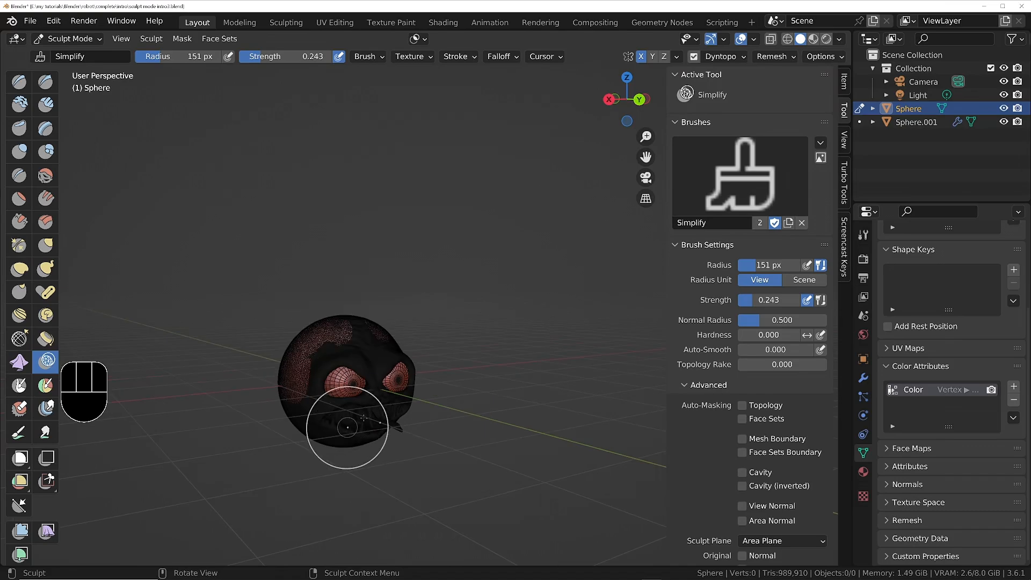
{"action": "left_click_drag", "start_coordinate": [348, 428], "coordinate": [349, 422]}
{"action": "scroll", "coordinate": [355, 430], "scroll_direction": "up", "scroll_amount": 5}
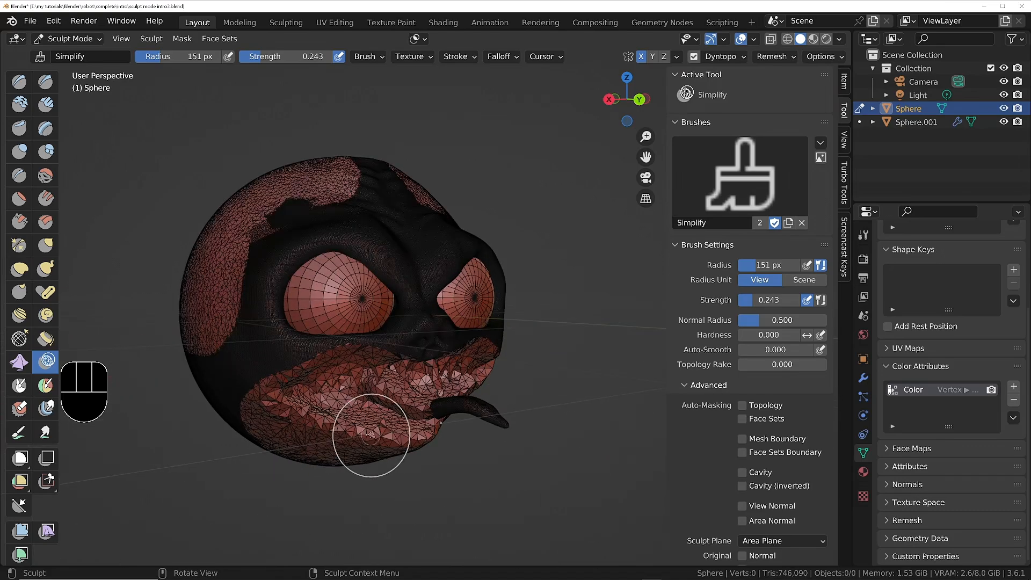
{"action": "mouse_move", "coordinate": [368, 432]}
{"action": "middle_mouse_down"}
{"action": "mouse_move", "coordinate": [341, 372]}
{"action": "mouse_move", "coordinate": [363, 411]}
{"action": "middle_mouse_up"}
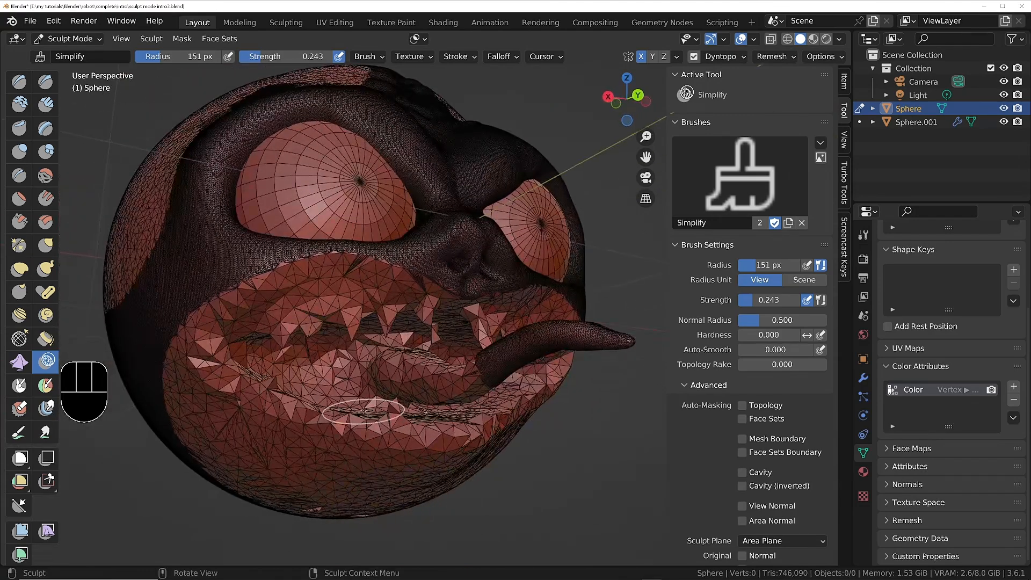
Revert the sculpt through the undo history to the Nudge Brush state before dynamic topology was enabled.
{"action": "key", "text": "ctrl+alt+z"}
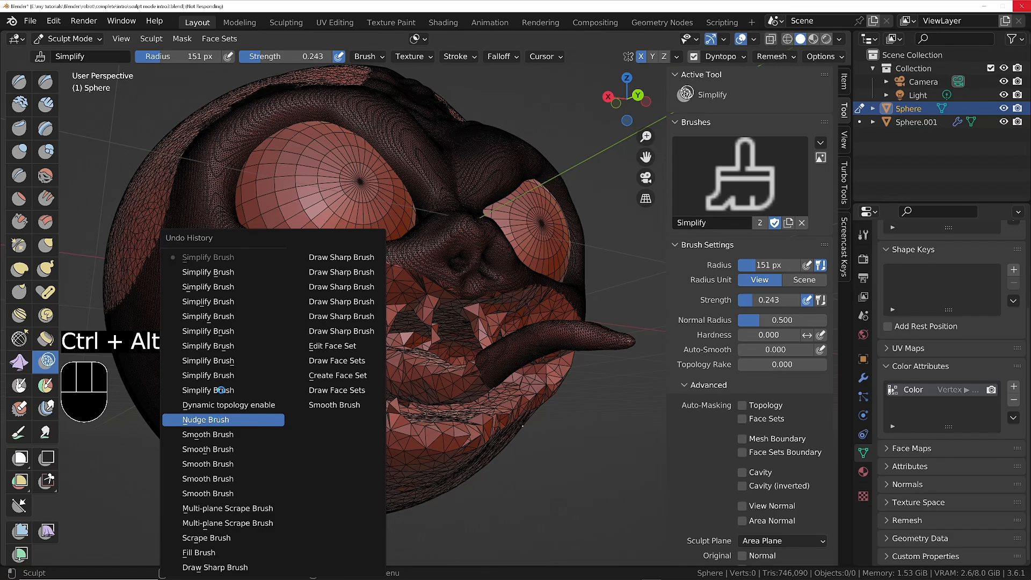
{"action": "left_click", "coordinate": [222, 420]}
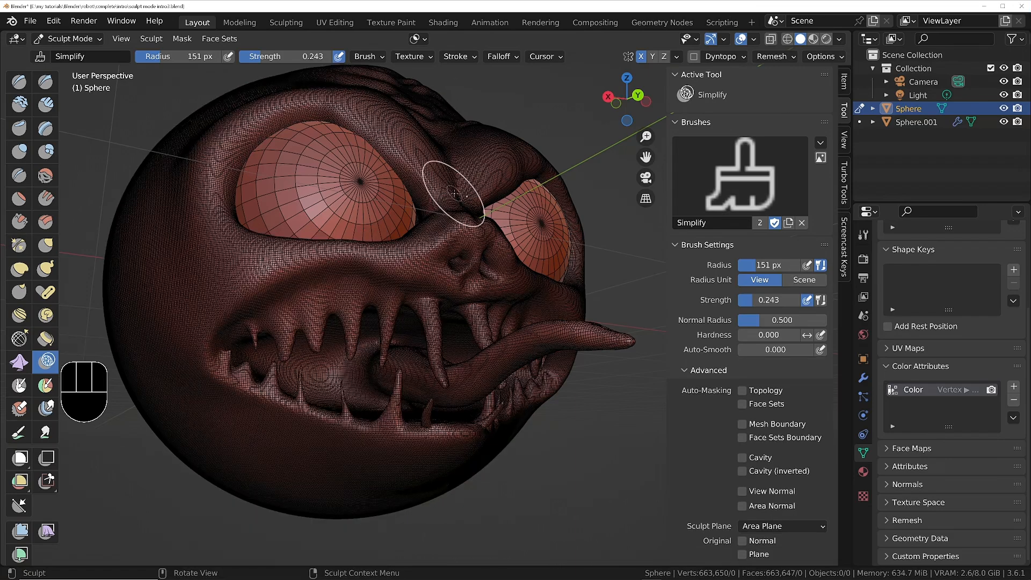
Open the viewport overlay settings that control the wireframe display.
{"action": "middle_click_drag", "start_coordinate": [454, 194], "coordinate": [435, 263]}
{"action": "mouse_move", "coordinate": [434, 263]}
{"action": "middle_mouse_down"}
{"action": "mouse_move", "coordinate": [379, 261]}
{"action": "mouse_move", "coordinate": [417, 268]}
{"action": "middle_mouse_up"}
{"action": "key", "text": "z"}
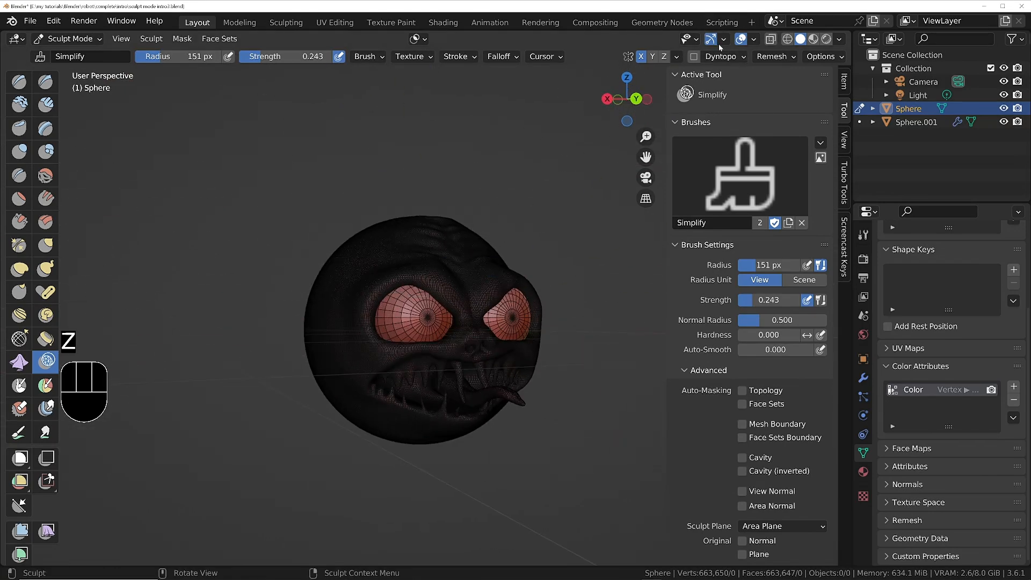
{"action": "left_click", "coordinate": [754, 39]}
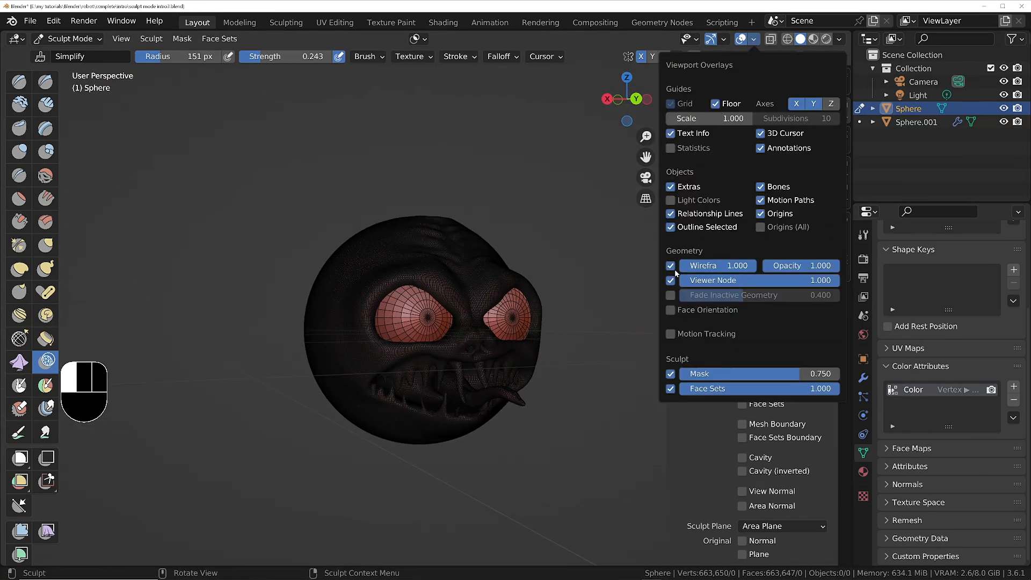